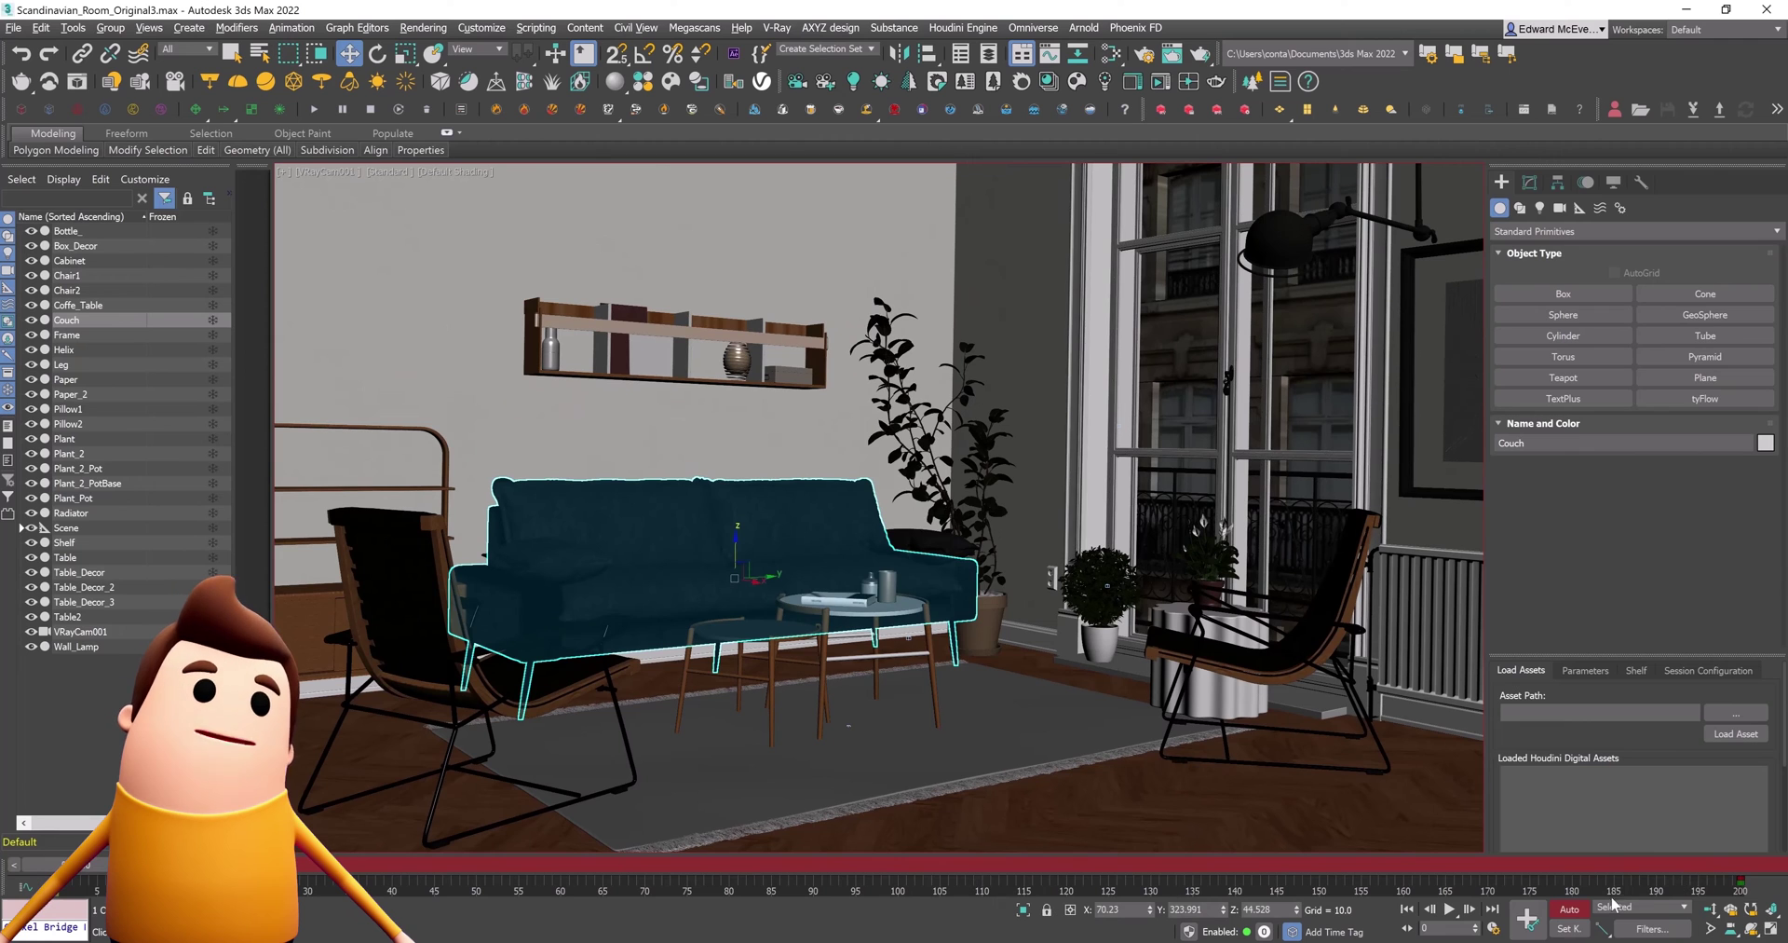
Turn off Auto Key, clear the couch selection and place a tyFlow object on the floor near the coffee tables
click(1571, 908)
key(ctrl+d)
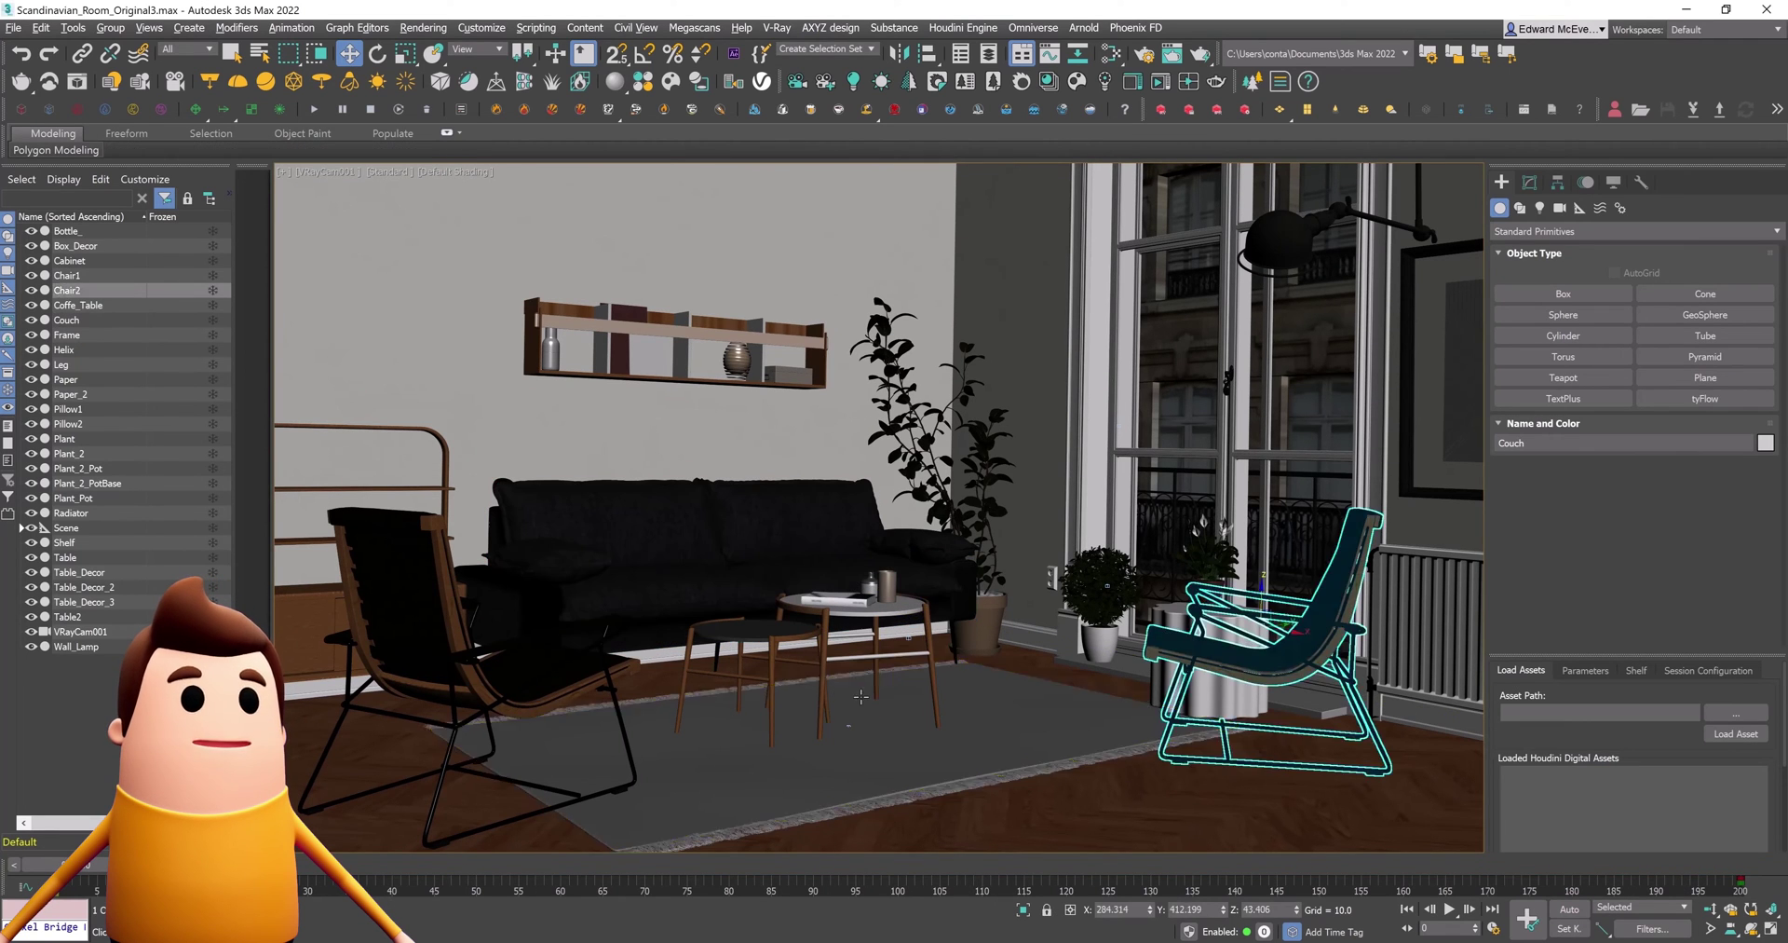
click(1729, 403)
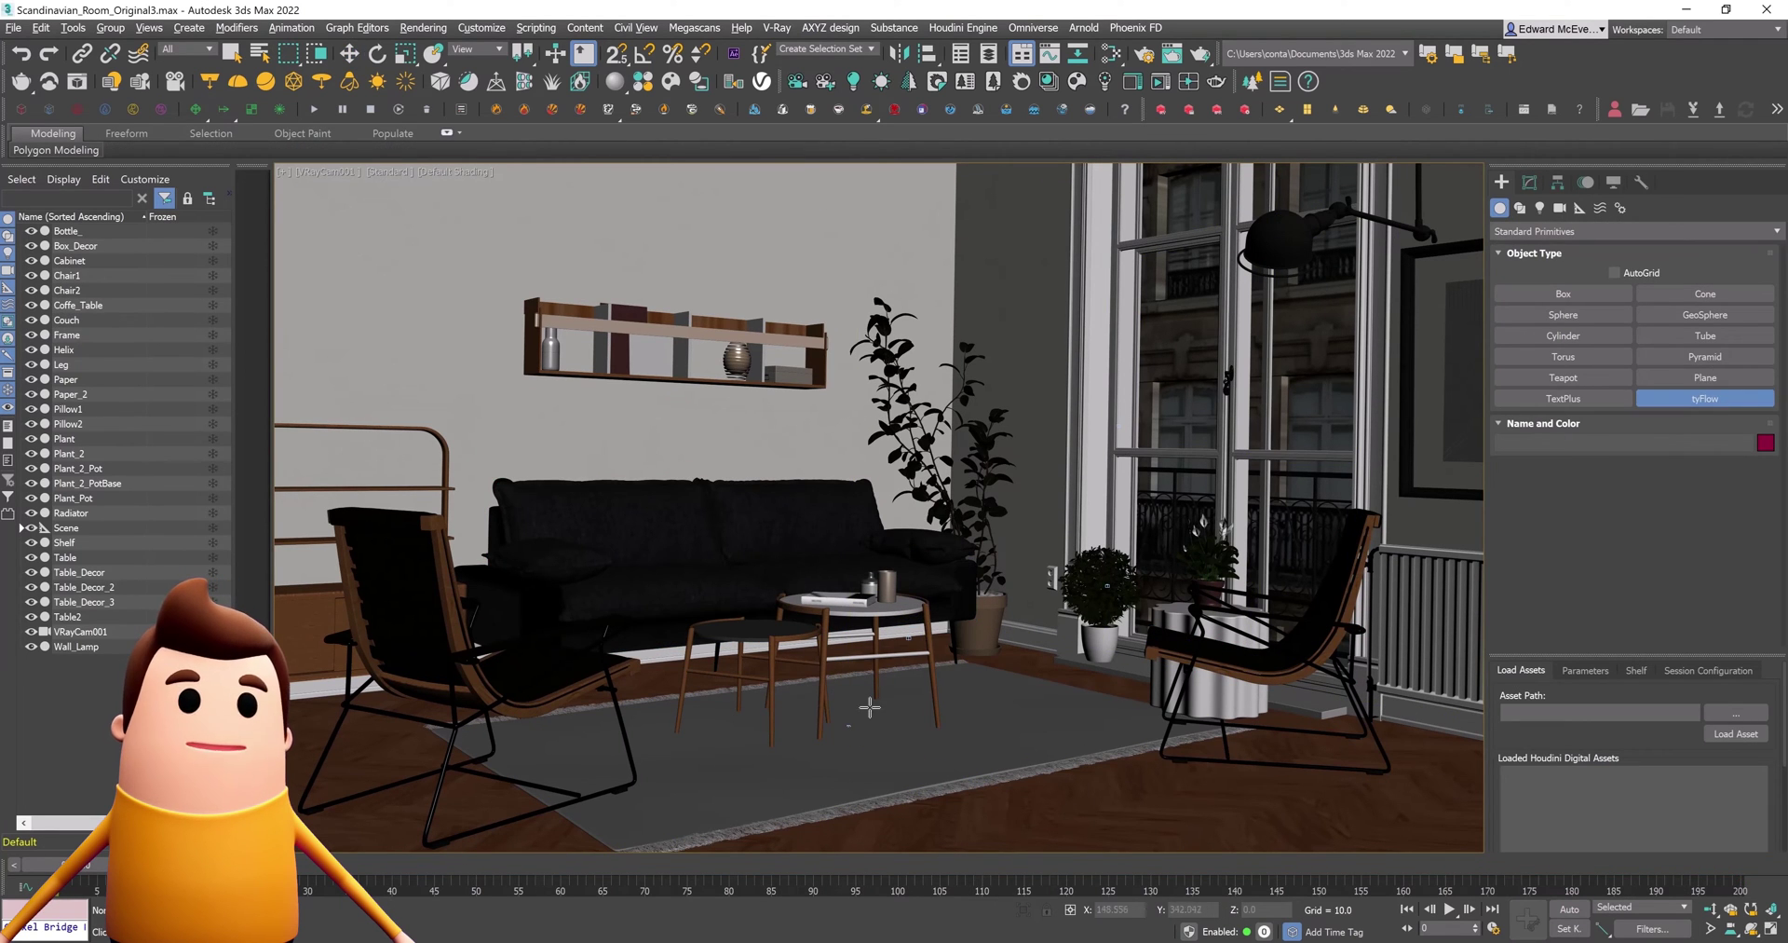
click(978, 693)
Create an event with a Birth Objects operator in the tyFlow editor and shrink the editor window to free the viewport
click(1530, 182)
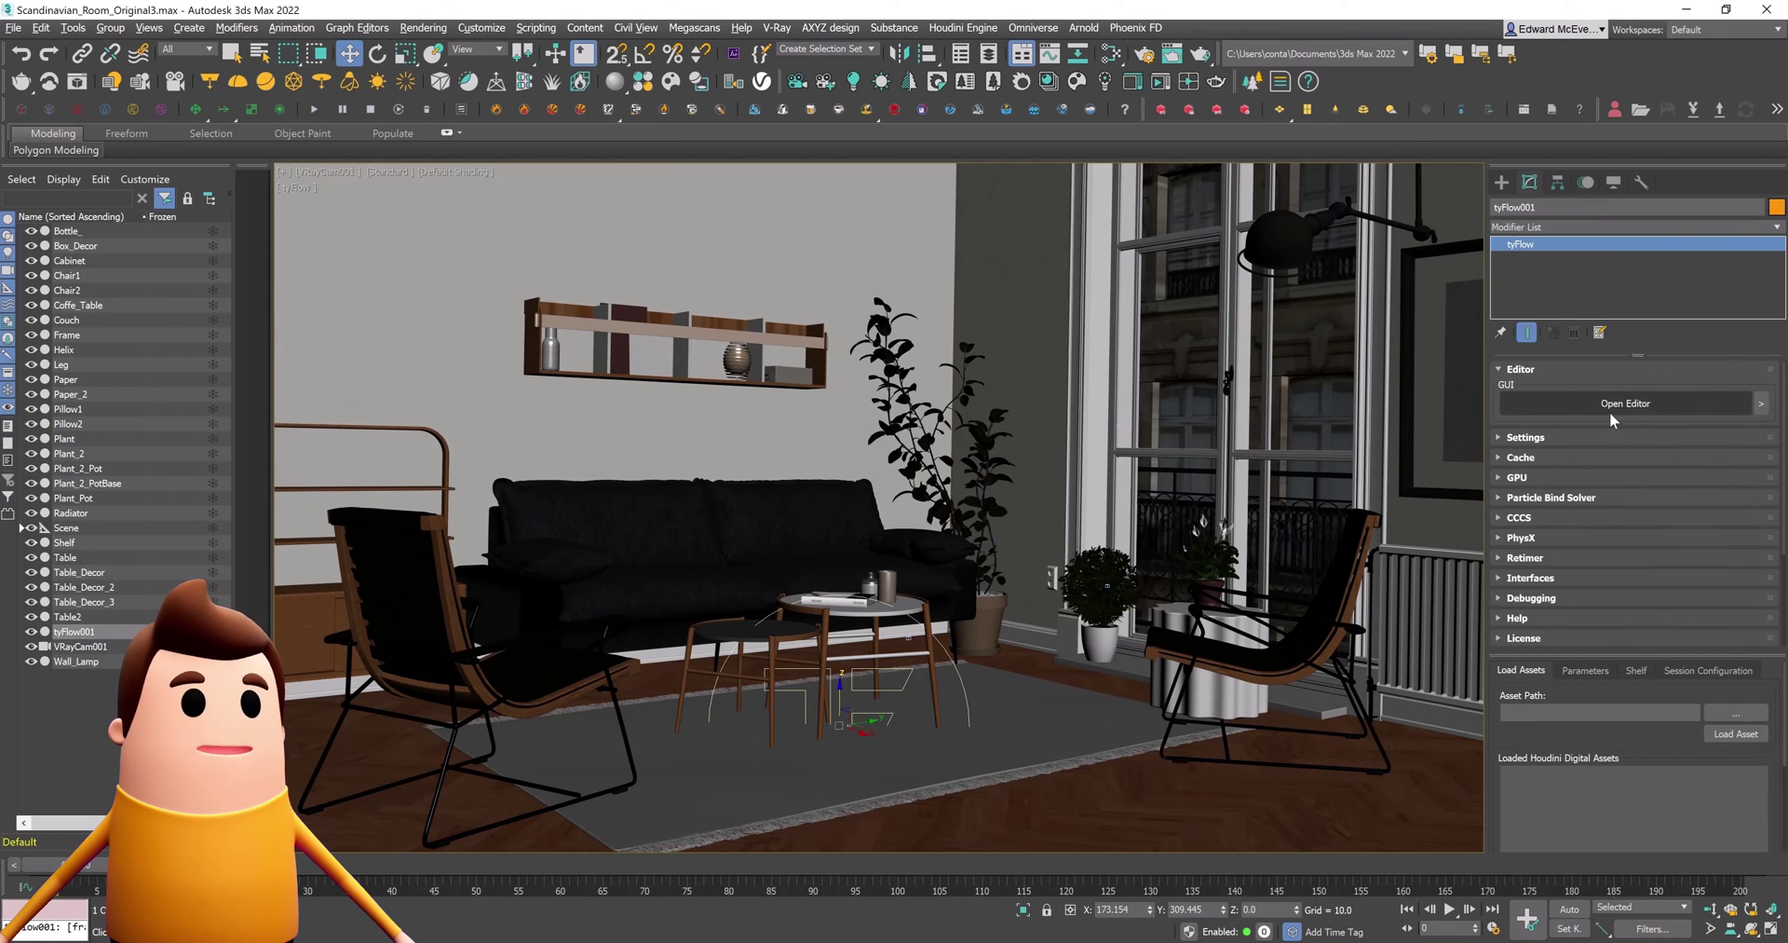
click(1625, 403)
drag(431, 720, 507, 291)
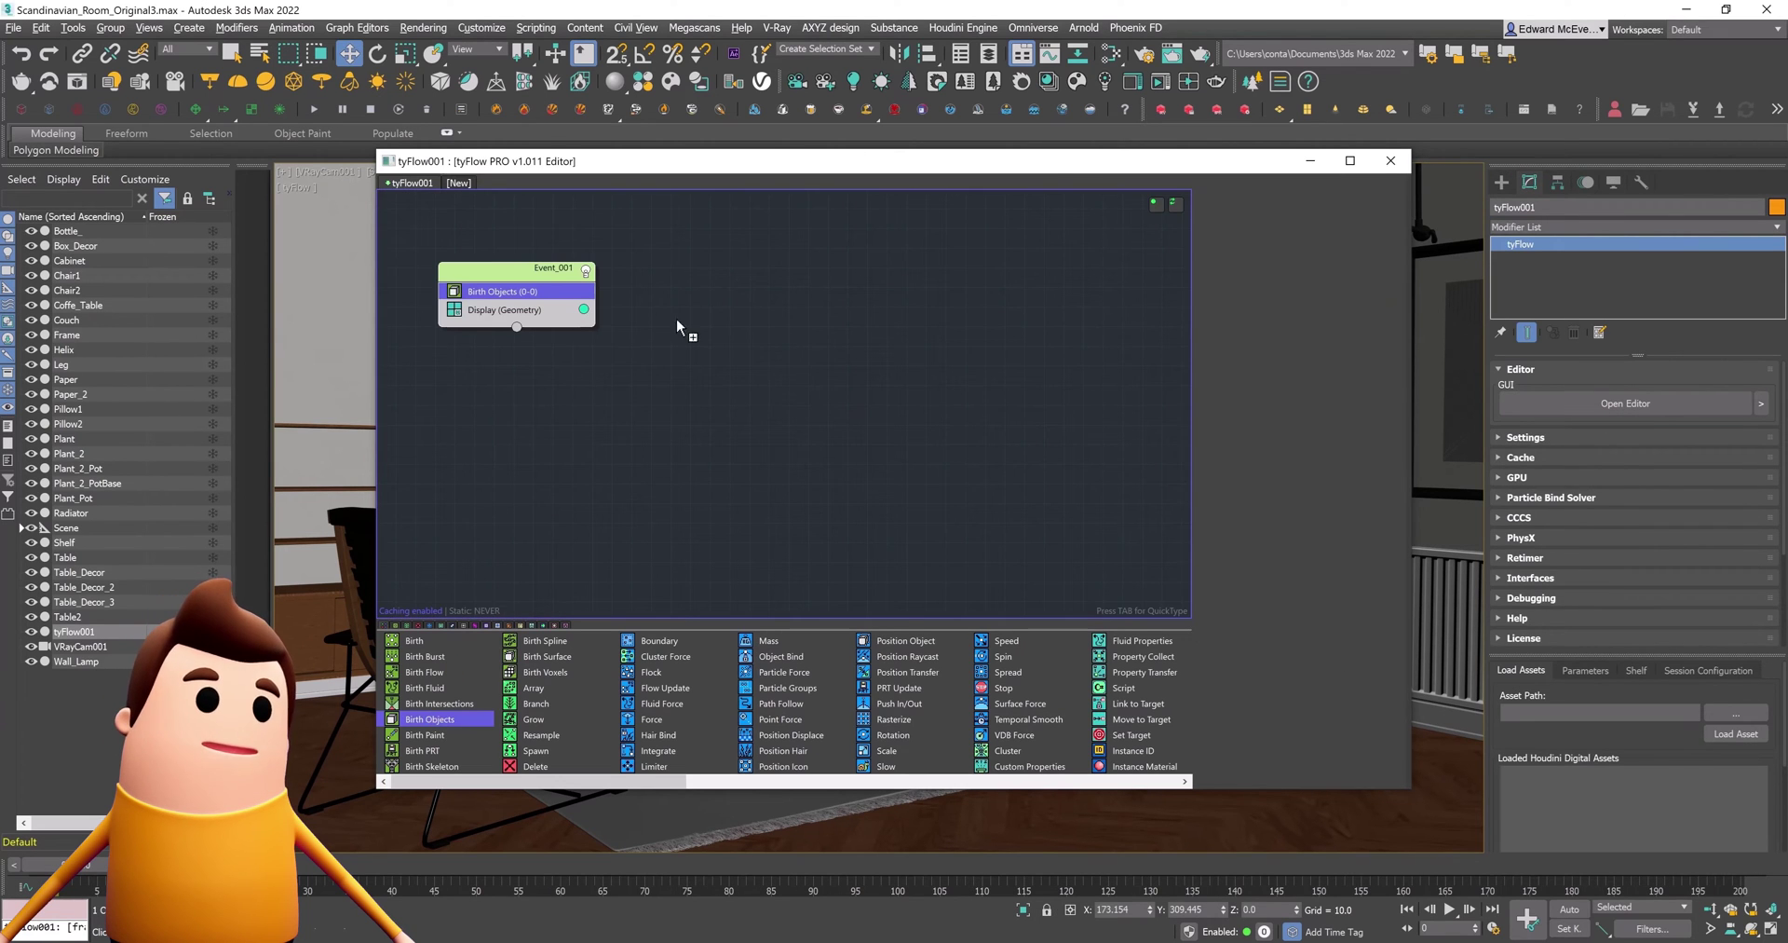
drag(1412, 276, 844, 276)
drag(642, 165, 269, 154)
Add the objects of the RoomObjects selection set to Birth Objects and set the instance material to Inherit from object
click(863, 49)
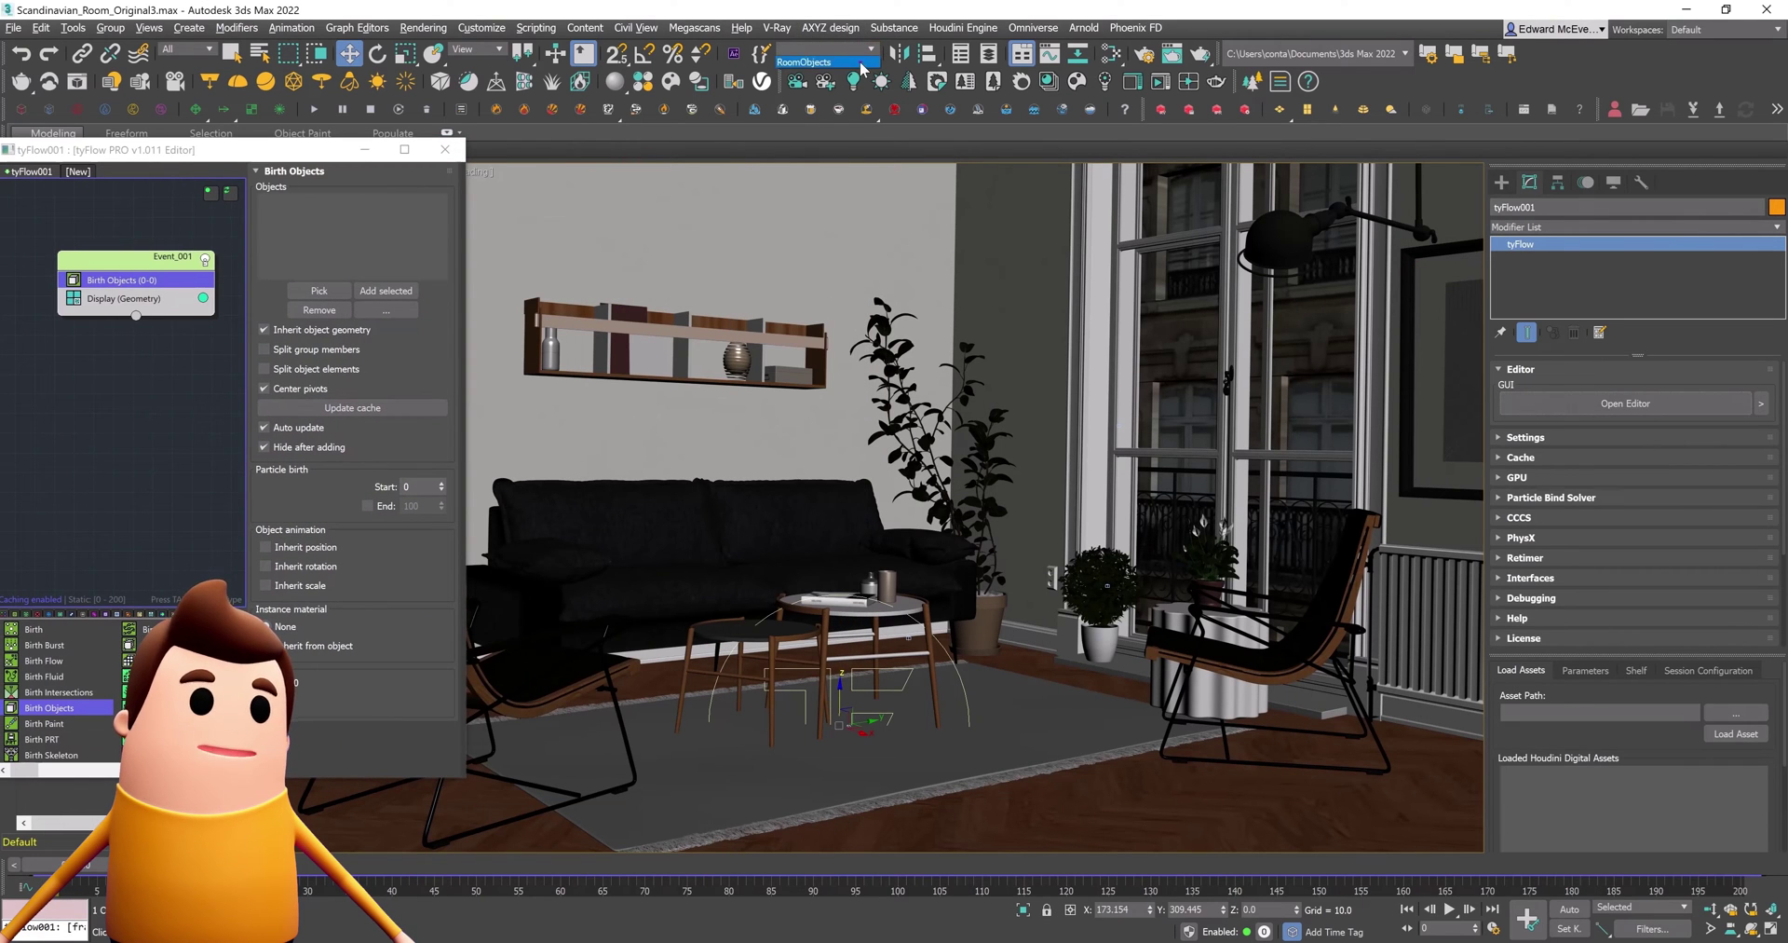
click(862, 62)
click(382, 291)
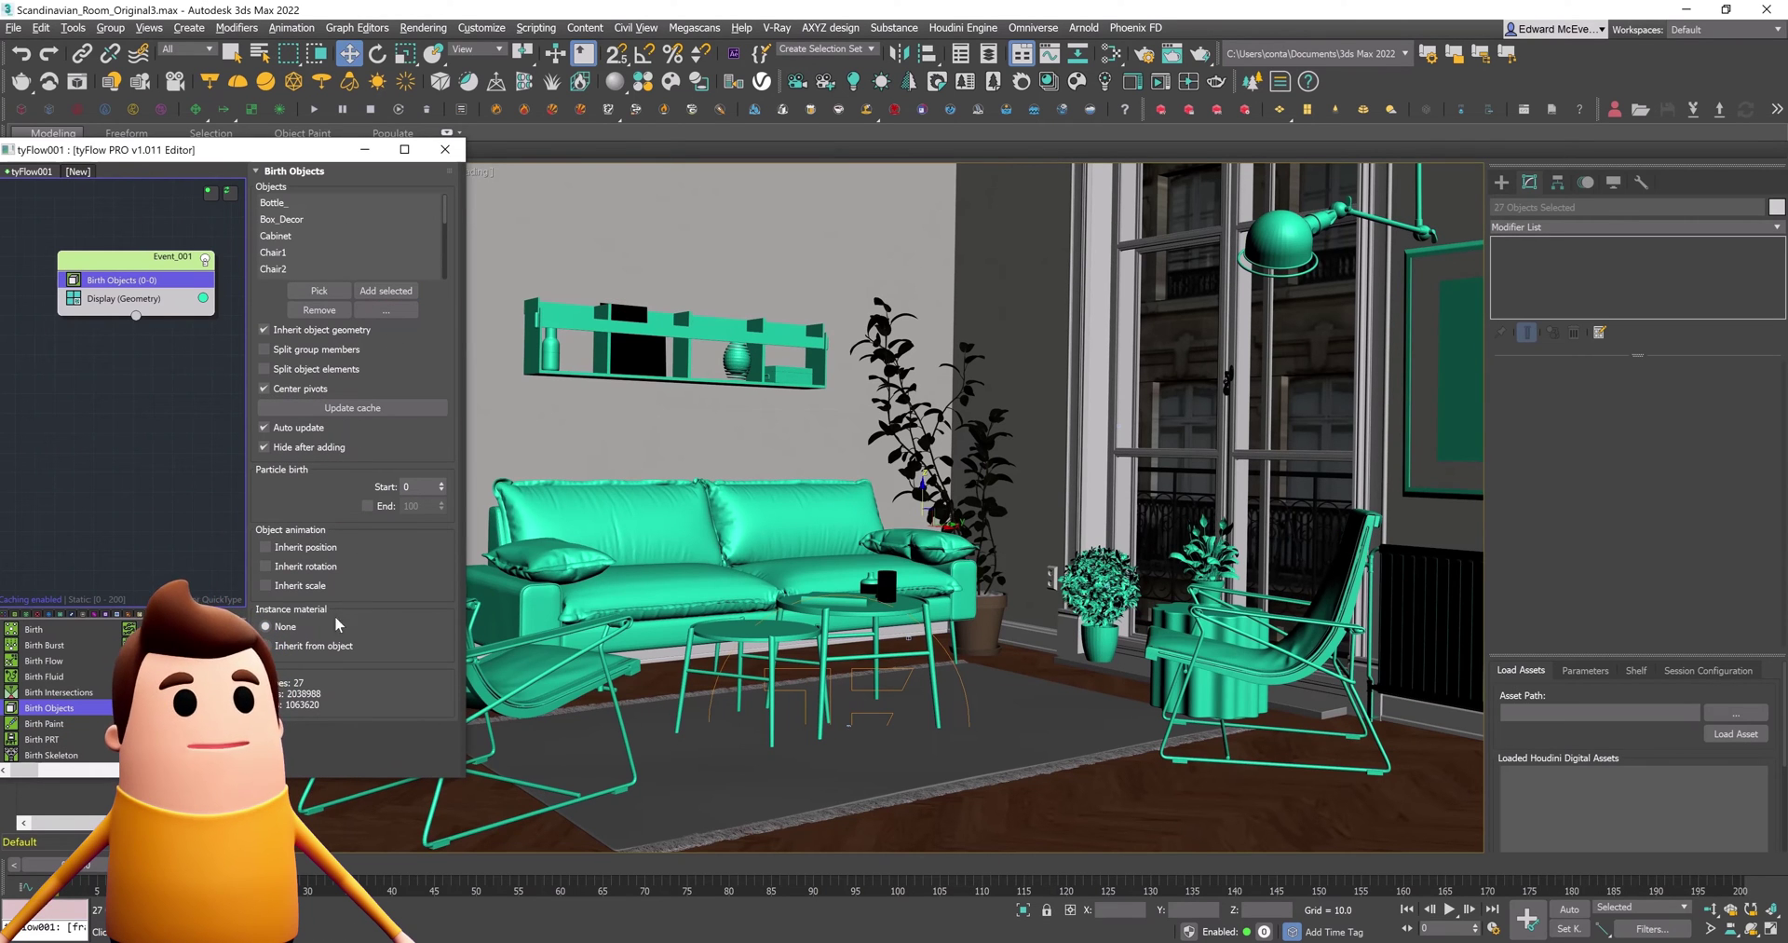
click(322, 646)
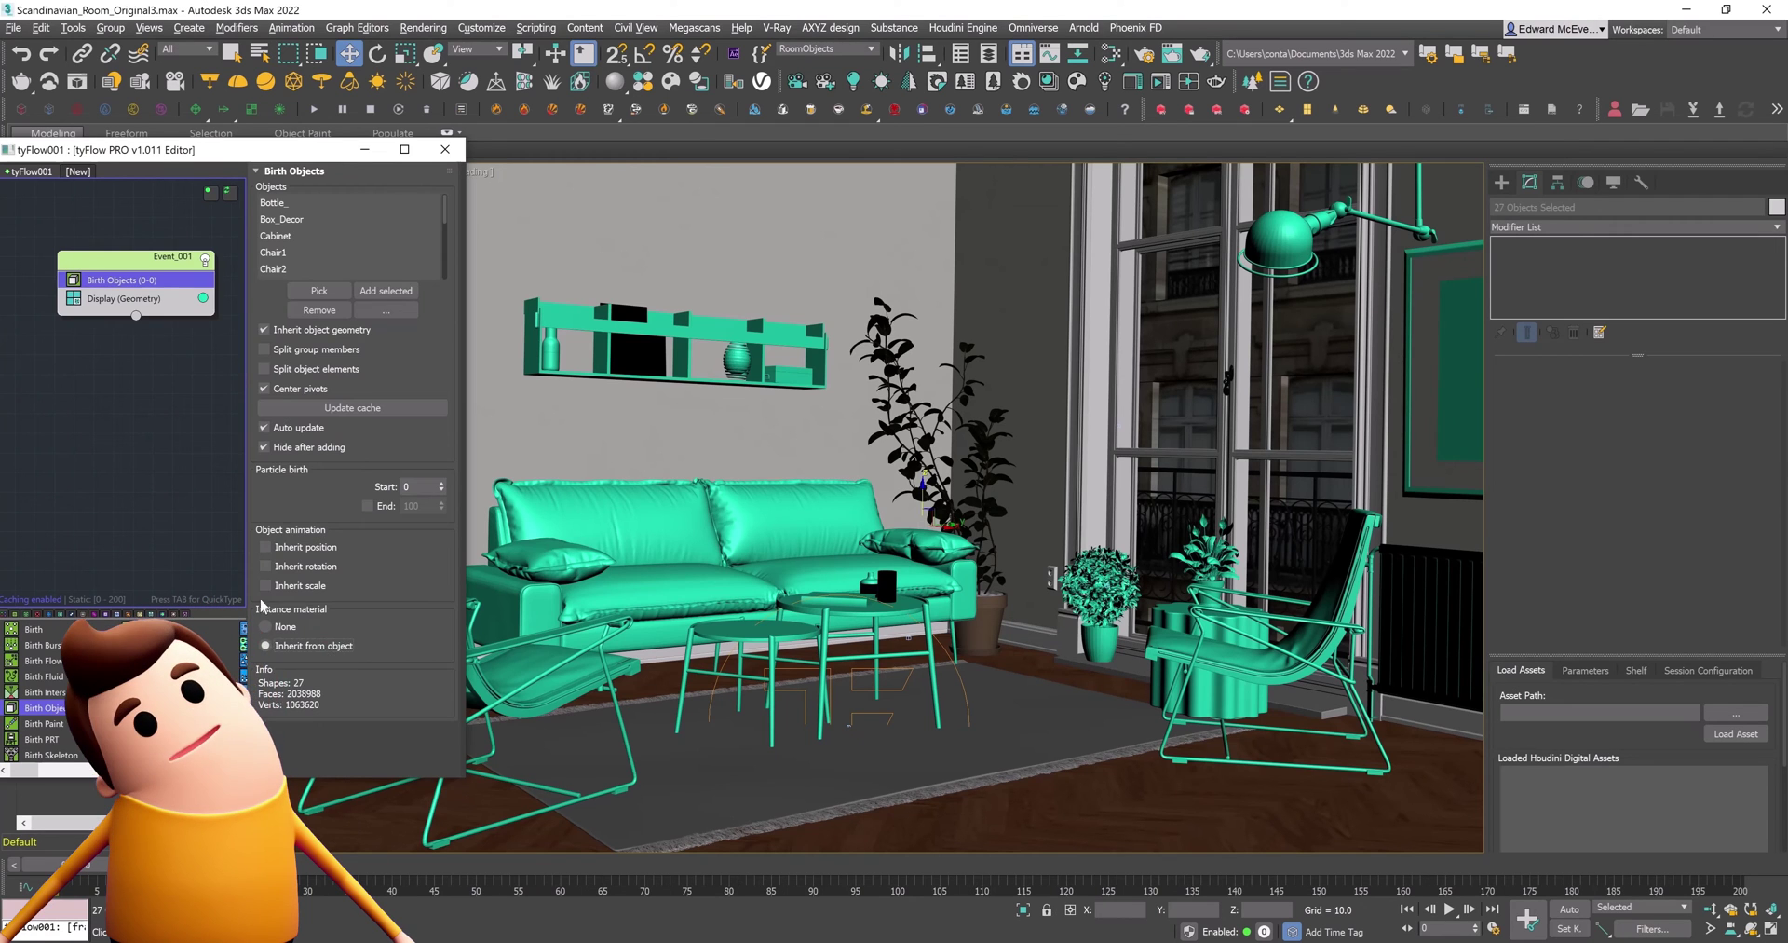
click(131, 262)
click(444, 149)
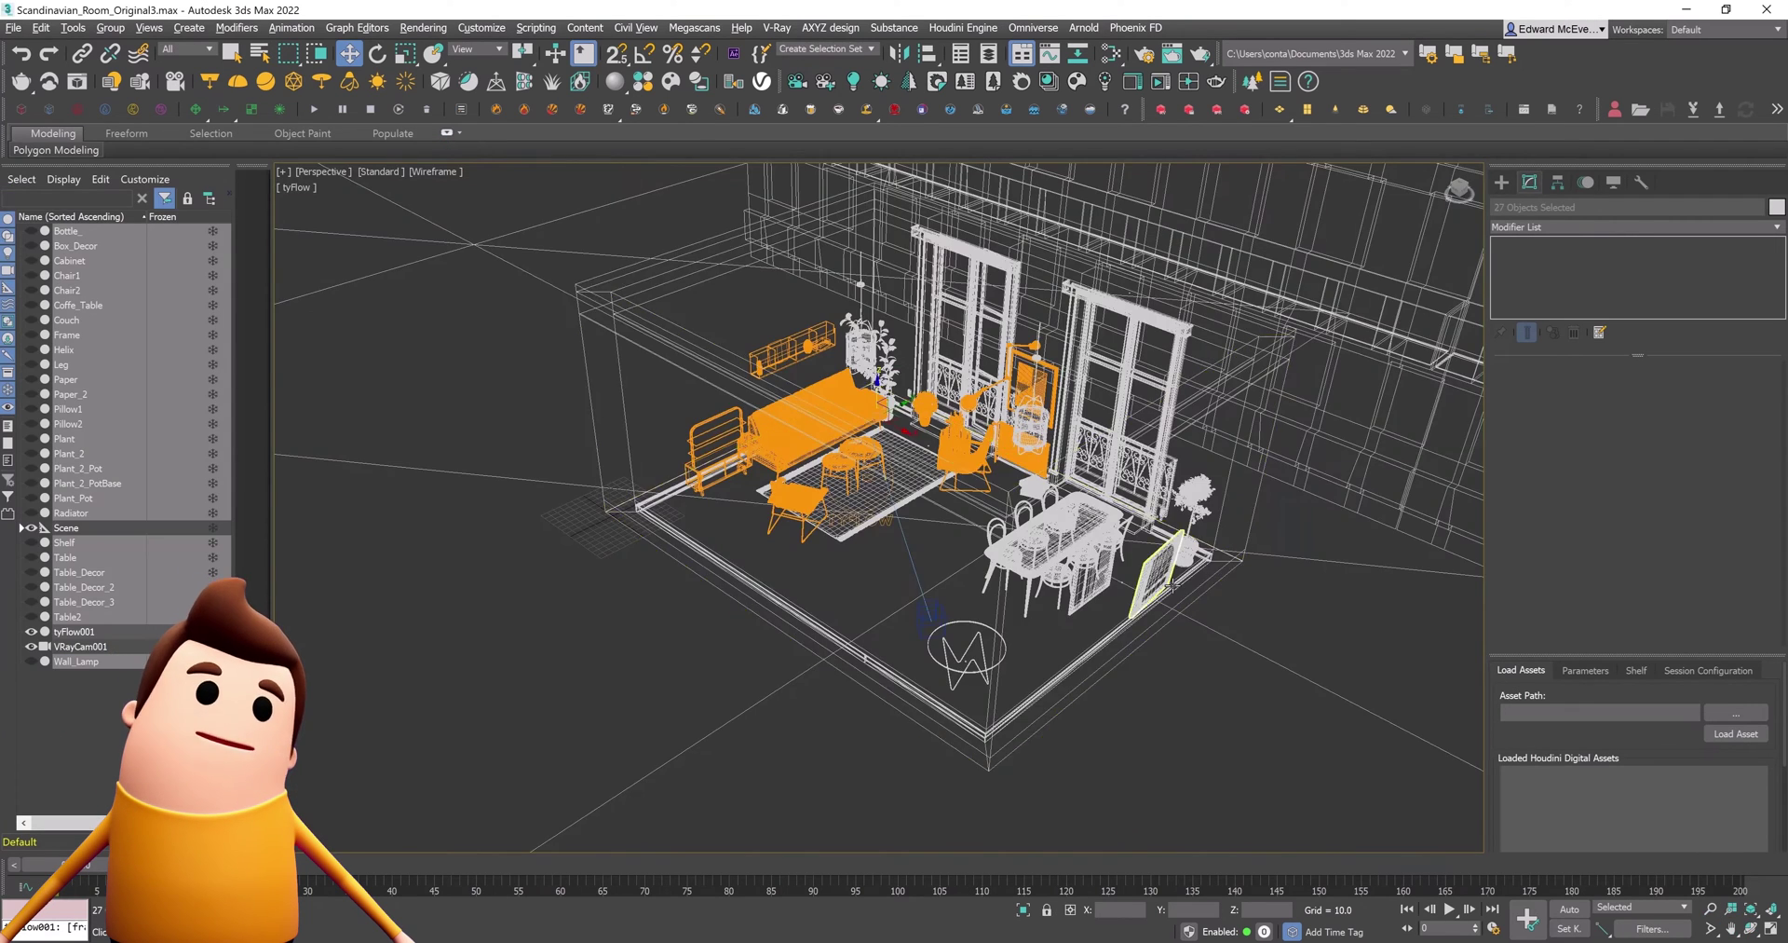
Draw a box in the perspective view beside the room, about 1404 units long and 300 units wide
scroll(1173, 585, down, 5)
alt+middle_drag(1172, 585, 1318, 603)
click(1502, 183)
click(1564, 293)
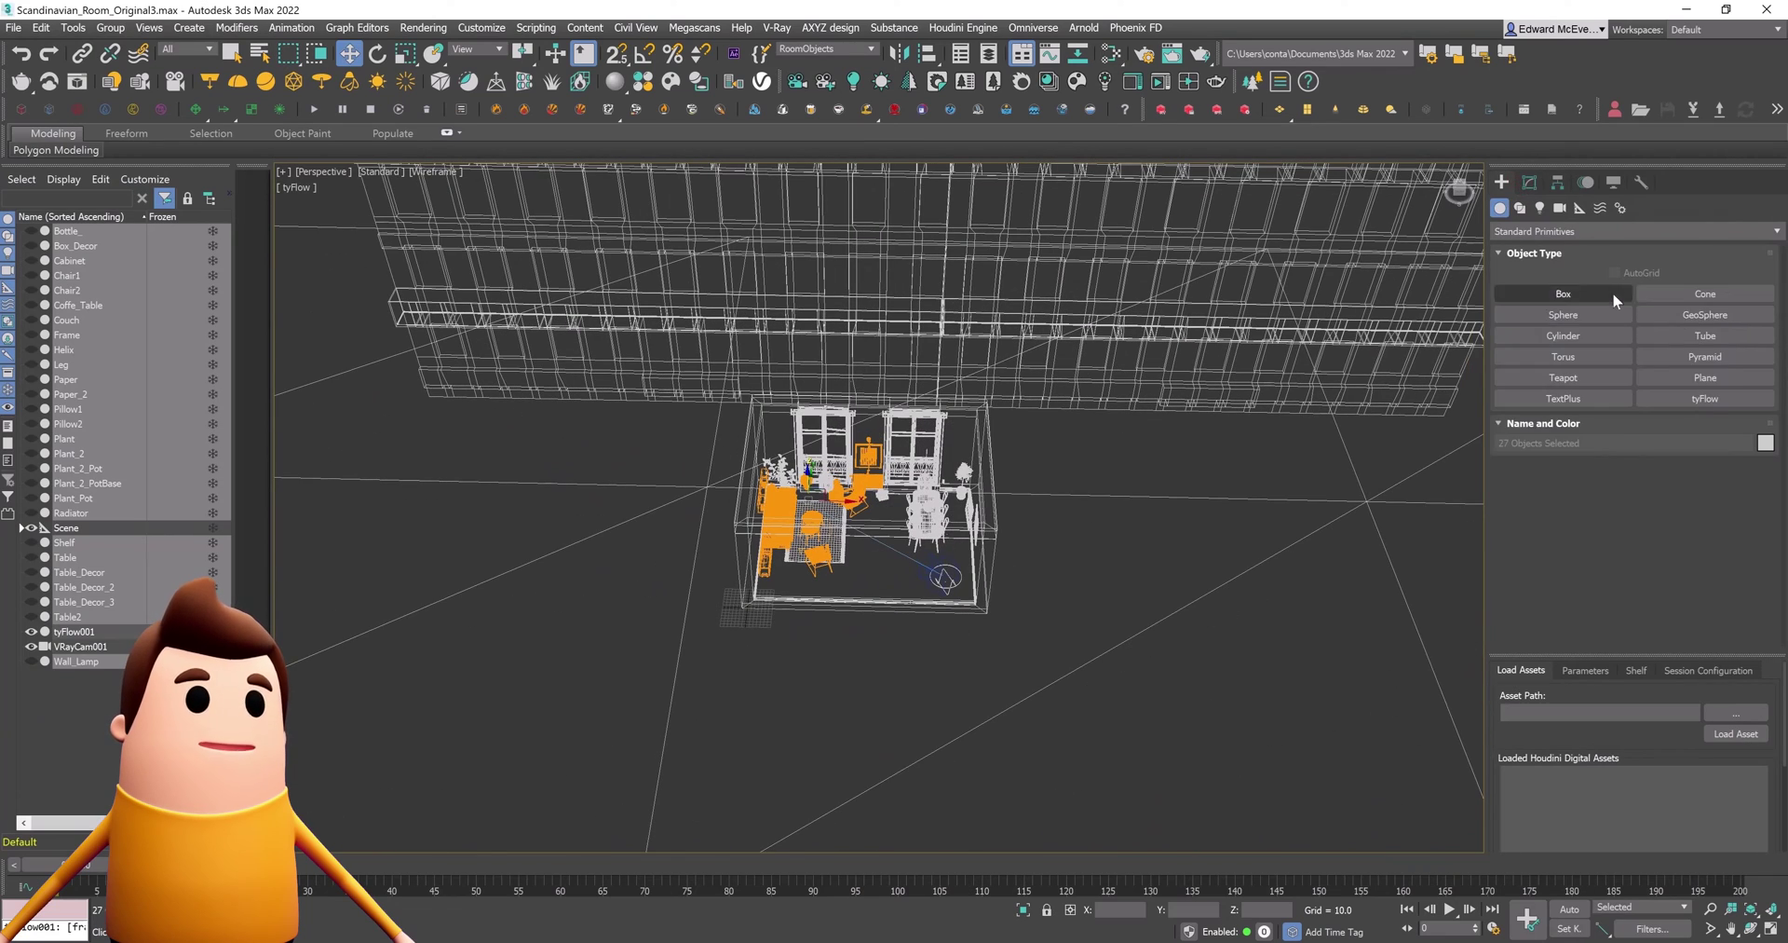
drag(1022, 383, 1173, 722)
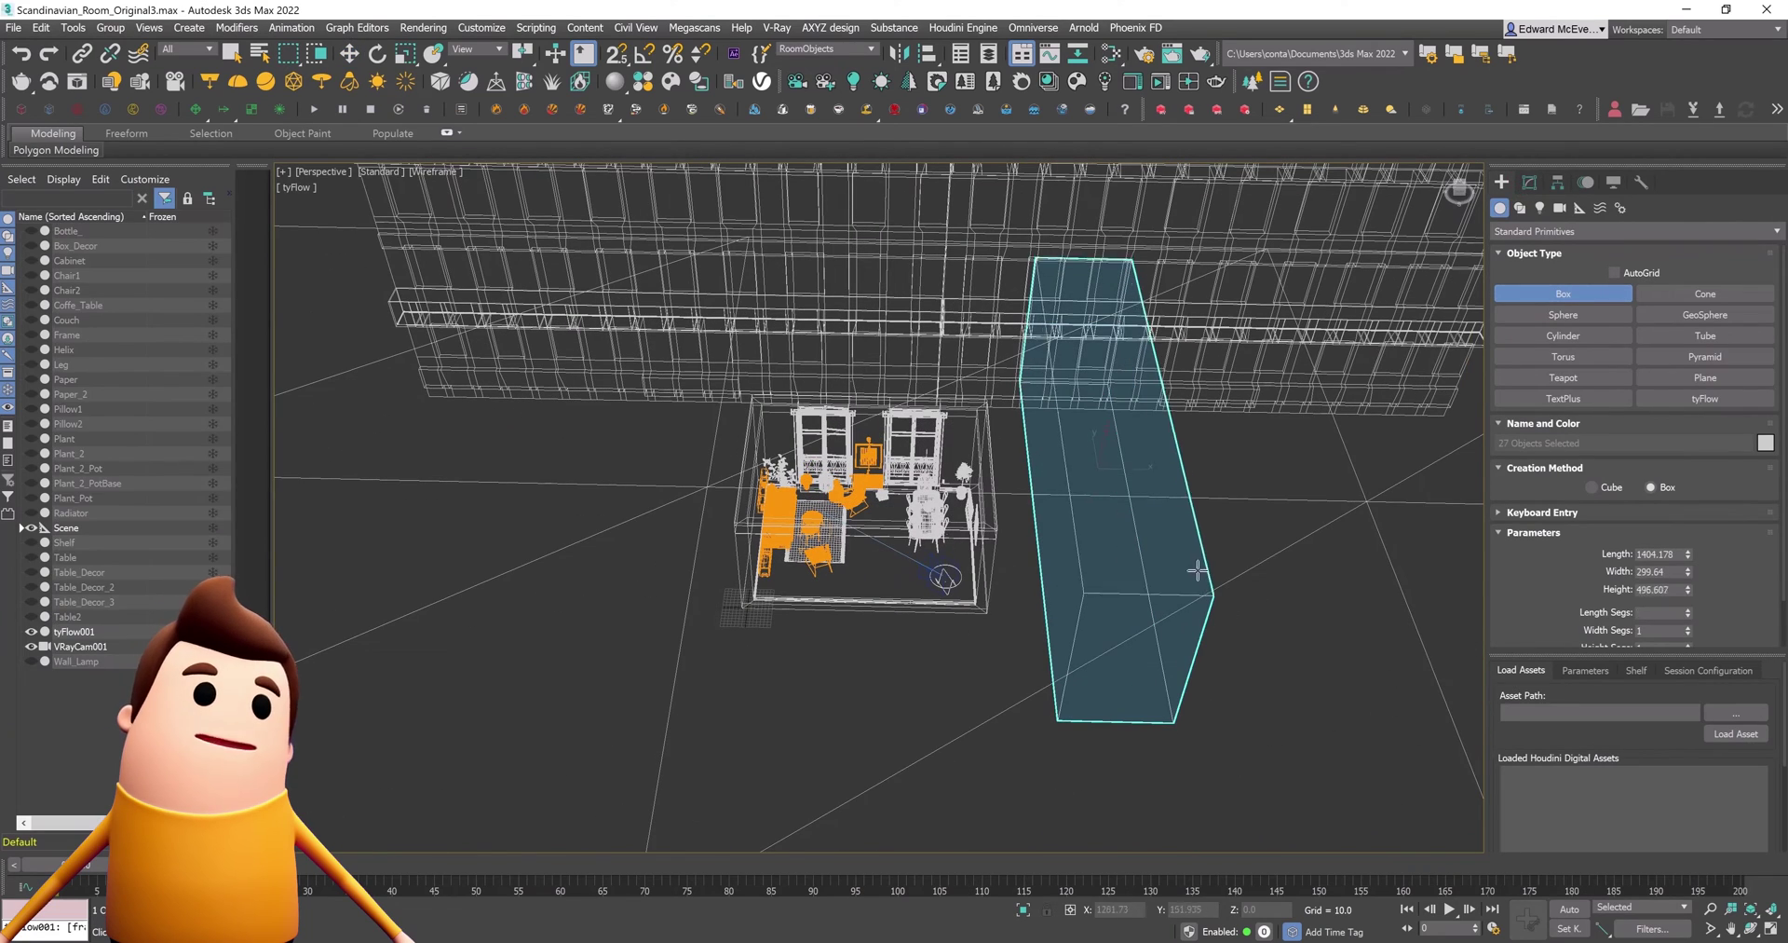
click(1246, 503)
key(w)
Animate the box sliding along X across the whole room, to about X -394 at frame 200
alt+middle_drag(1185, 635, 1180, 642)
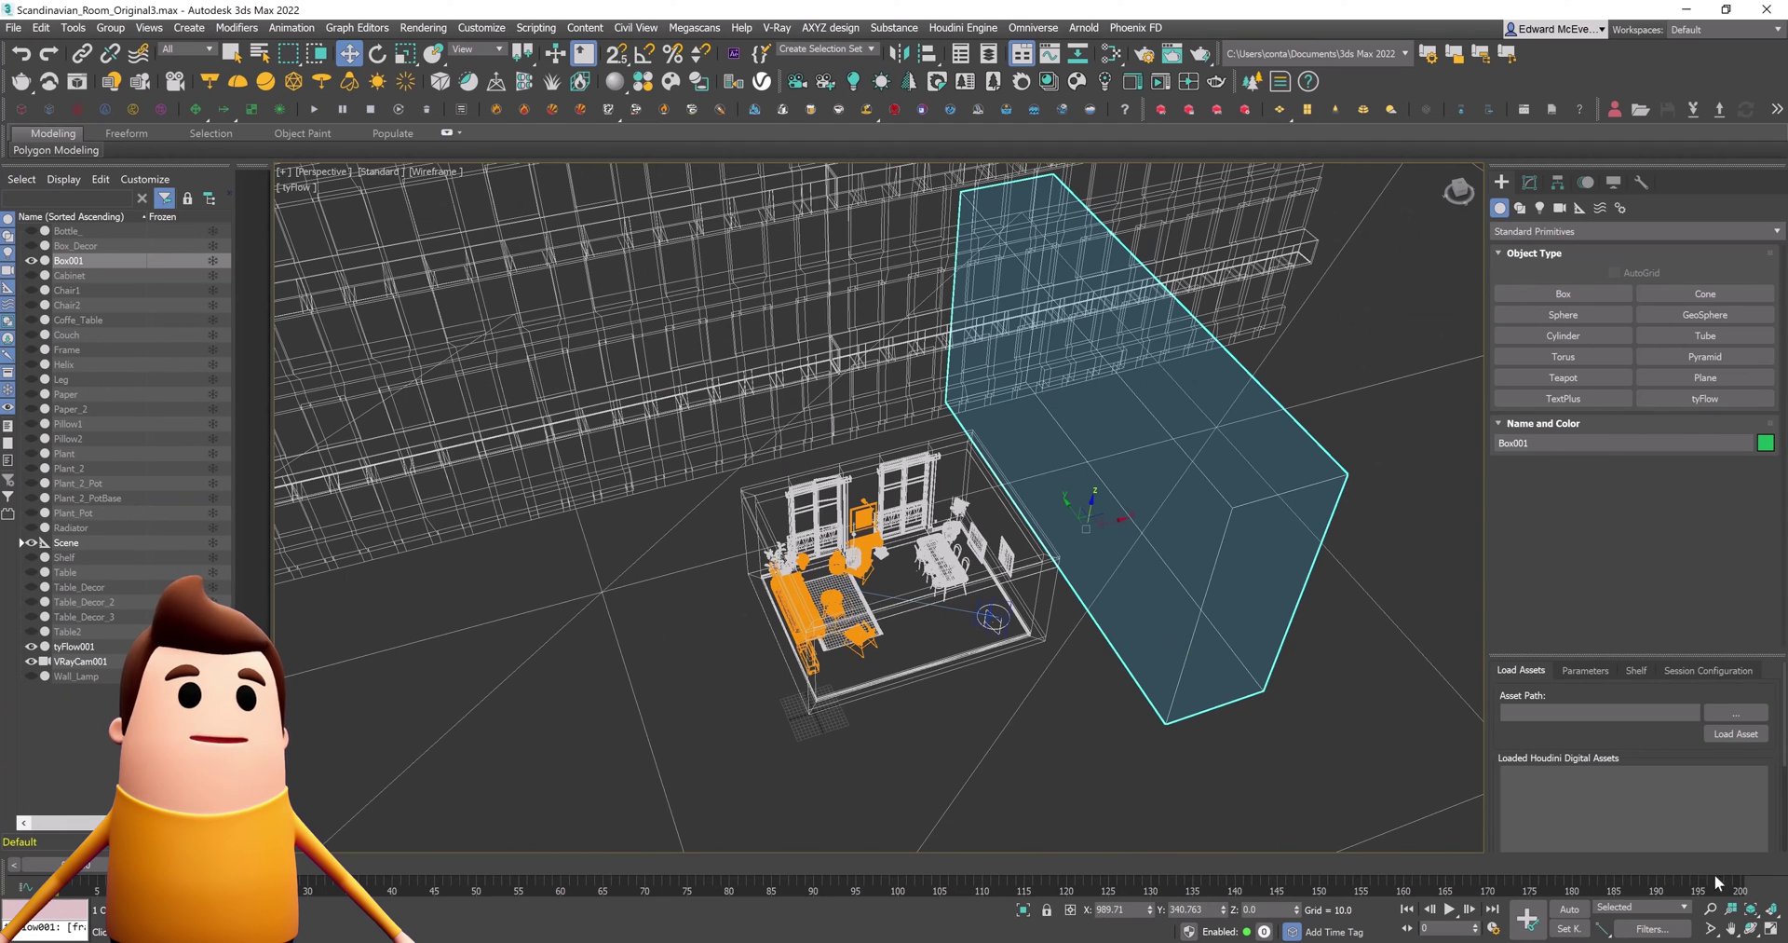
alt+middle_drag(1261, 679, 1149, 575)
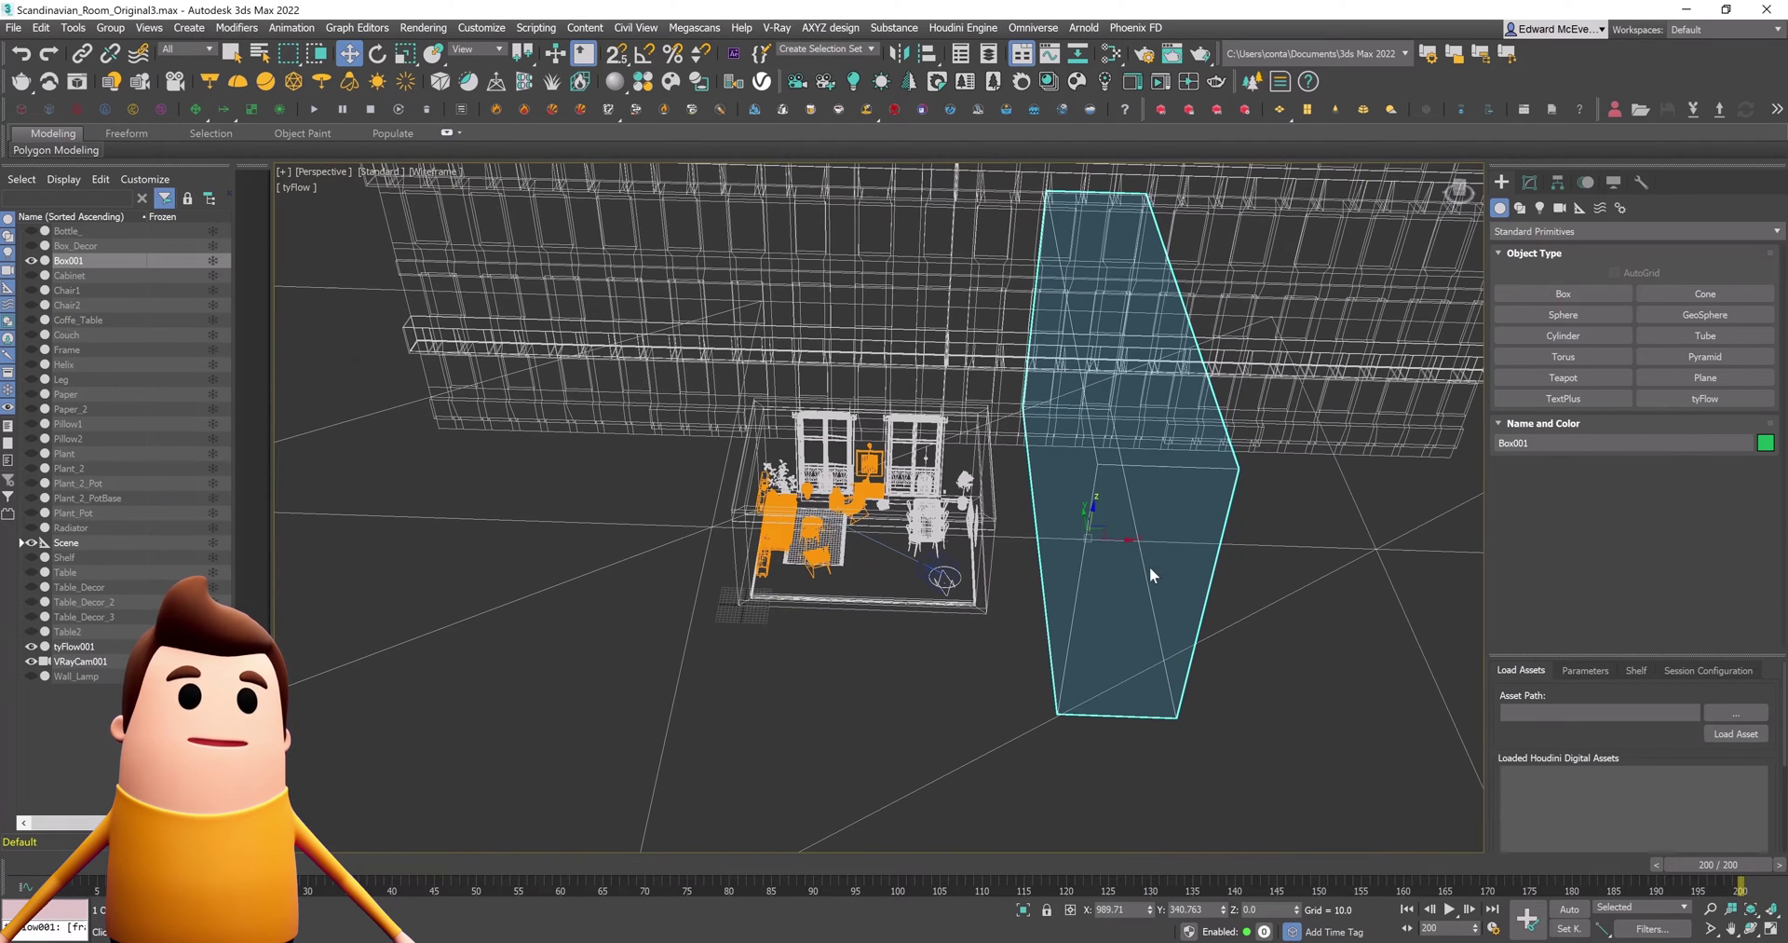
drag(1131, 539, 663, 541)
key(n)
click(1566, 920)
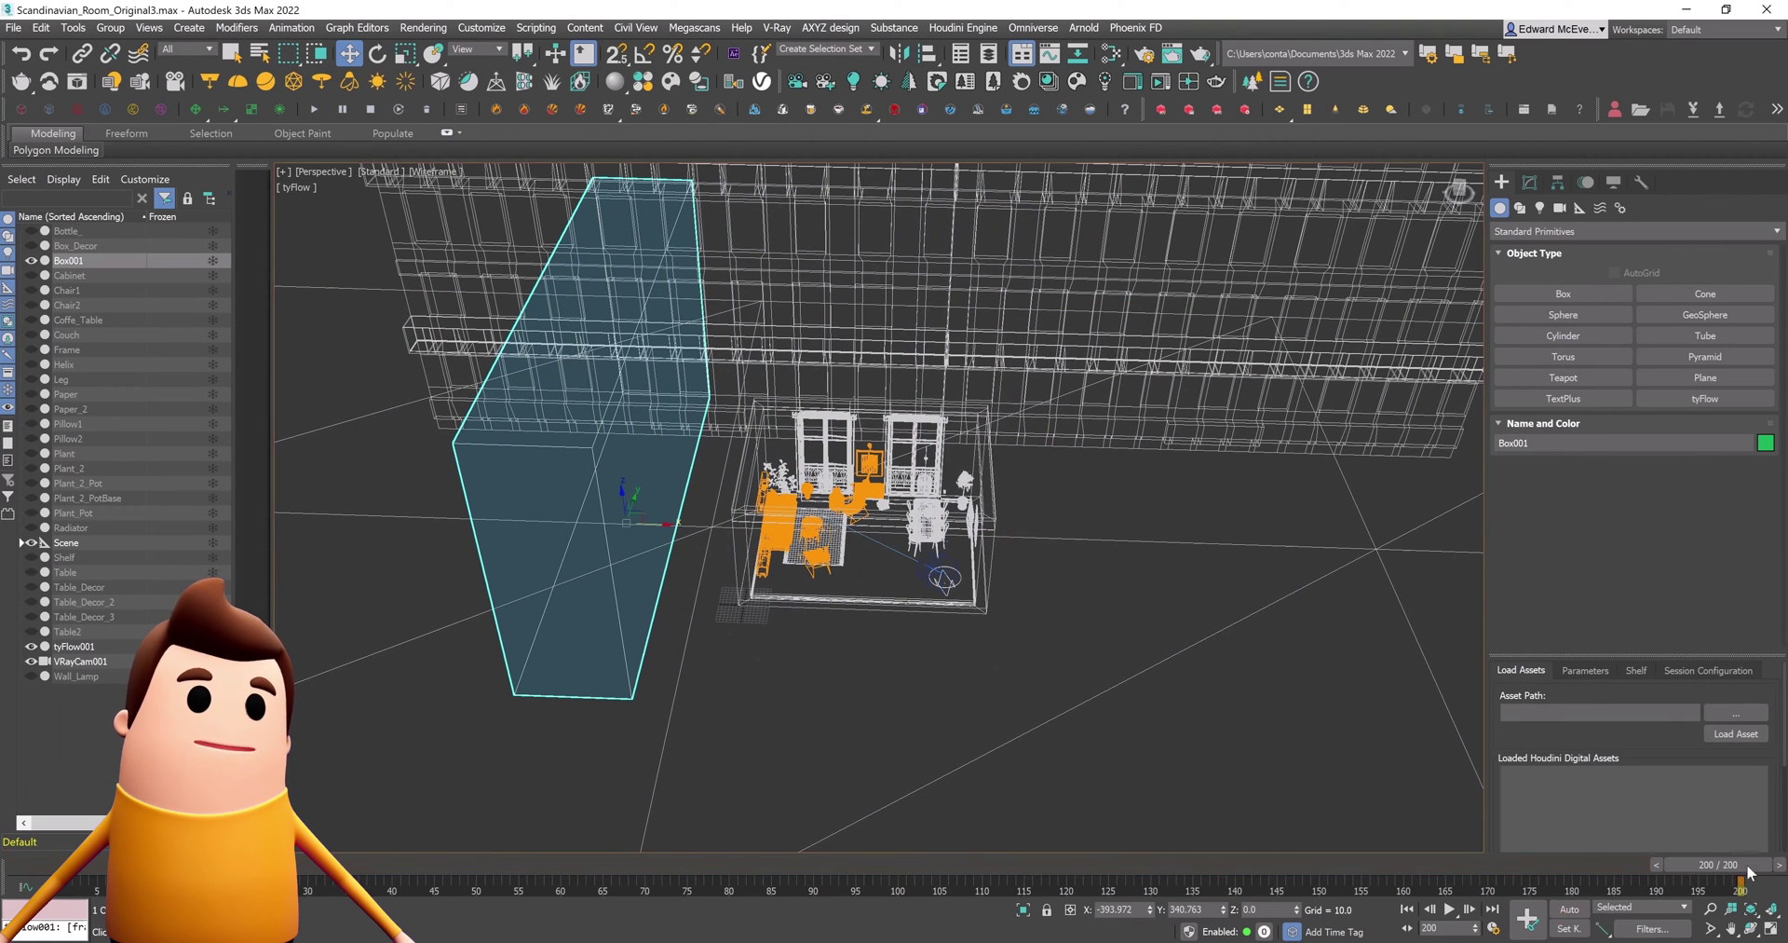
drag(1740, 865, 0, 902)
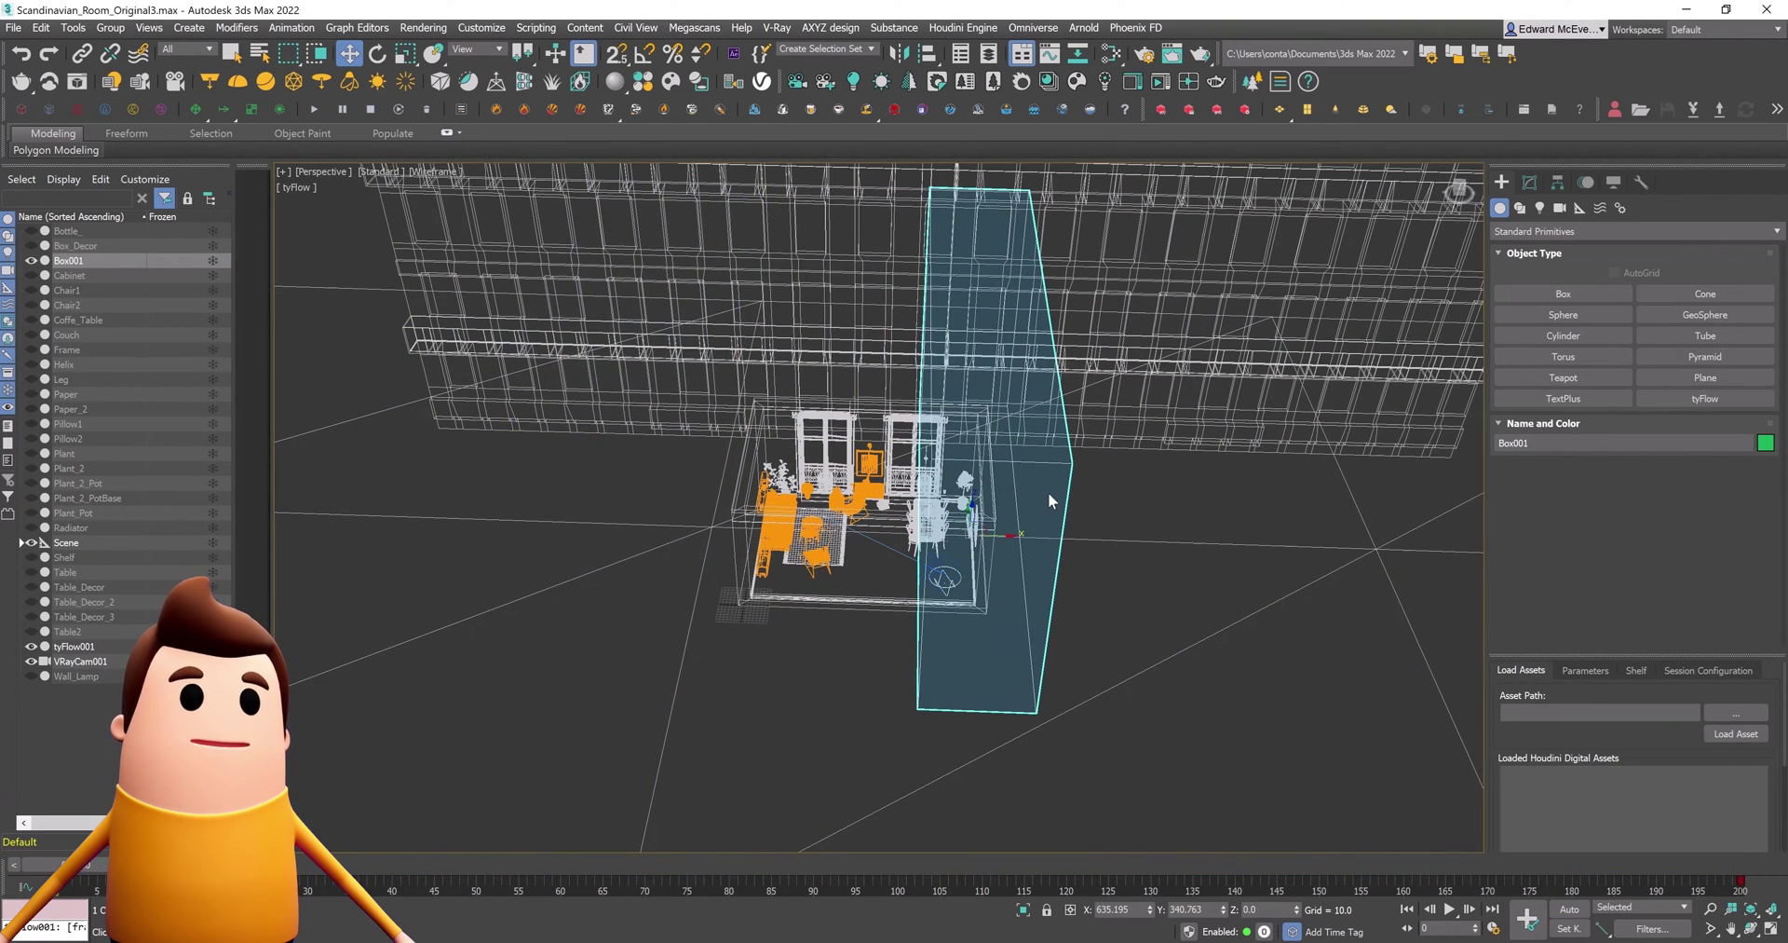
Shade the perspective view and edit the box's object properties
right_click(1055, 490)
click(1414, 542)
key(F3)
mouse_move(1011, 563)
alt+middle_down()
mouse_move(1022, 599)
mouse_move(1051, 568)
alt+middle_up()
right_click(1051, 563)
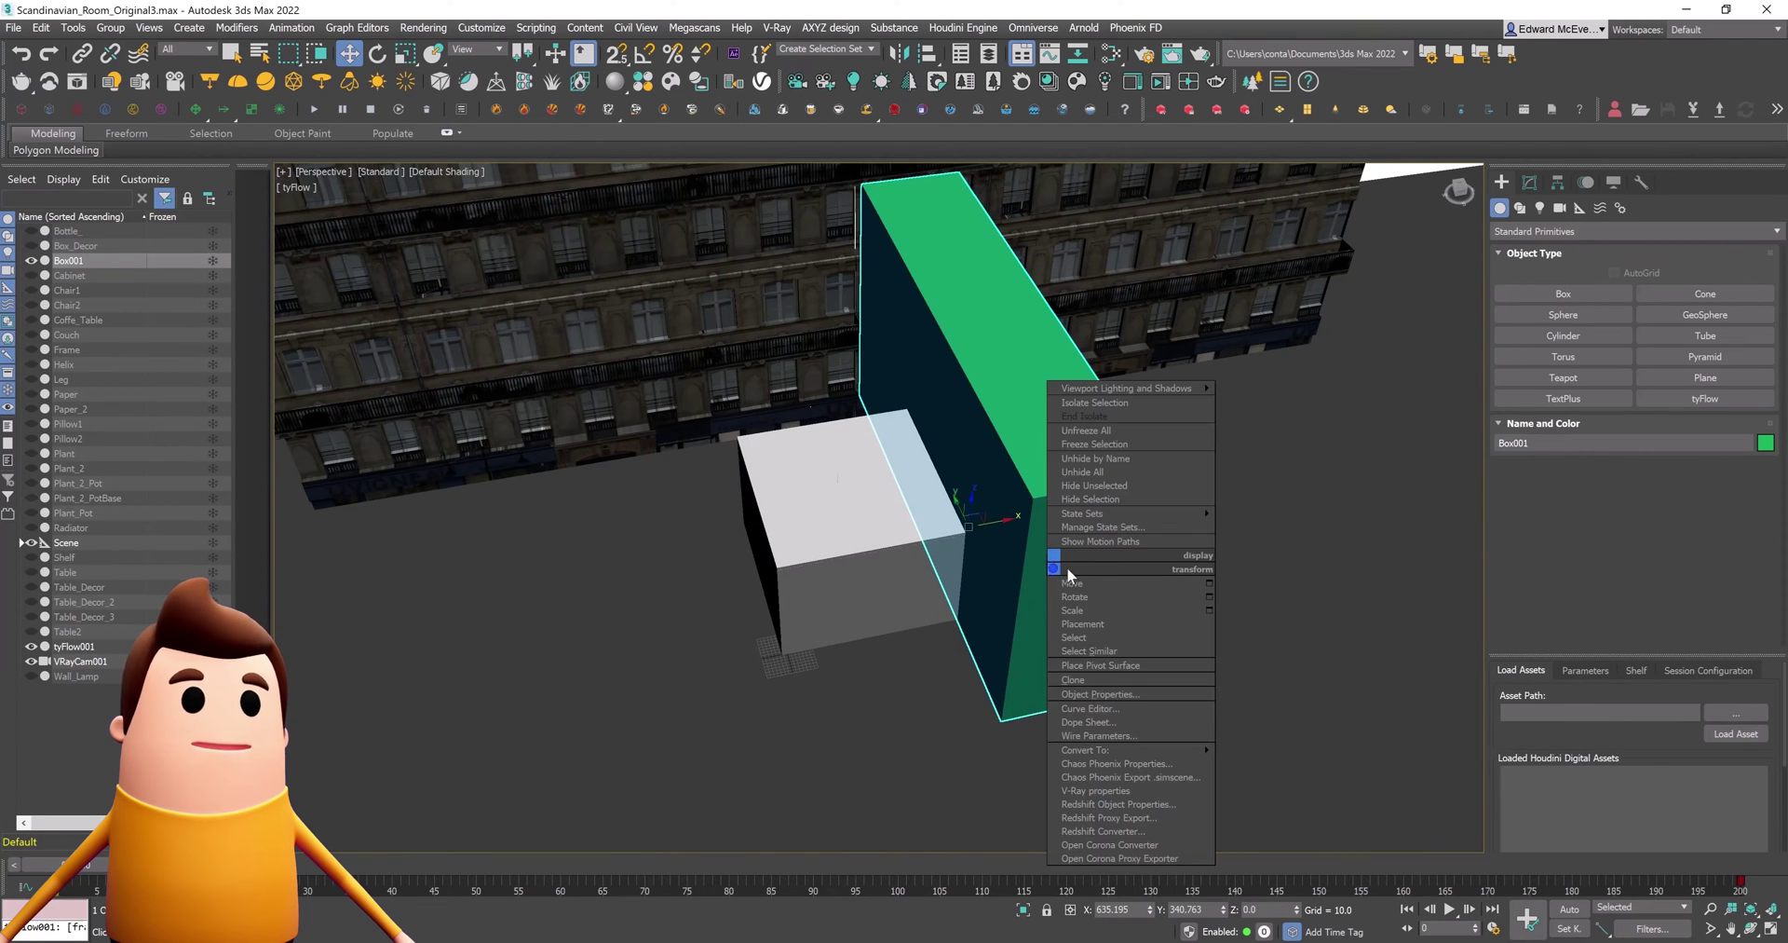
click(1138, 693)
click(965, 449)
click(952, 714)
Return to the VRayCam001 camera view and reopen the editor of tyFlow001
key(c)
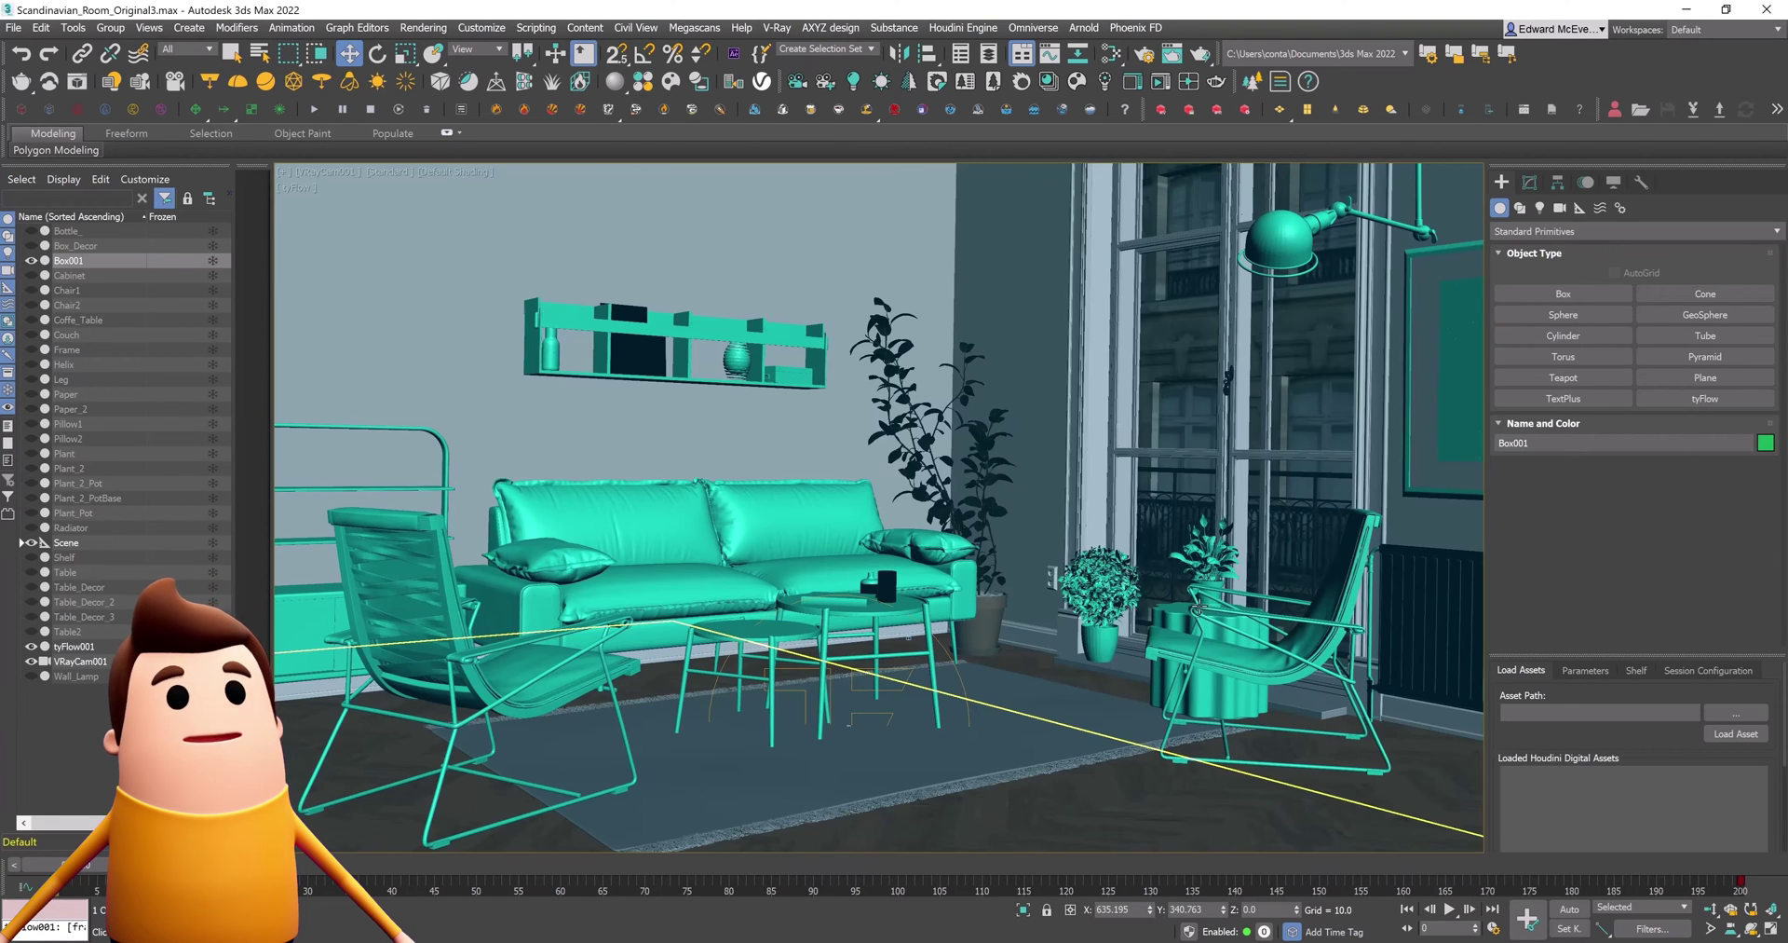
click(655, 433)
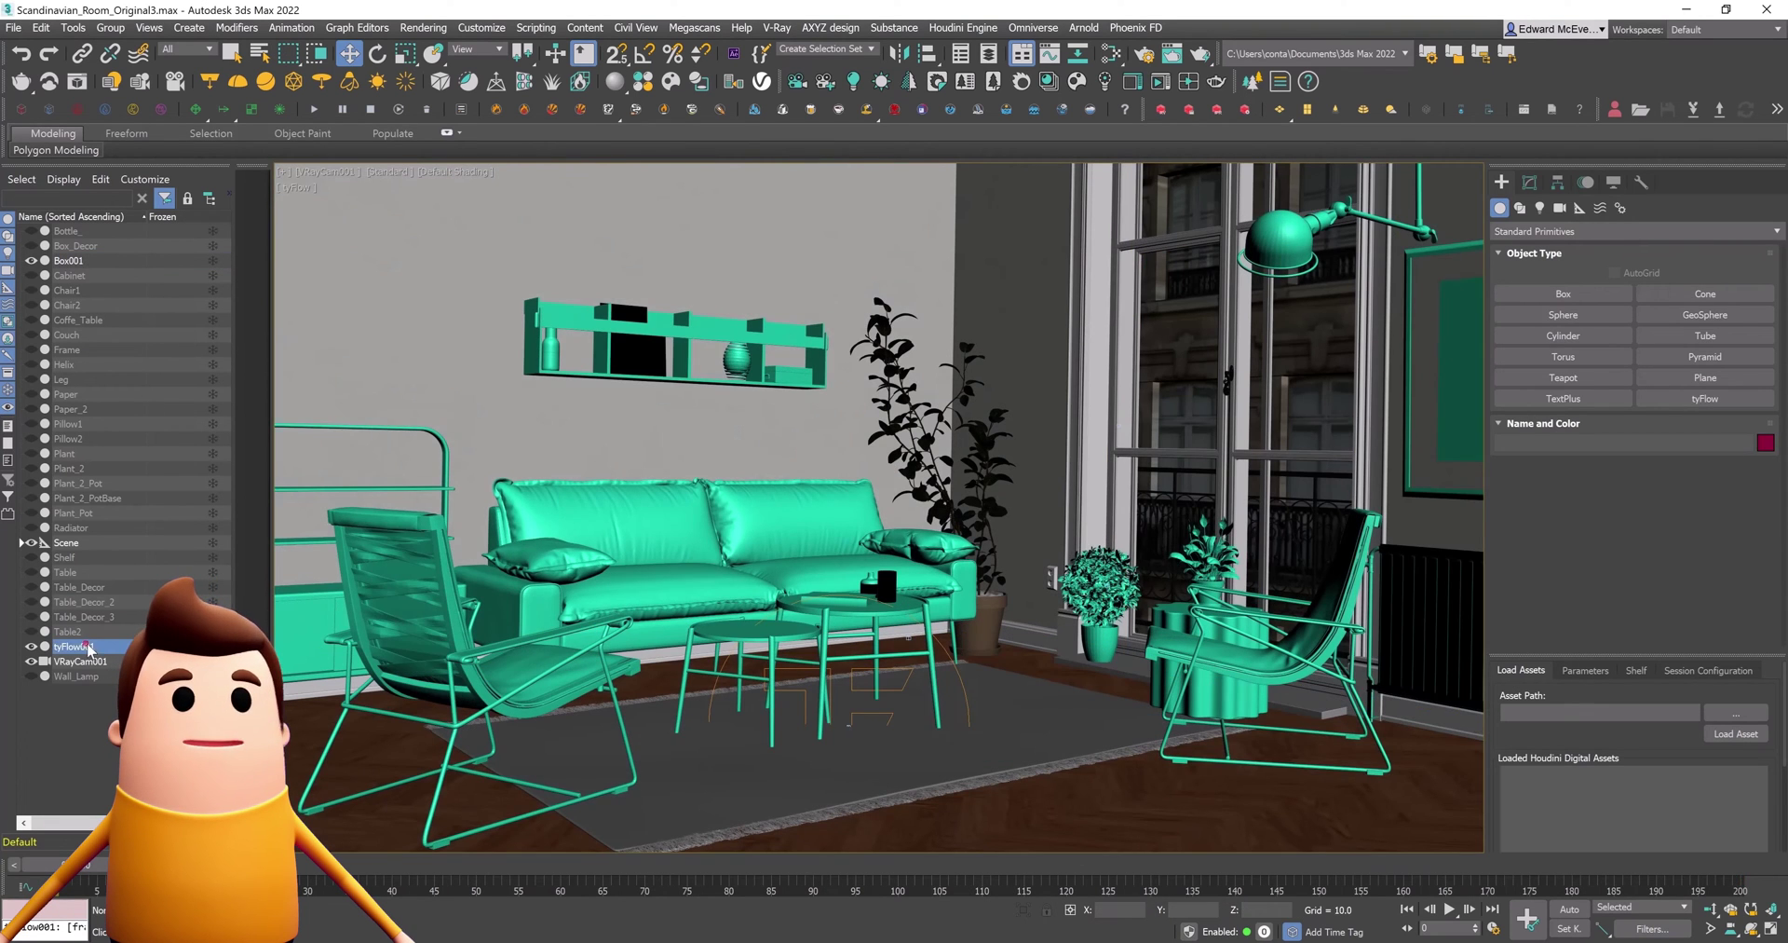
click(88, 646)
click(1529, 183)
click(1604, 407)
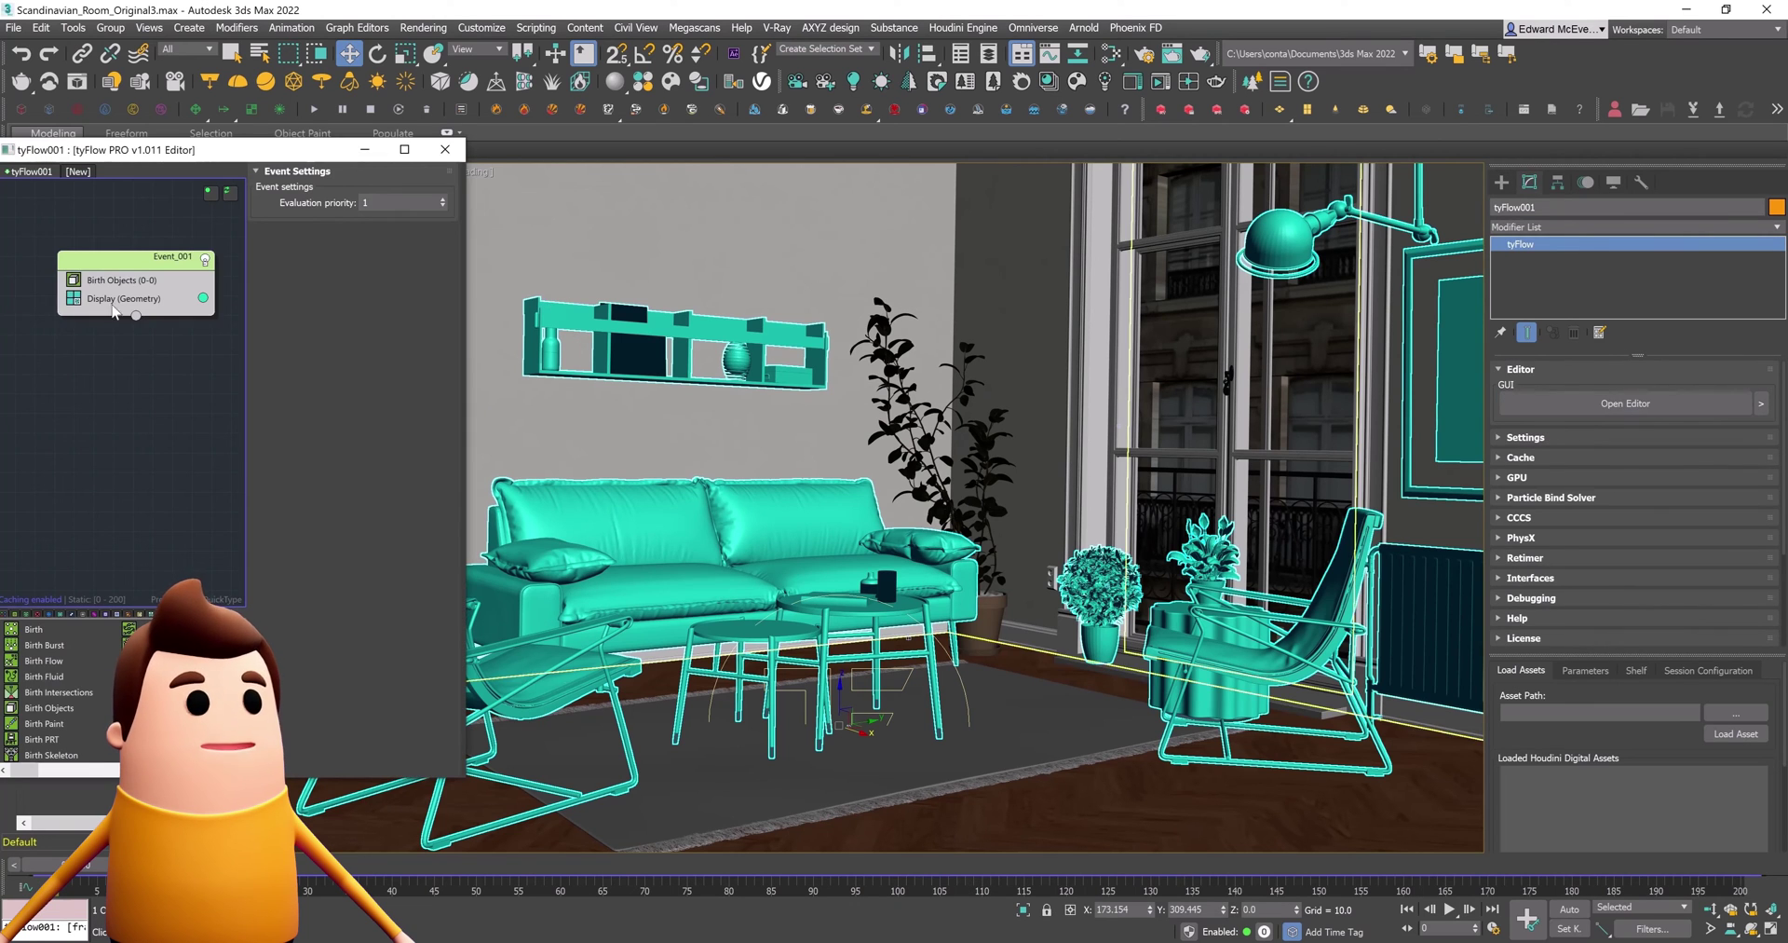
Add a Surface Test operator below Birth Objects in Event_001
click(123, 283)
key(Tab)
text(test)
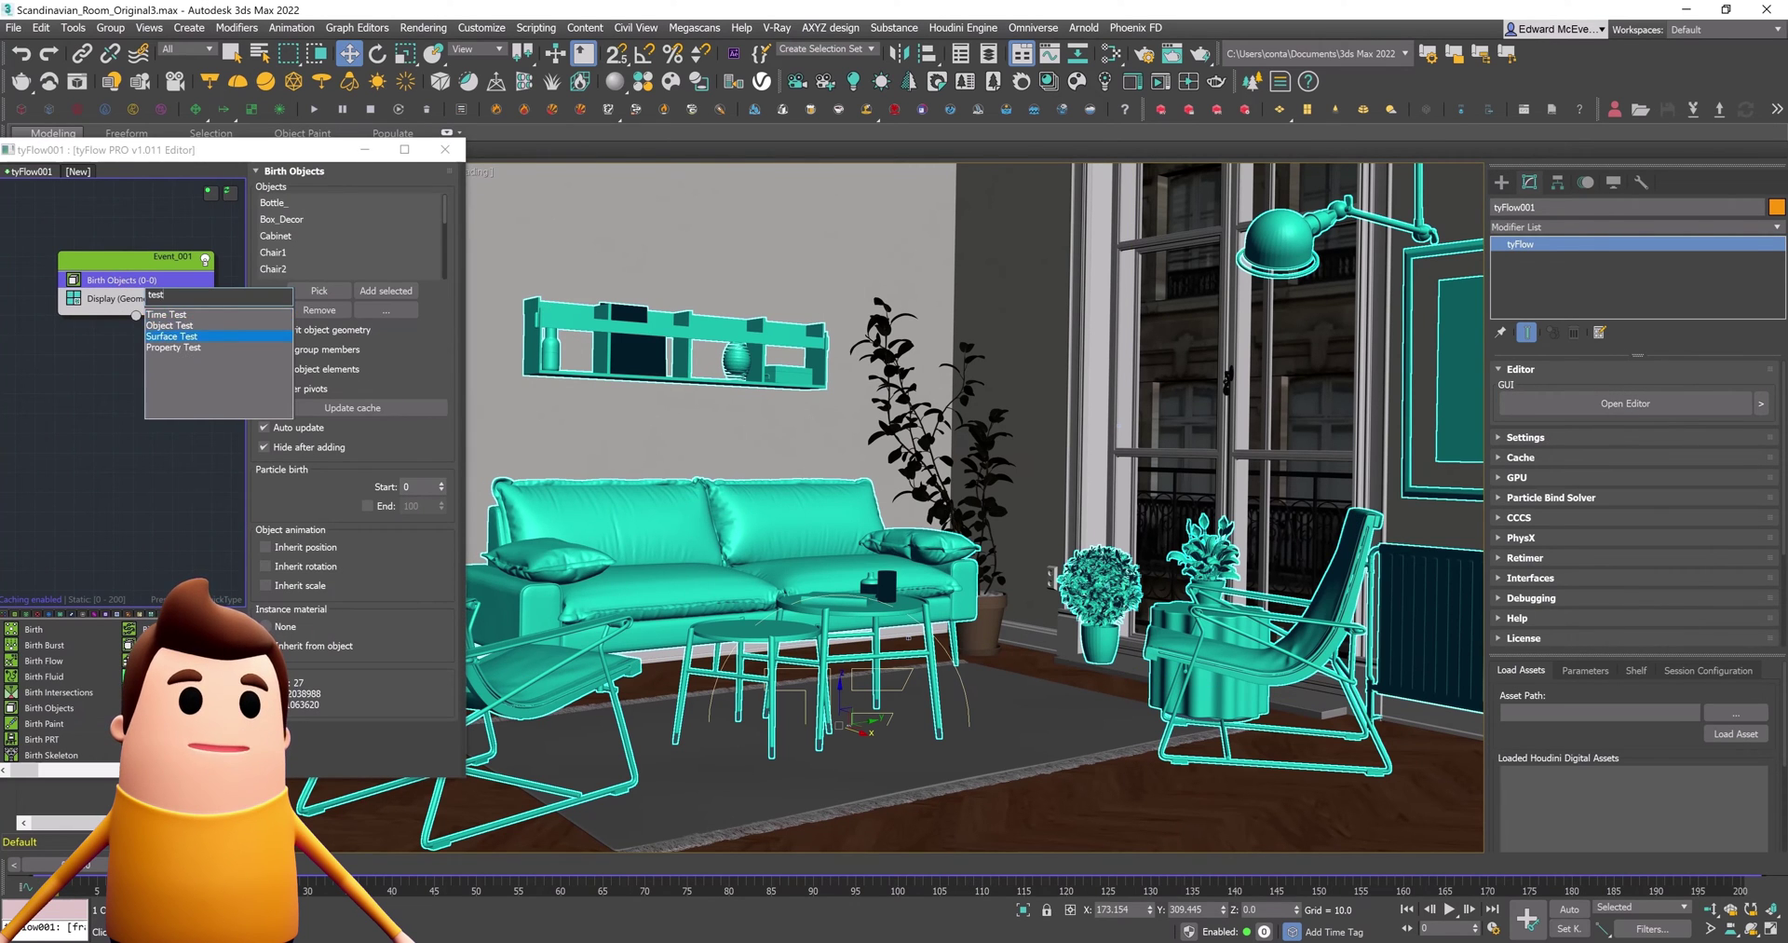
key(Return)
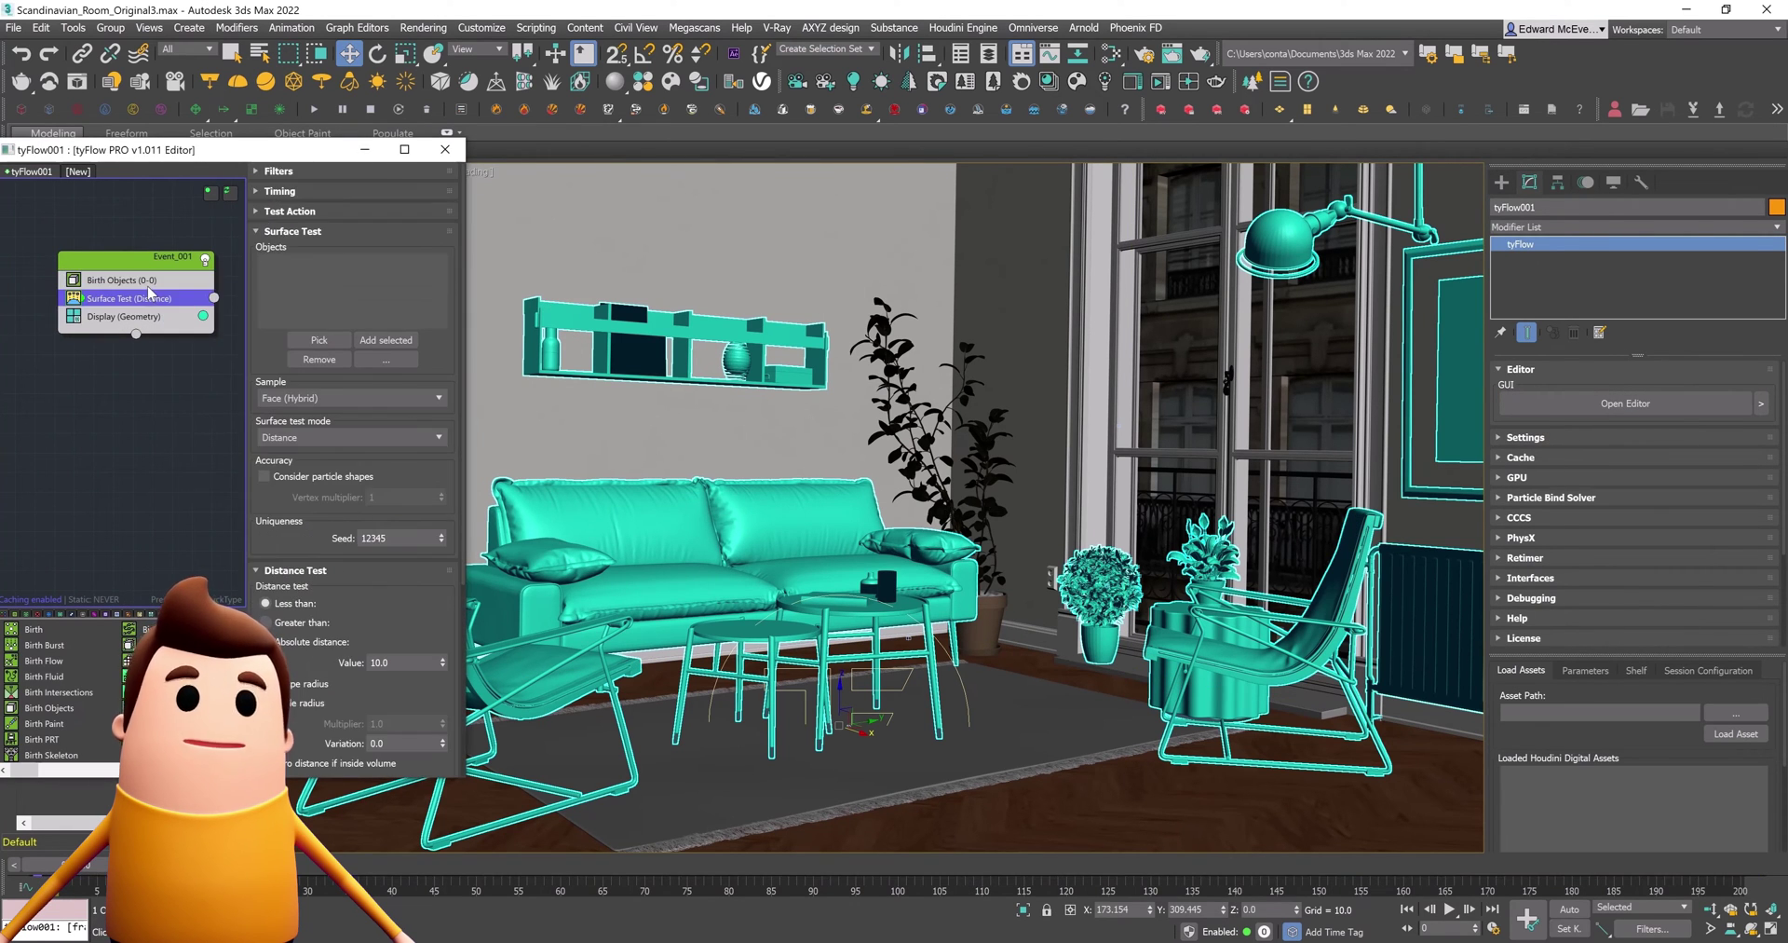
Pick Box001 as the Surface Test object and set the surface test mode to Volume (inside)
click(318, 339)
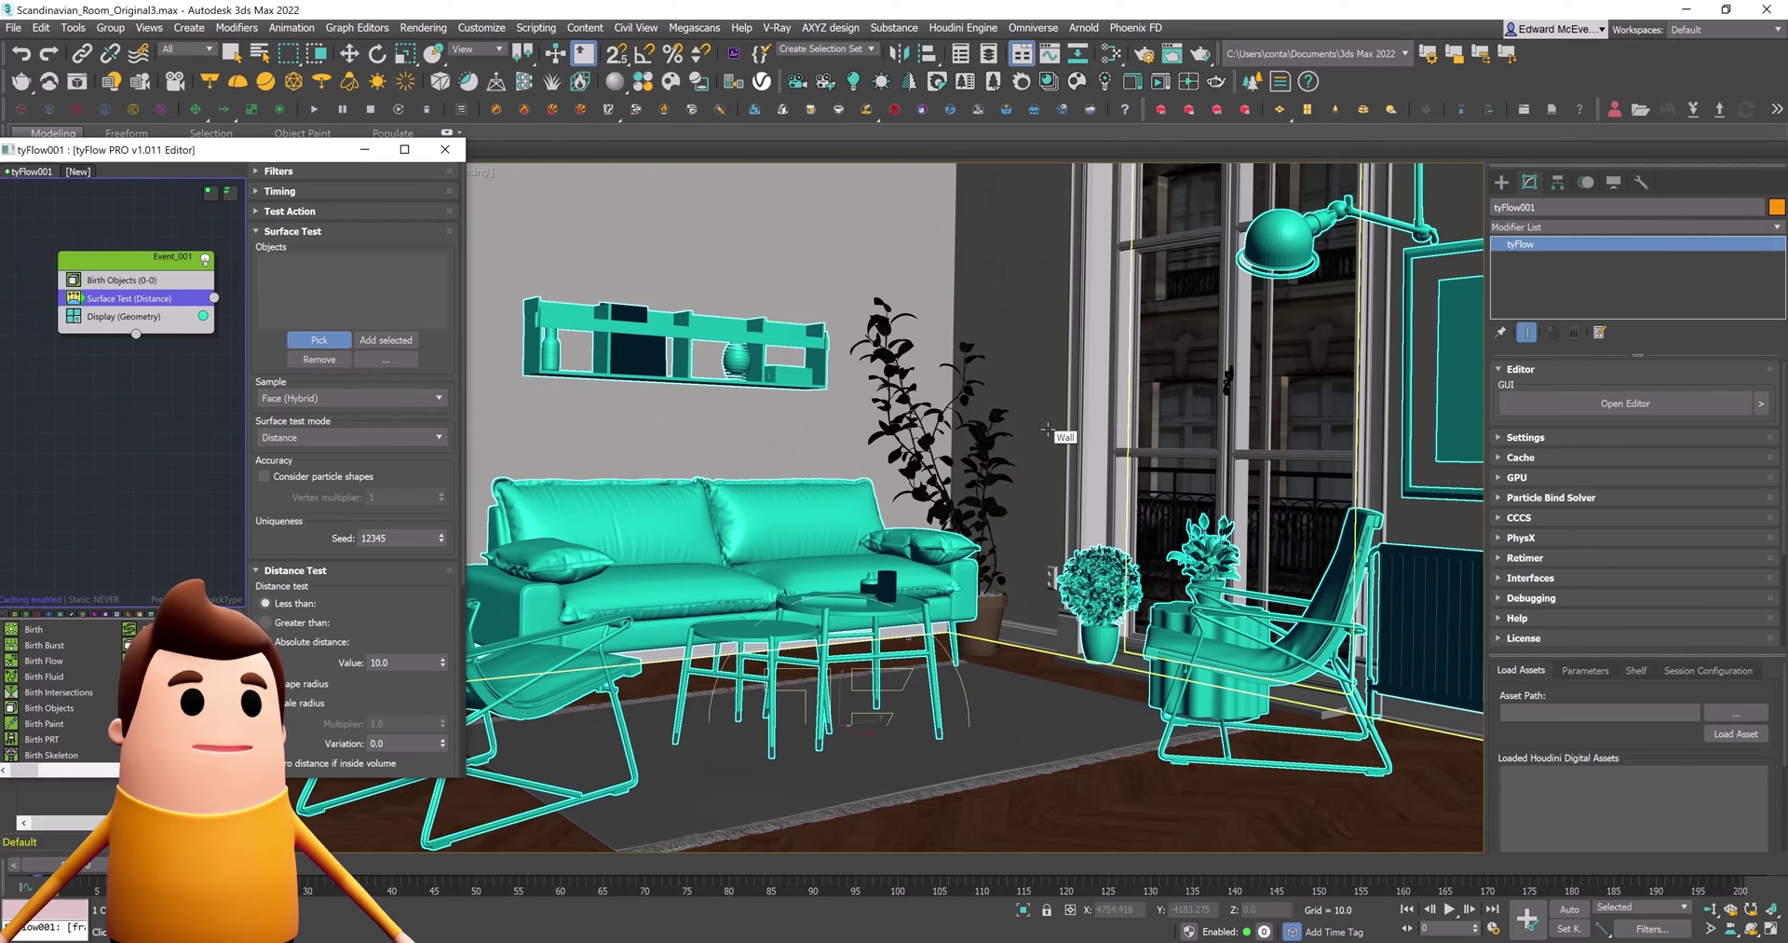
key(h)
double_click(58, 112)
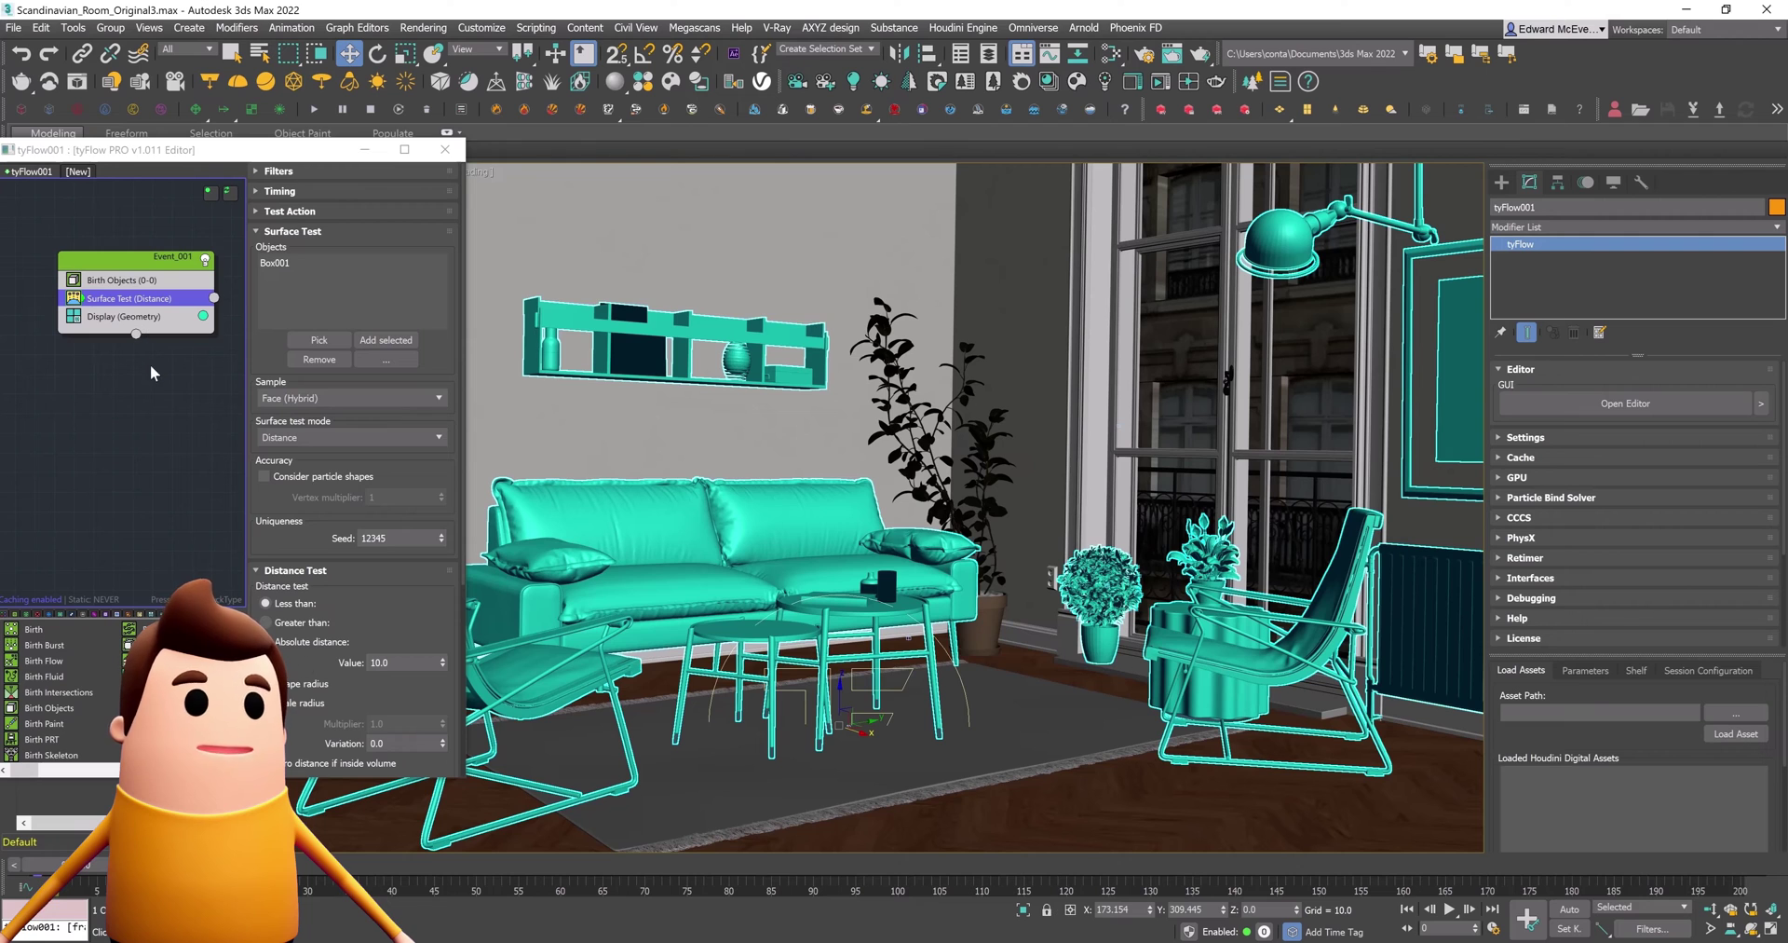
click(312, 438)
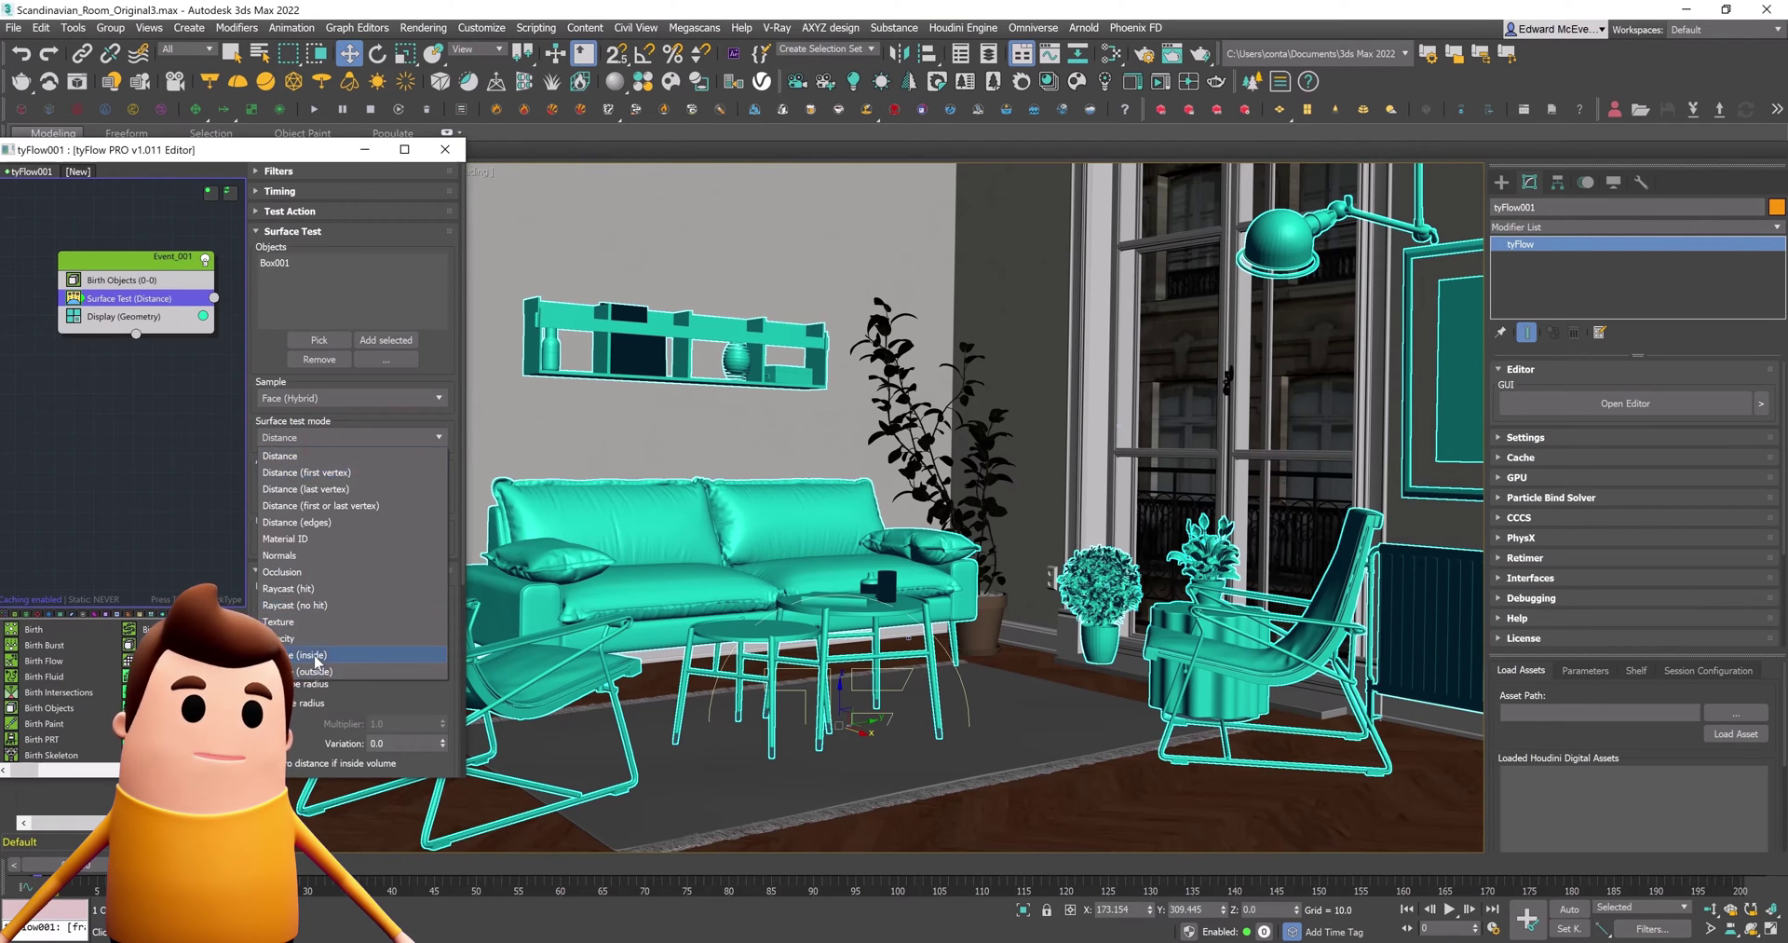
click(315, 655)
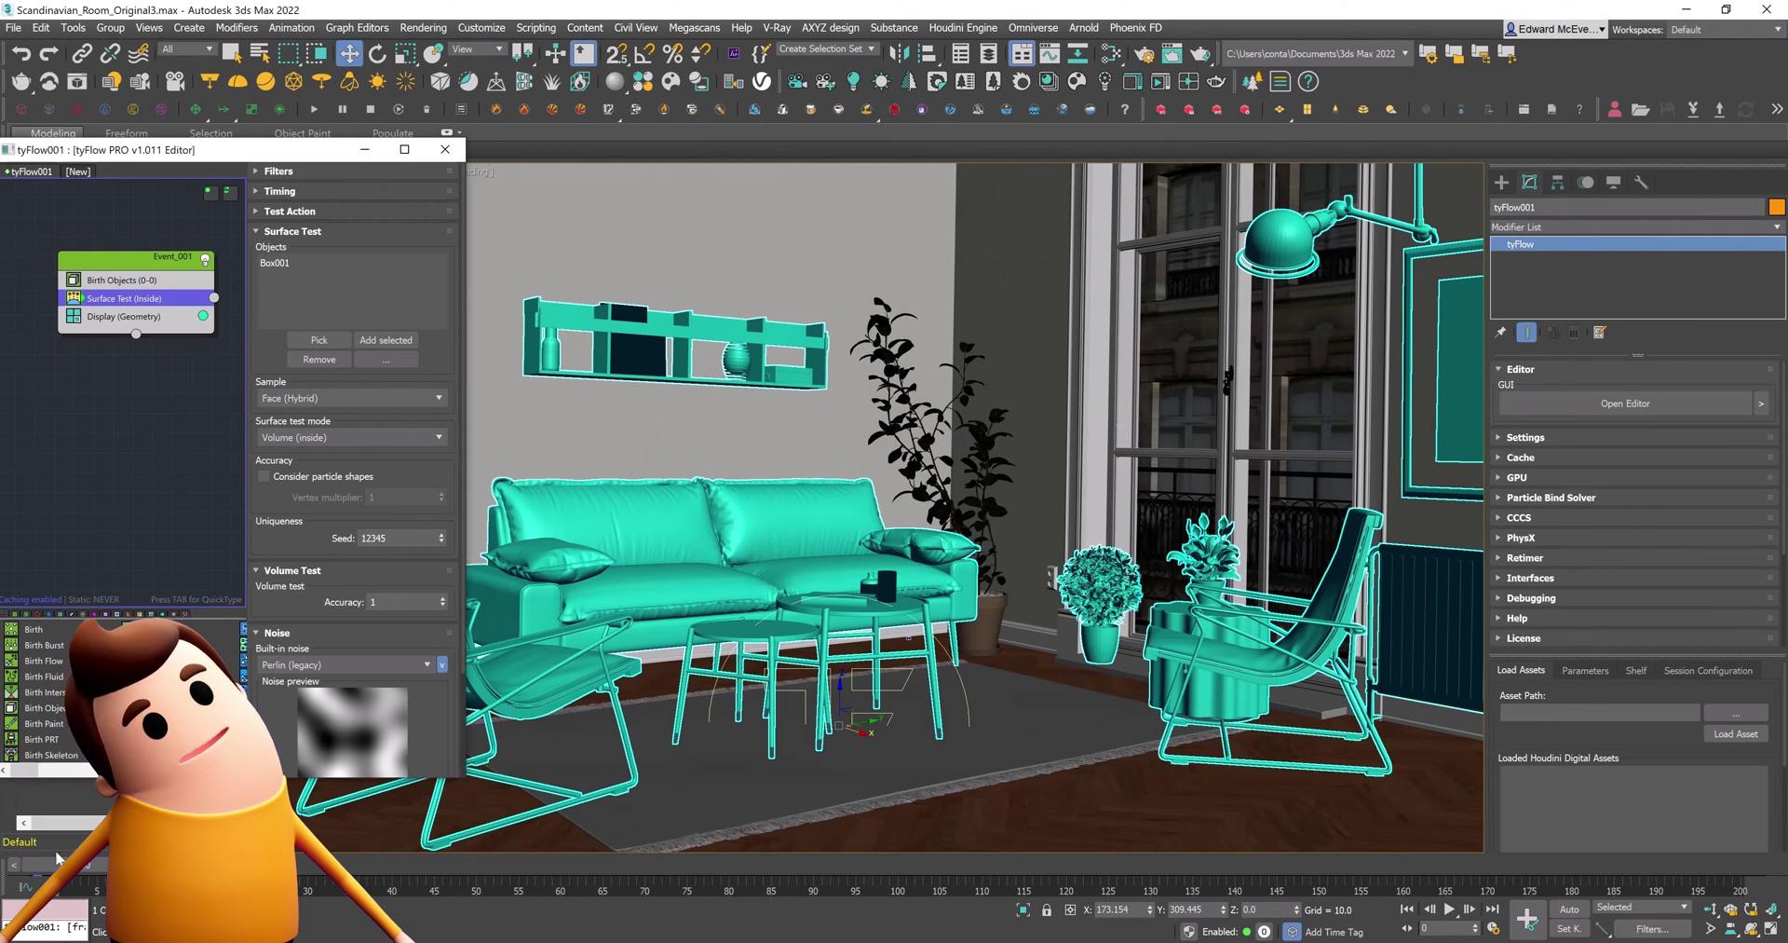
Create a second event with a Force operator in the maximized editor and connect the Surface Test output to it
click(405, 149)
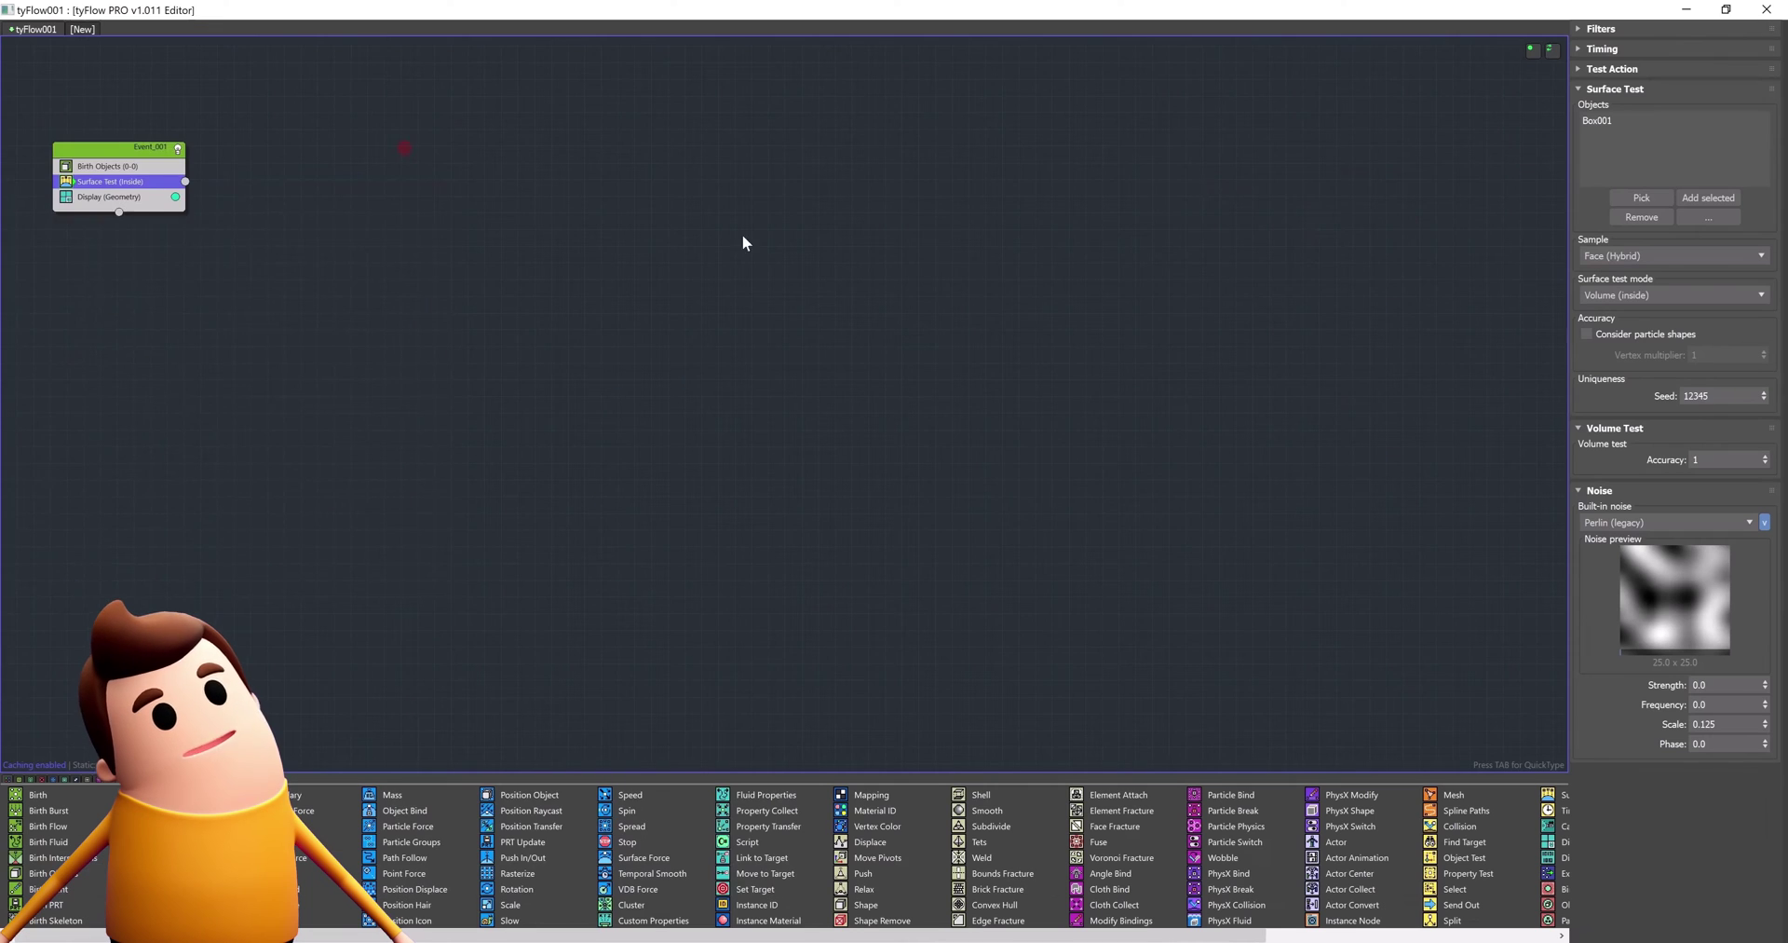
drag(143, 166, 576, 277)
key(Tab)
text(fo)
key(Return)
drag(637, 303, 787, 386)
Add a Mesh operator to Event_001 and place it below the Display operator
click(575, 322)
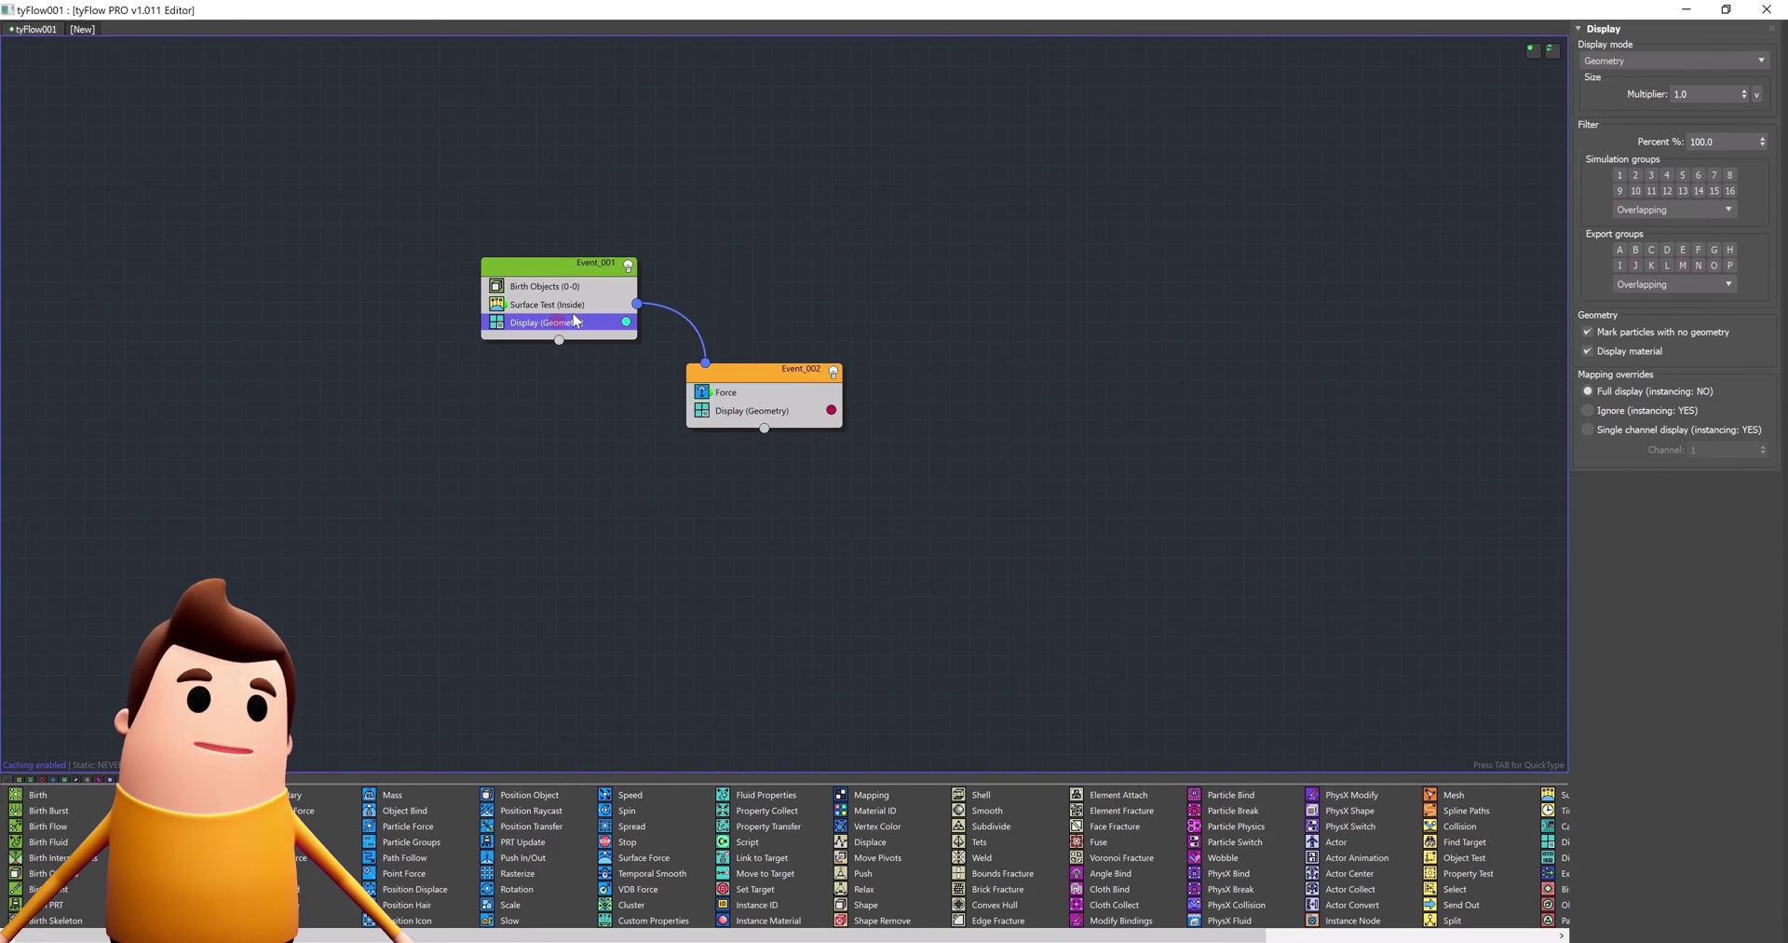
key(Tab)
text(mesh)
key(Return)
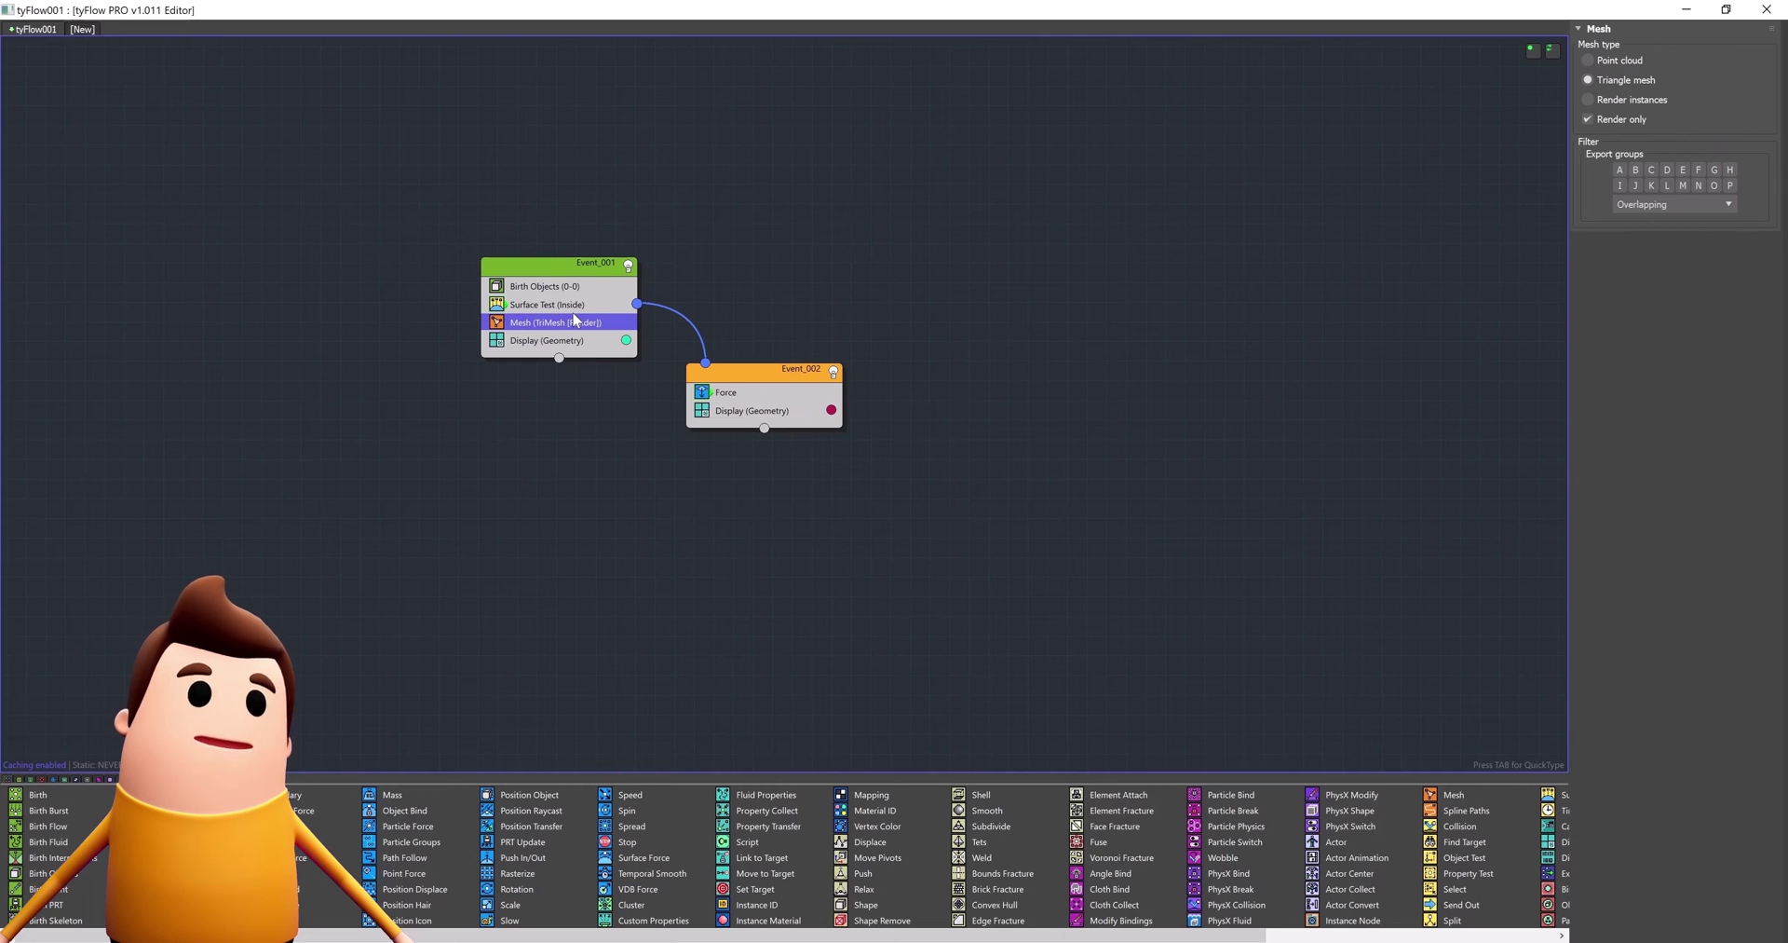
drag(547, 347, 548, 350)
Copy the Mesh operator from Event_001 into Event_002 below its Display operator
click(769, 413)
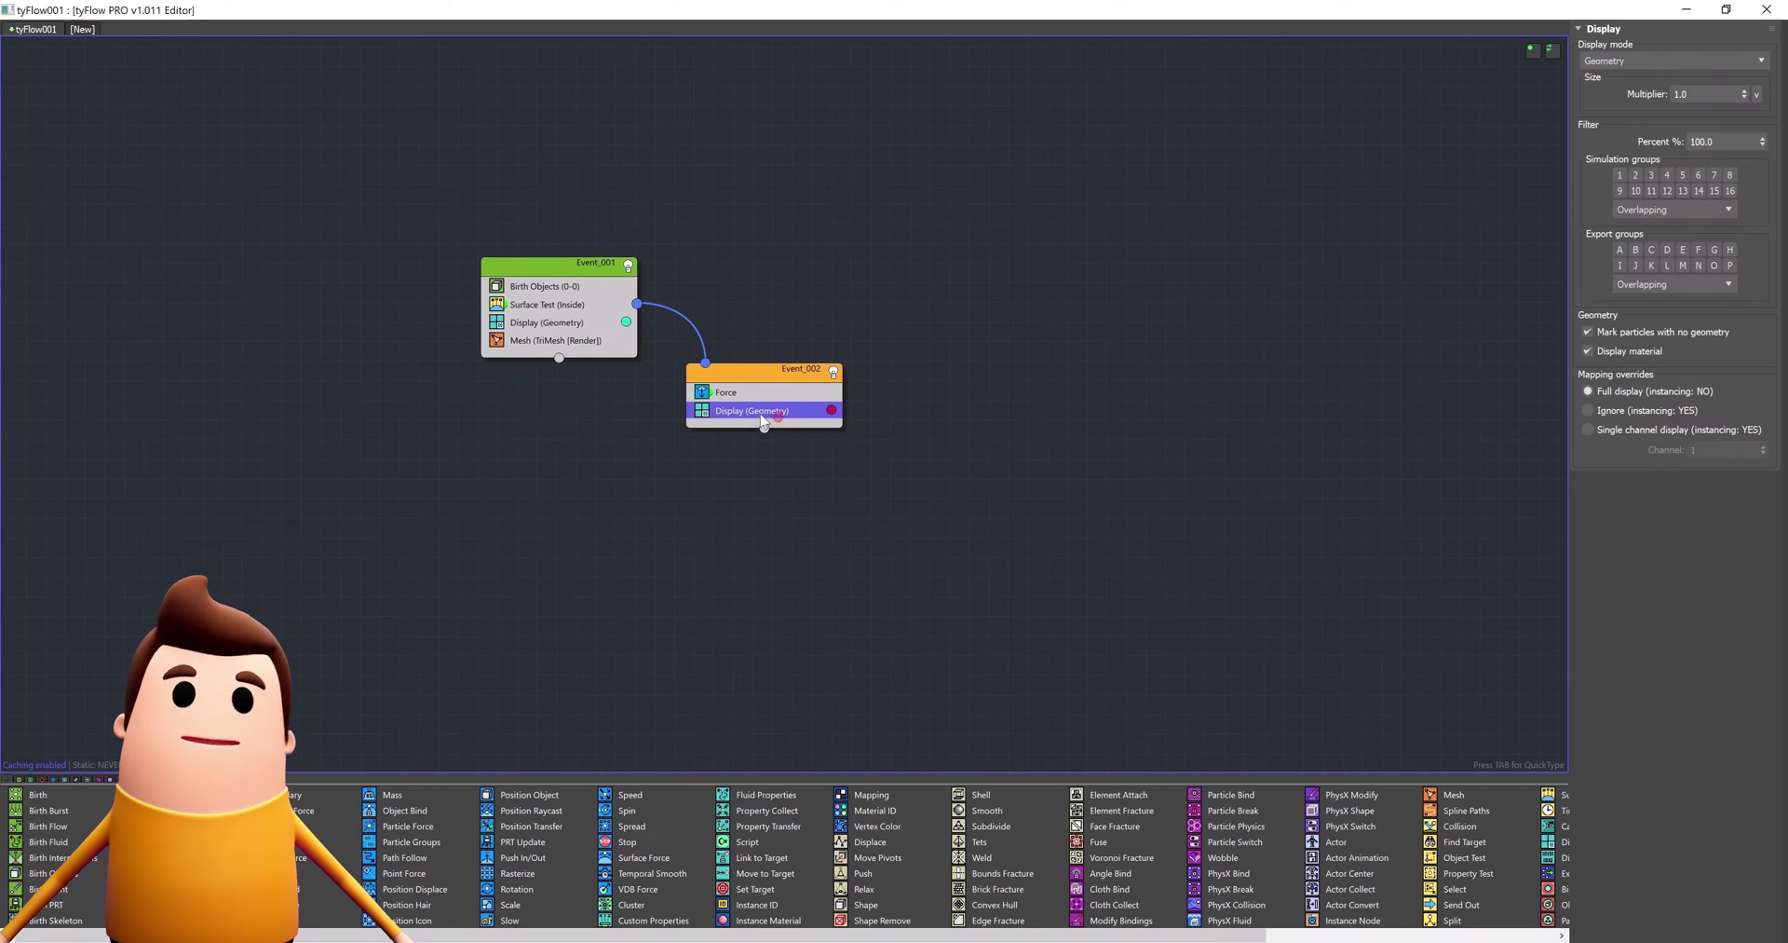
click(547, 358)
click(551, 345)
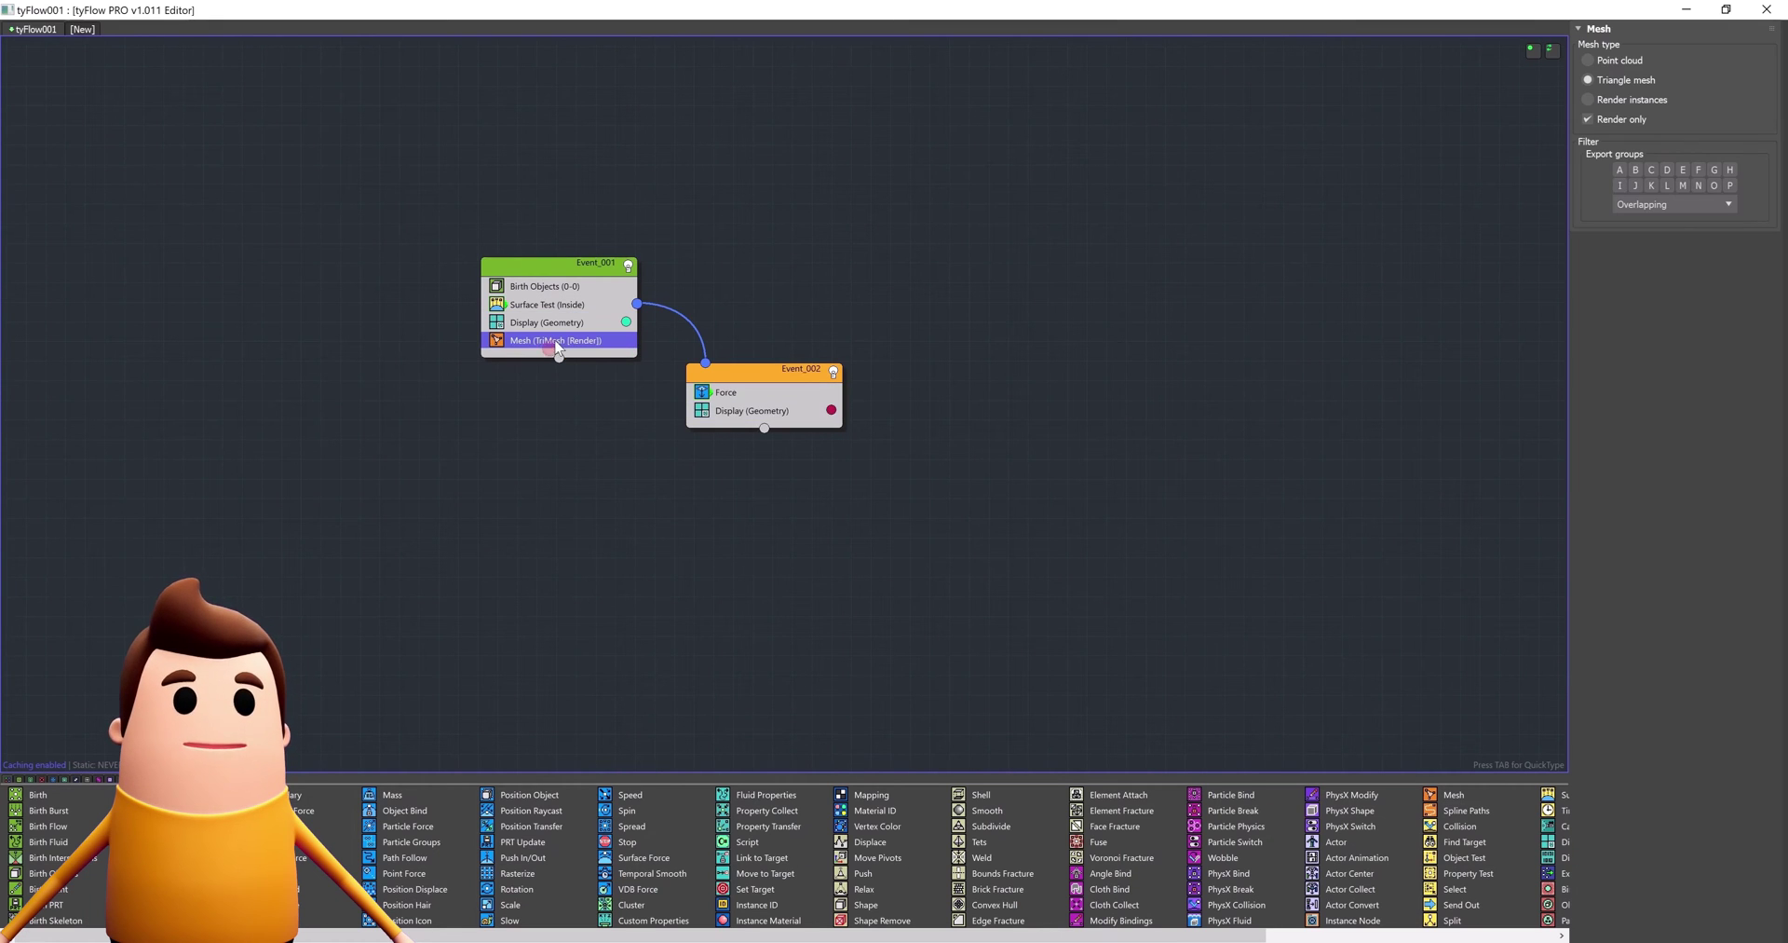
drag(745, 428, 745, 430)
Set the Force operator's built-in wind strength to 0.2 and scrub the timeline to check the particle motion
click(734, 395)
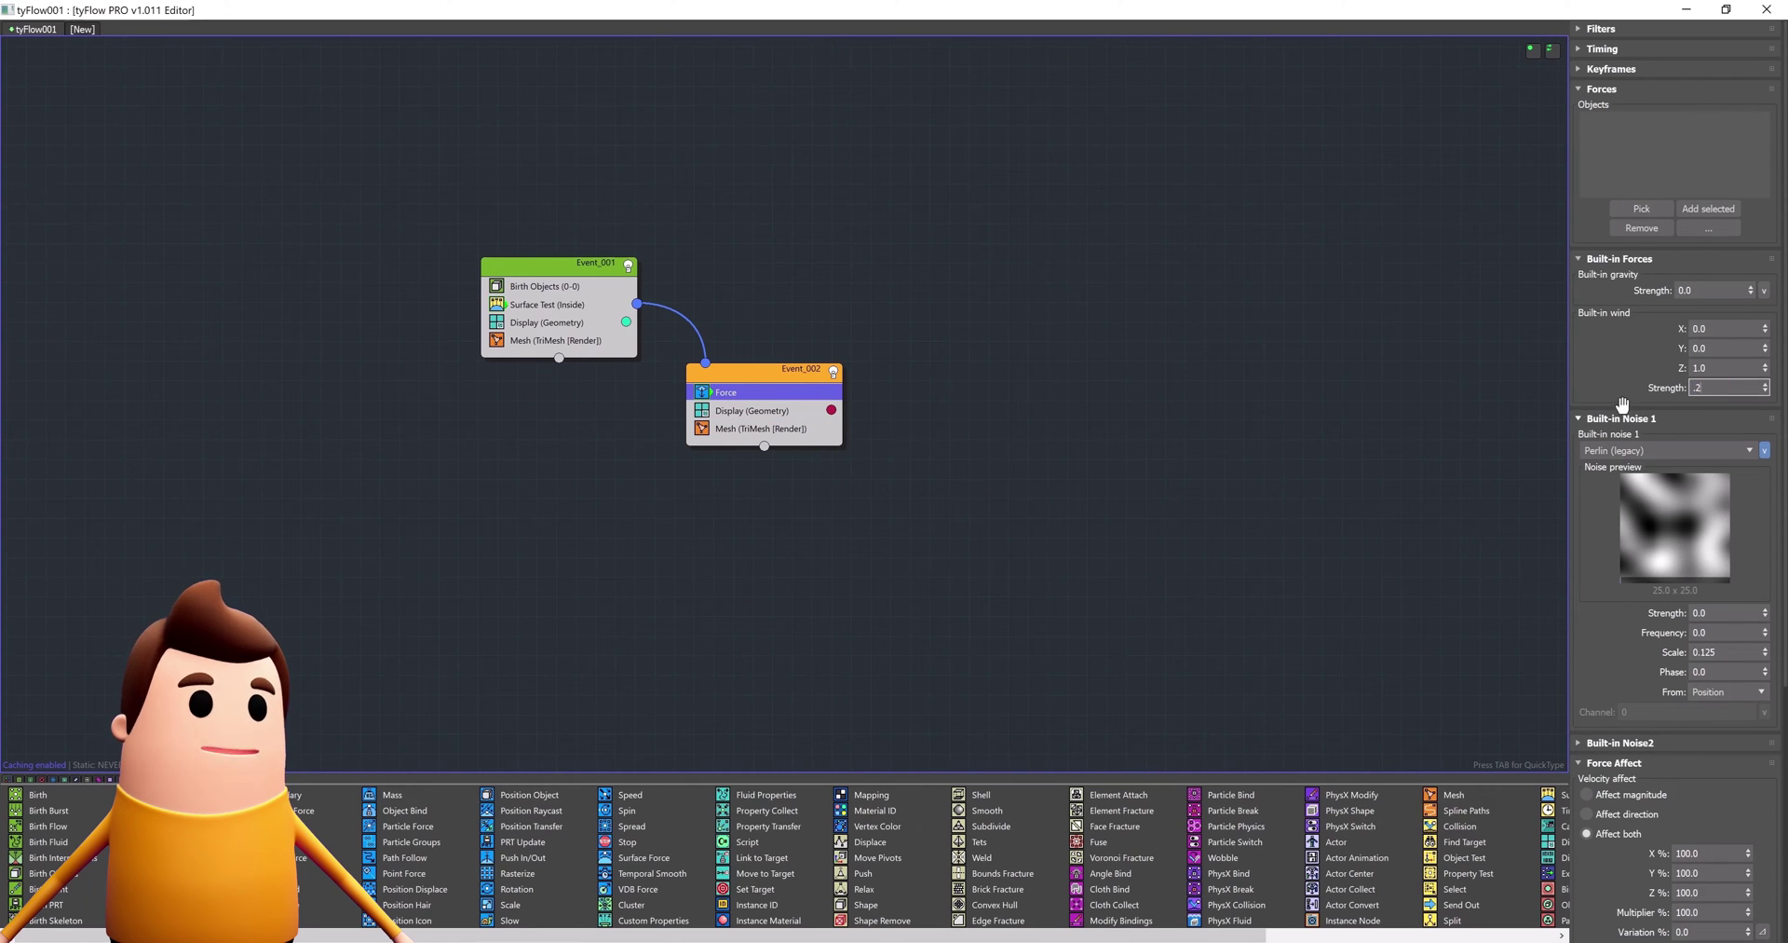
click(1726, 10)
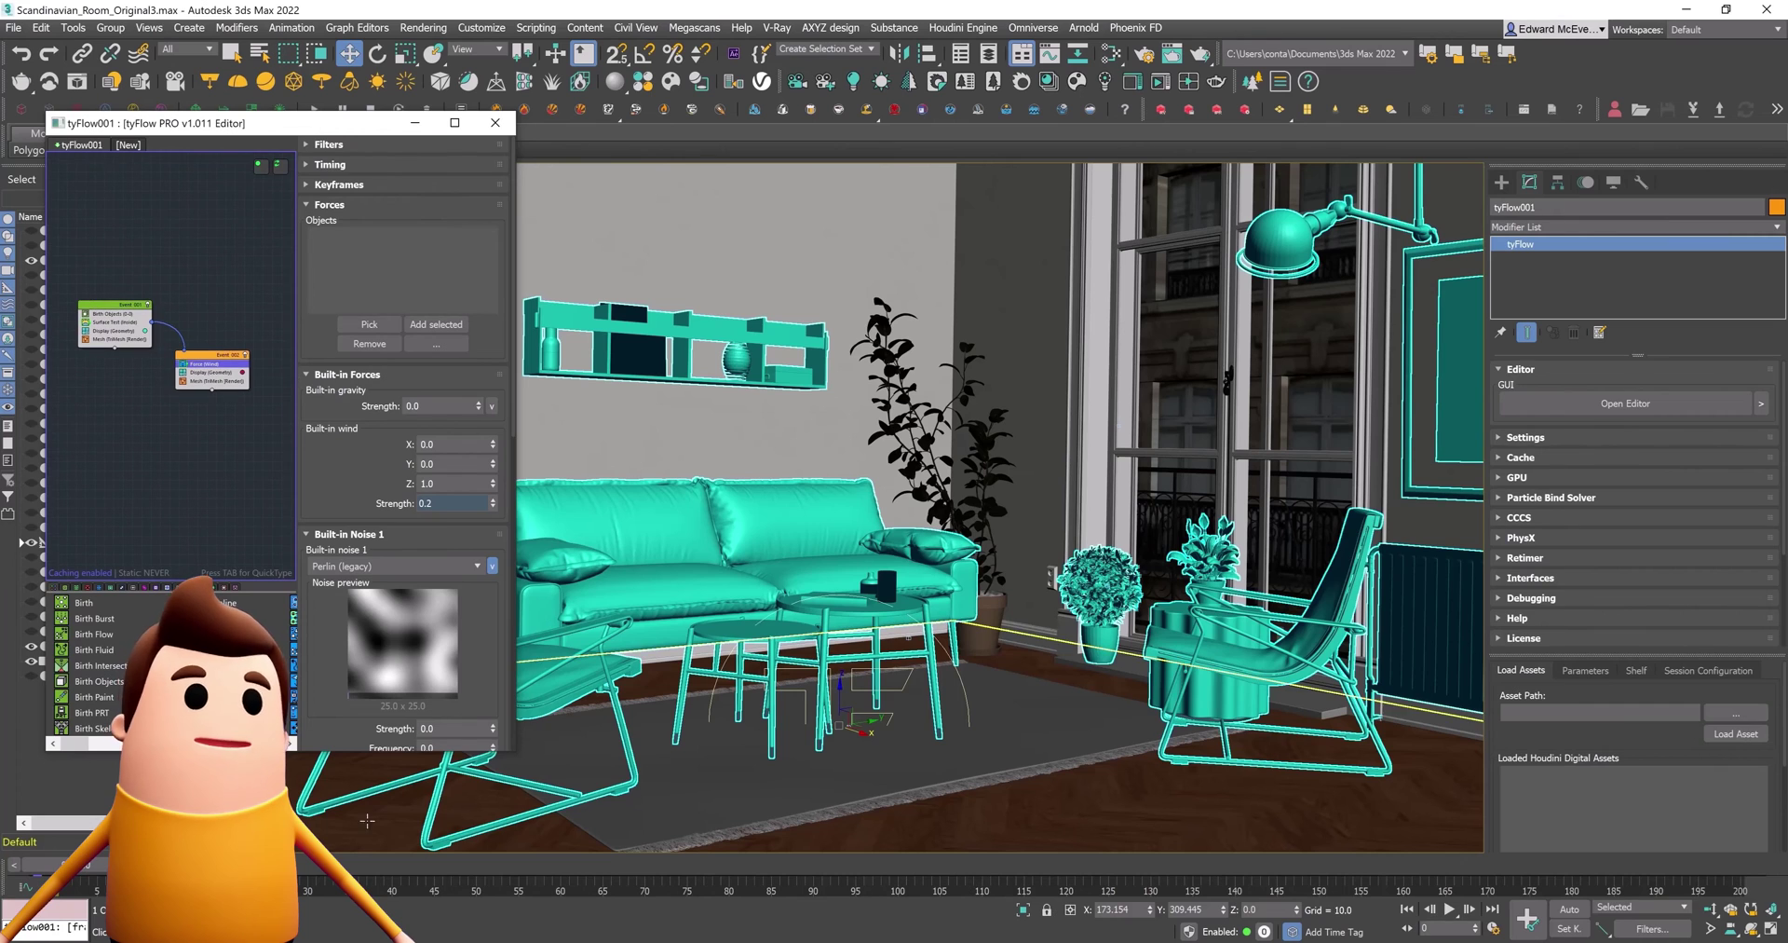
click(1749, 864)
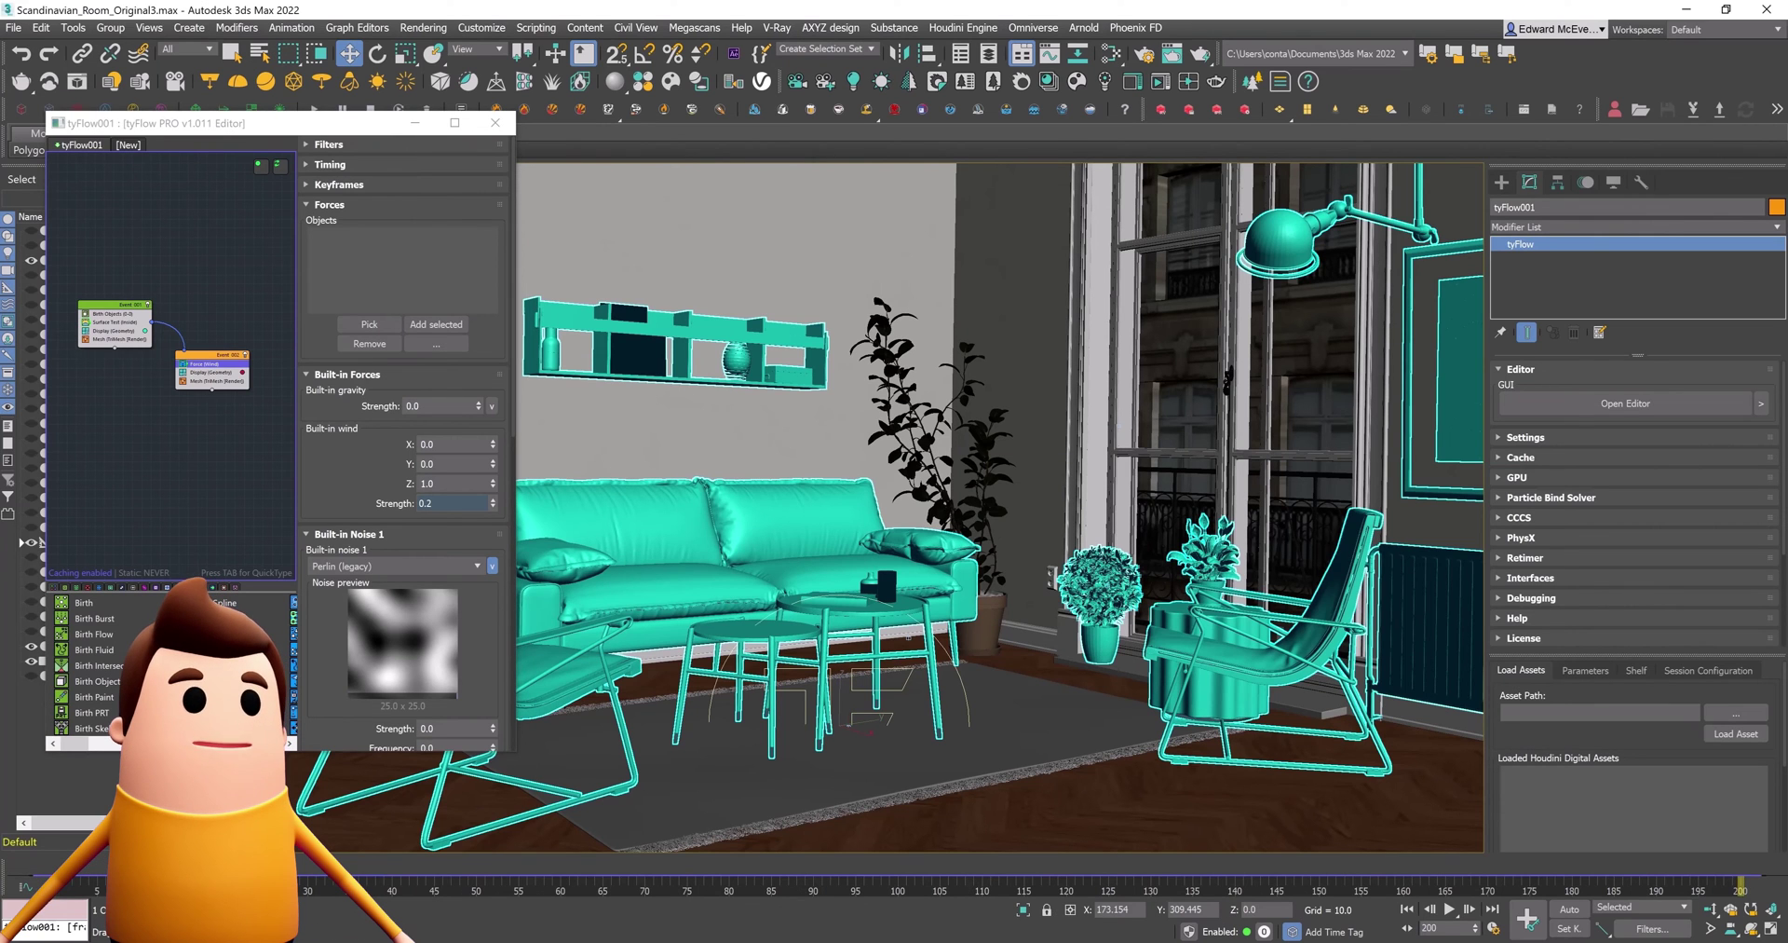
drag(477, 864, 117, 603)
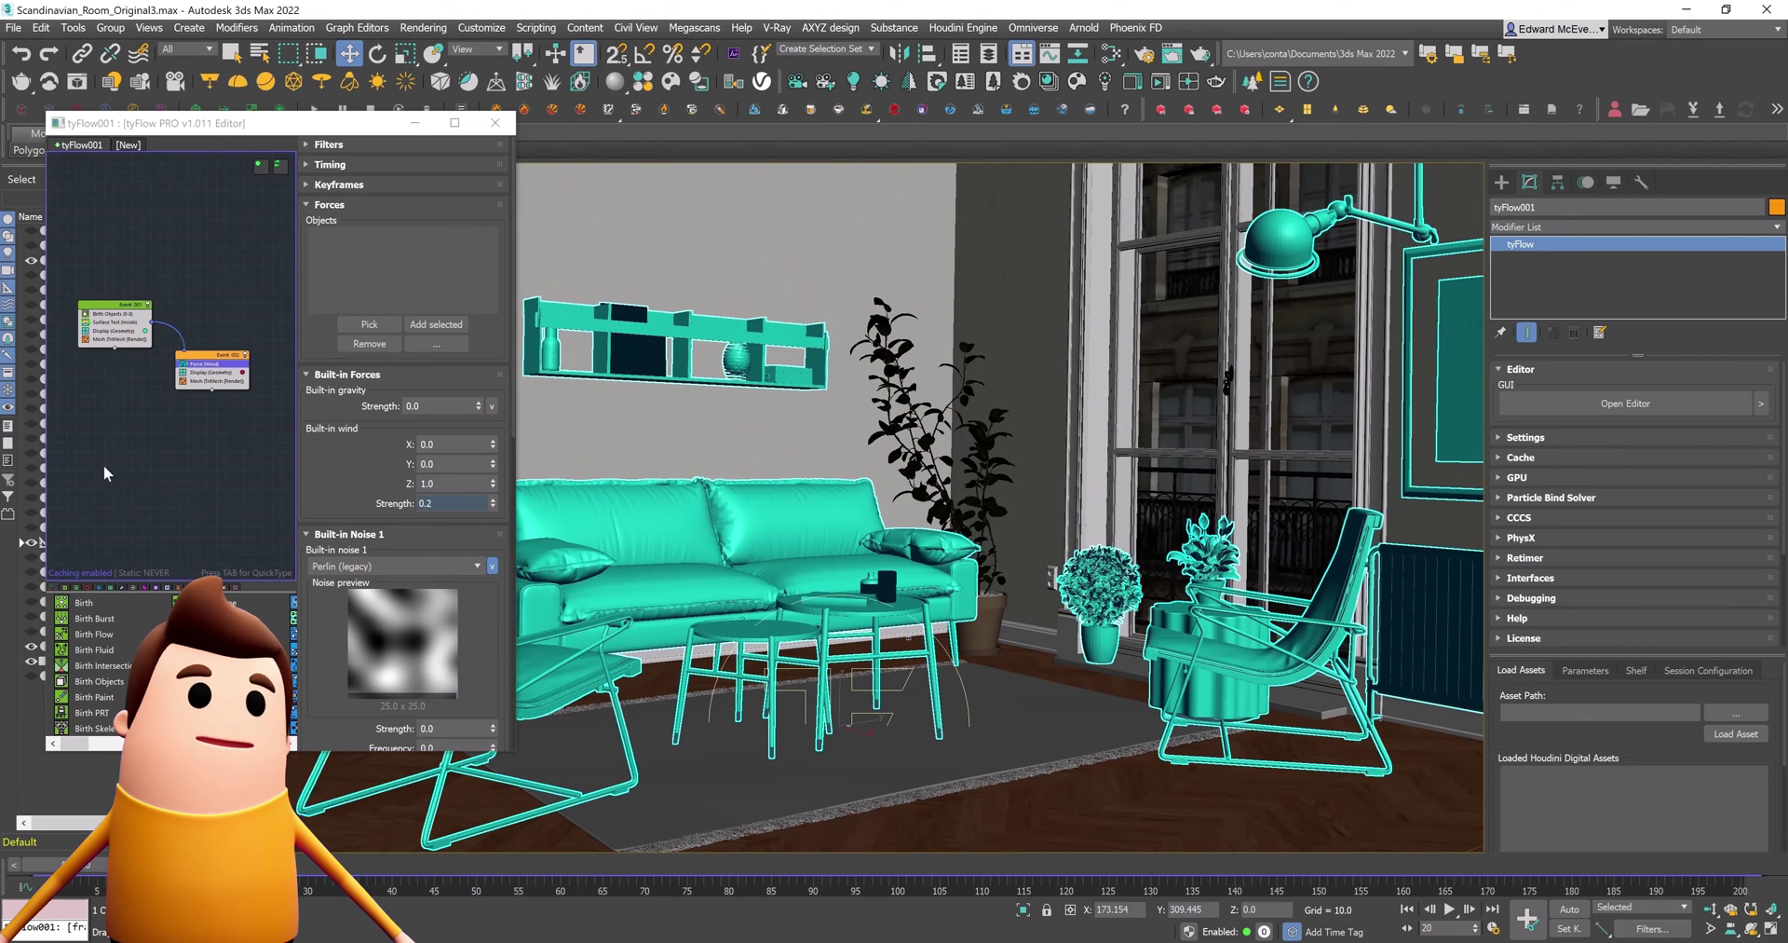
Add a Spin operator to Event_002 below the Force operator and set its spin rate to 20
click(455, 127)
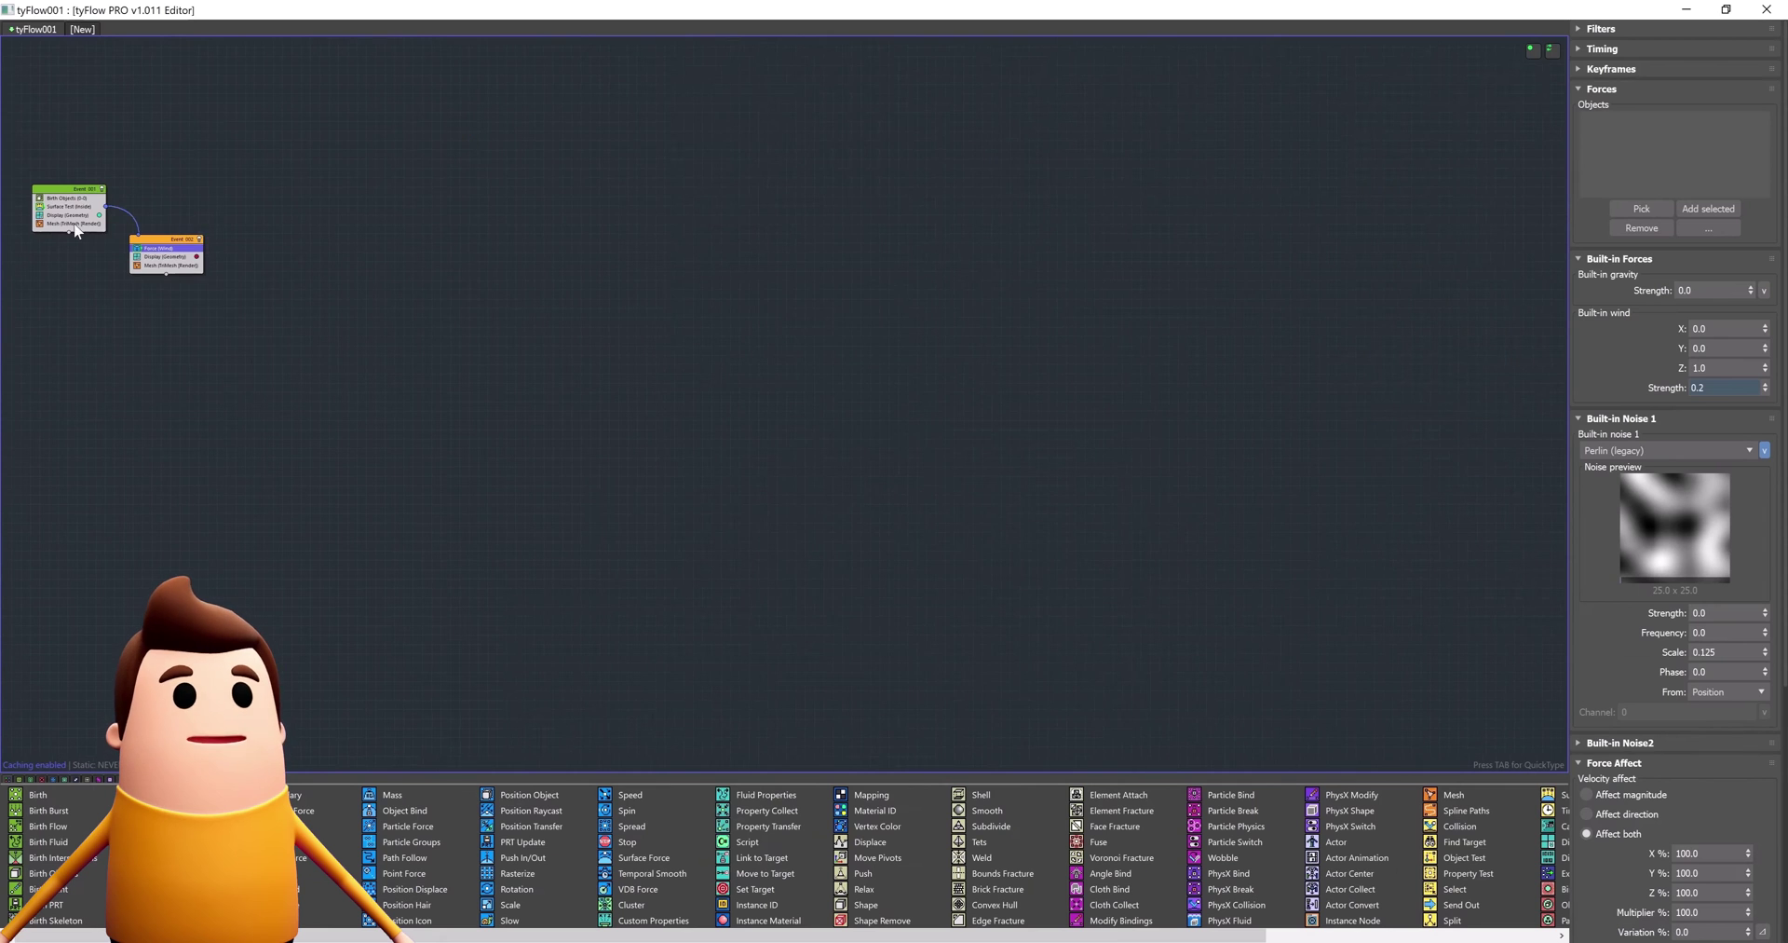
key(Tab)
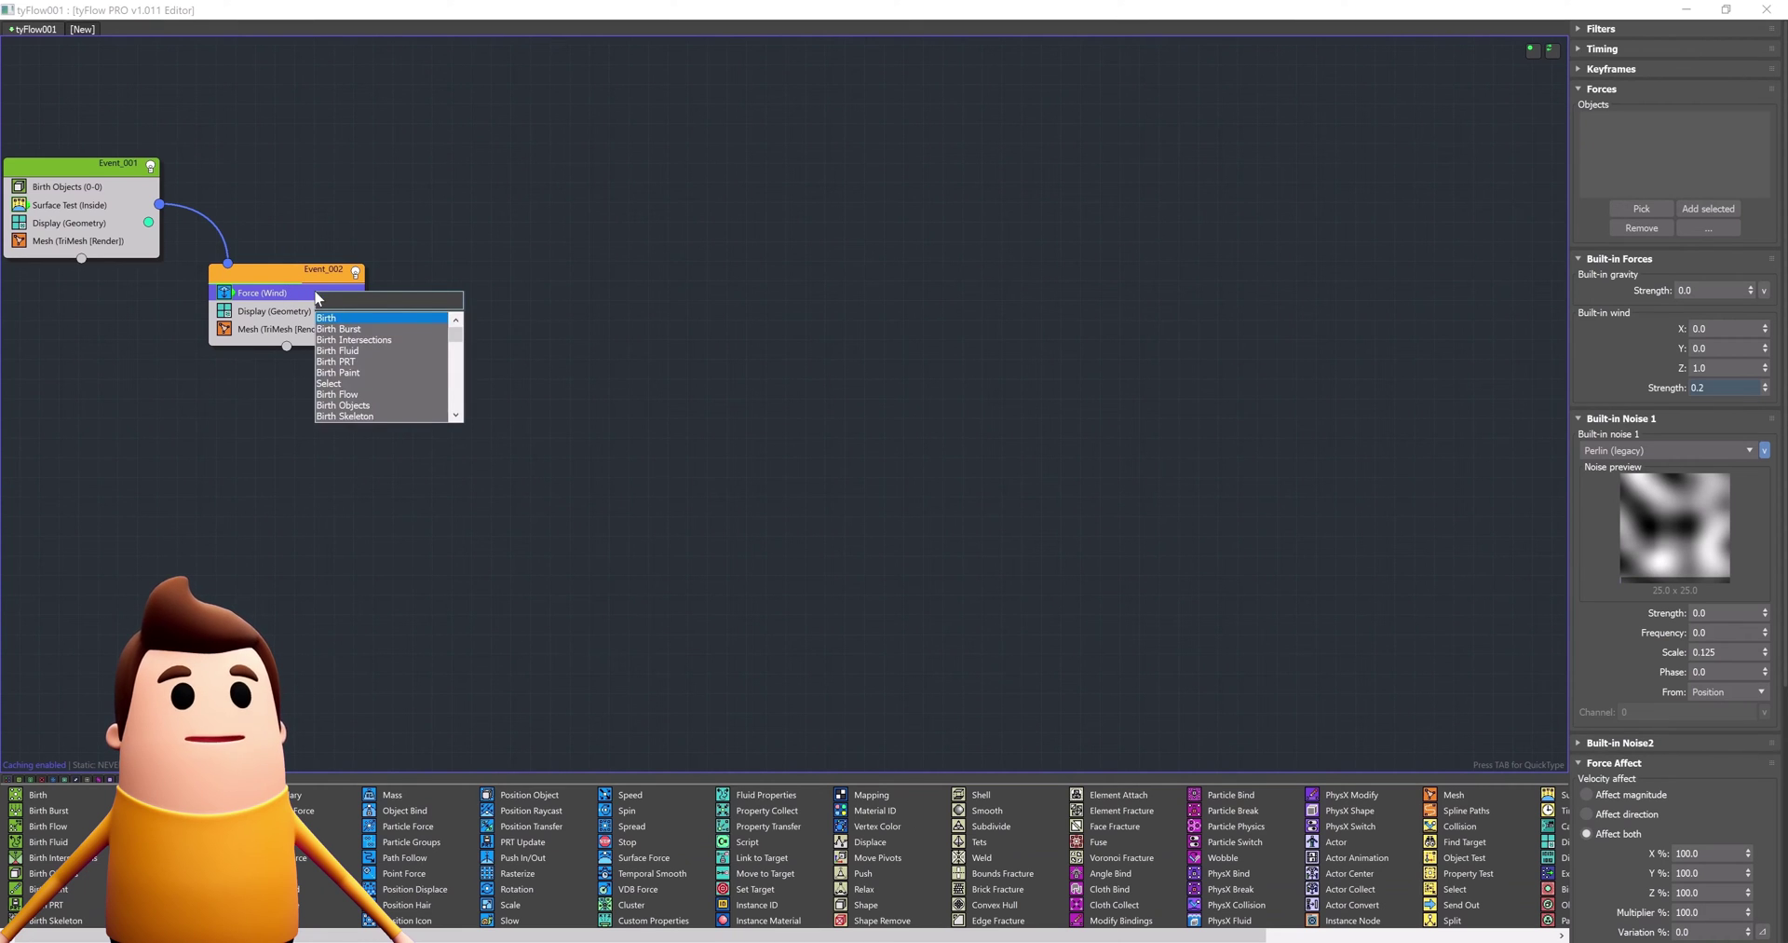
key(Return)
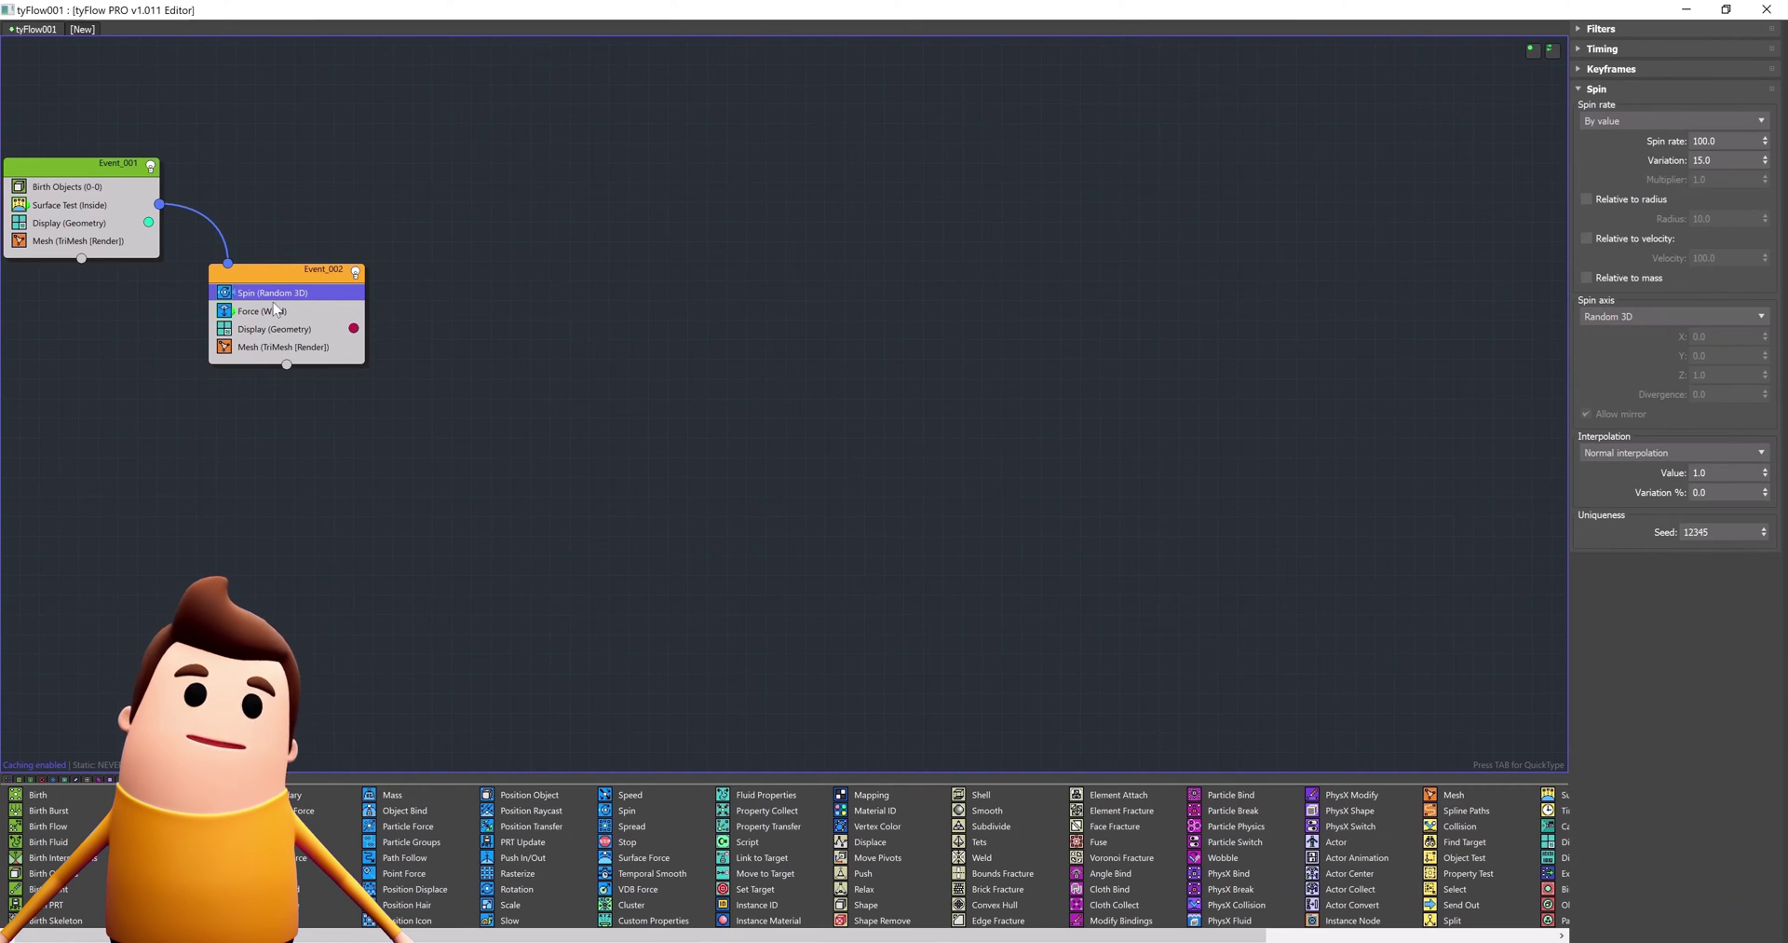
drag(306, 326, 309, 322)
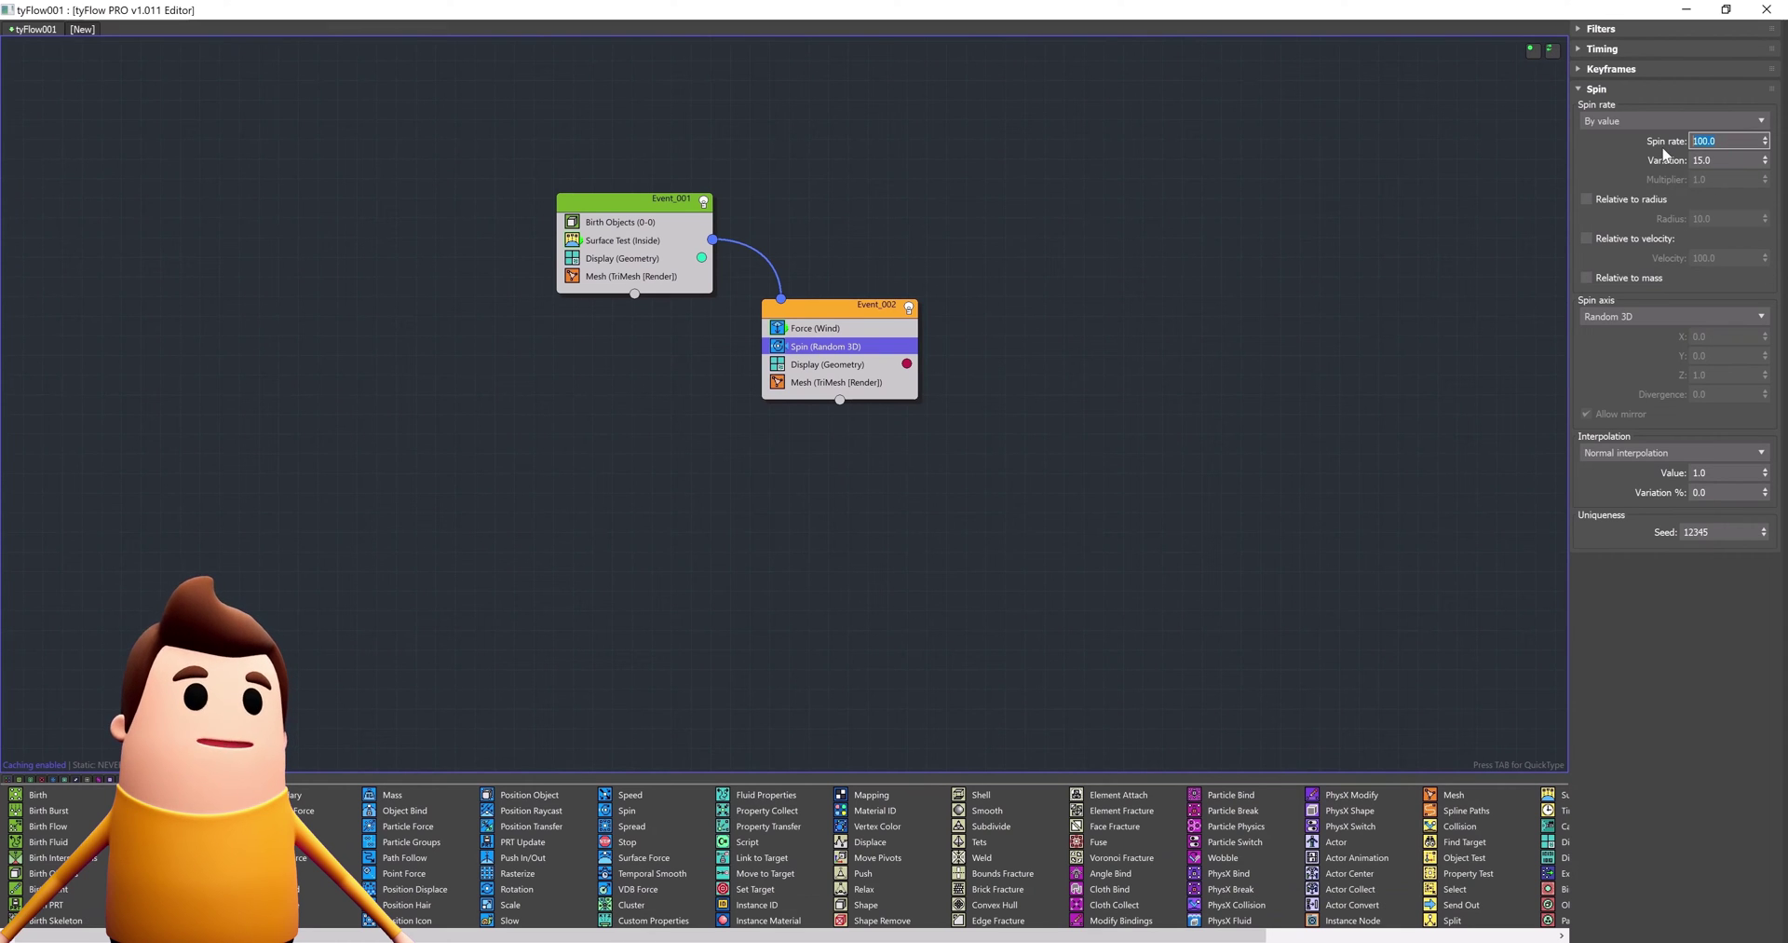
click(1724, 10)
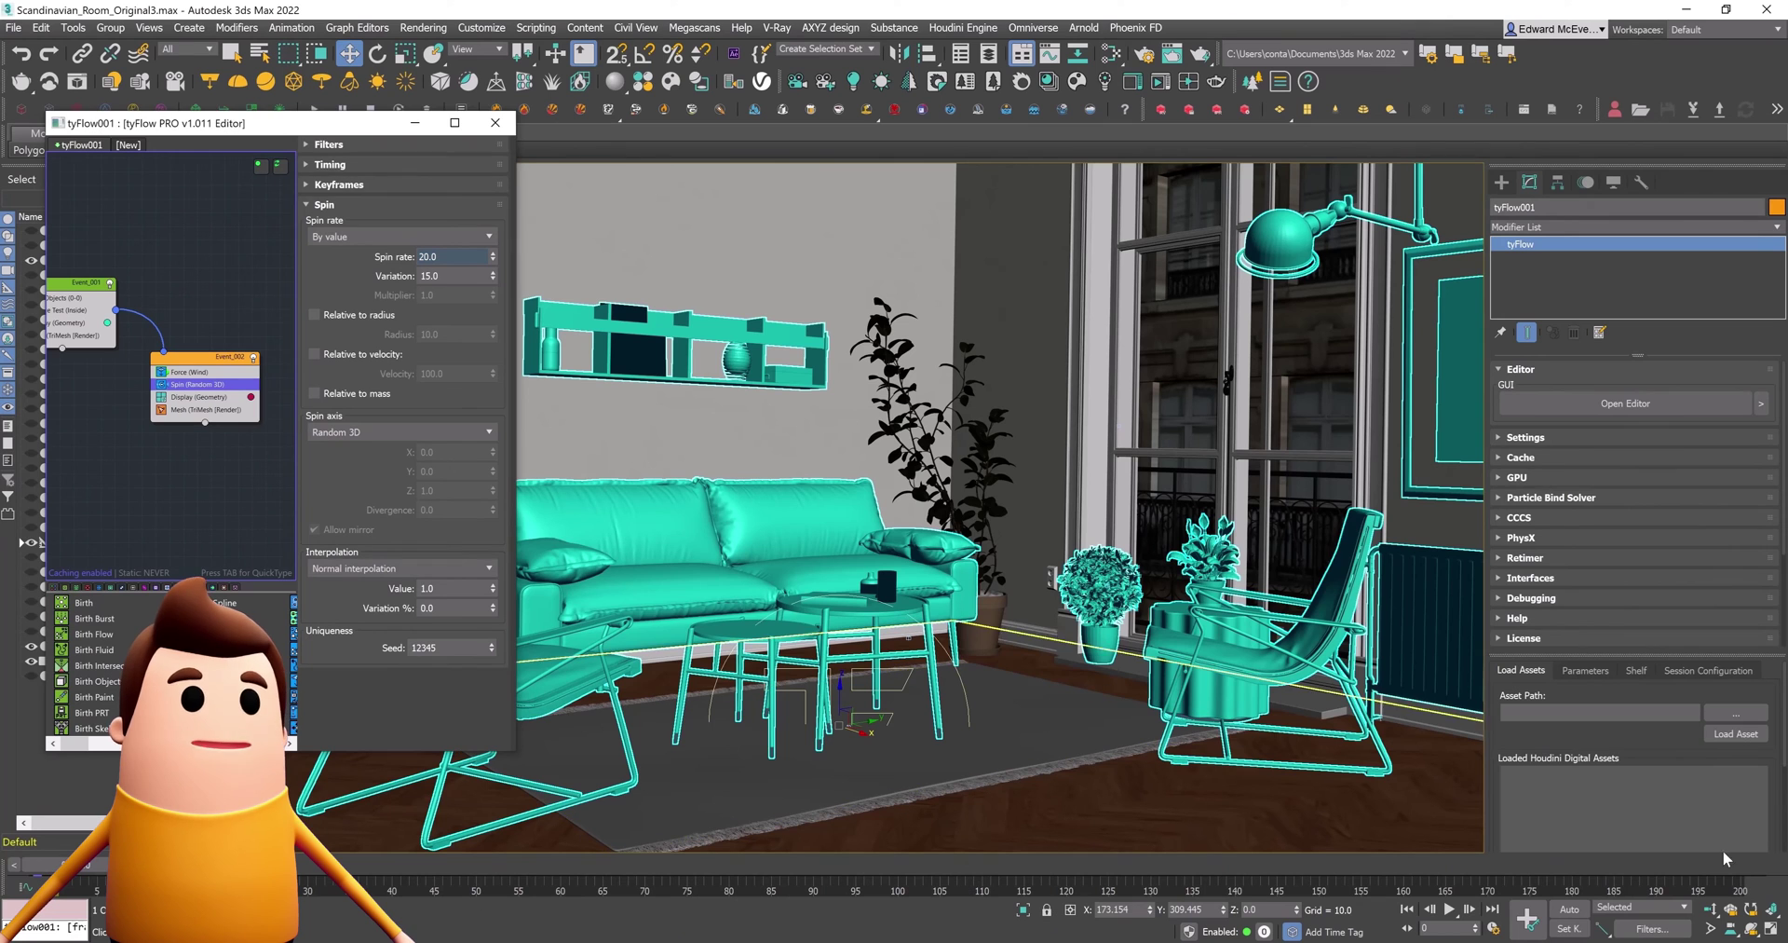
Scrub through the animation to check how the spin affects the furniture
click(1751, 865)
drag(453, 875, 1167, 795)
drag(1018, 792, 3, 864)
key(w)
Create an MP4 preview of the active time segment from VRayCam001 and view it enlarged in VLC media player
click(74, 28)
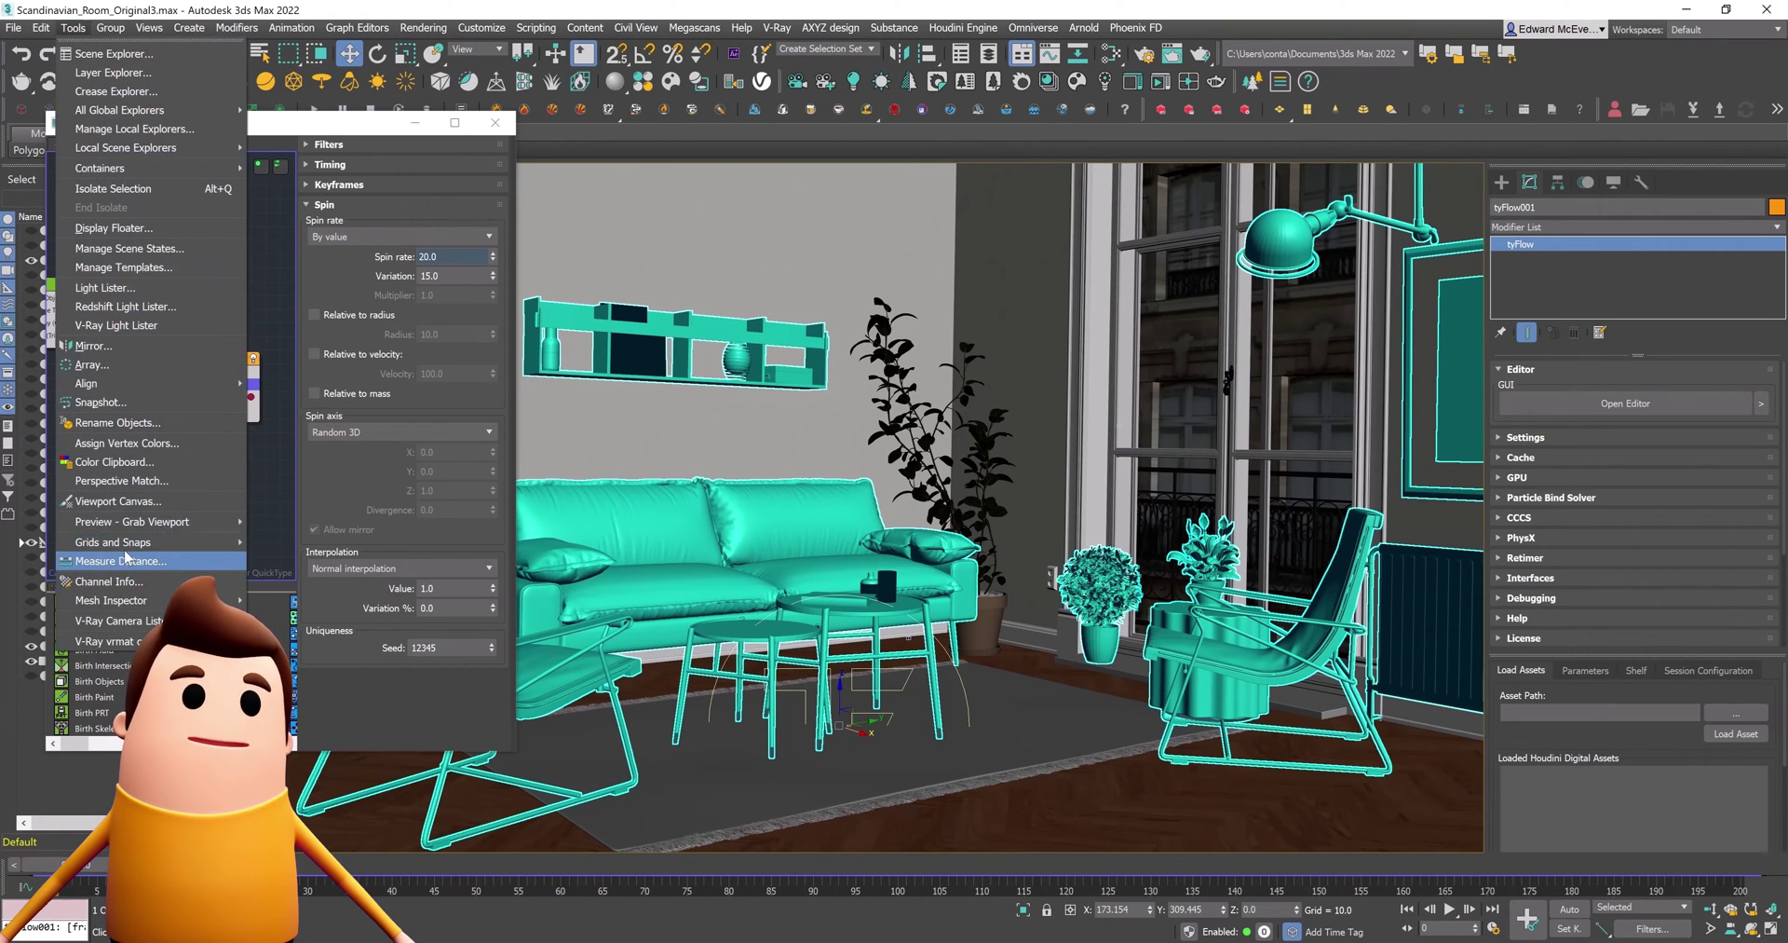
mouse_move(159, 522)
click(286, 522)
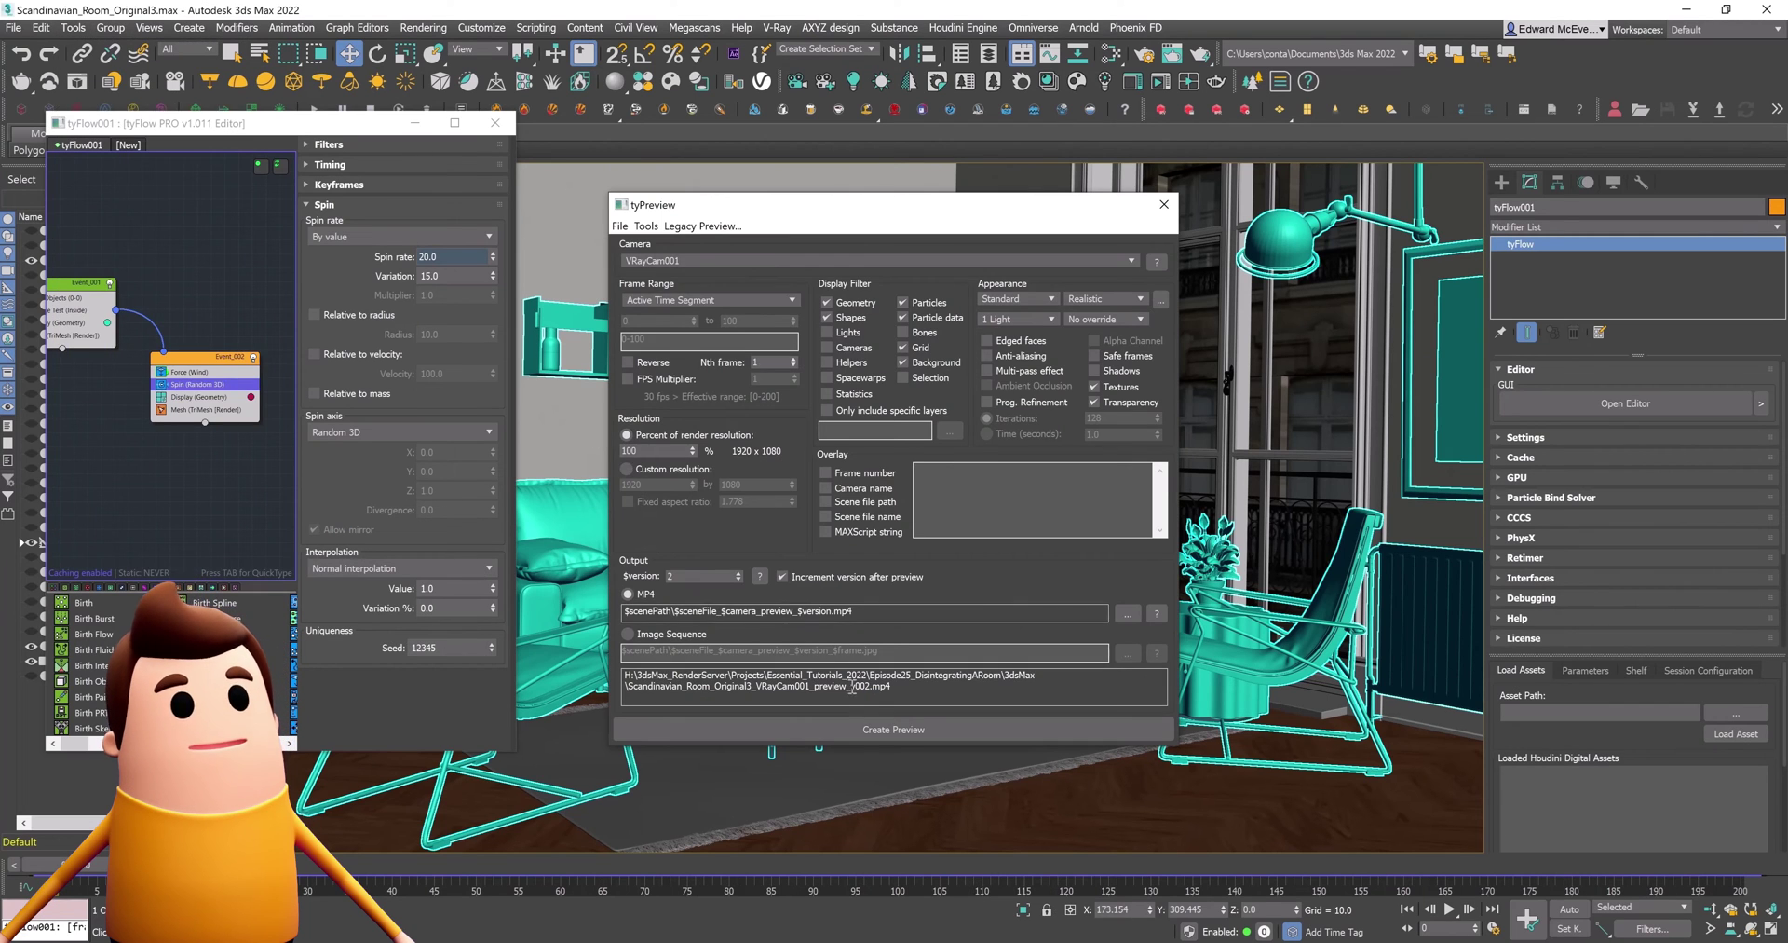
click(893, 729)
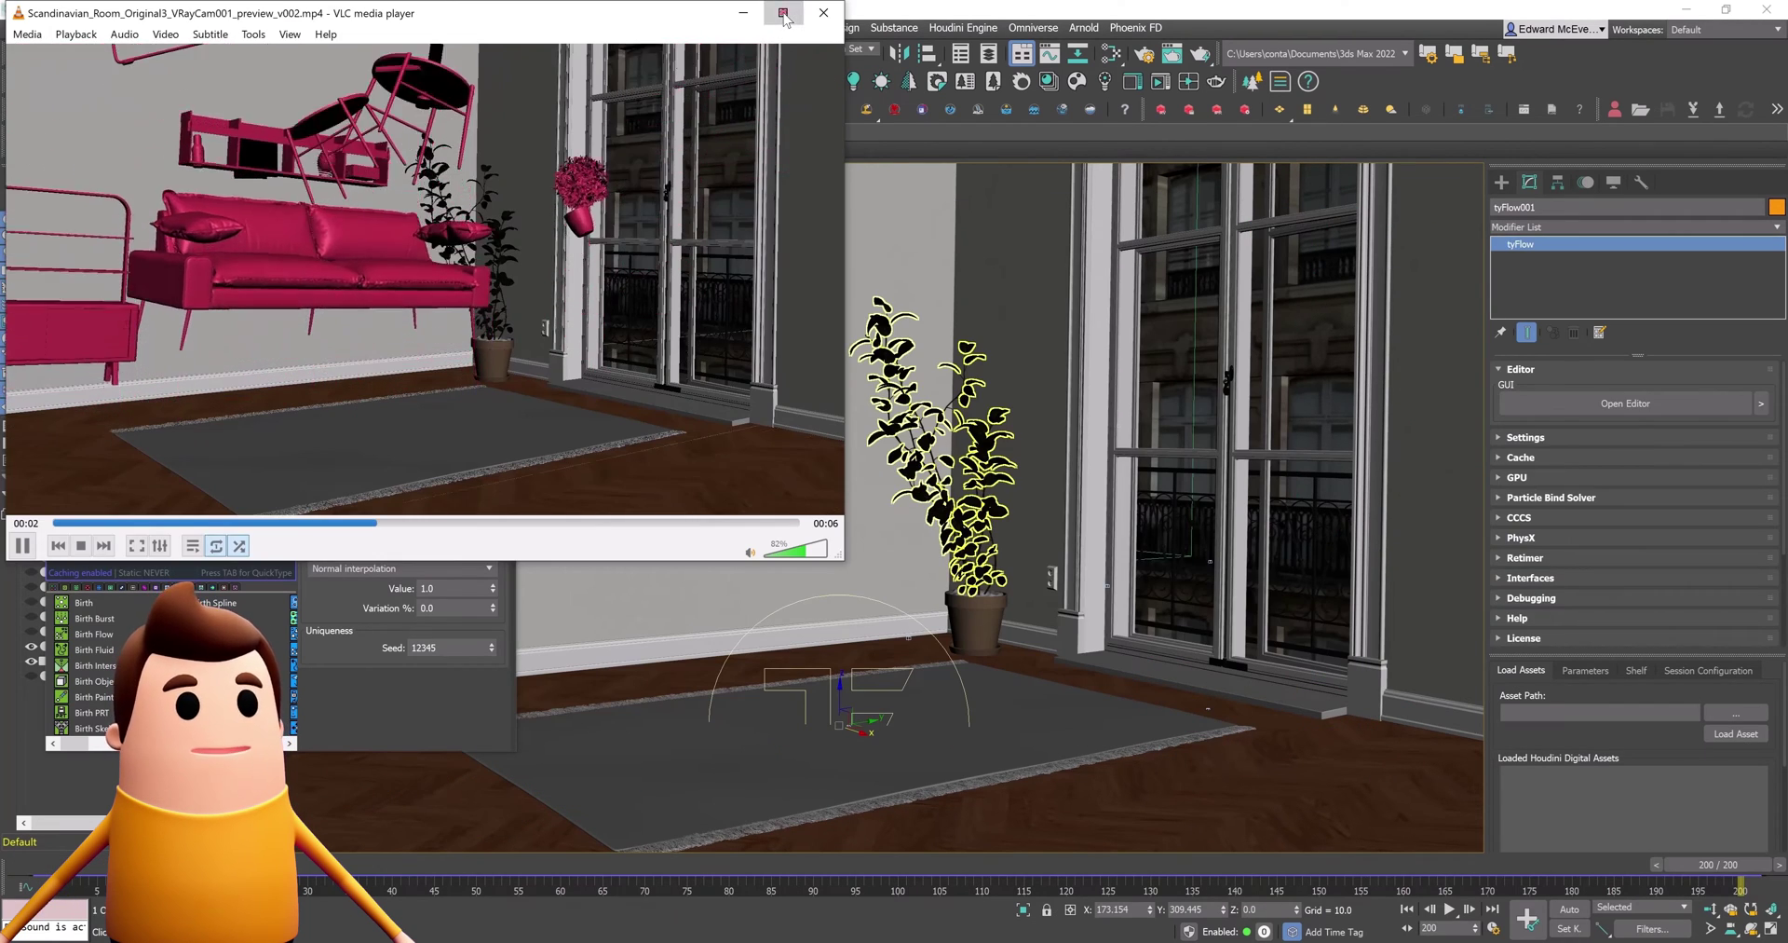
click(782, 10)
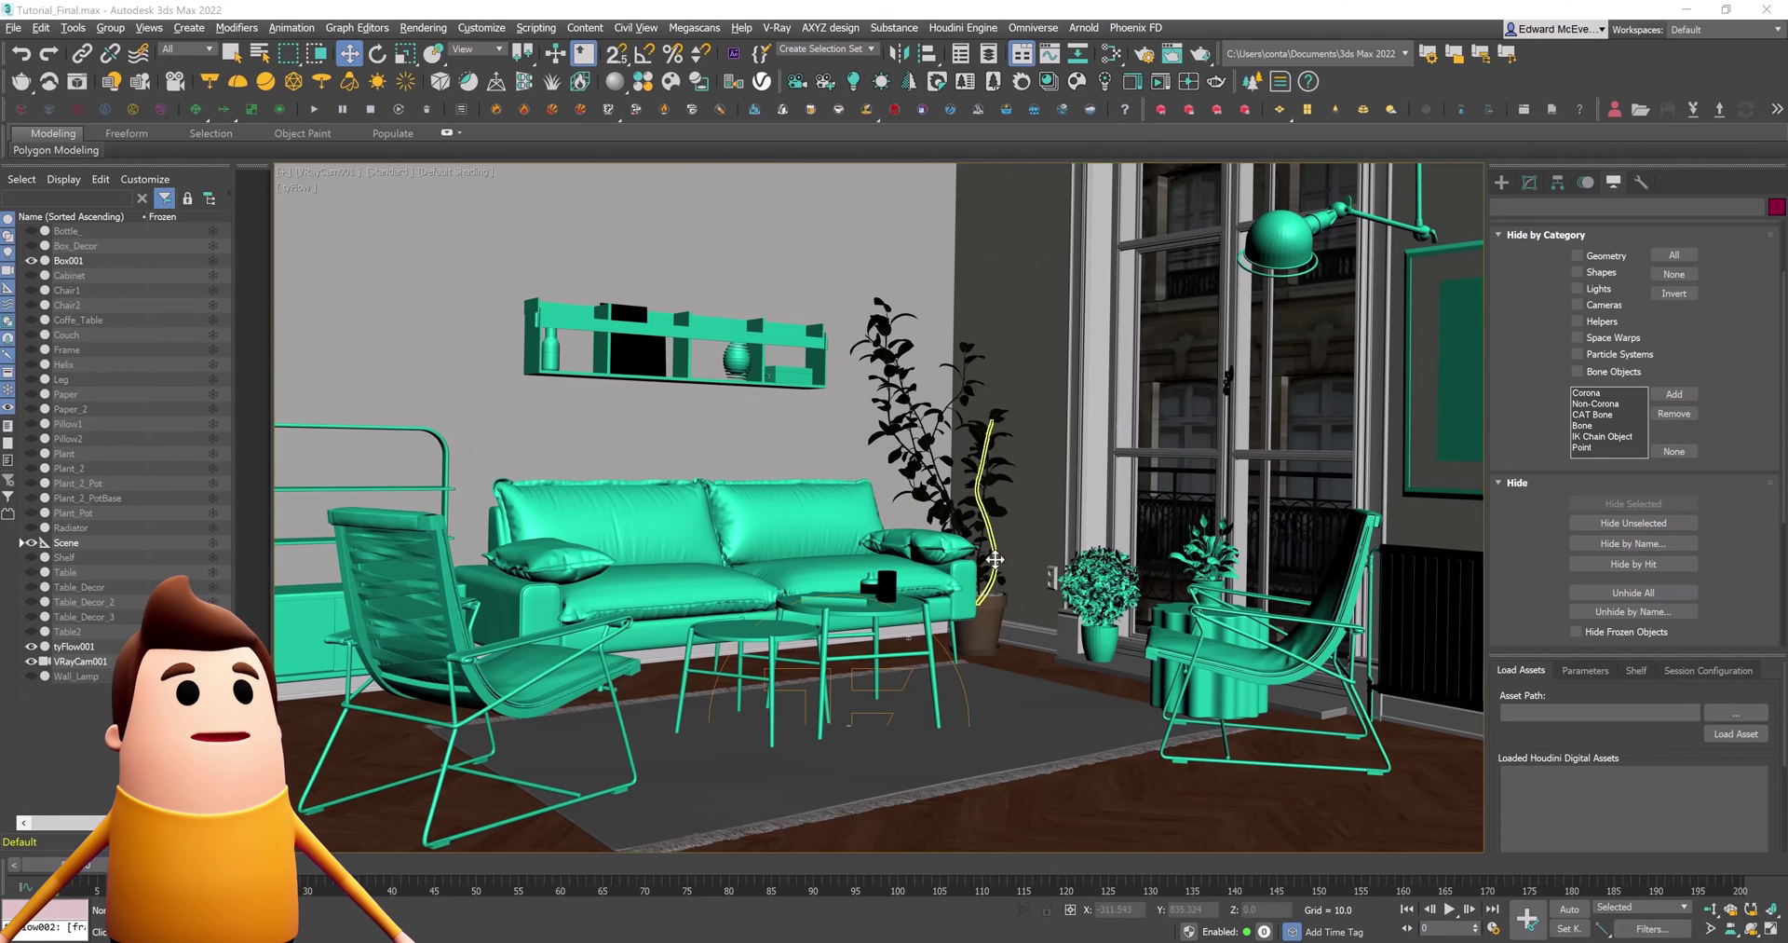
Isolate the tall potted plant in the corner to examine its parts, and return to the full camera view
click(965, 444)
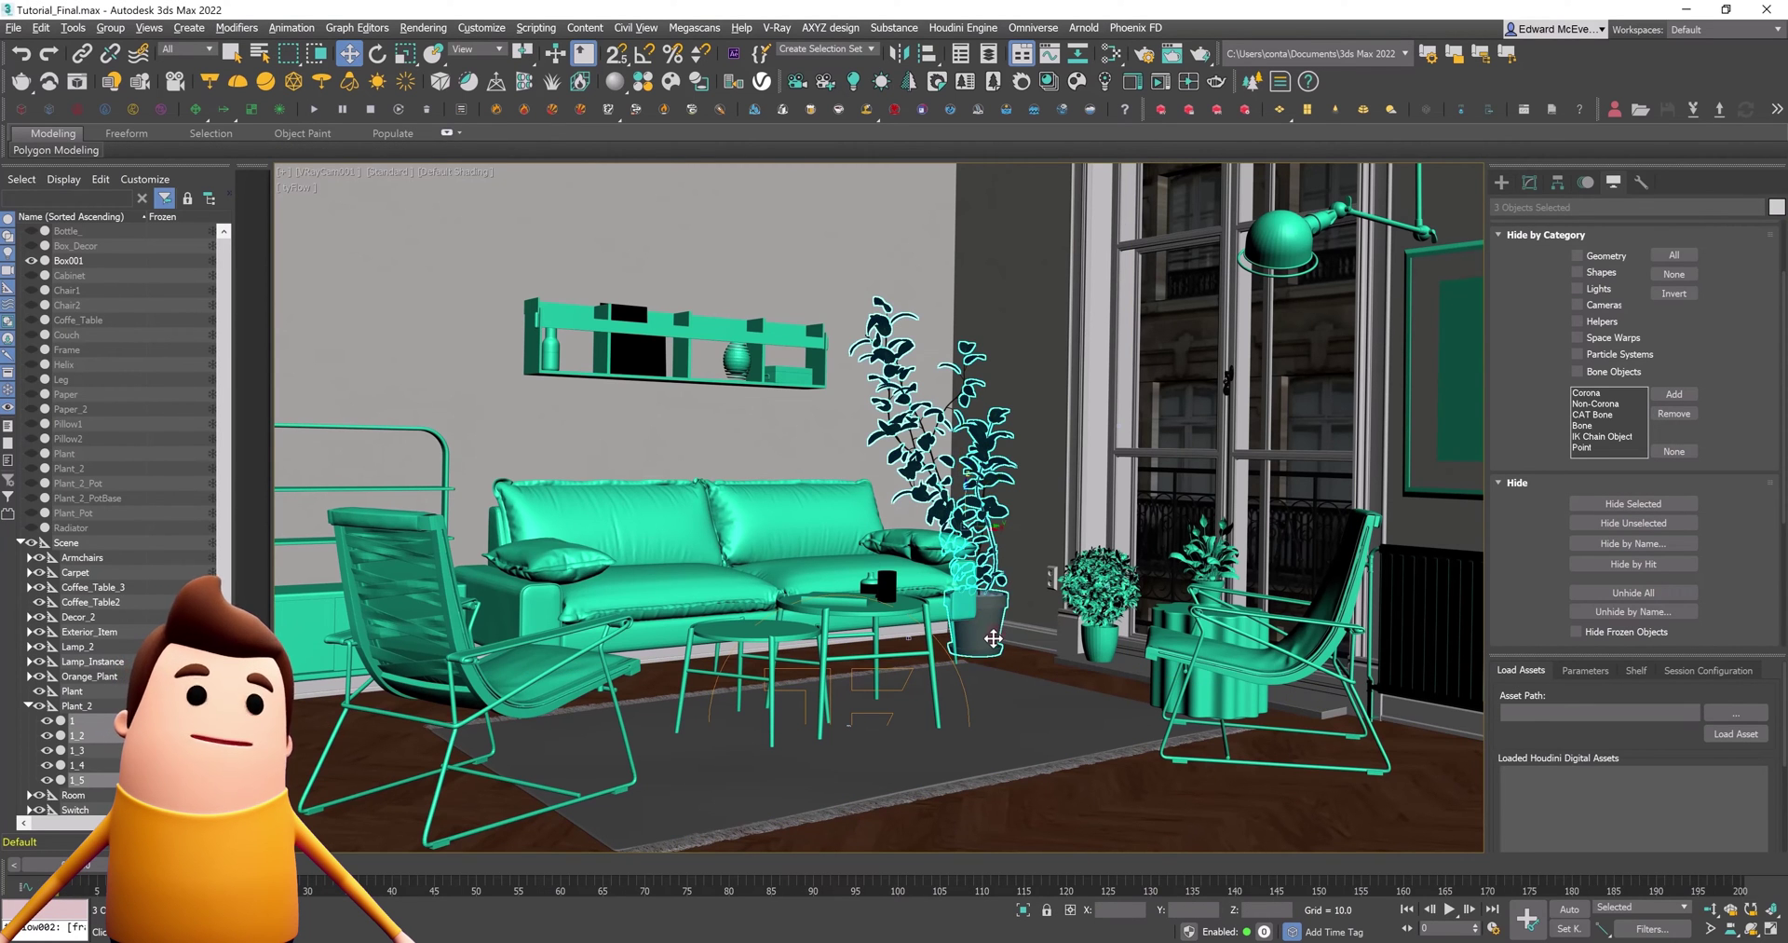
key(alt+q)
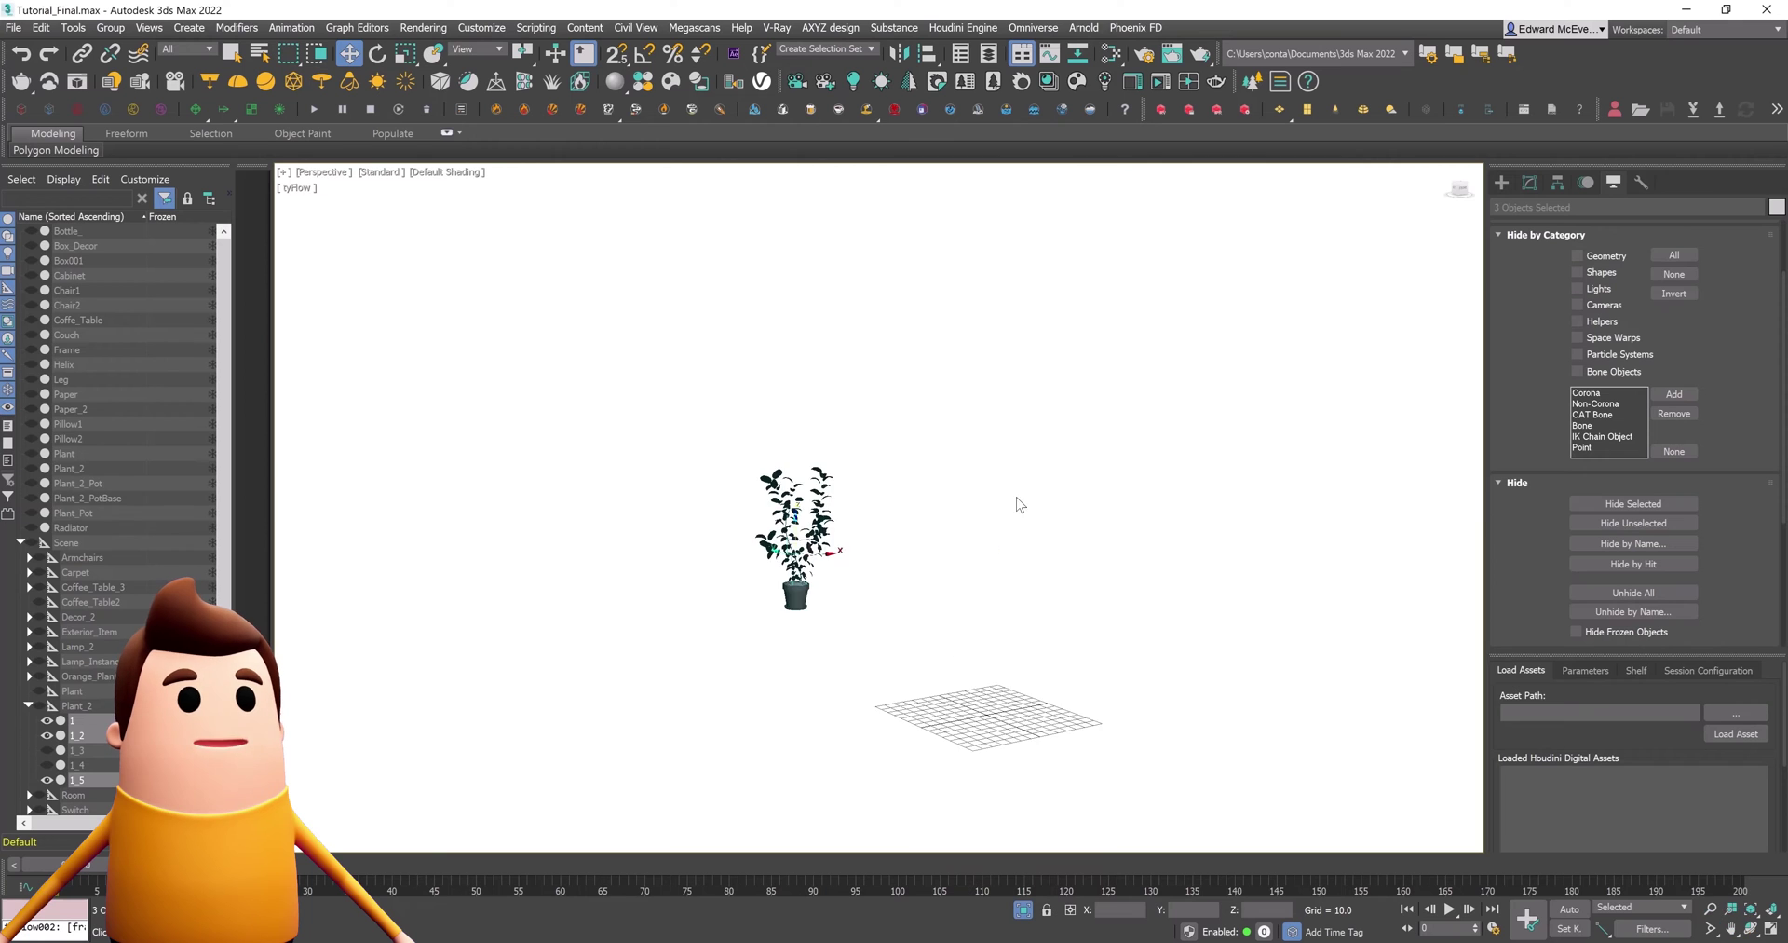
key(z)
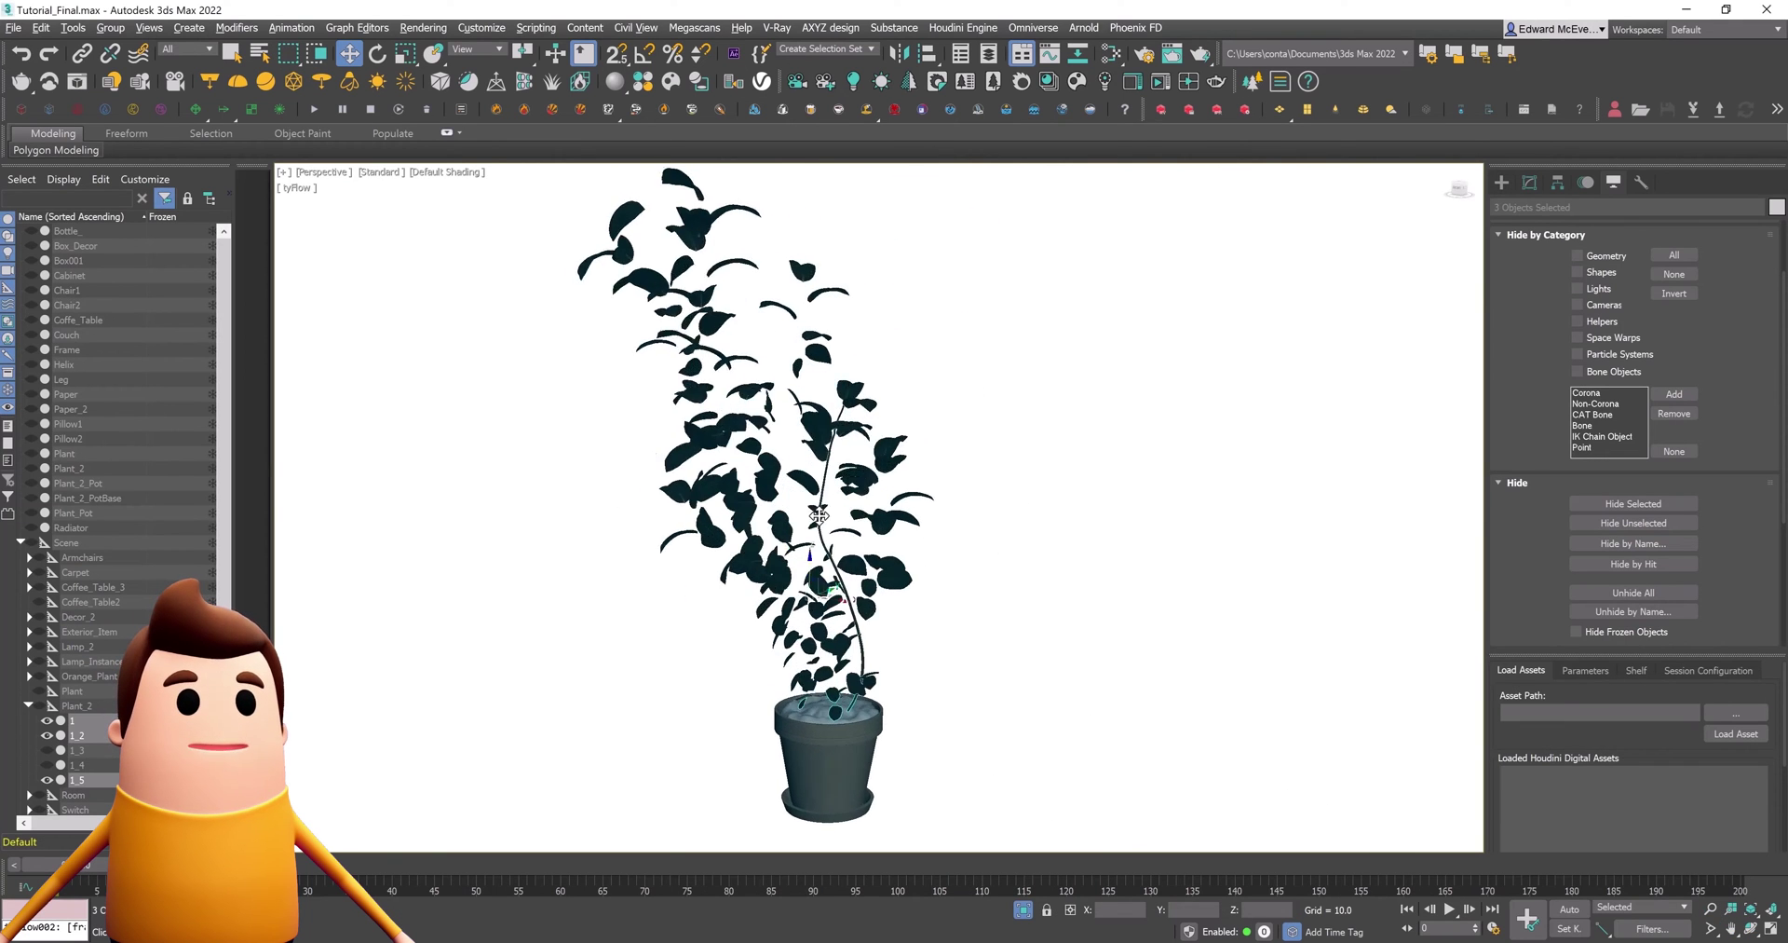
key(c)
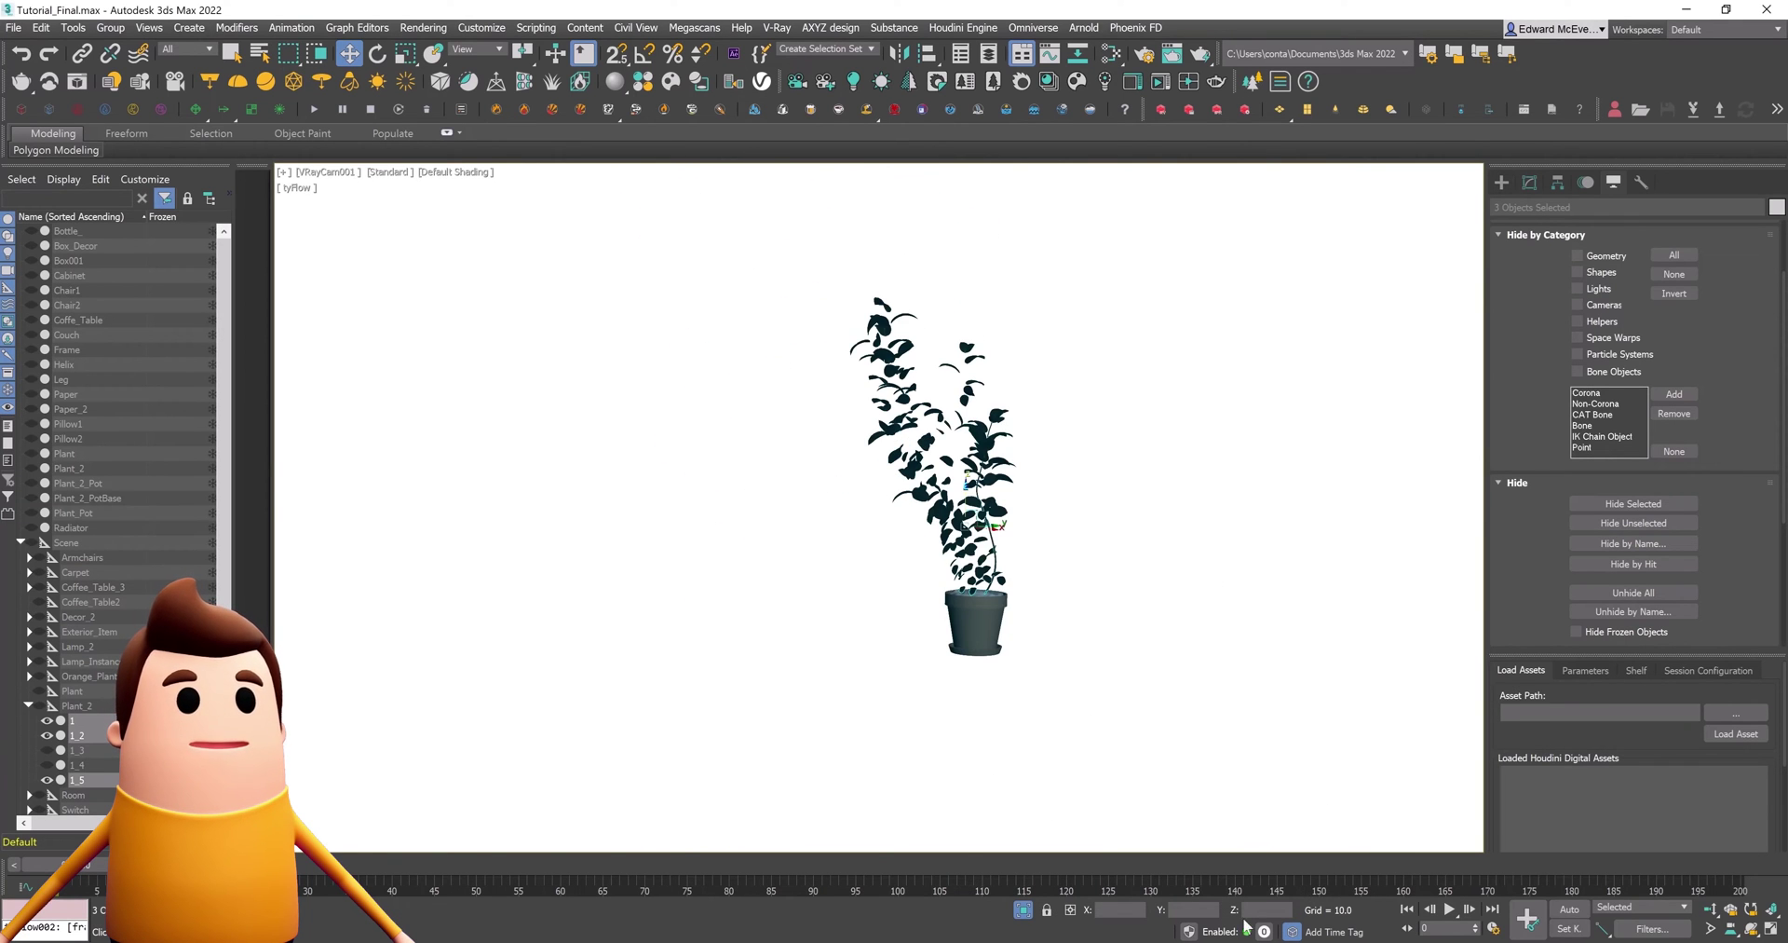
click(1023, 910)
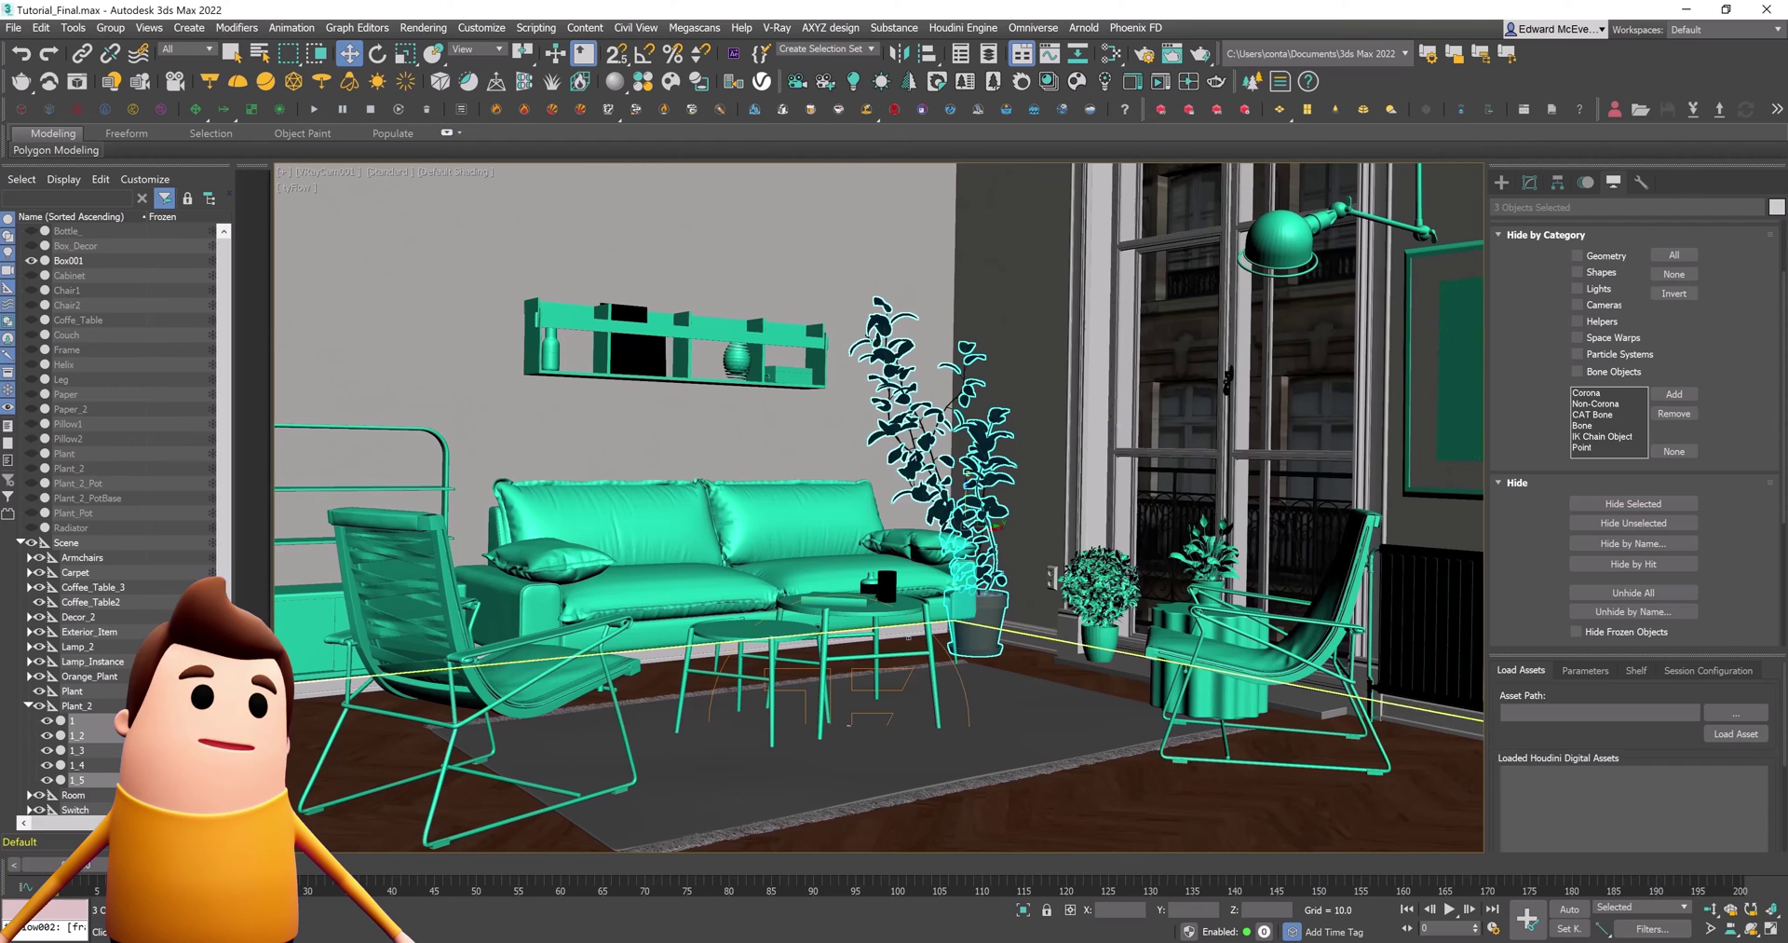
Create a second tyFlow object beside the tall plant and align its pivot to the plant pot's pivot in X, Y and Z
click(1499, 183)
click(1698, 399)
click(969, 618)
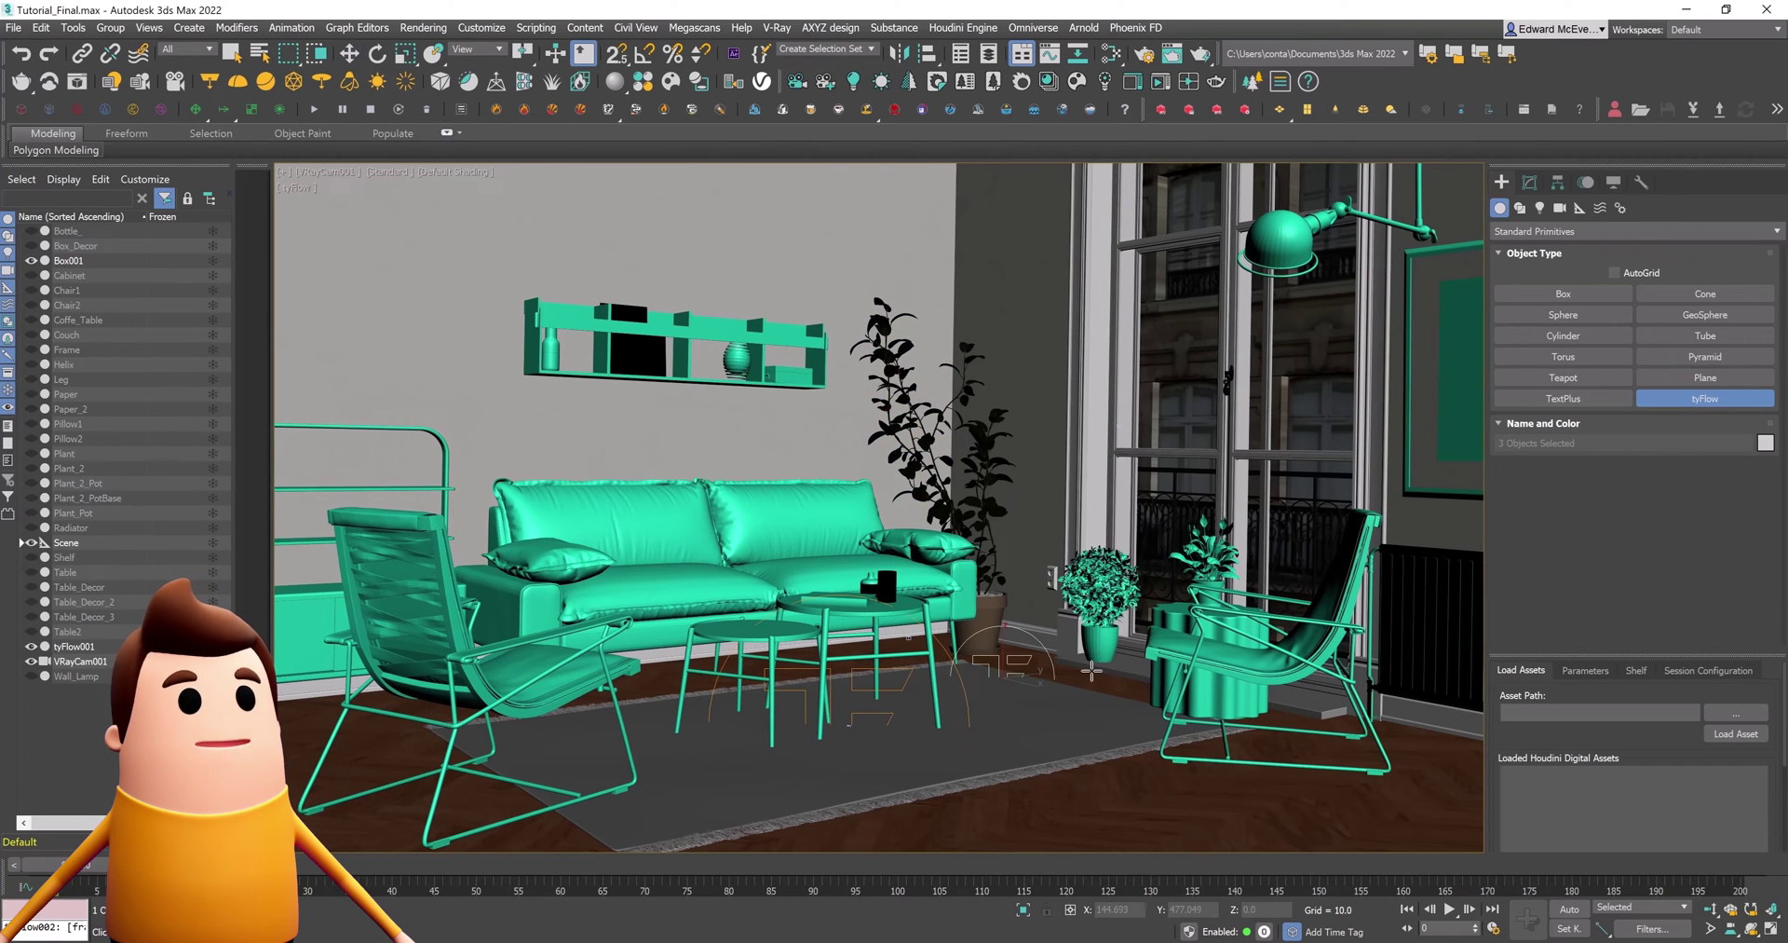
click(969, 617)
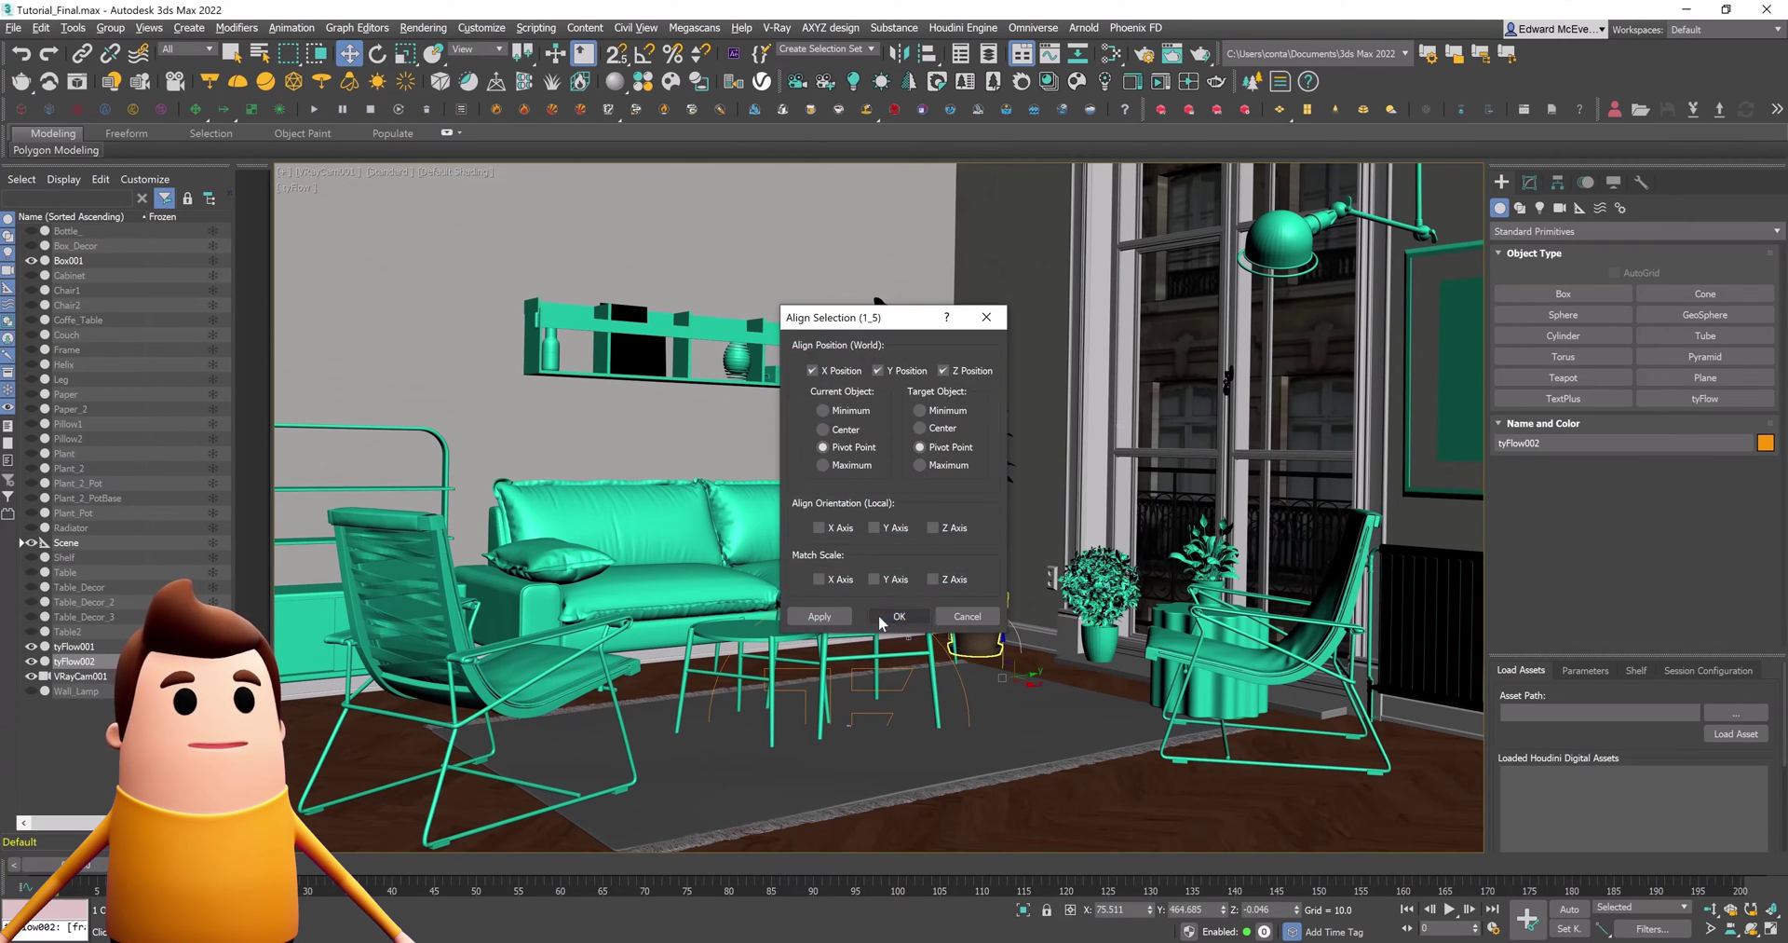
click(879, 615)
Open the new tyFlow's editor, and move and narrow its window so the tall plant stays visible
click(1530, 182)
click(1626, 403)
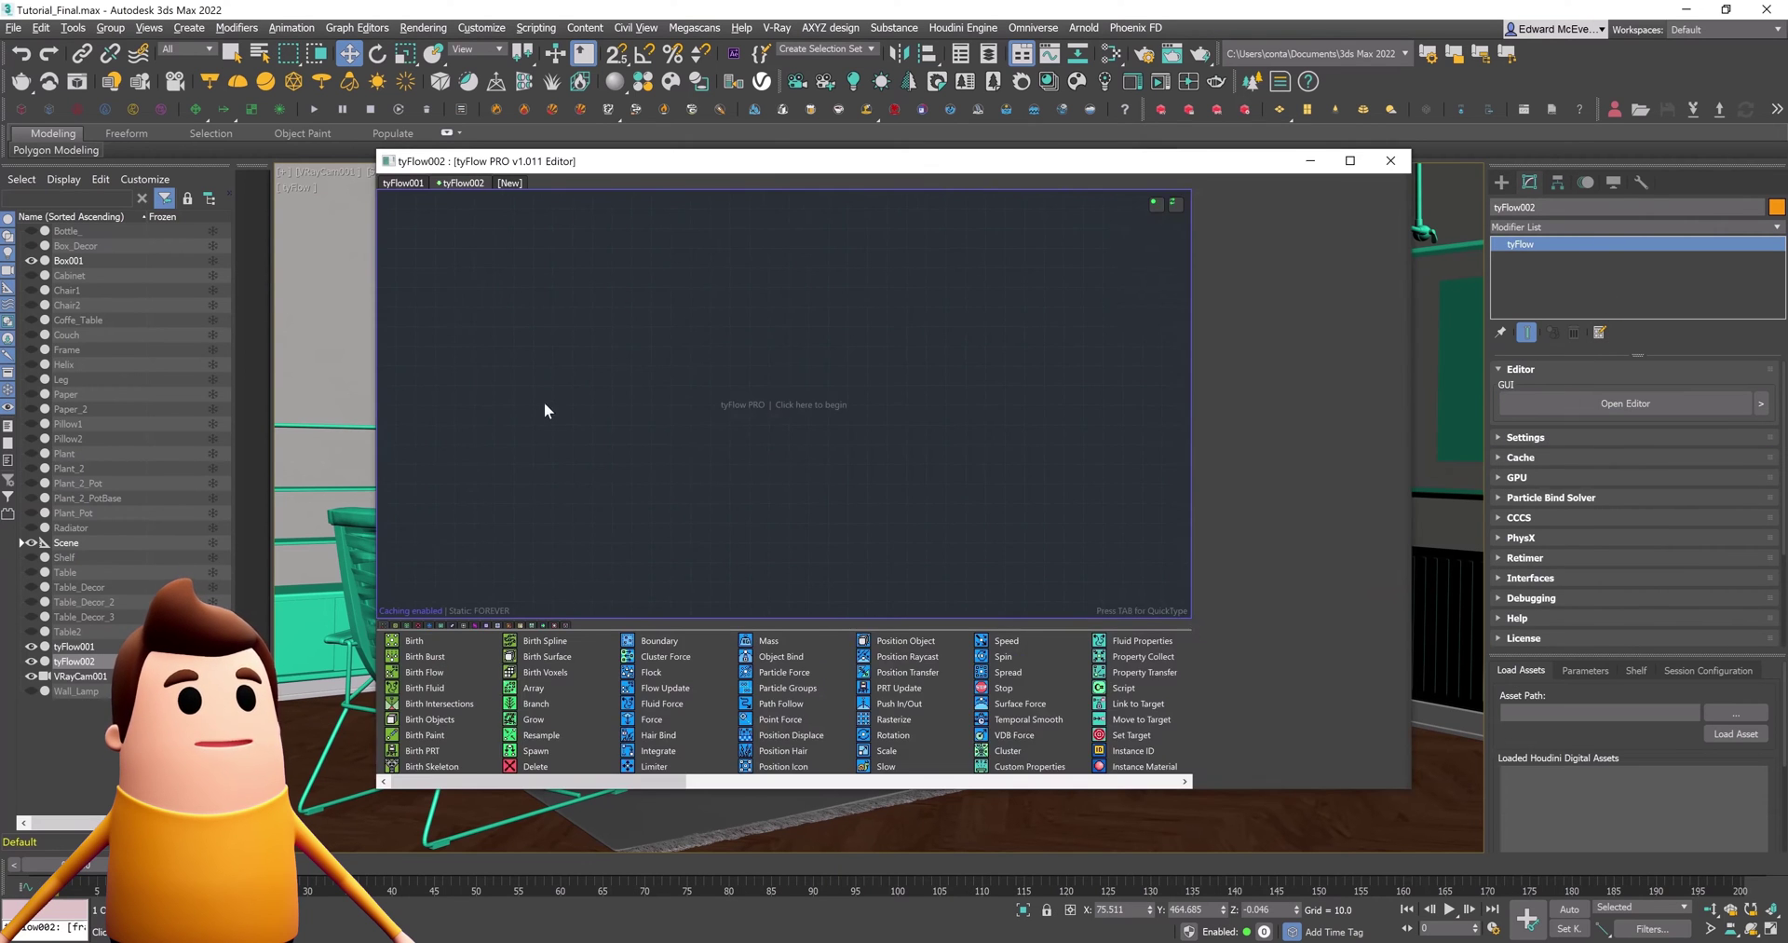
drag(708, 161, 402, 110)
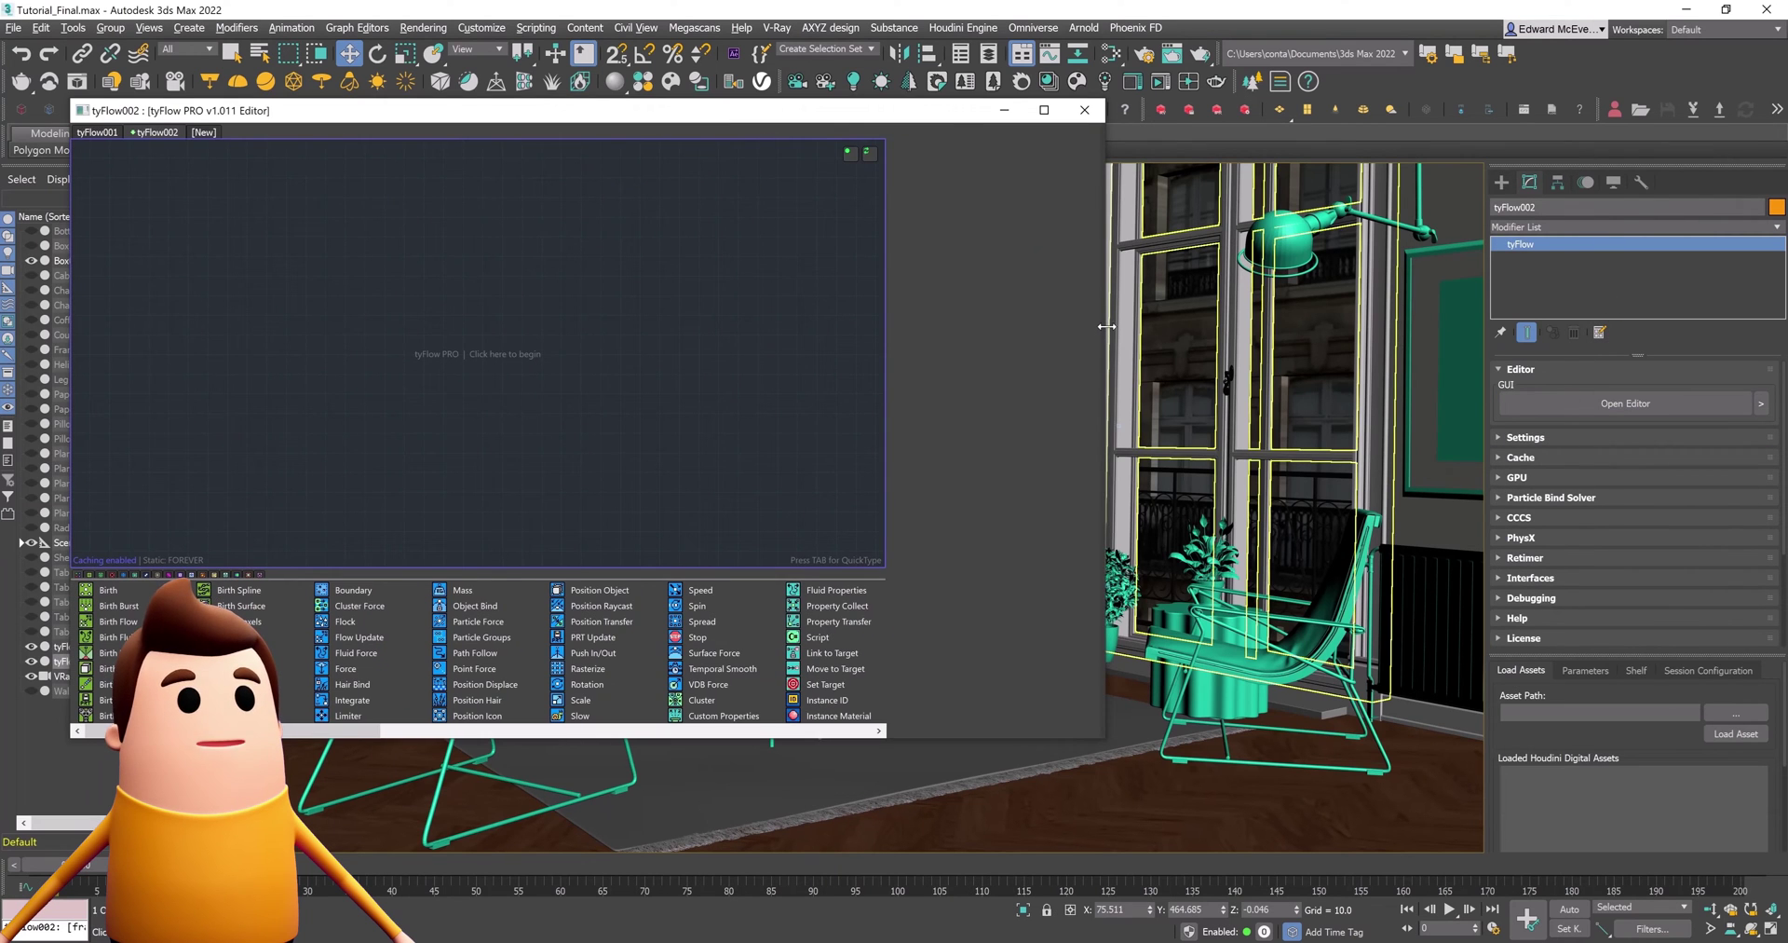
drag(1108, 328, 502, 370)
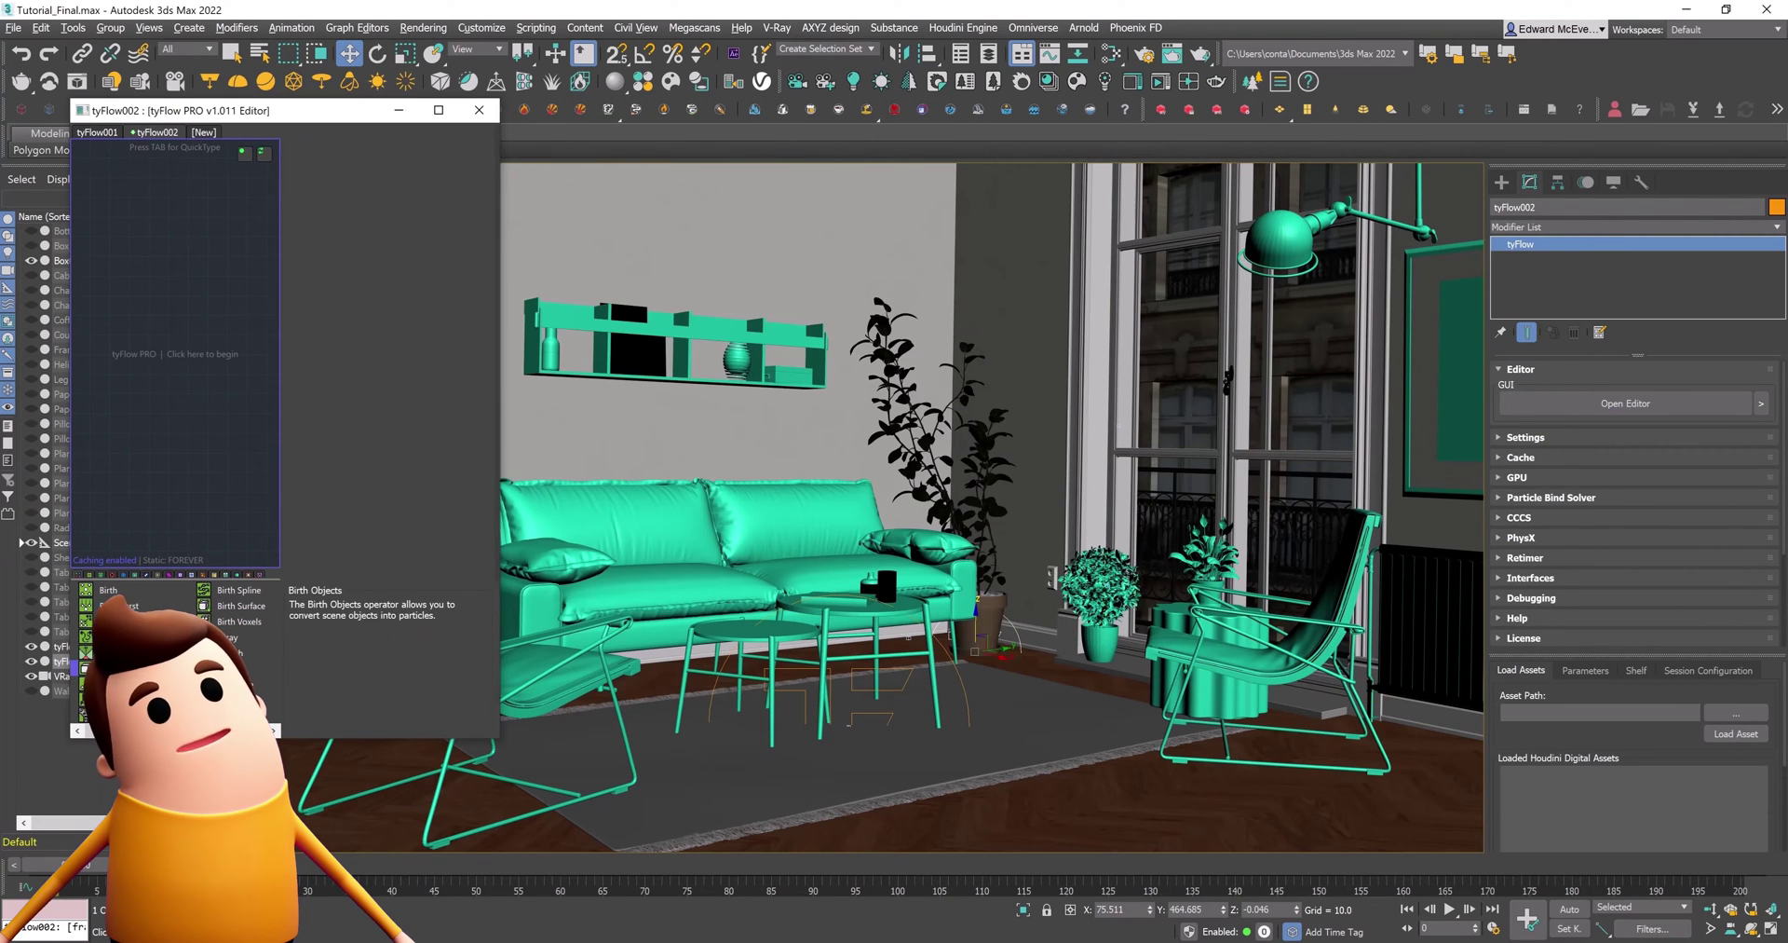
Add a Birth Objects operator to tyFlow002 and pick the plant's stem and leaf objects 1_4, 1, 1_3 and 1_2
drag(135, 265, 136, 267)
click(373, 249)
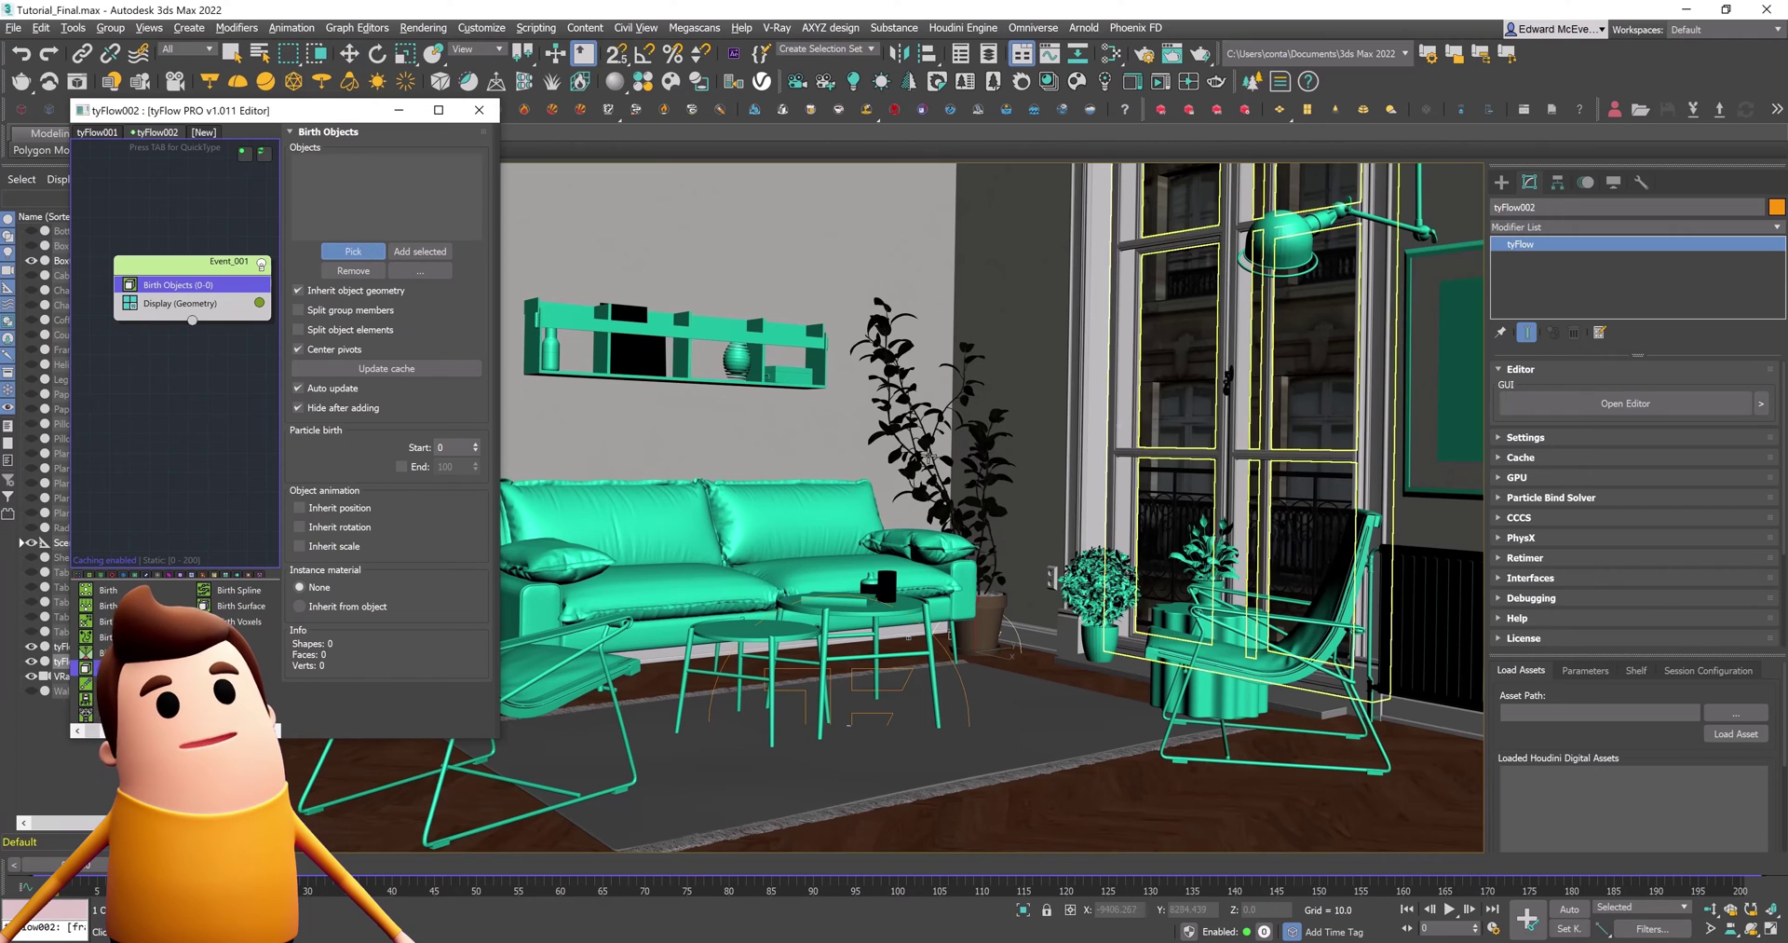
click(969, 438)
click(371, 251)
click(903, 342)
click(353, 251)
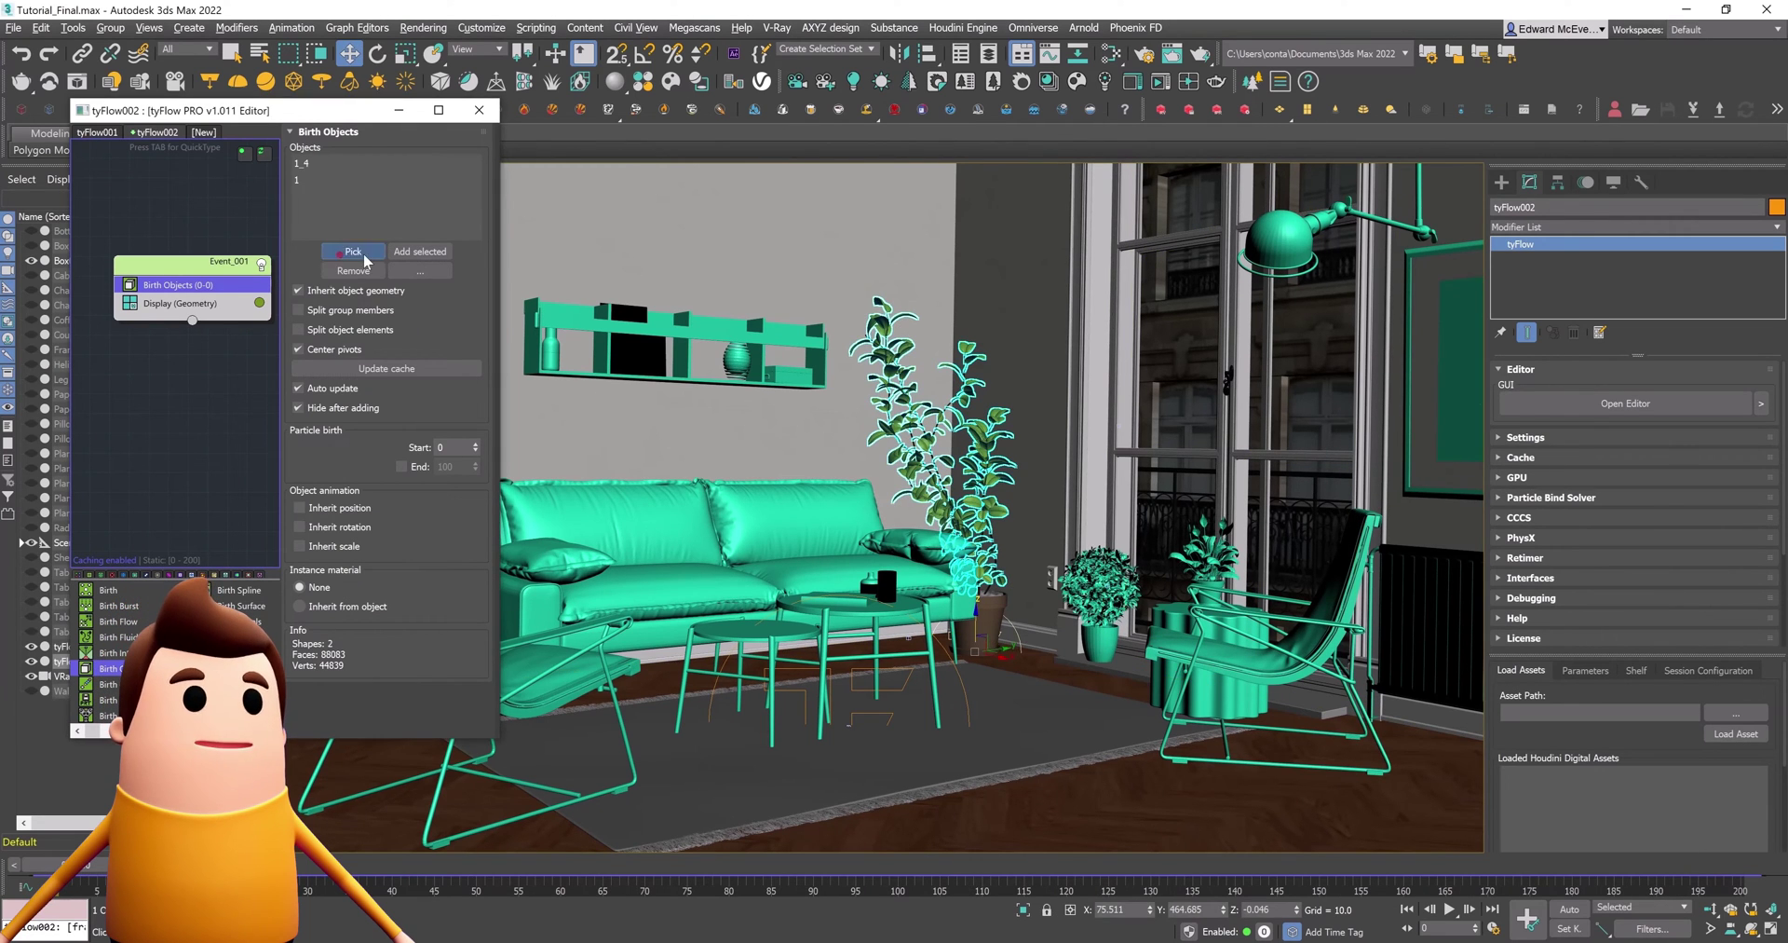
click(931, 473)
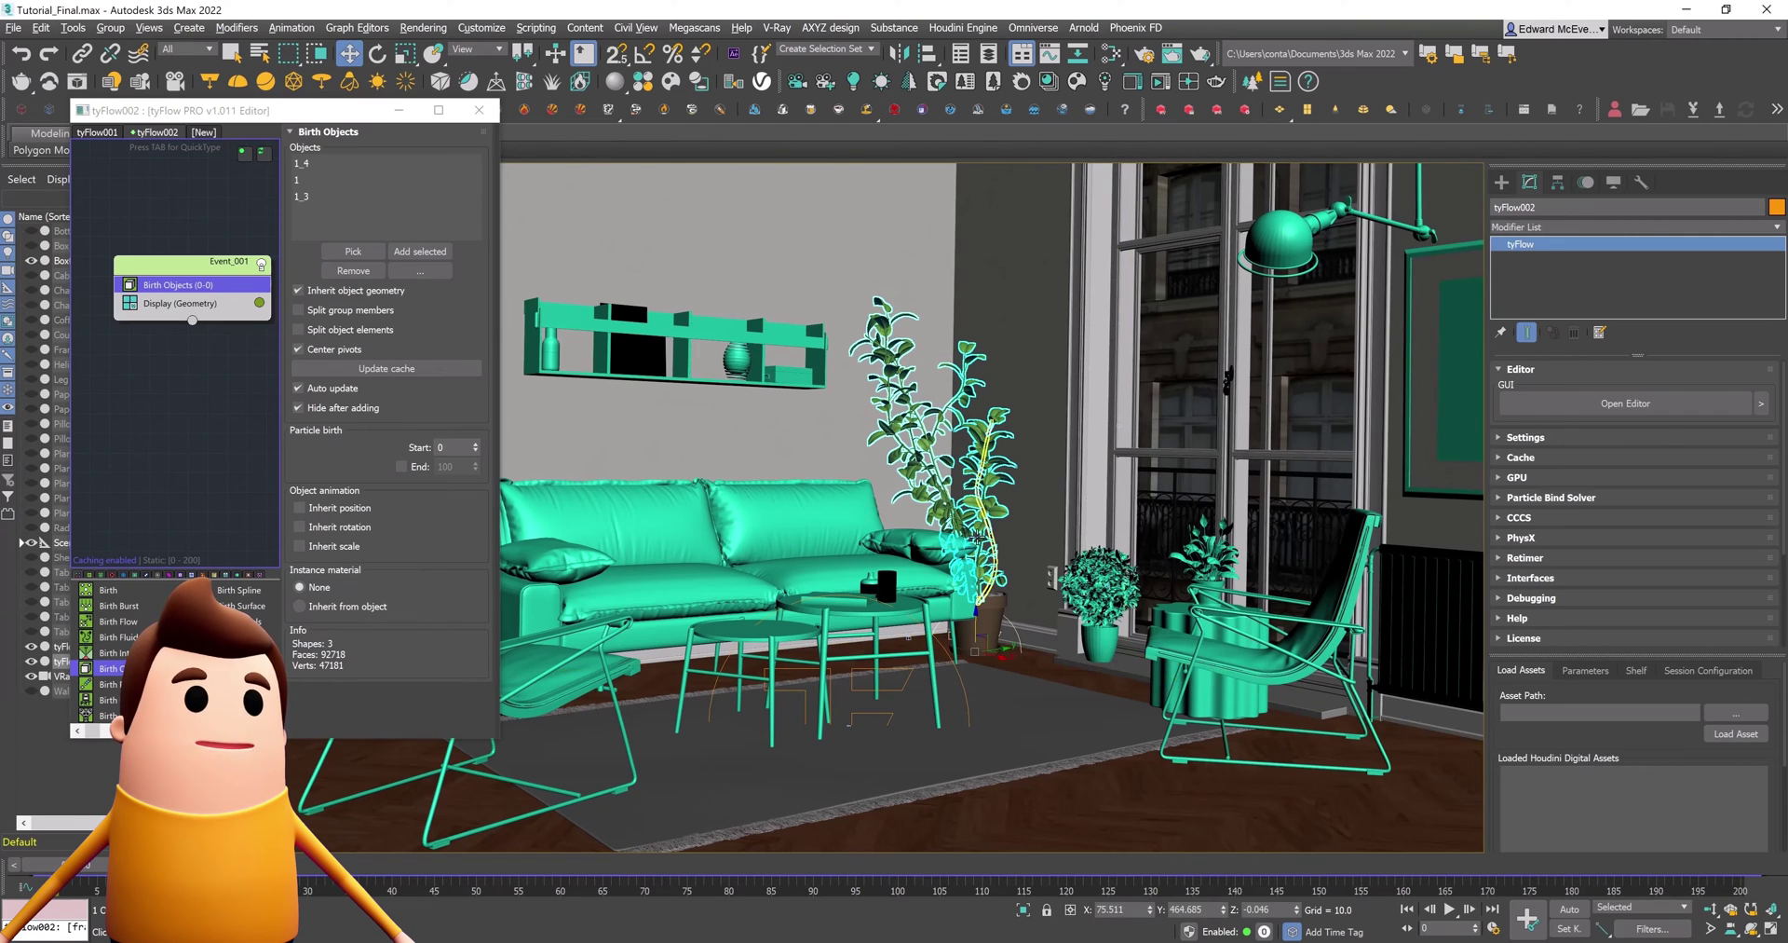
click(353, 252)
click(1081, 491)
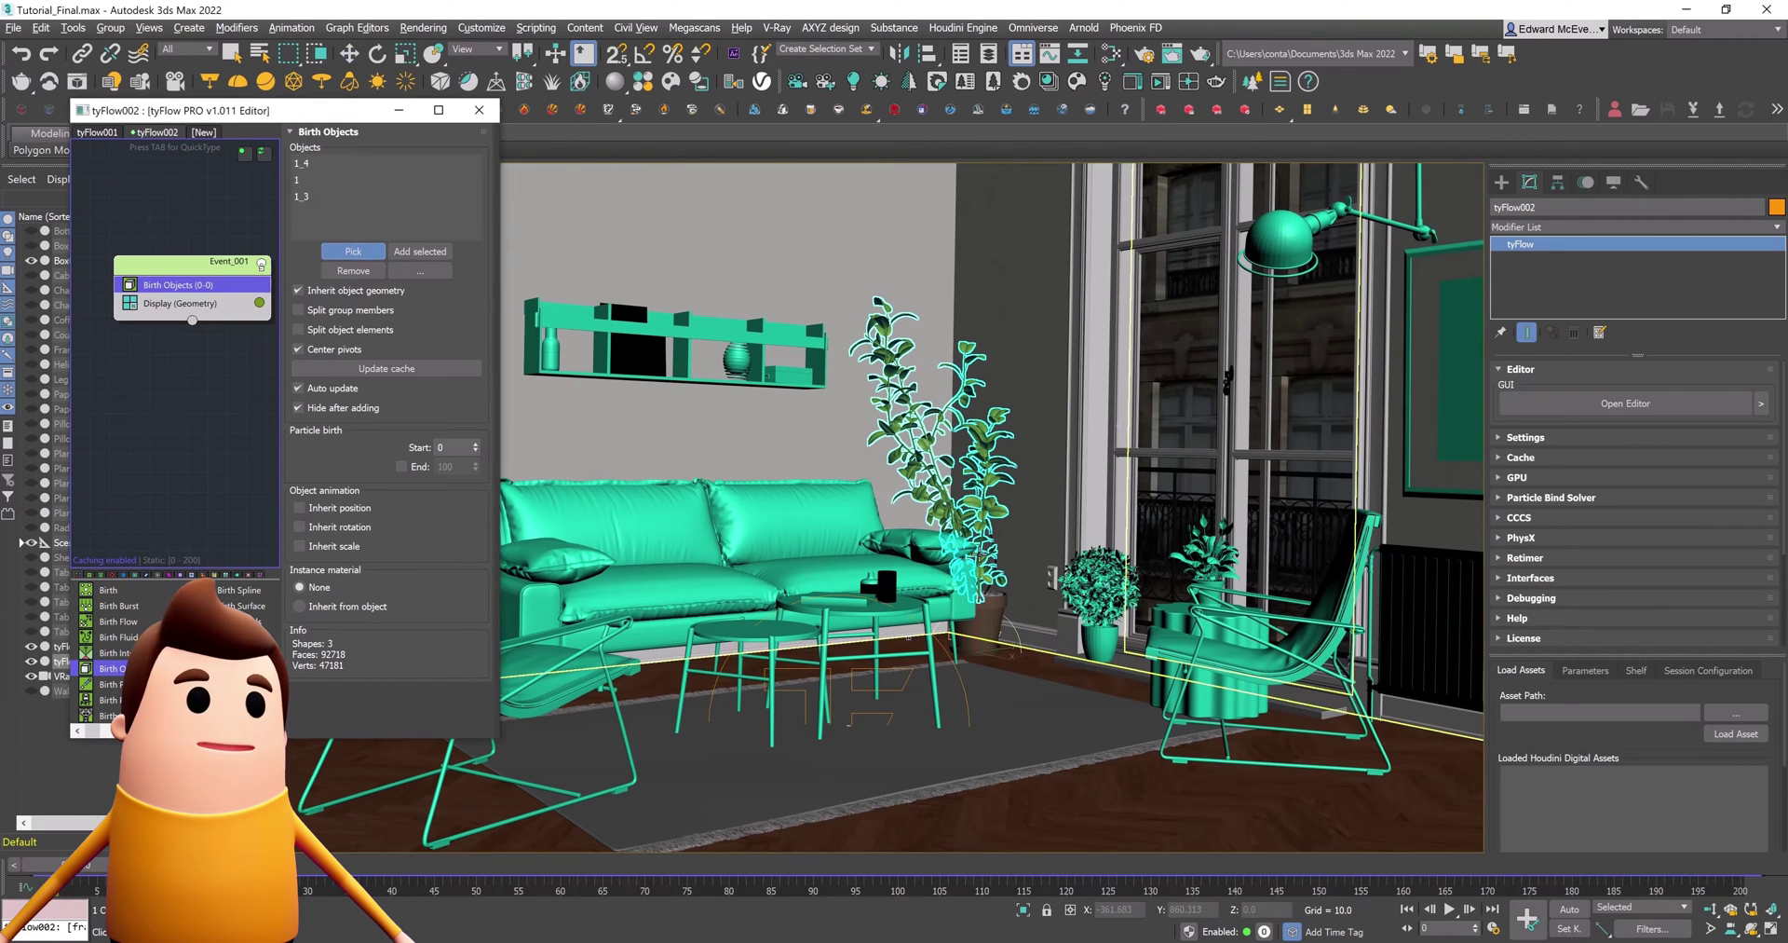
click(947, 578)
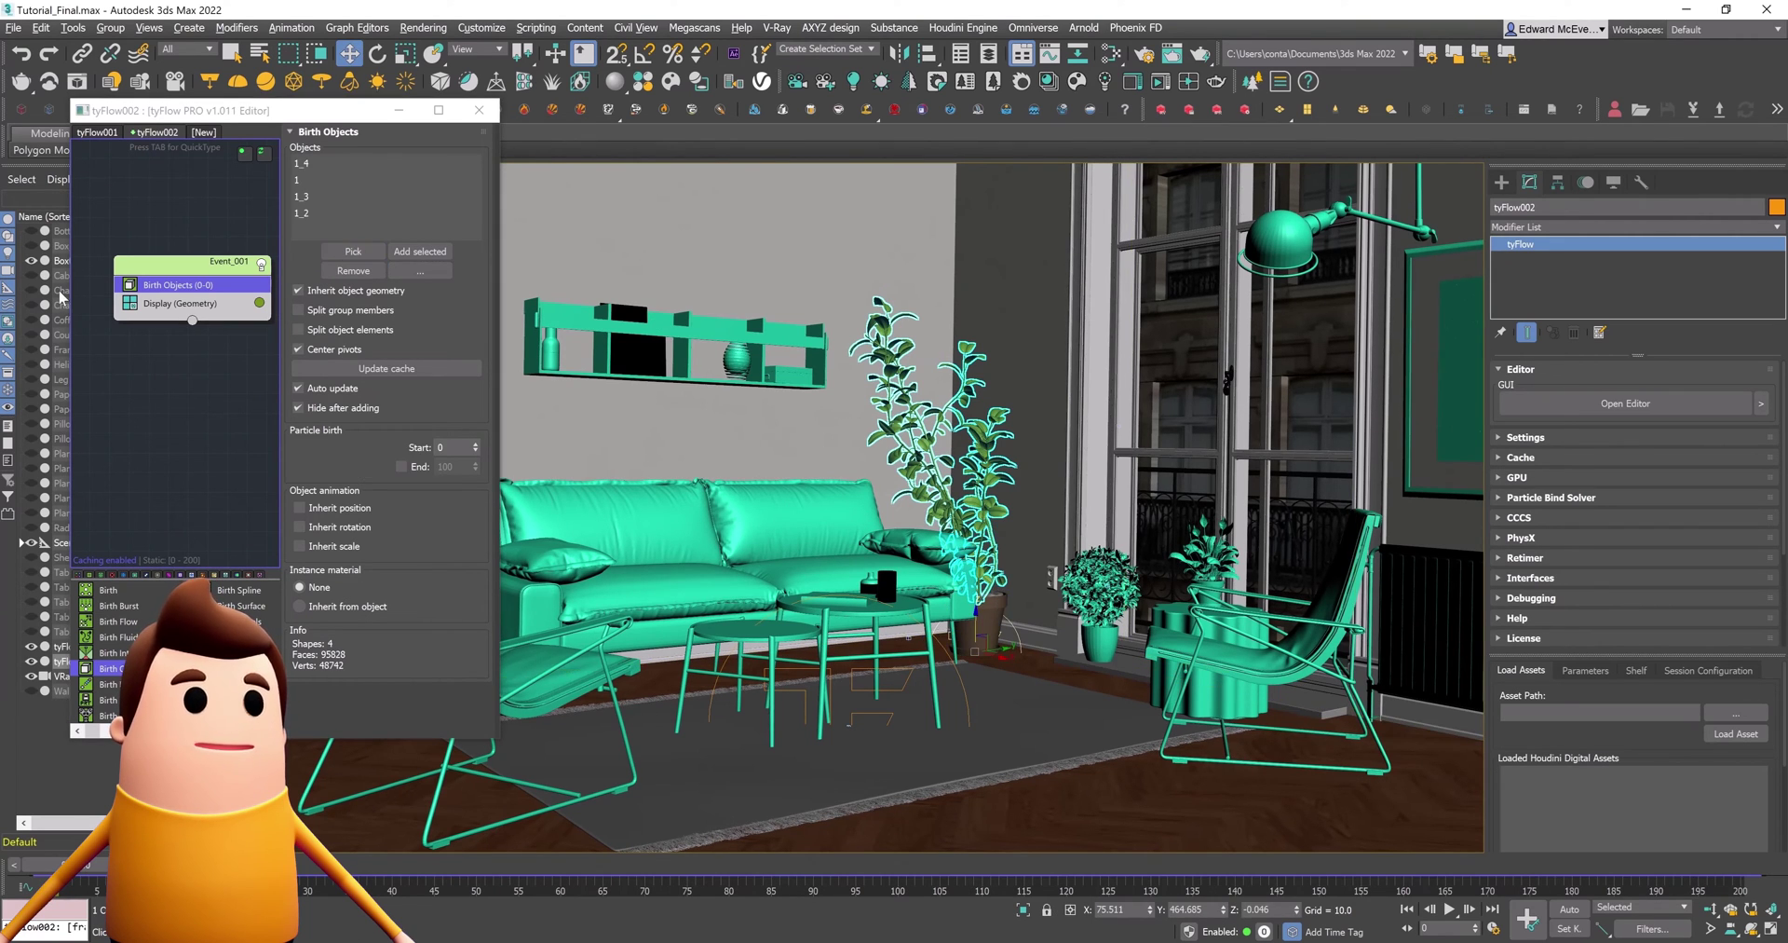
Set Birth Objects to split object elements and inherit the instance material from the object
click(352, 330)
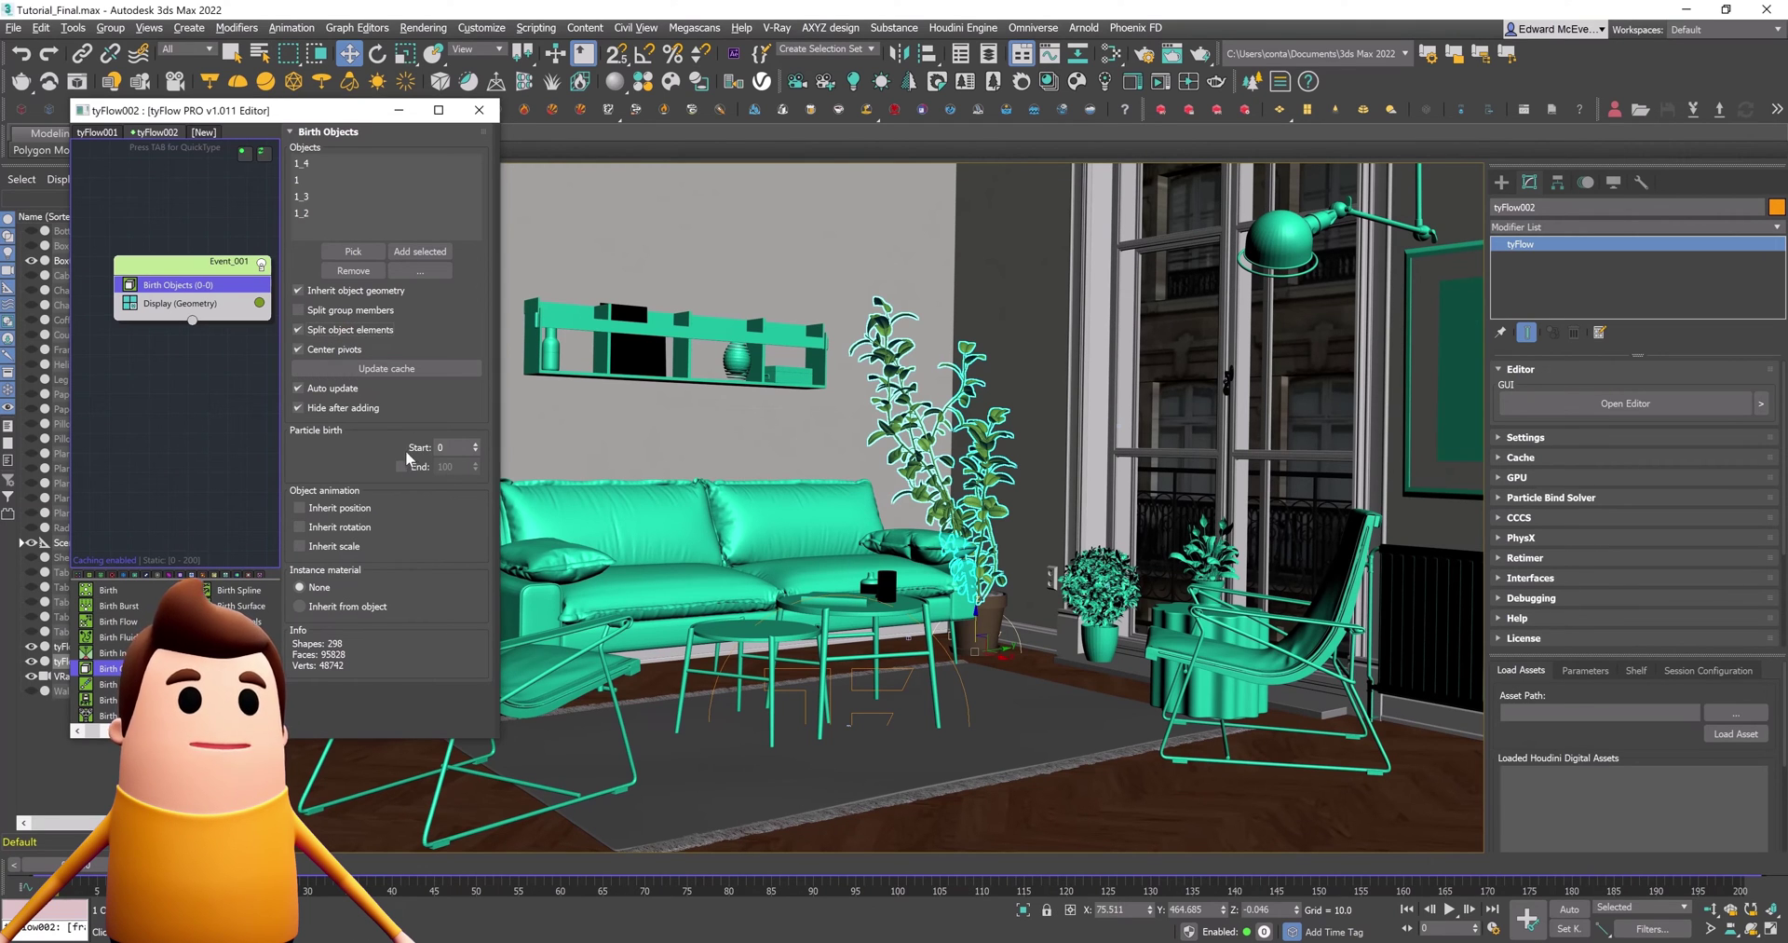
click(326, 606)
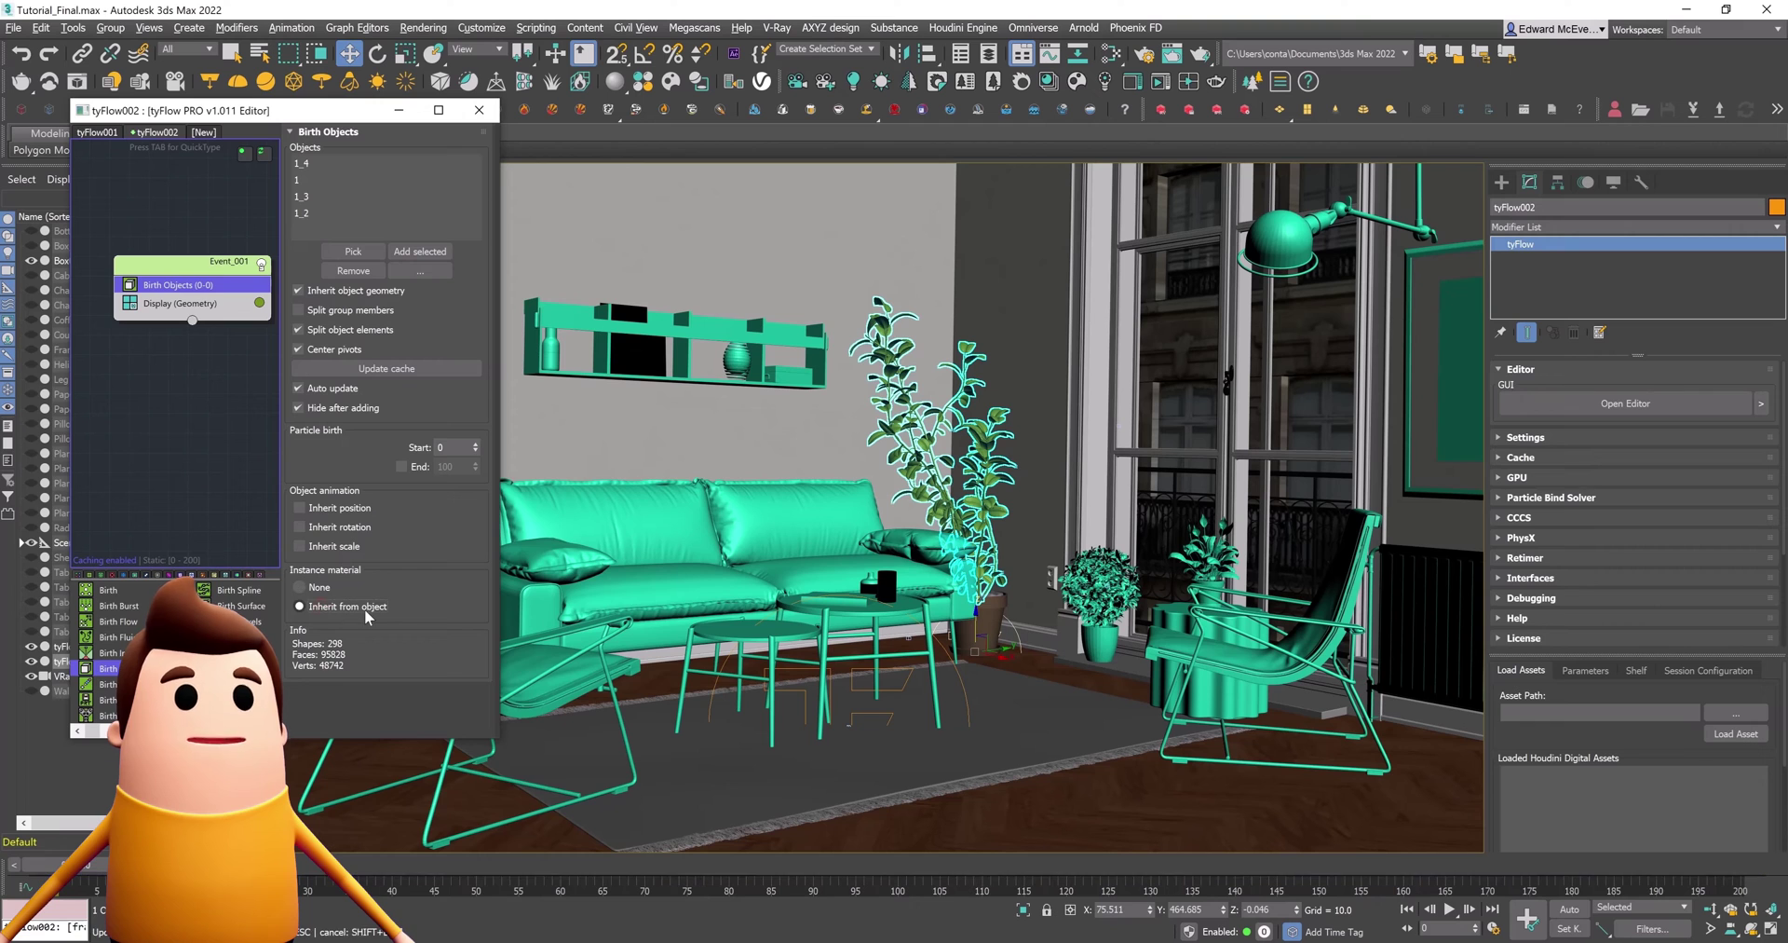
Isolate tyFlow002 and create a low box about 243 long and 228 wide in front of the plant
click(1499, 183)
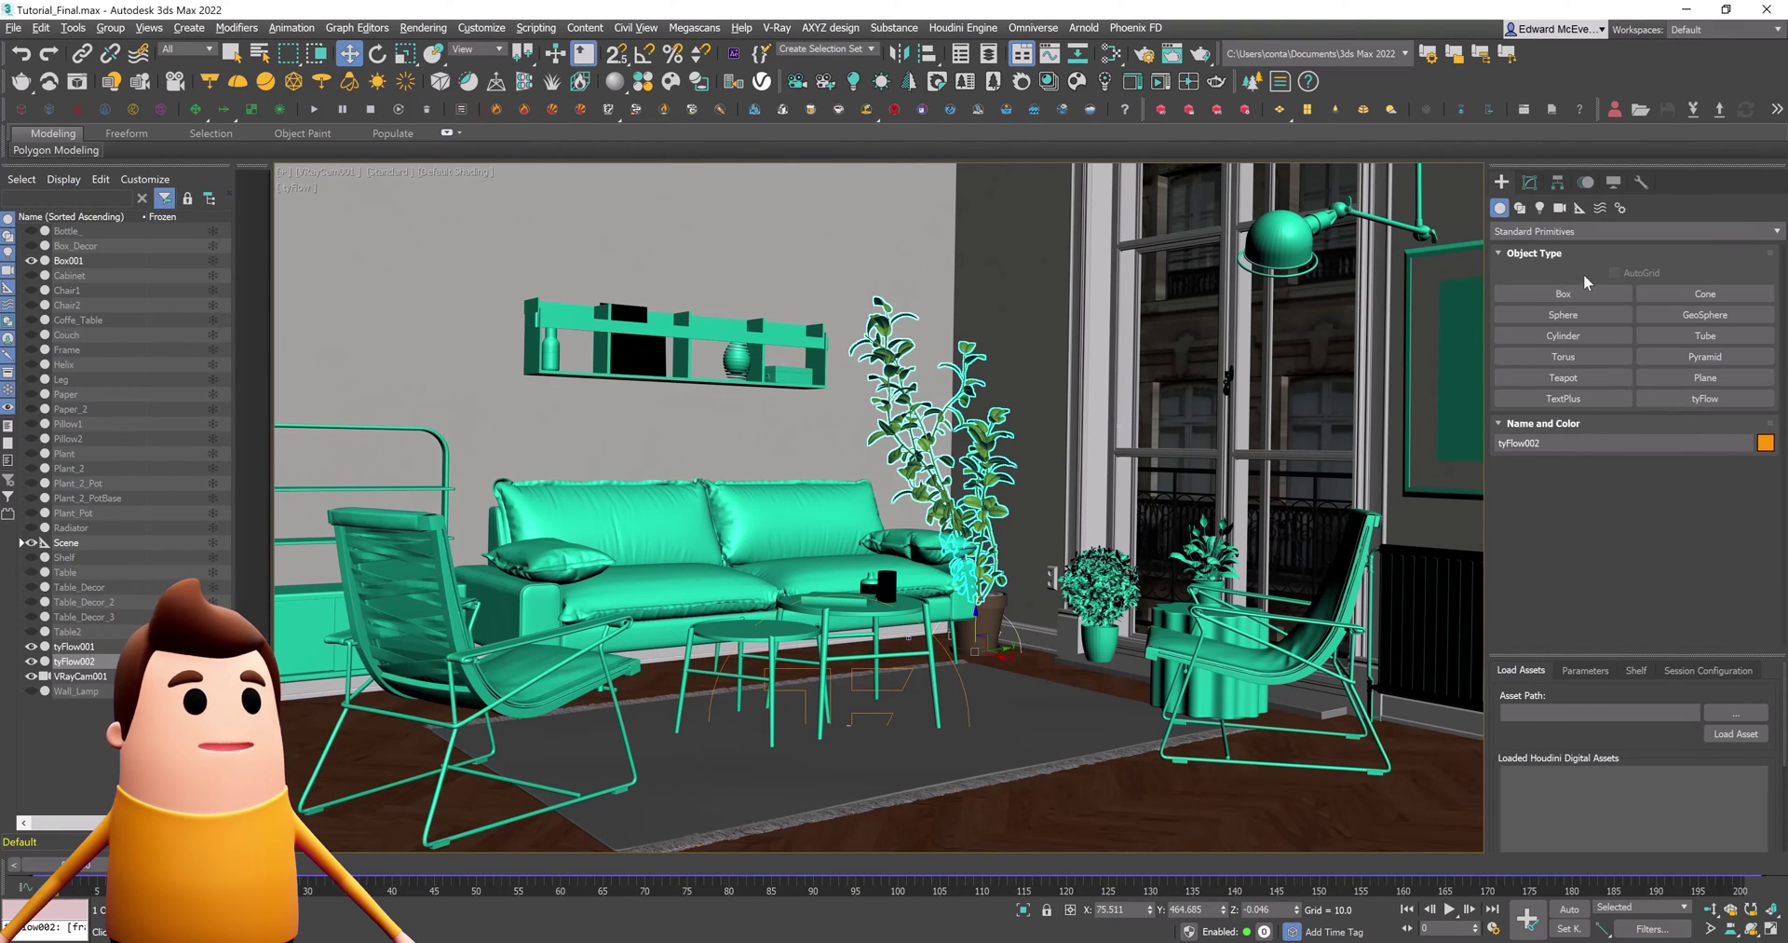
key(alt+q)
click(1114, 507)
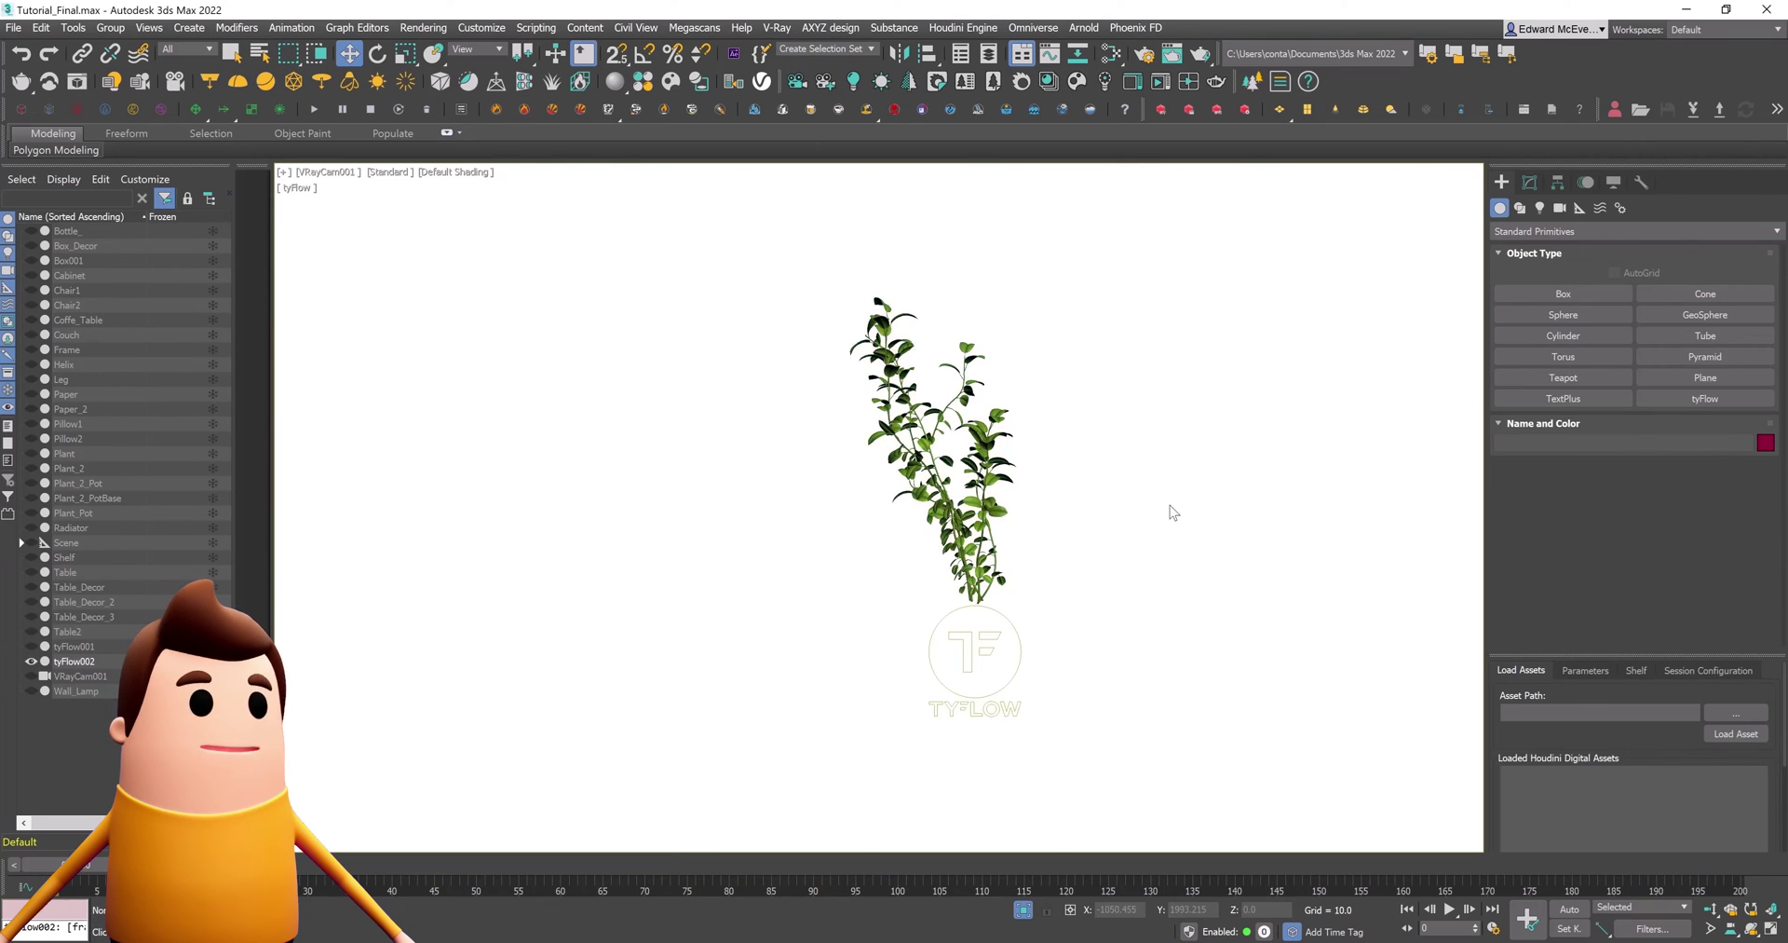
scroll(1170, 512, up, 3)
scroll(1031, 559, down, 6)
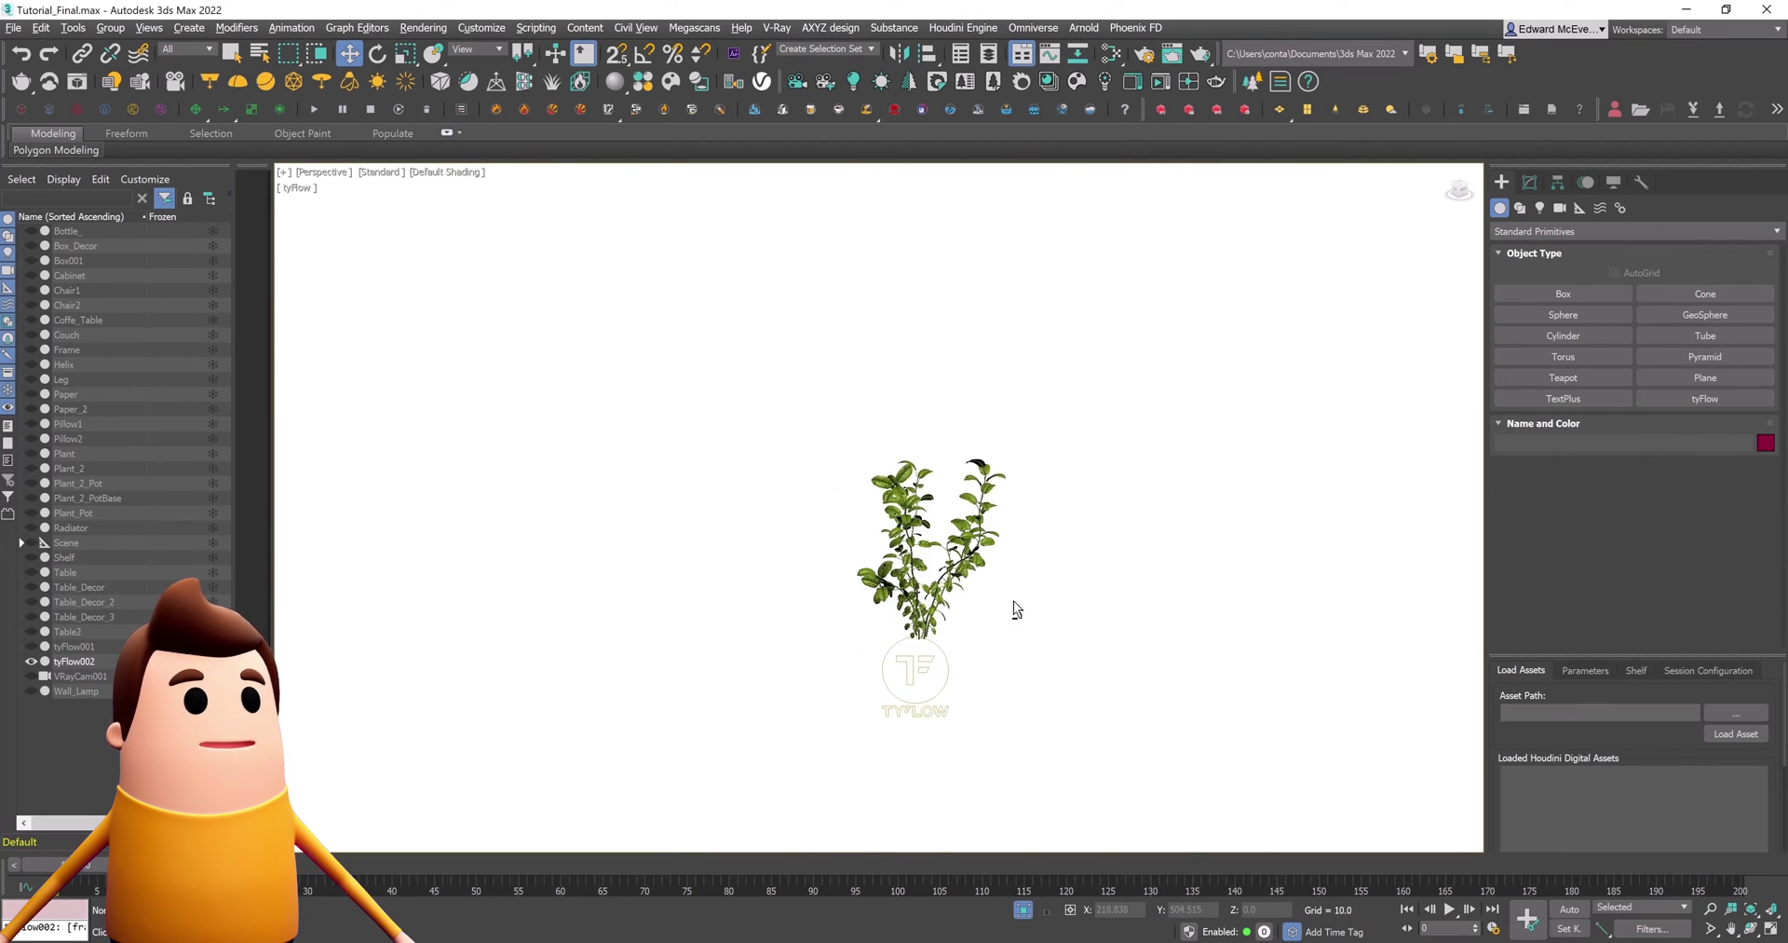
click(1564, 293)
drag(1058, 670, 540, 732)
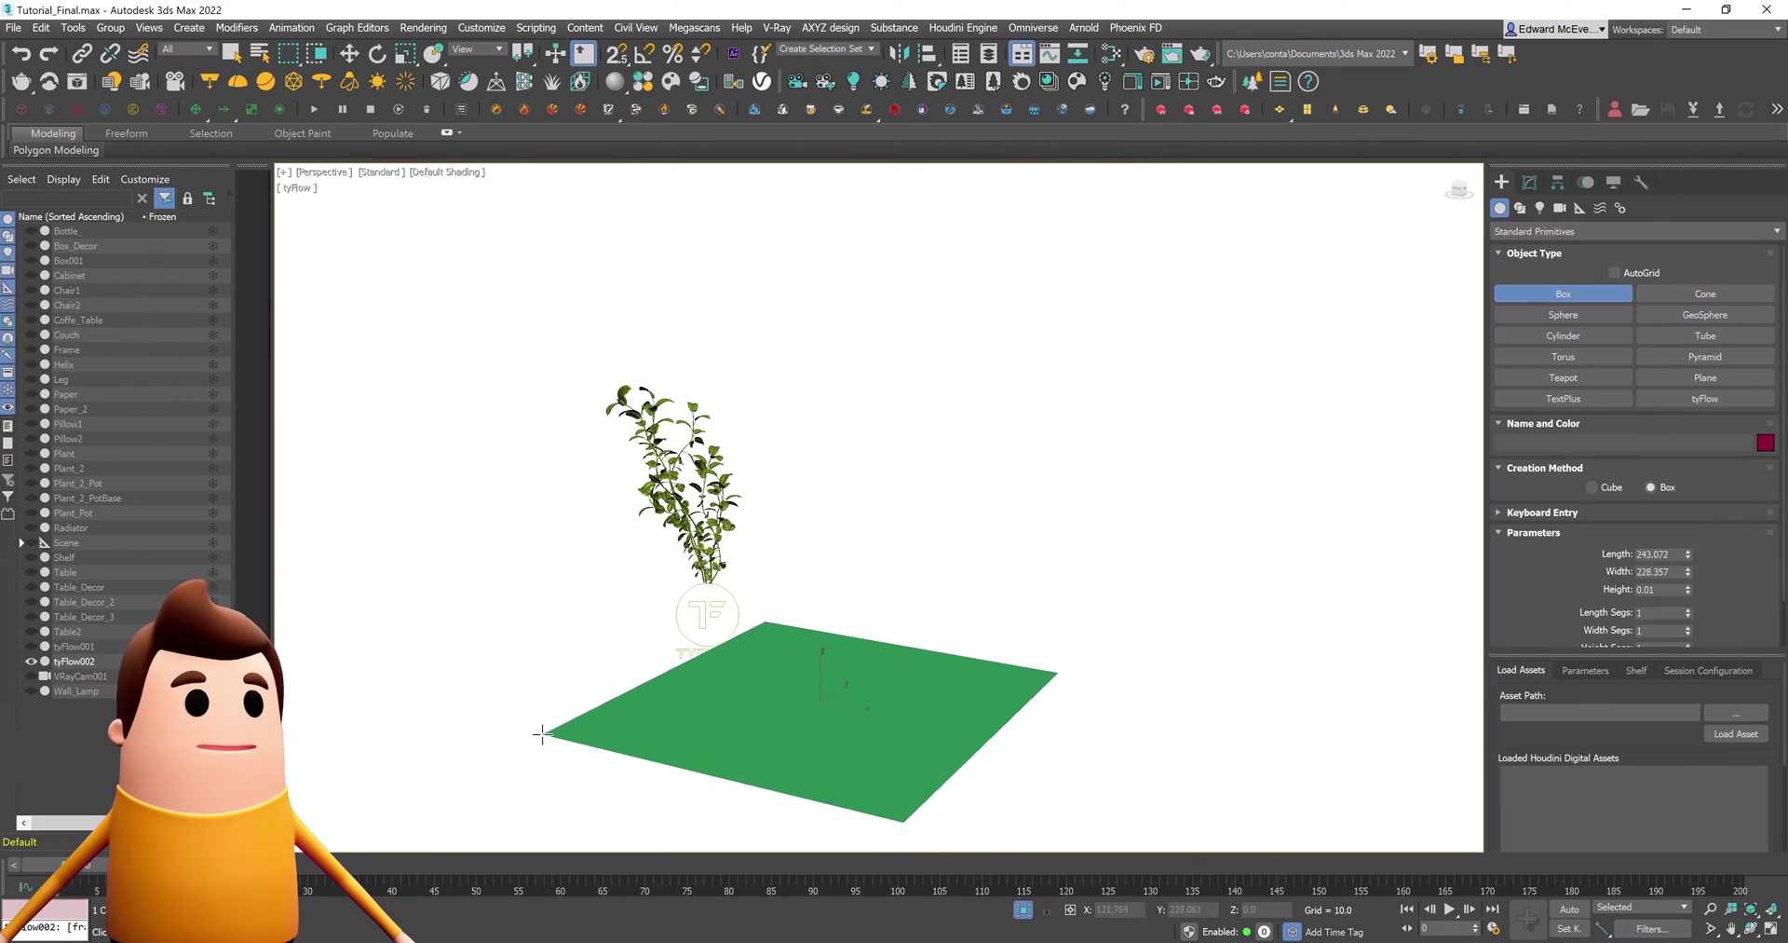
key(w)
Align the new box to tyFlow002 and raise it above the plant to a Z position of about 244
key(alt+a)
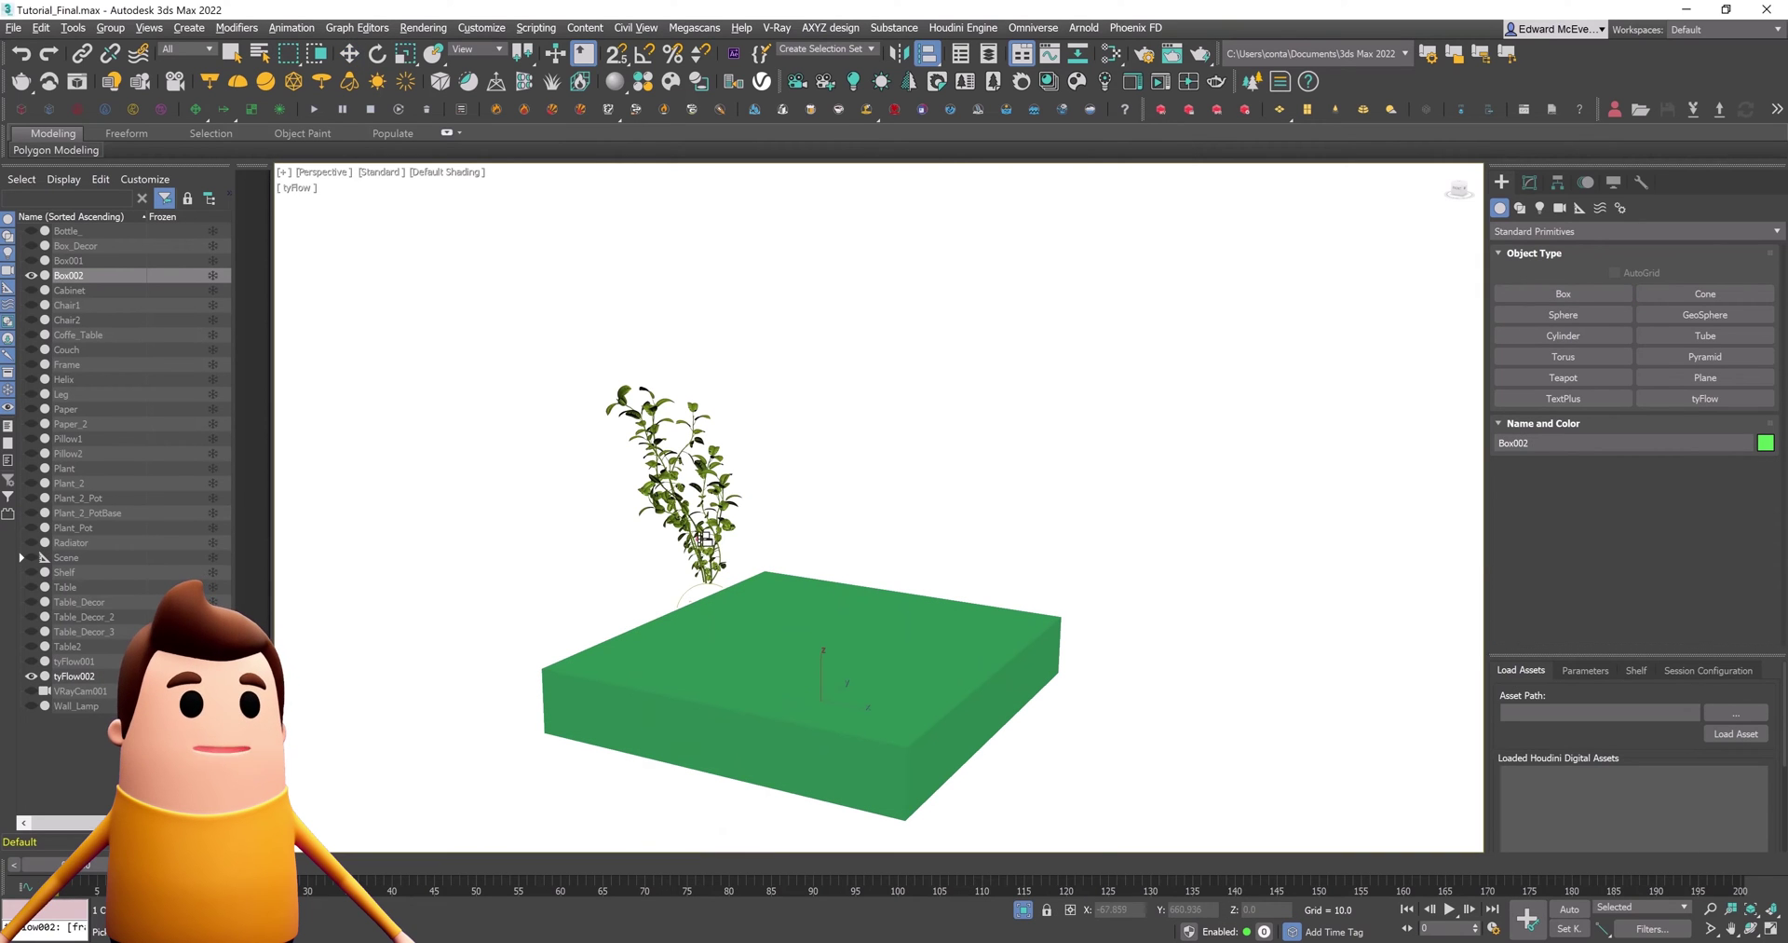
click(706, 564)
click(824, 611)
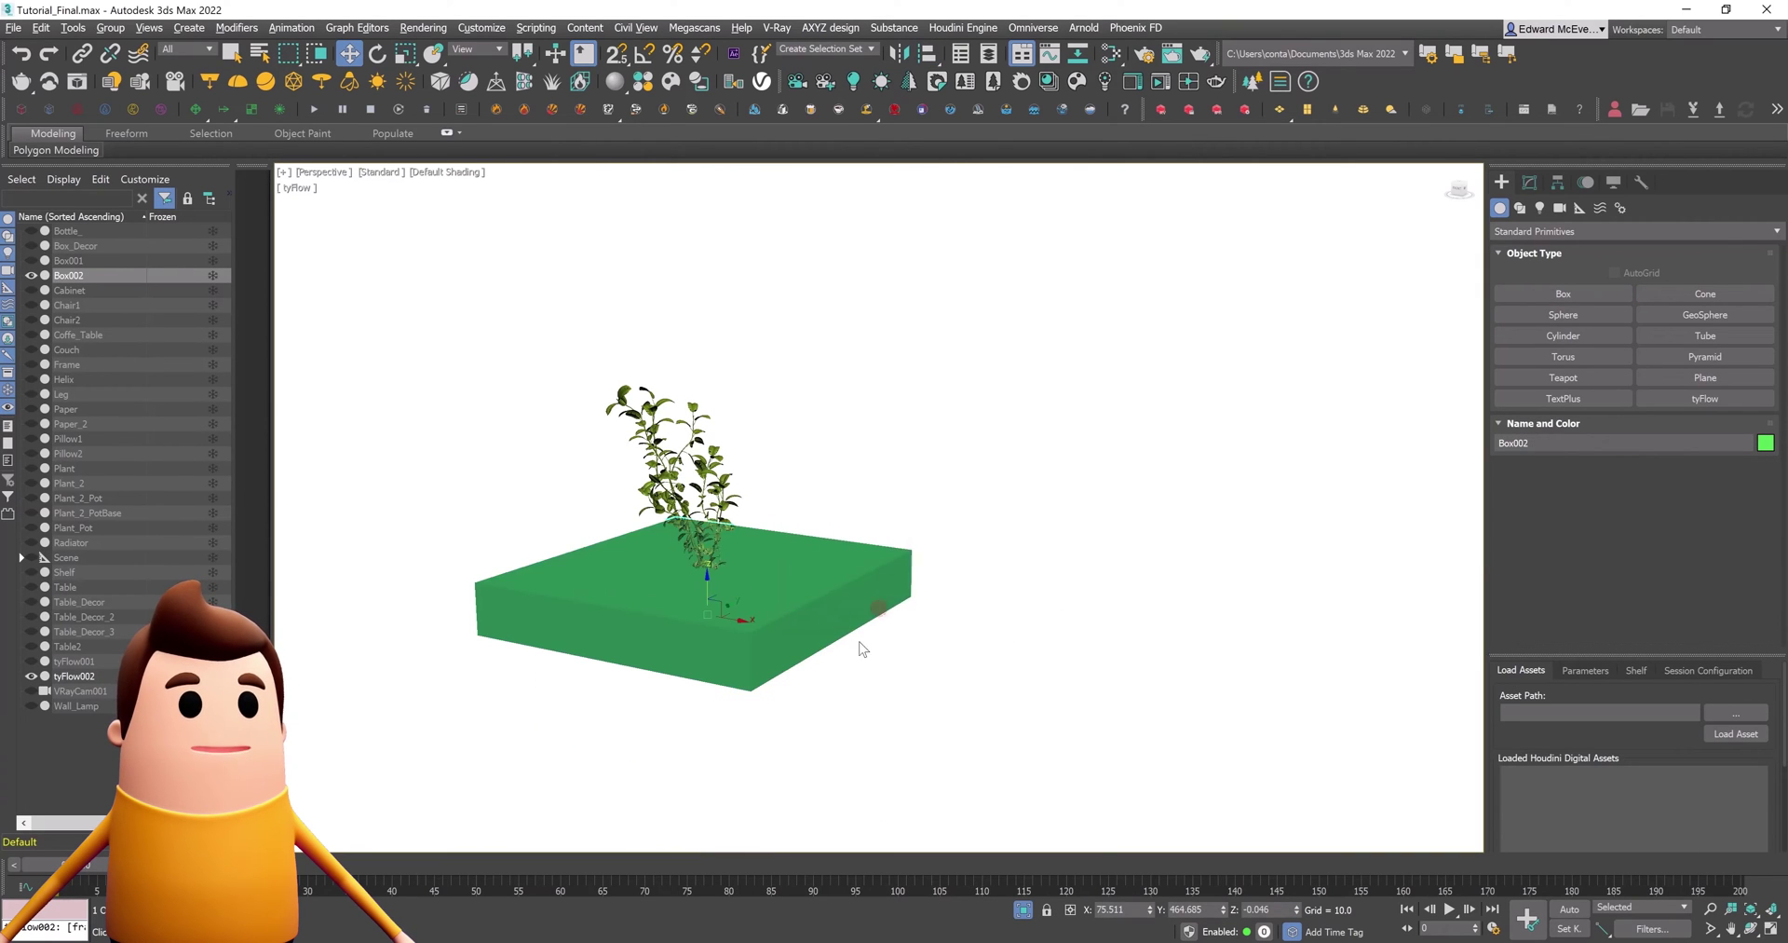
alt+middle_drag(855, 648, 722, 581)
drag(707, 581, 695, 262)
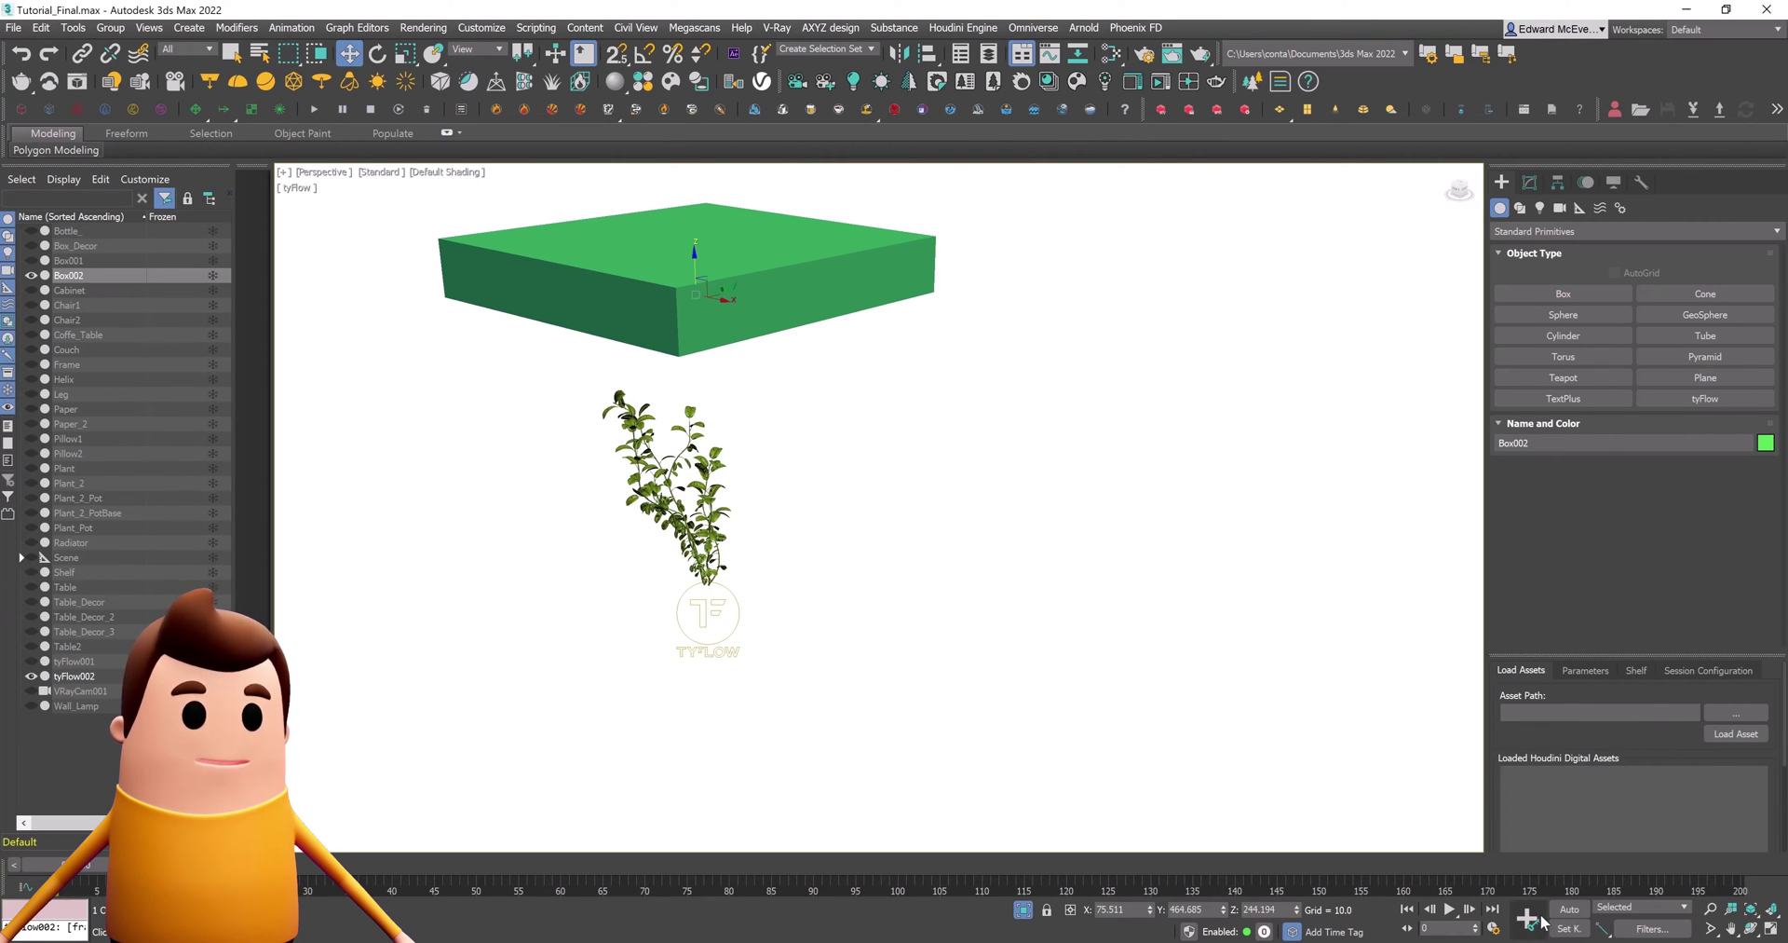
Animate the box with Auto Key, lowering it through the plant at frame 200, and return to frame 0
click(1570, 908)
drag(1620, 864, 1723, 865)
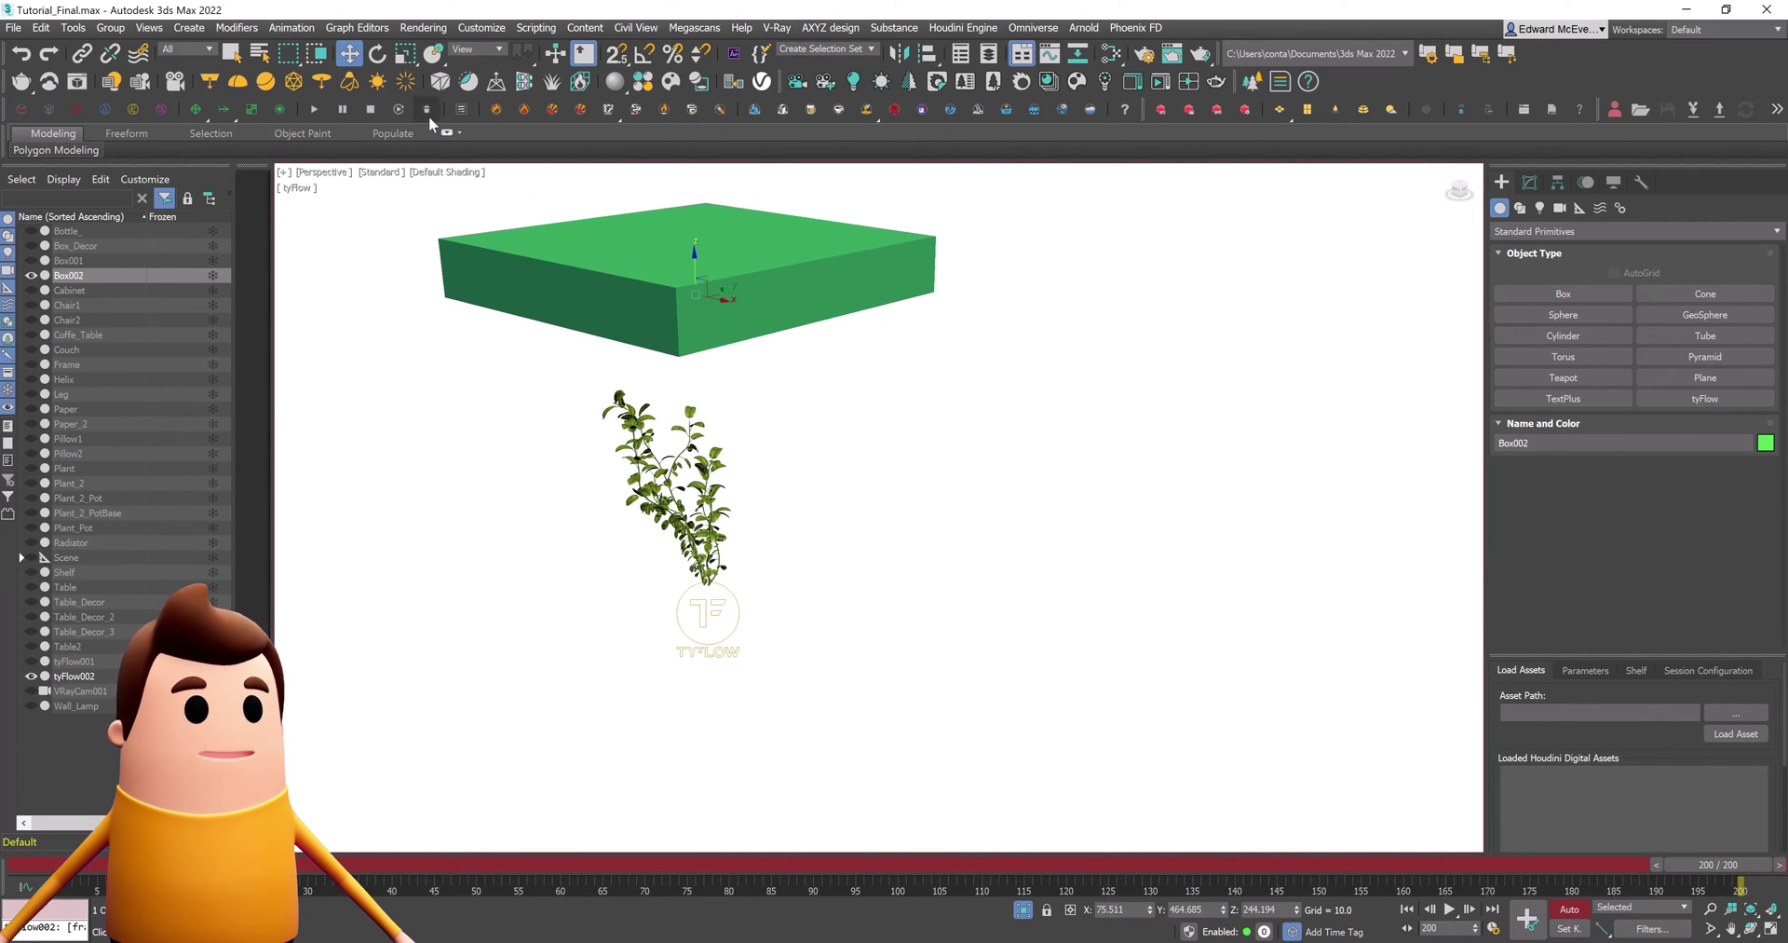
drag(693, 263, 809, 632)
drag(1721, 867, 456, 798)
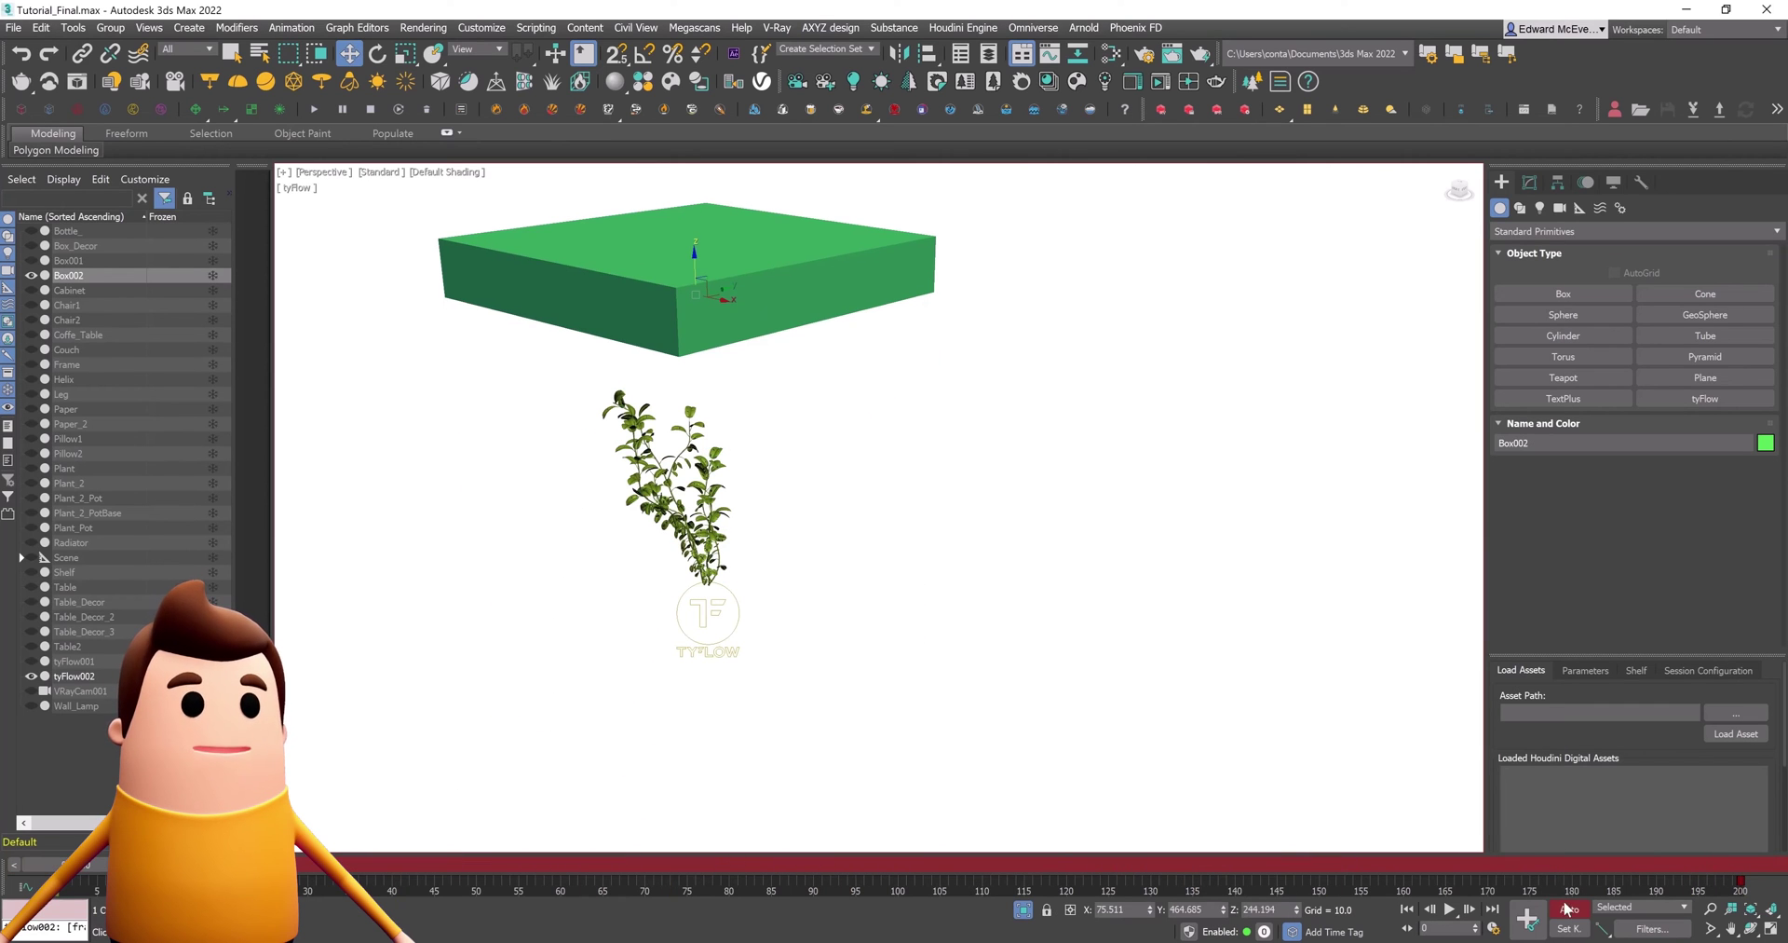
Set the box above the plant to display as a box and make it non-renderable in its object properties
right_click(817, 249)
click(917, 371)
click(906, 449)
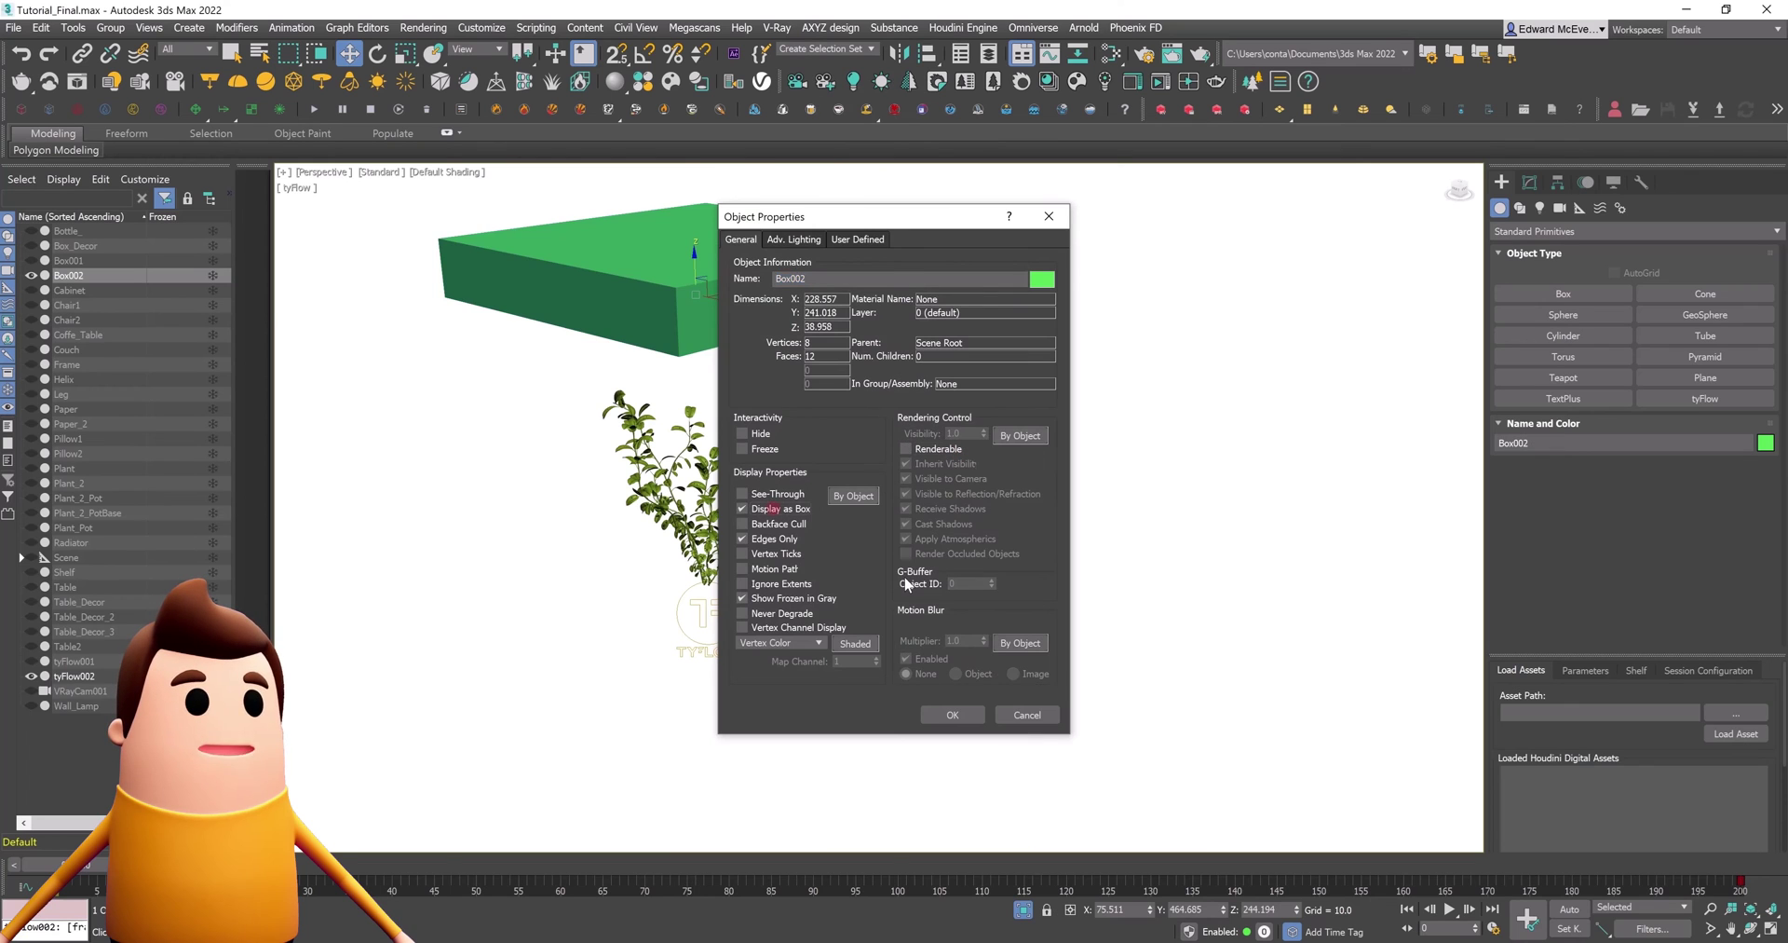
click(968, 716)
Rename the box PLANT_COLLIDER
click(1524, 185)
double_click(1564, 210)
text(PLANT_COL)
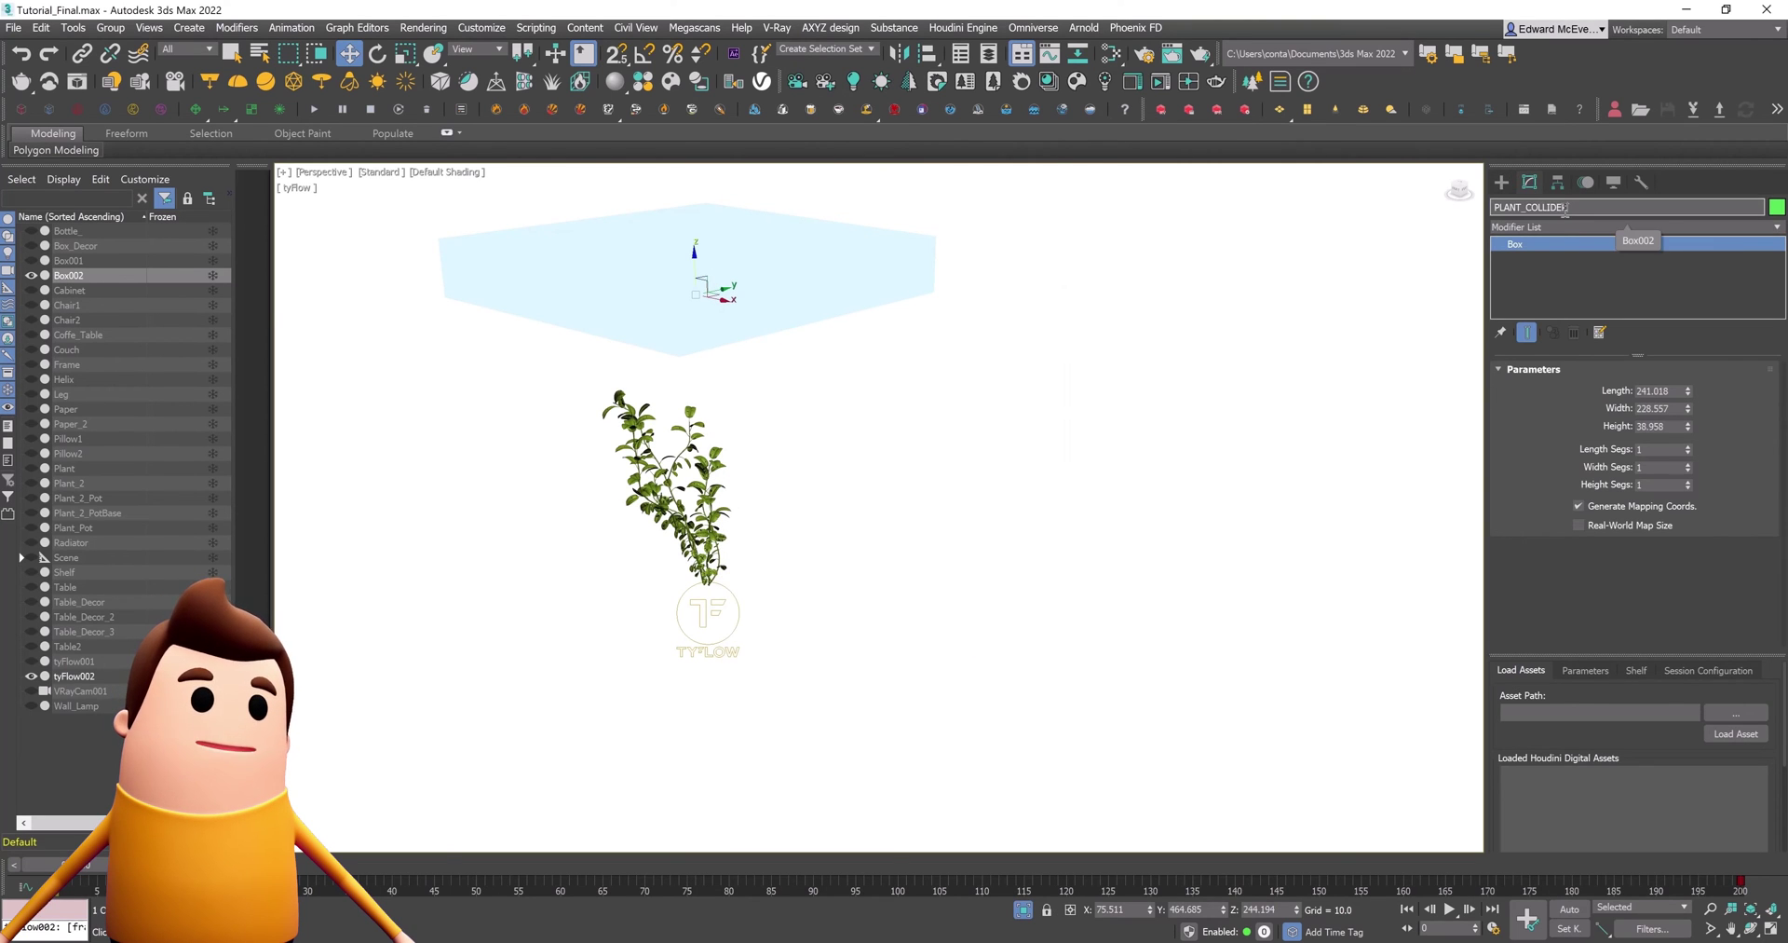
text(LIDER)
key(Return)
Return to the camera view, exit isolation and open the tyFlow002 editor
key(c)
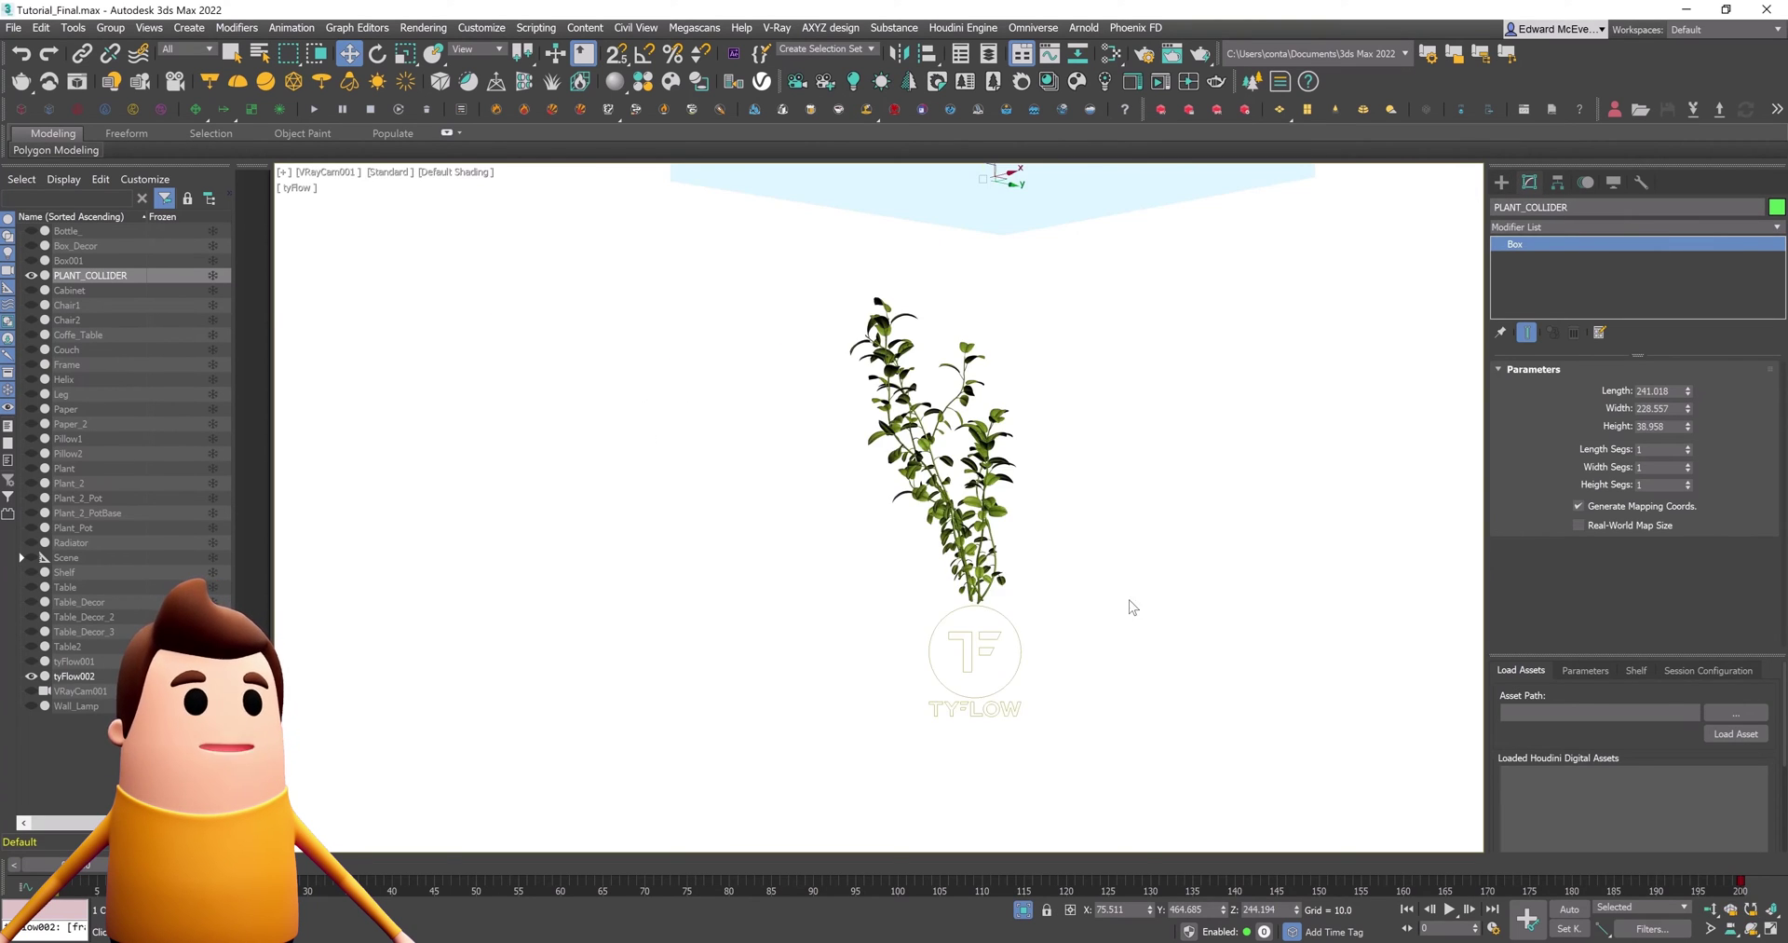
click(1026, 910)
click(74, 677)
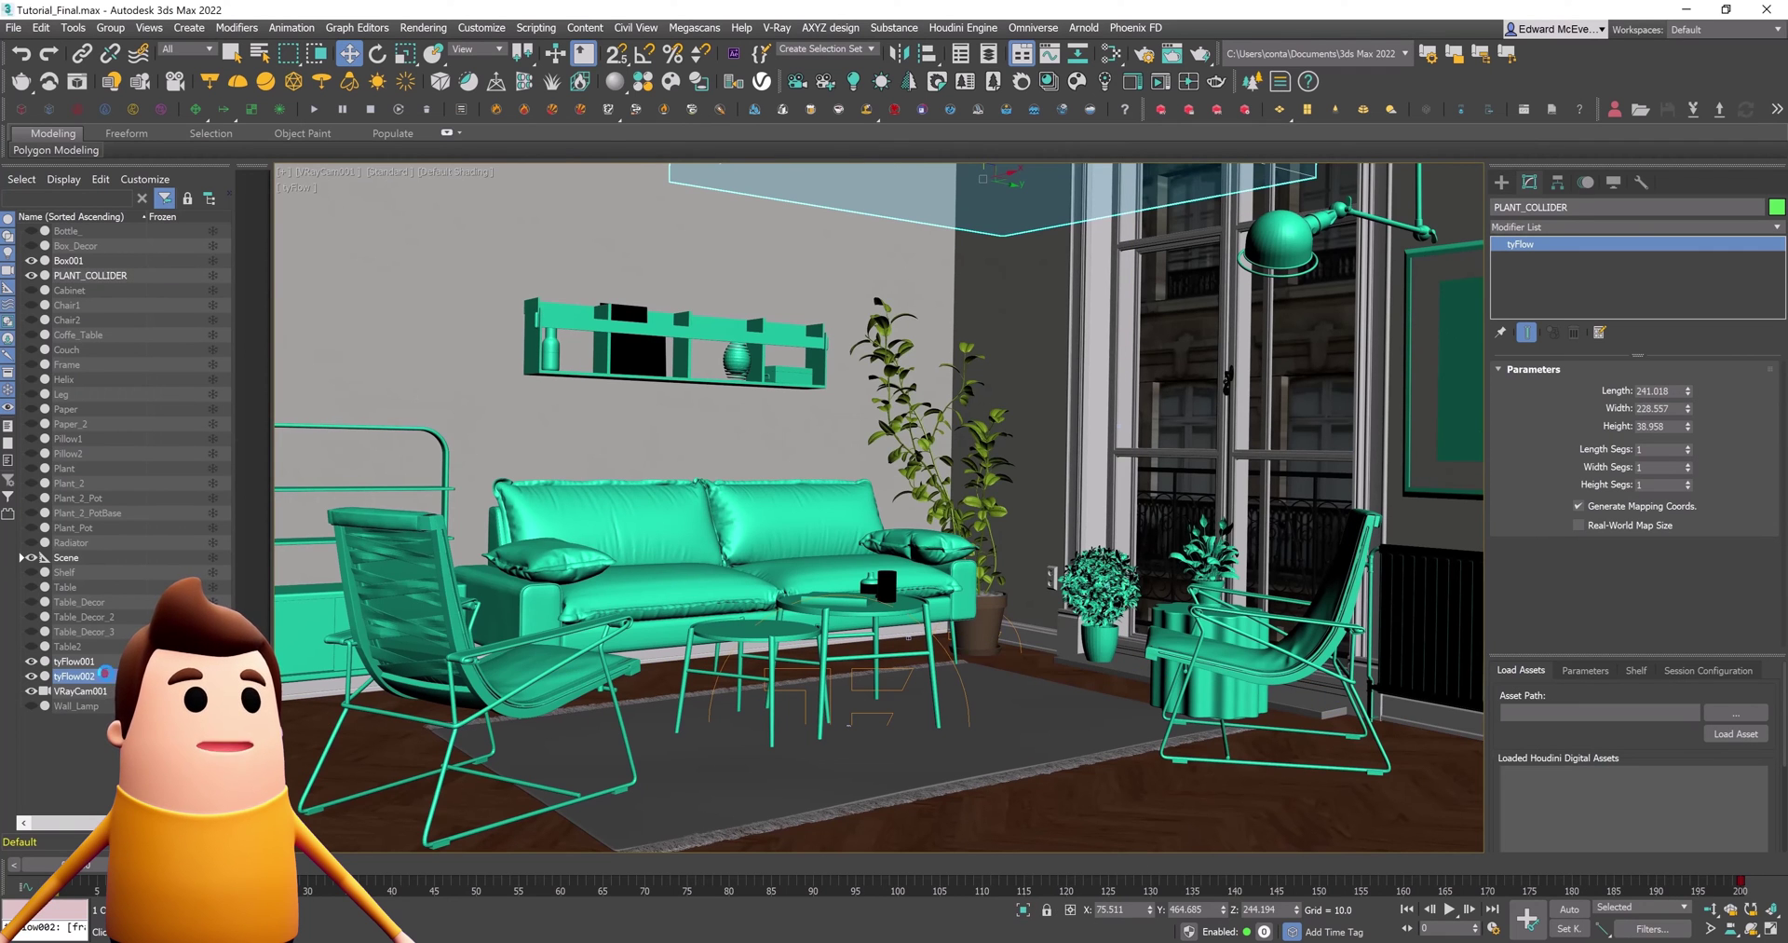
click(1585, 404)
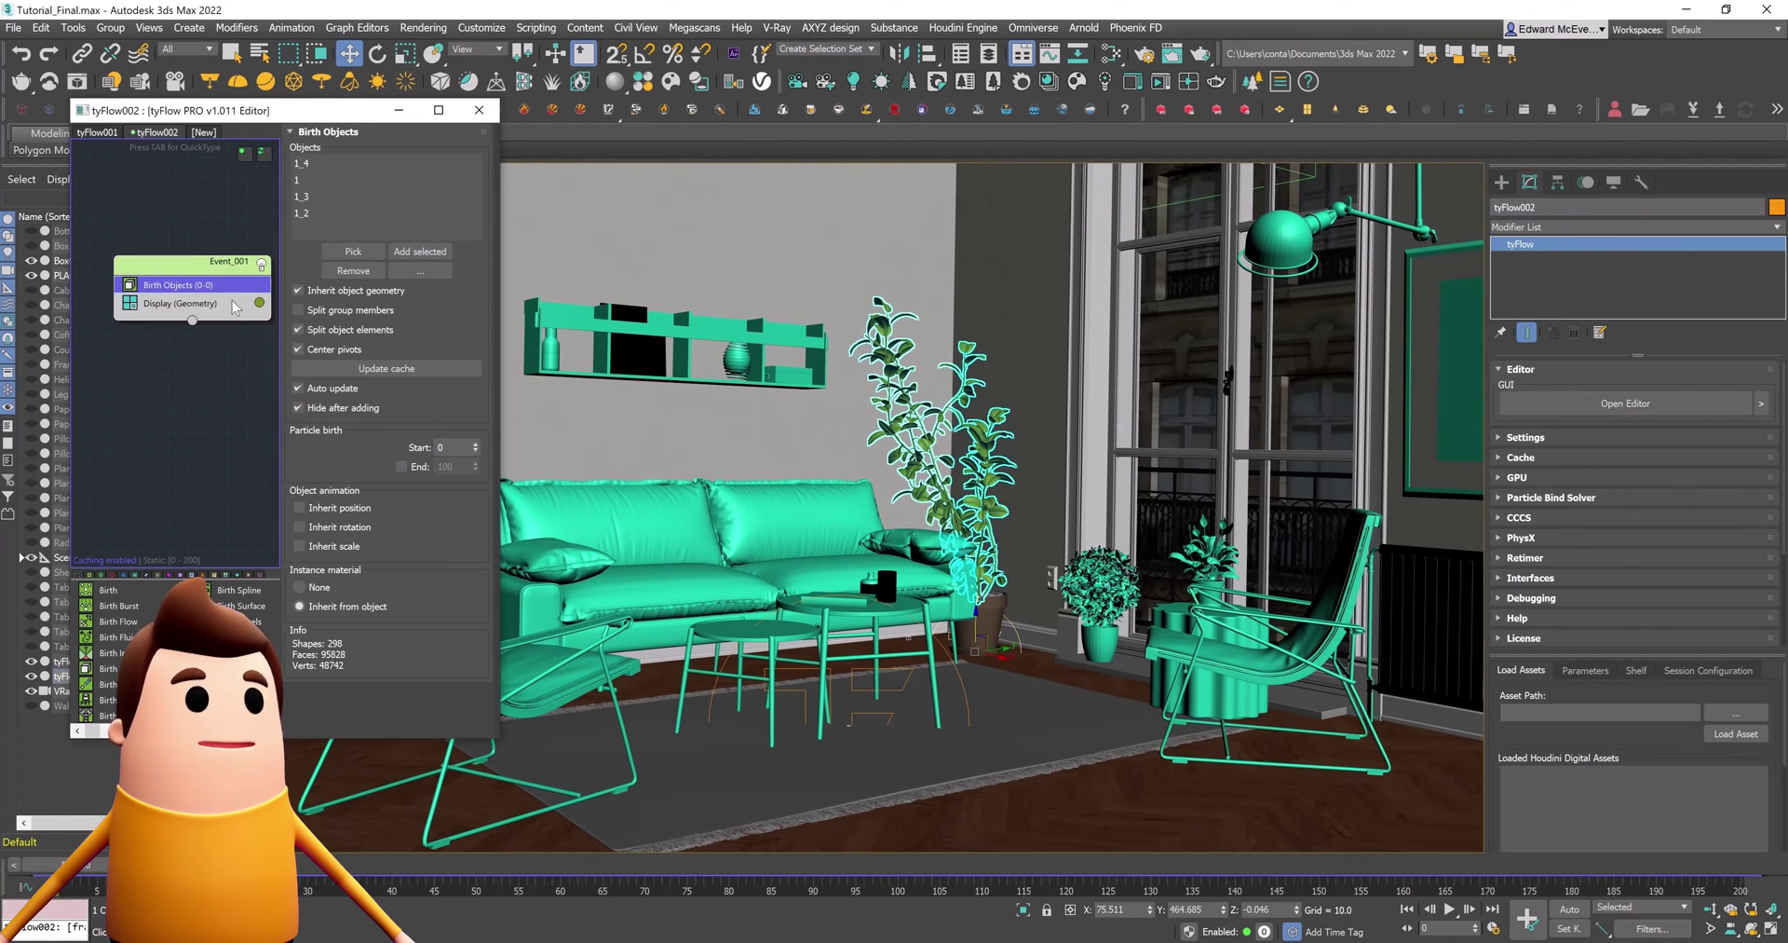
Add a Surface Test below Birth Objects in Event_001 and pick PLANT_COLLIDER as its test object
key(Tab)
text(tes)
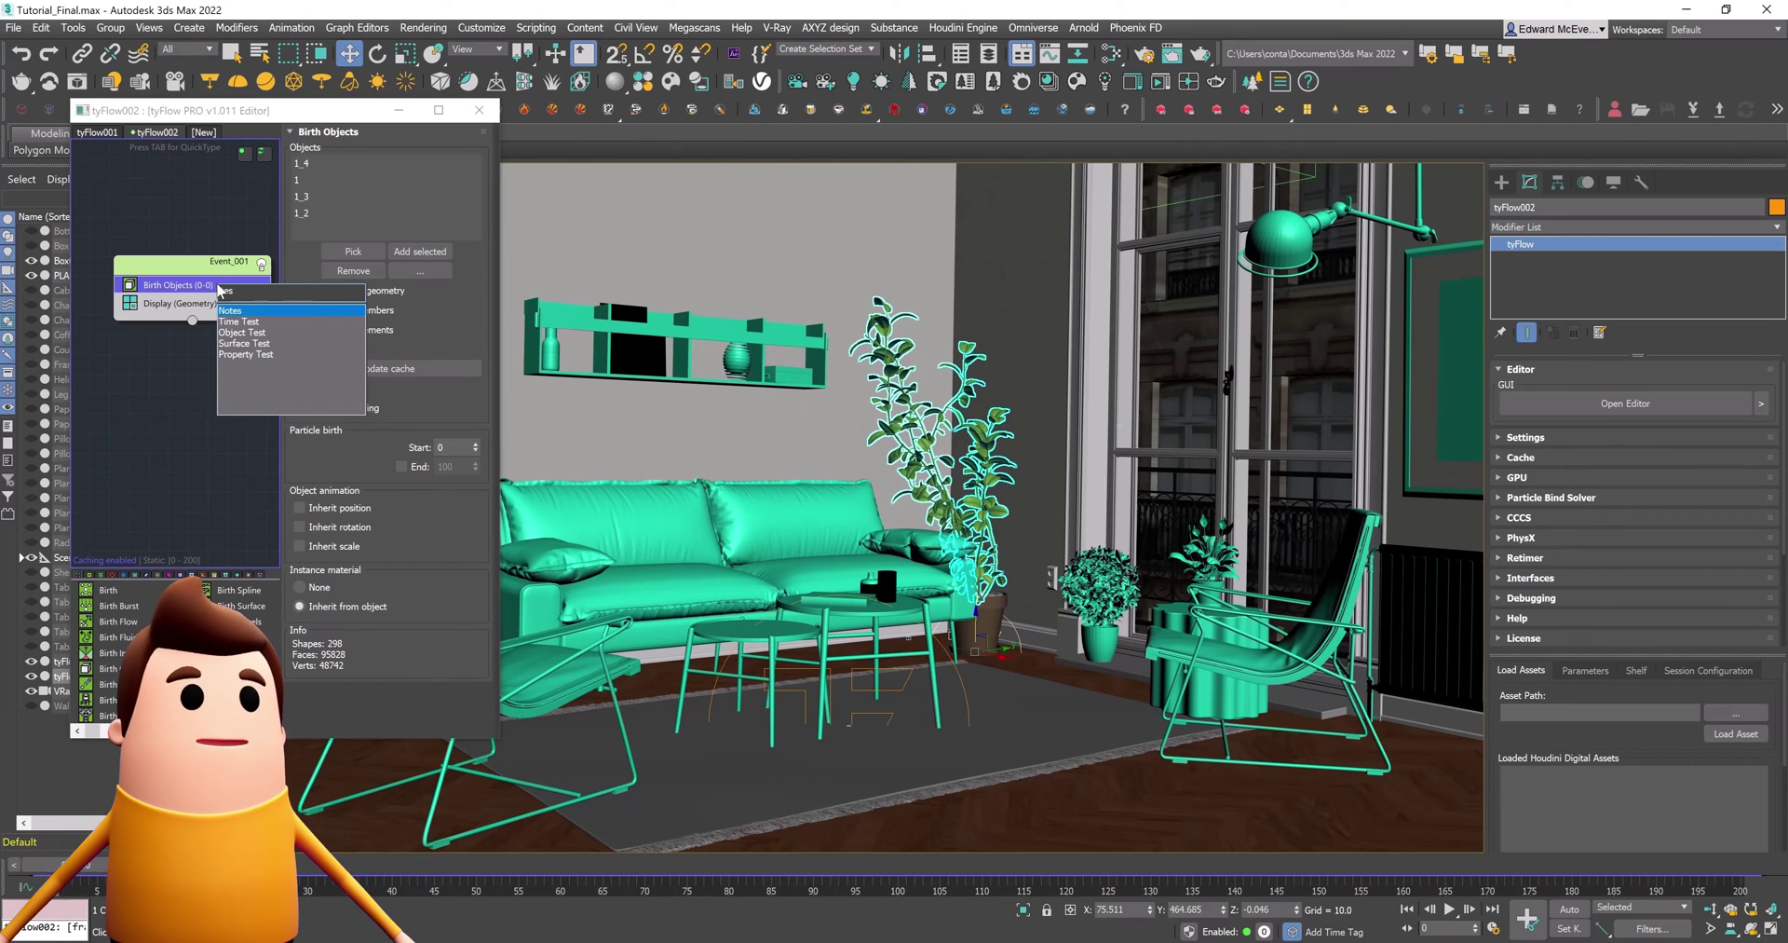
key(Down)
key(Return)
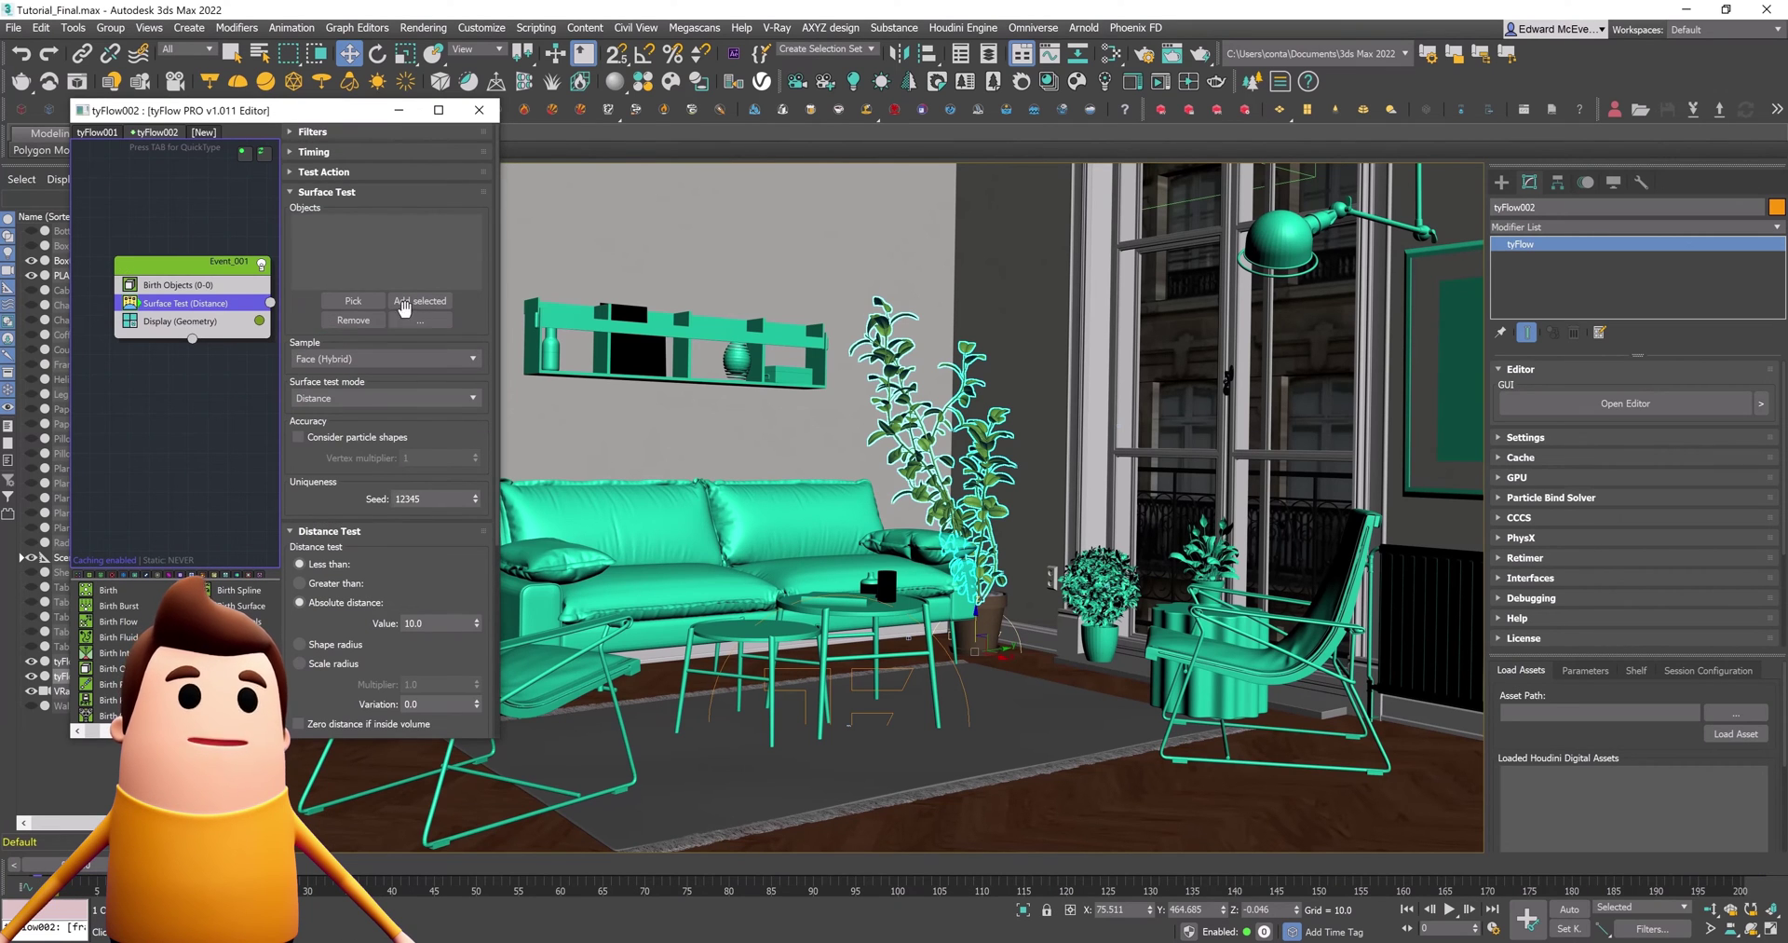
click(353, 300)
key(h)
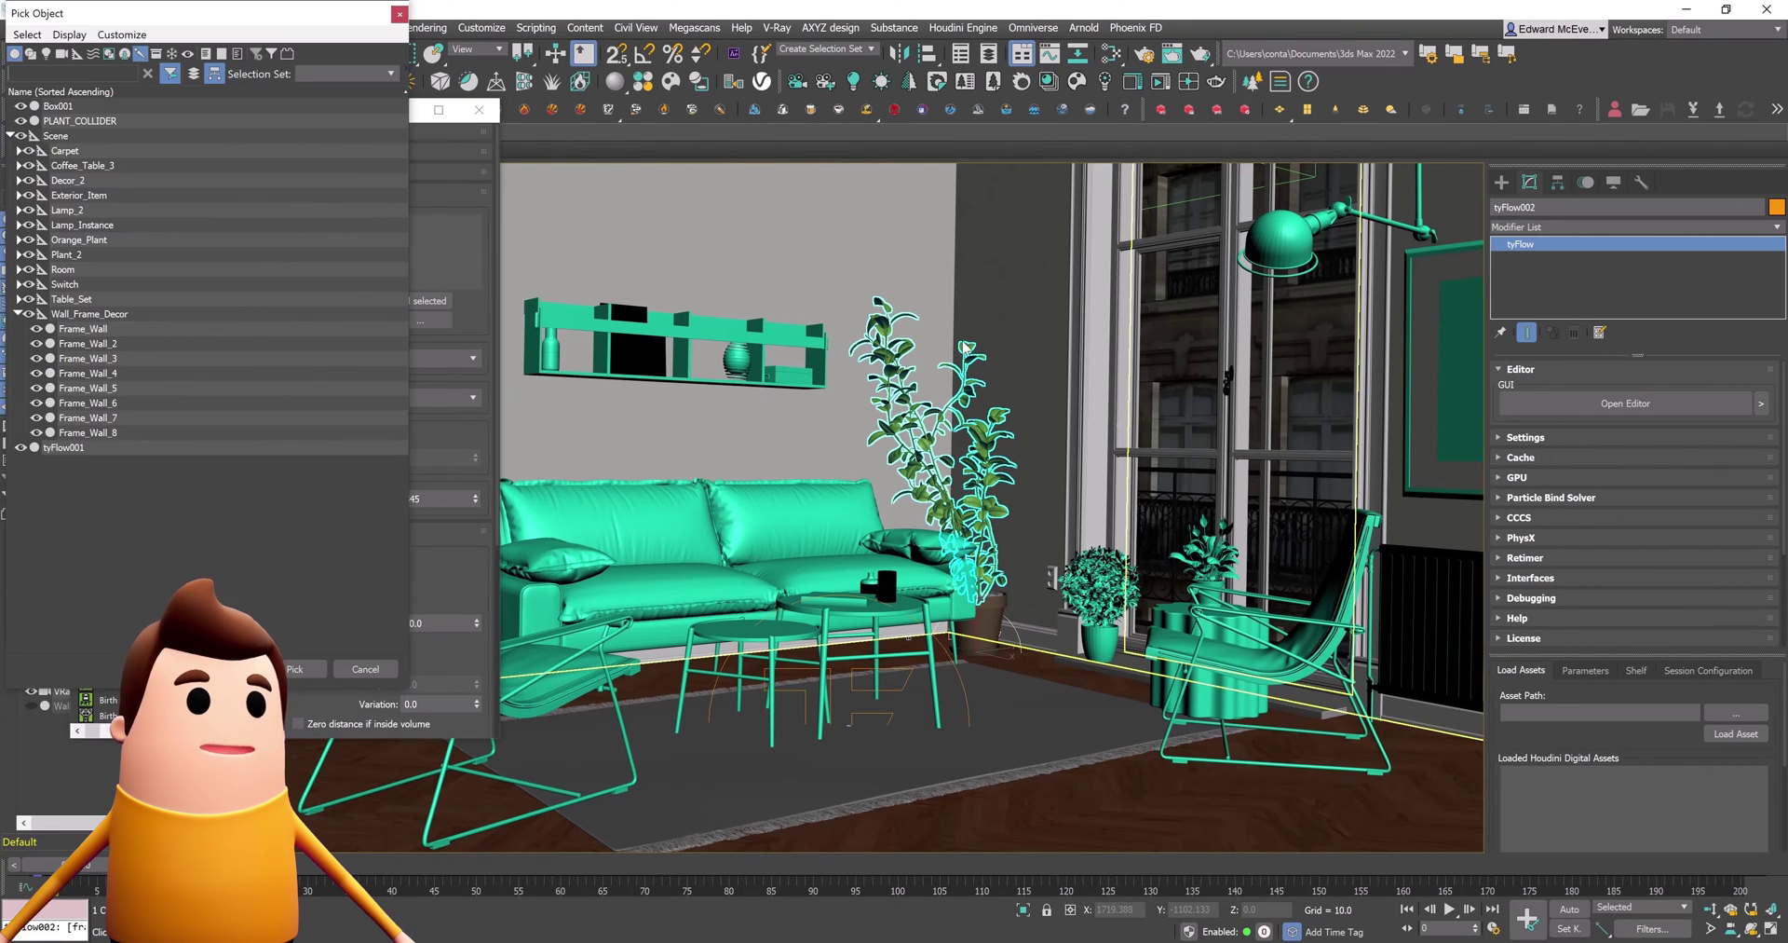
click(118, 121)
click(298, 669)
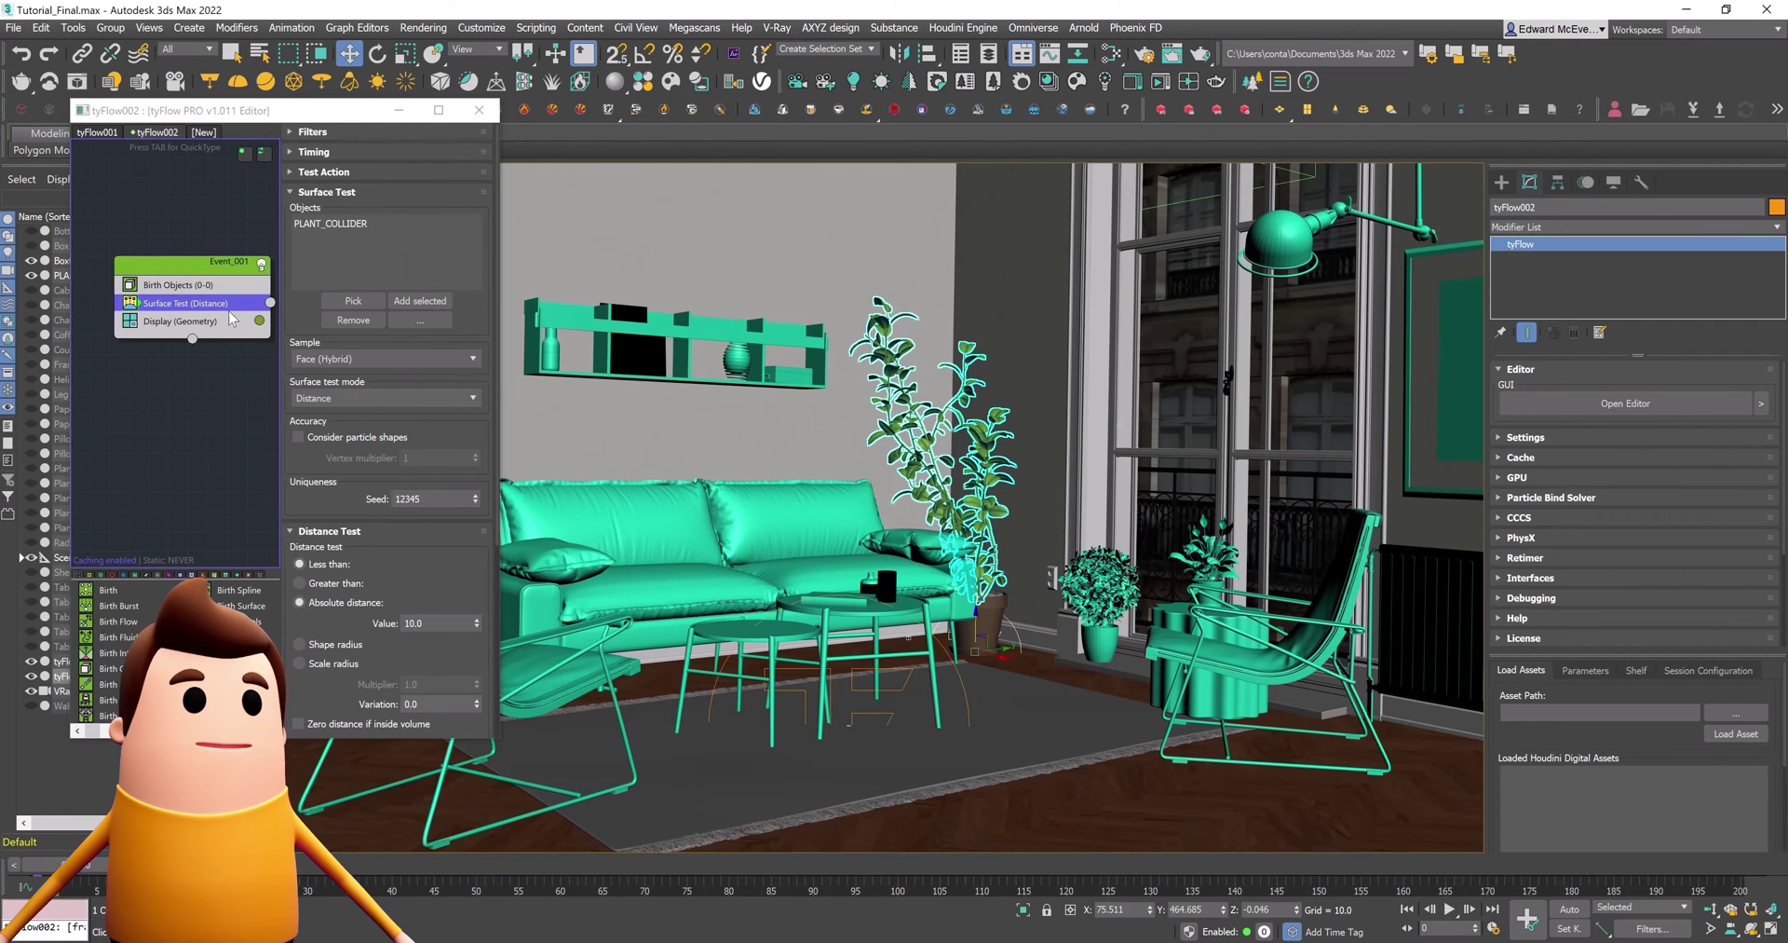
Create a second event with a Force operator and connect the Surface Test output to it
click(438, 110)
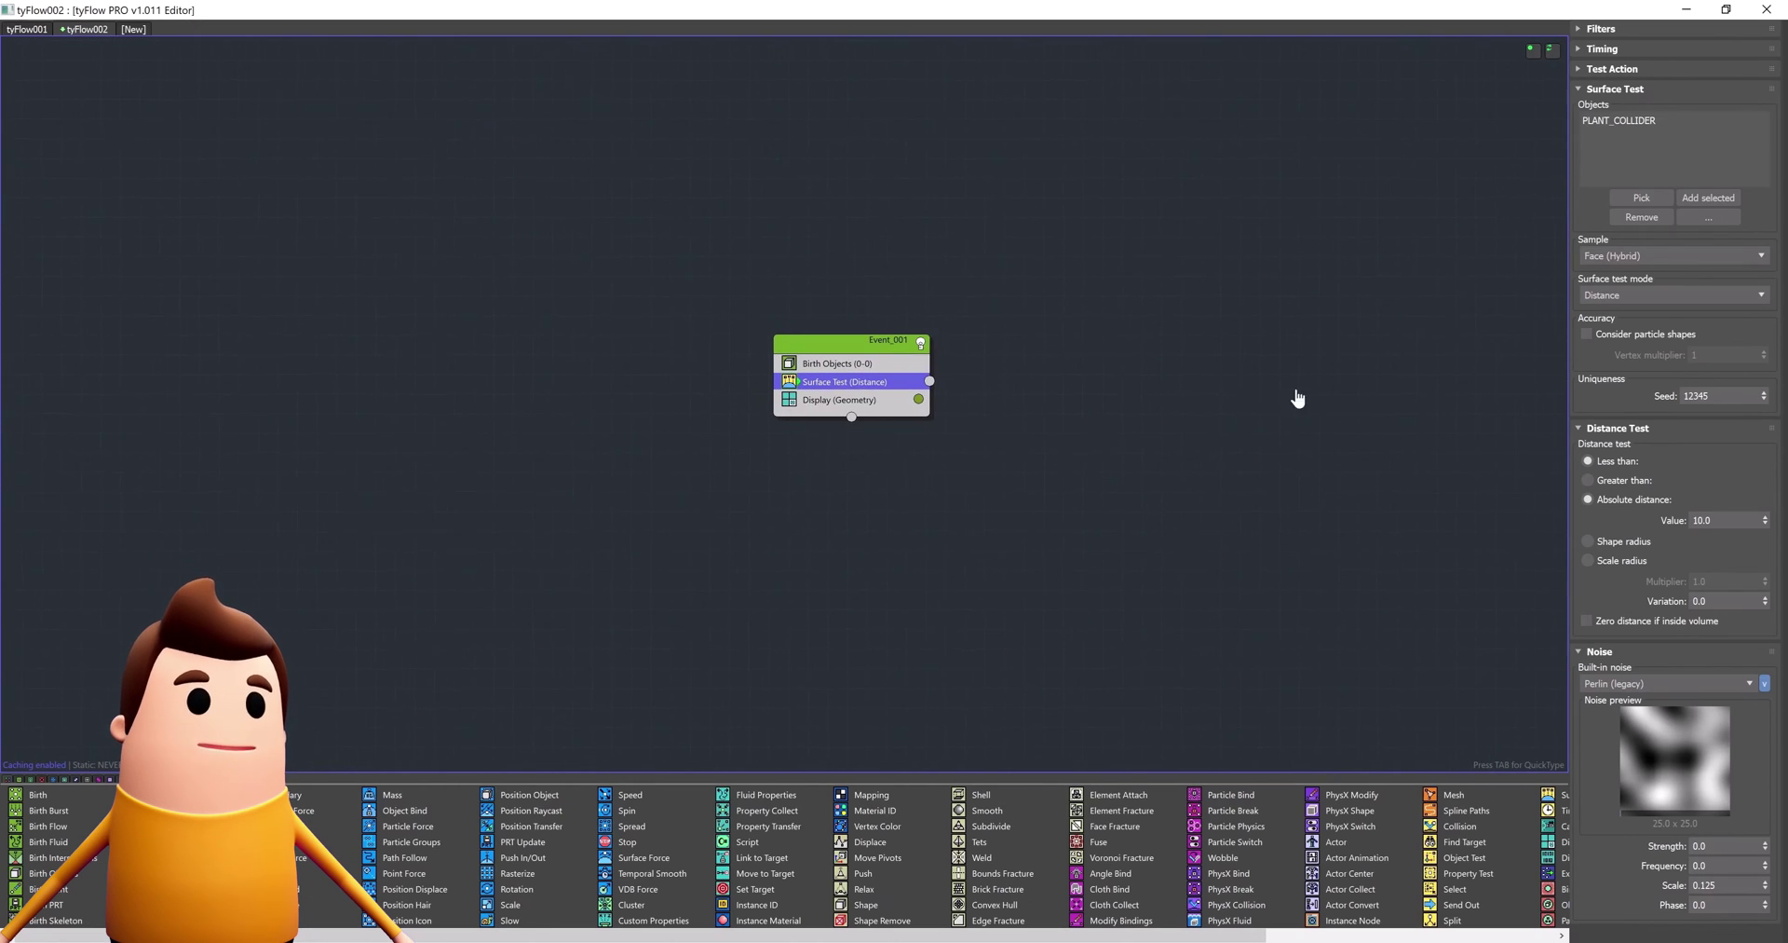
key(Tab)
text(force)
key(Return)
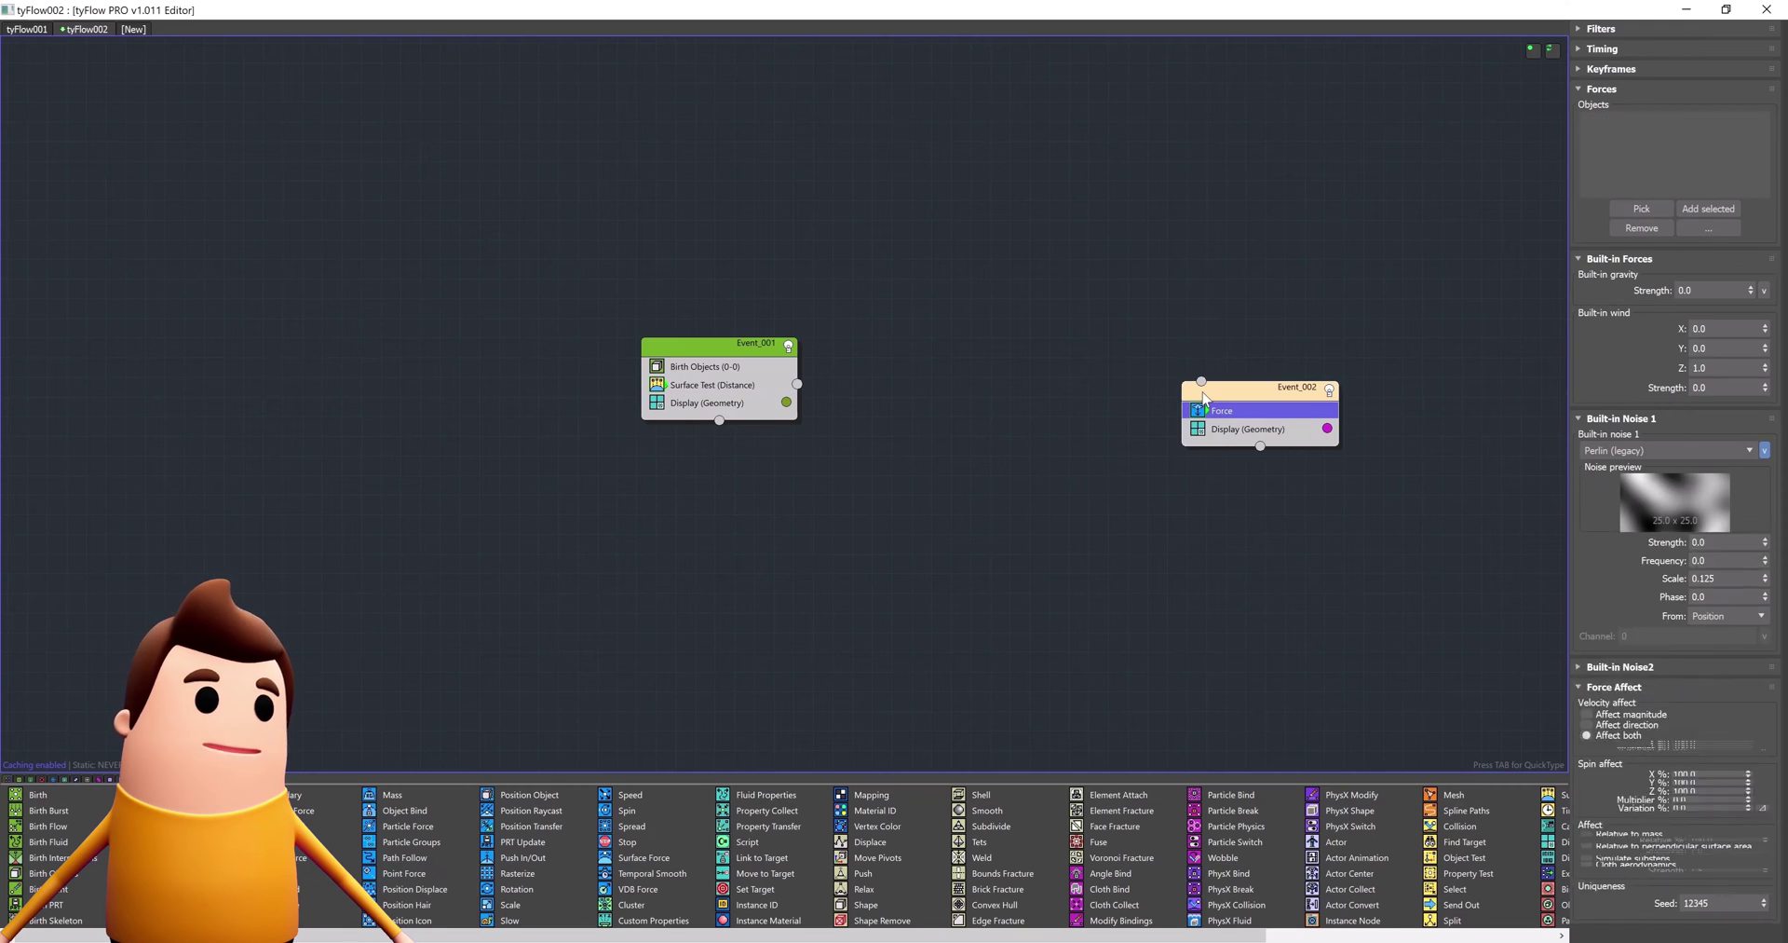
drag(1253, 398, 916, 484)
drag(798, 384, 865, 465)
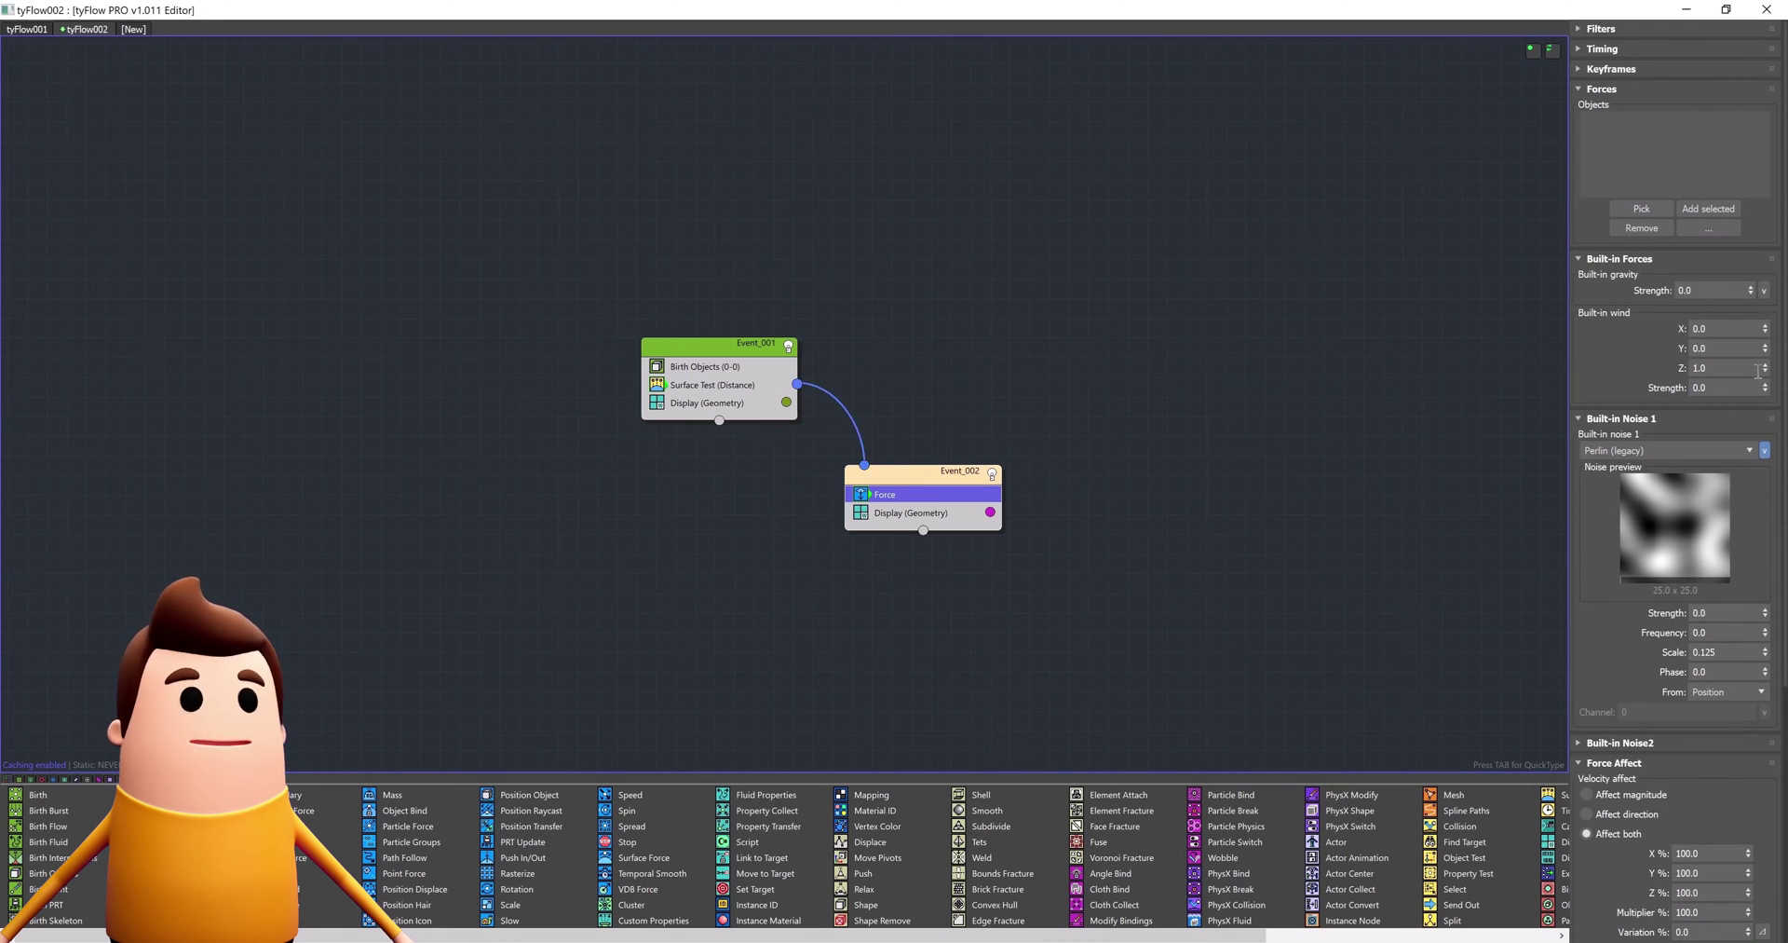
Set the Force operator's built-in wind strength to 0.2 and its Noise 1 strength to 0.2
click(1725, 387)
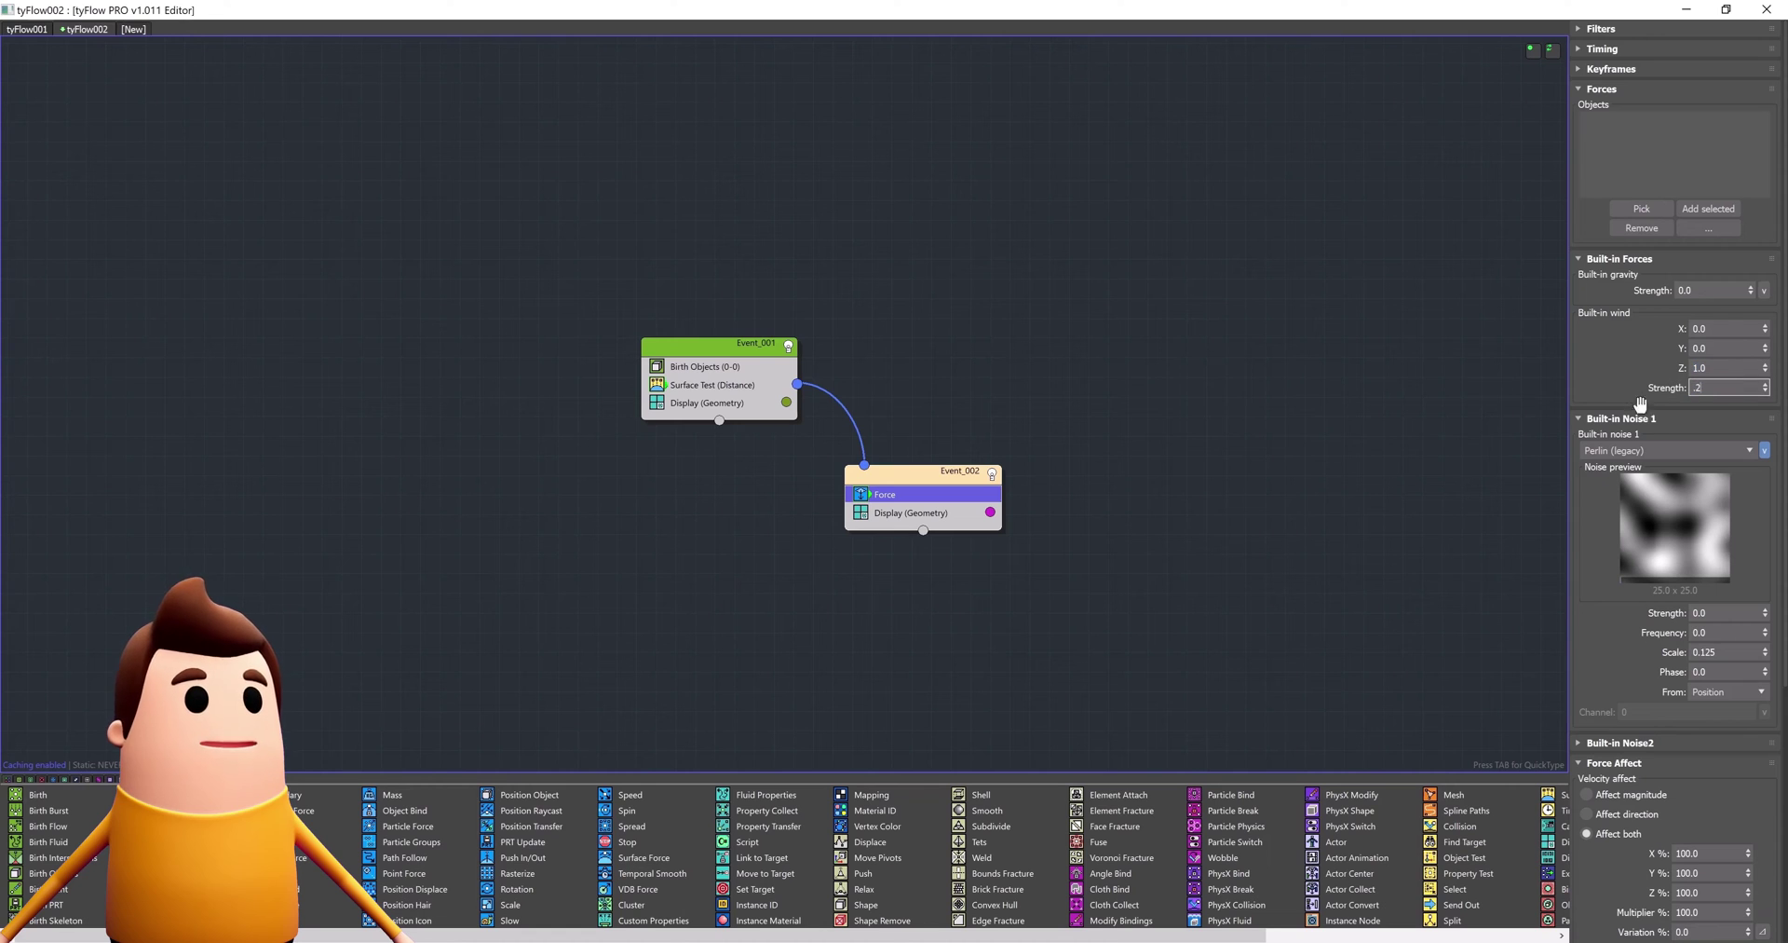
key(Return)
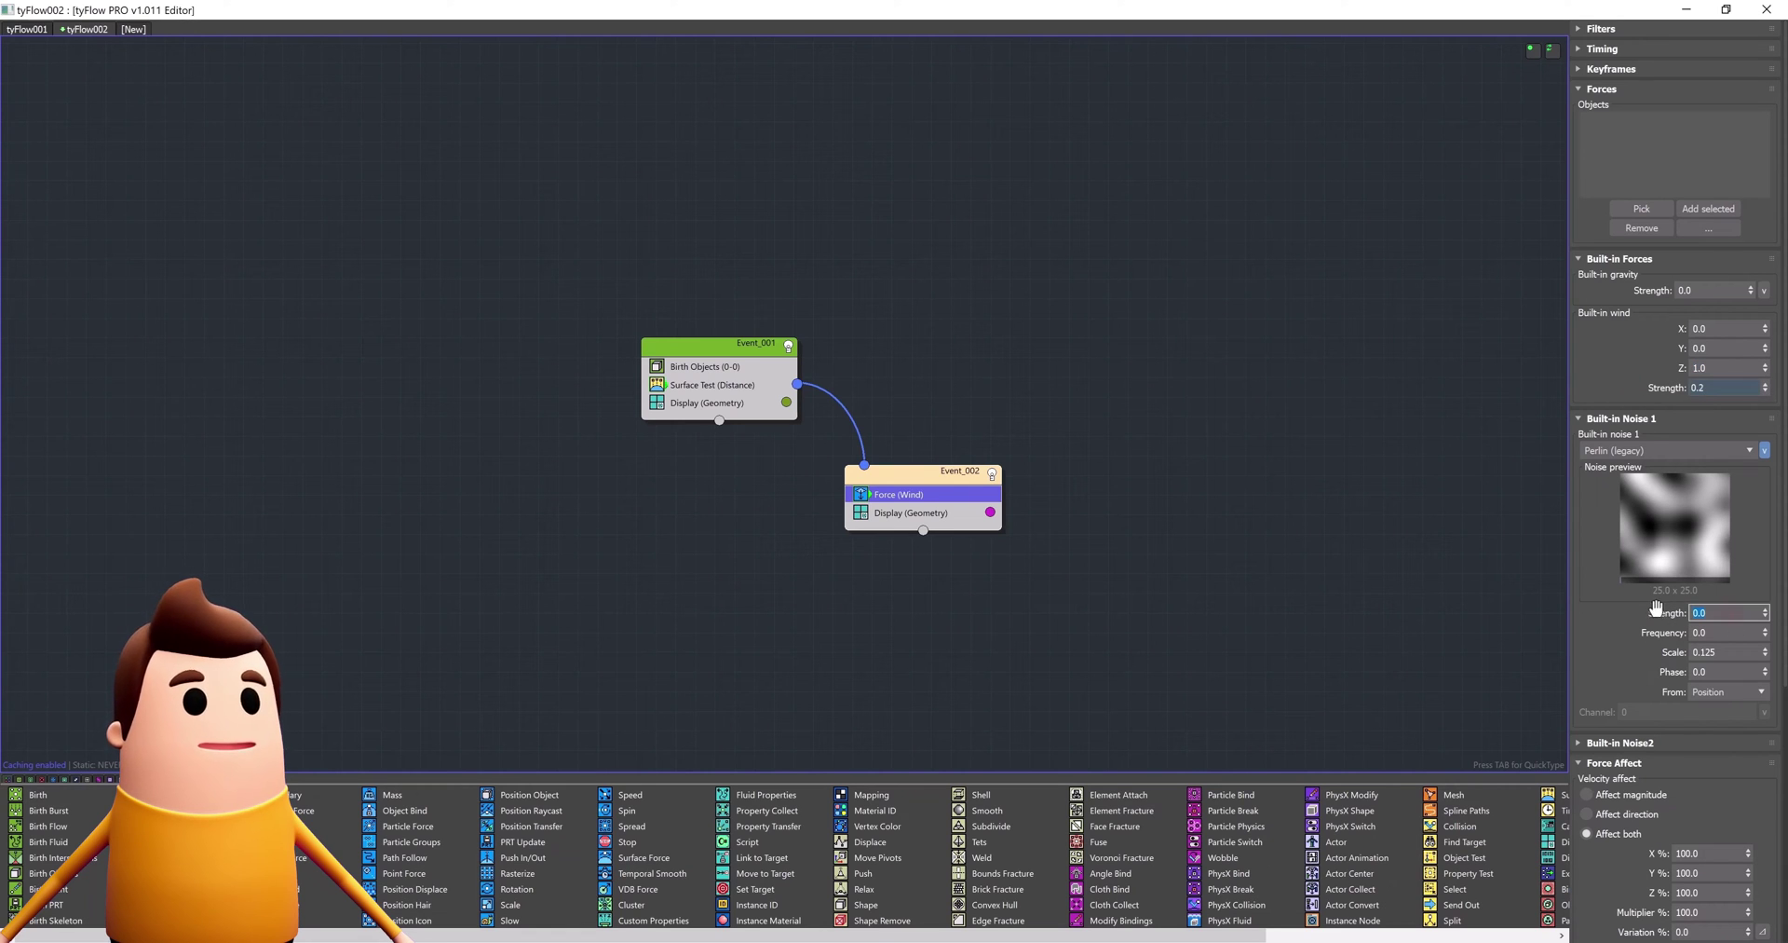
key(Return)
Add a Spin operator to Event_002 and place it below the Force operator
right_click(967, 492)
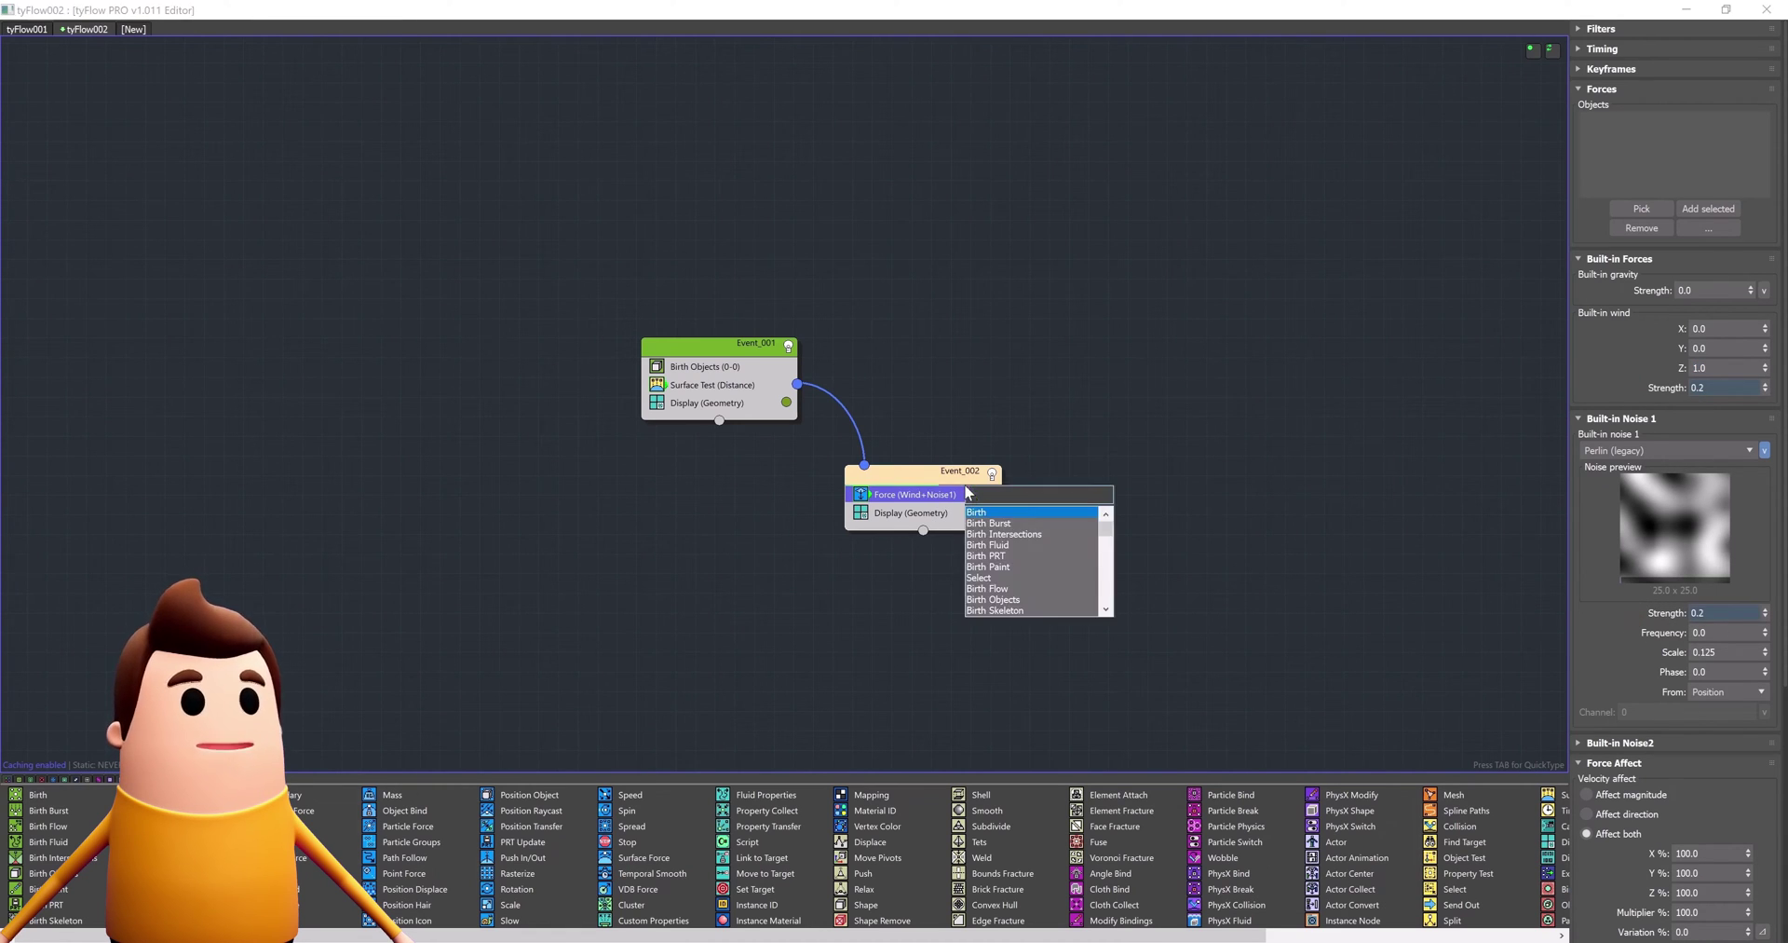
click(969, 493)
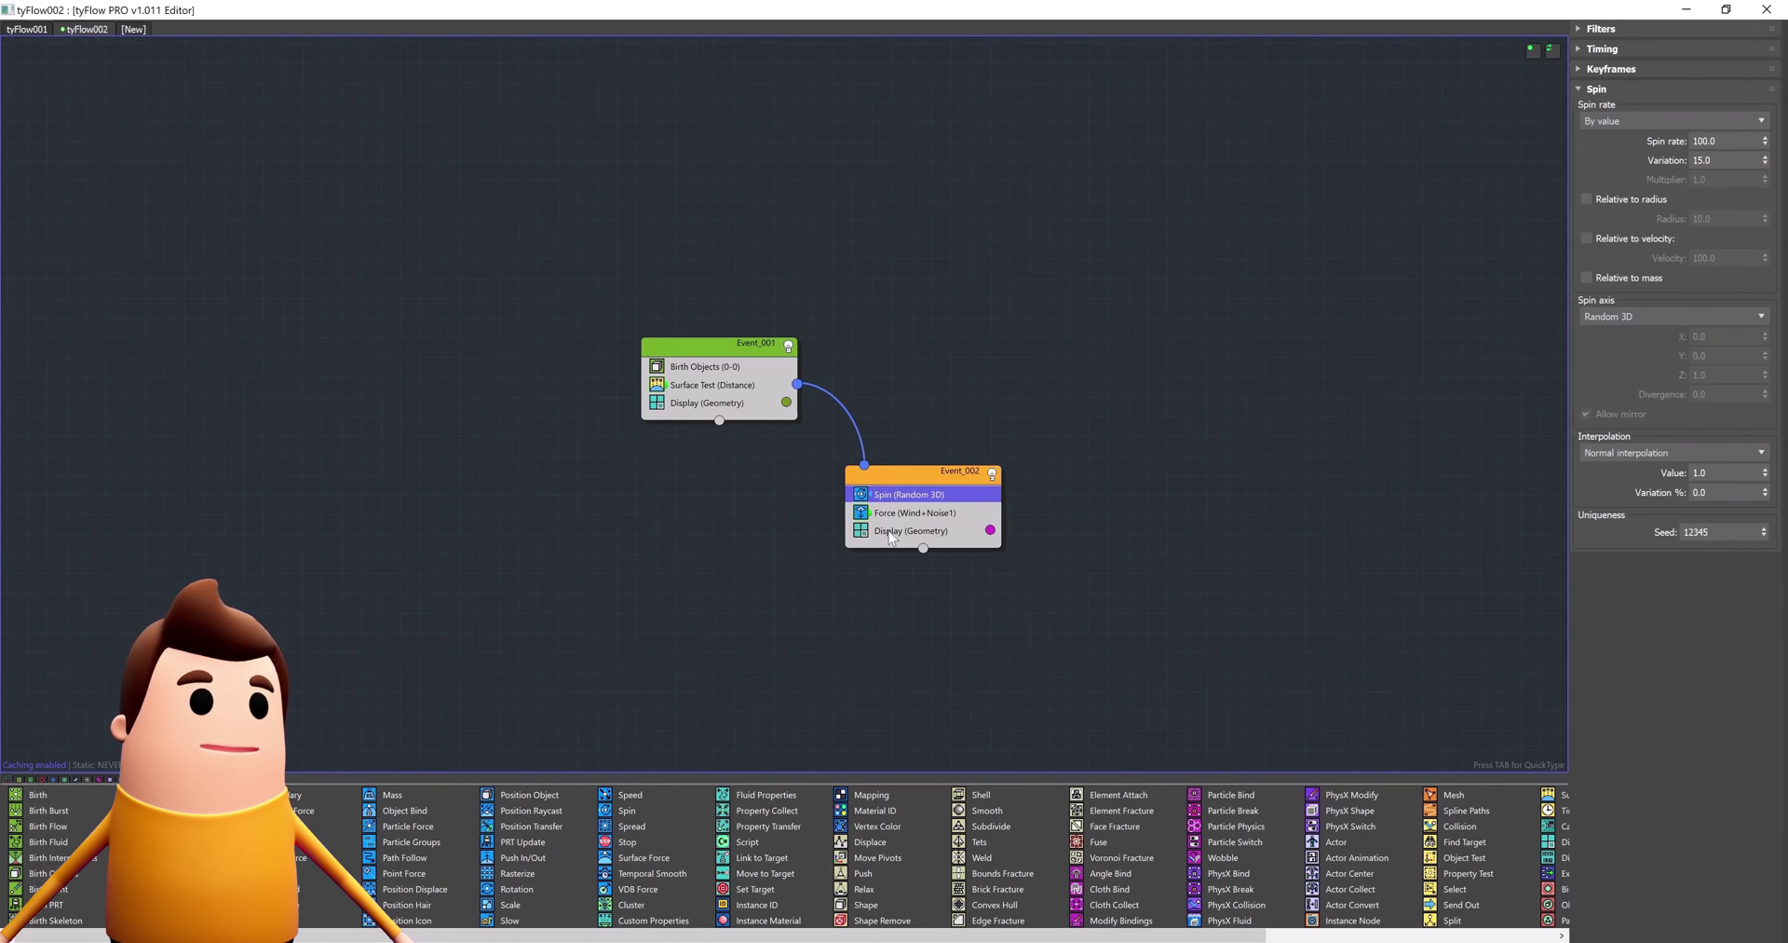
drag(959, 503, 969, 526)
Add a Mesh operator below Display in Event_001 and copy it to the end of Event_002
click(721, 402)
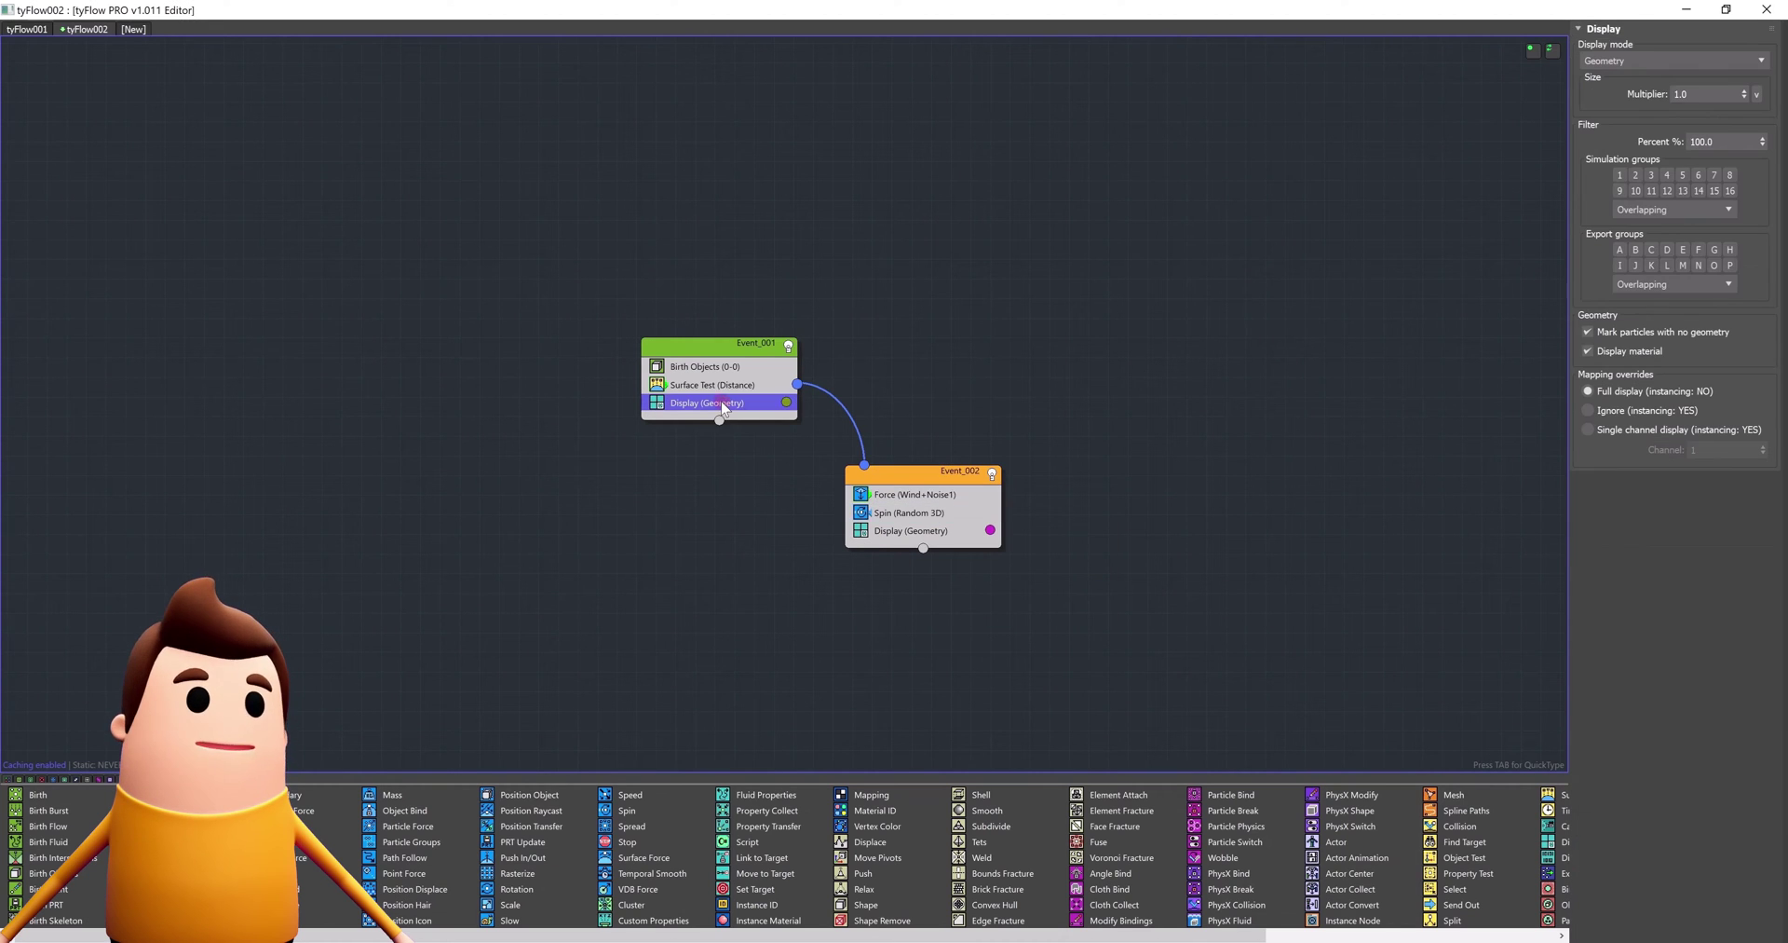
key(Tab)
text(mesh)
key(Return)
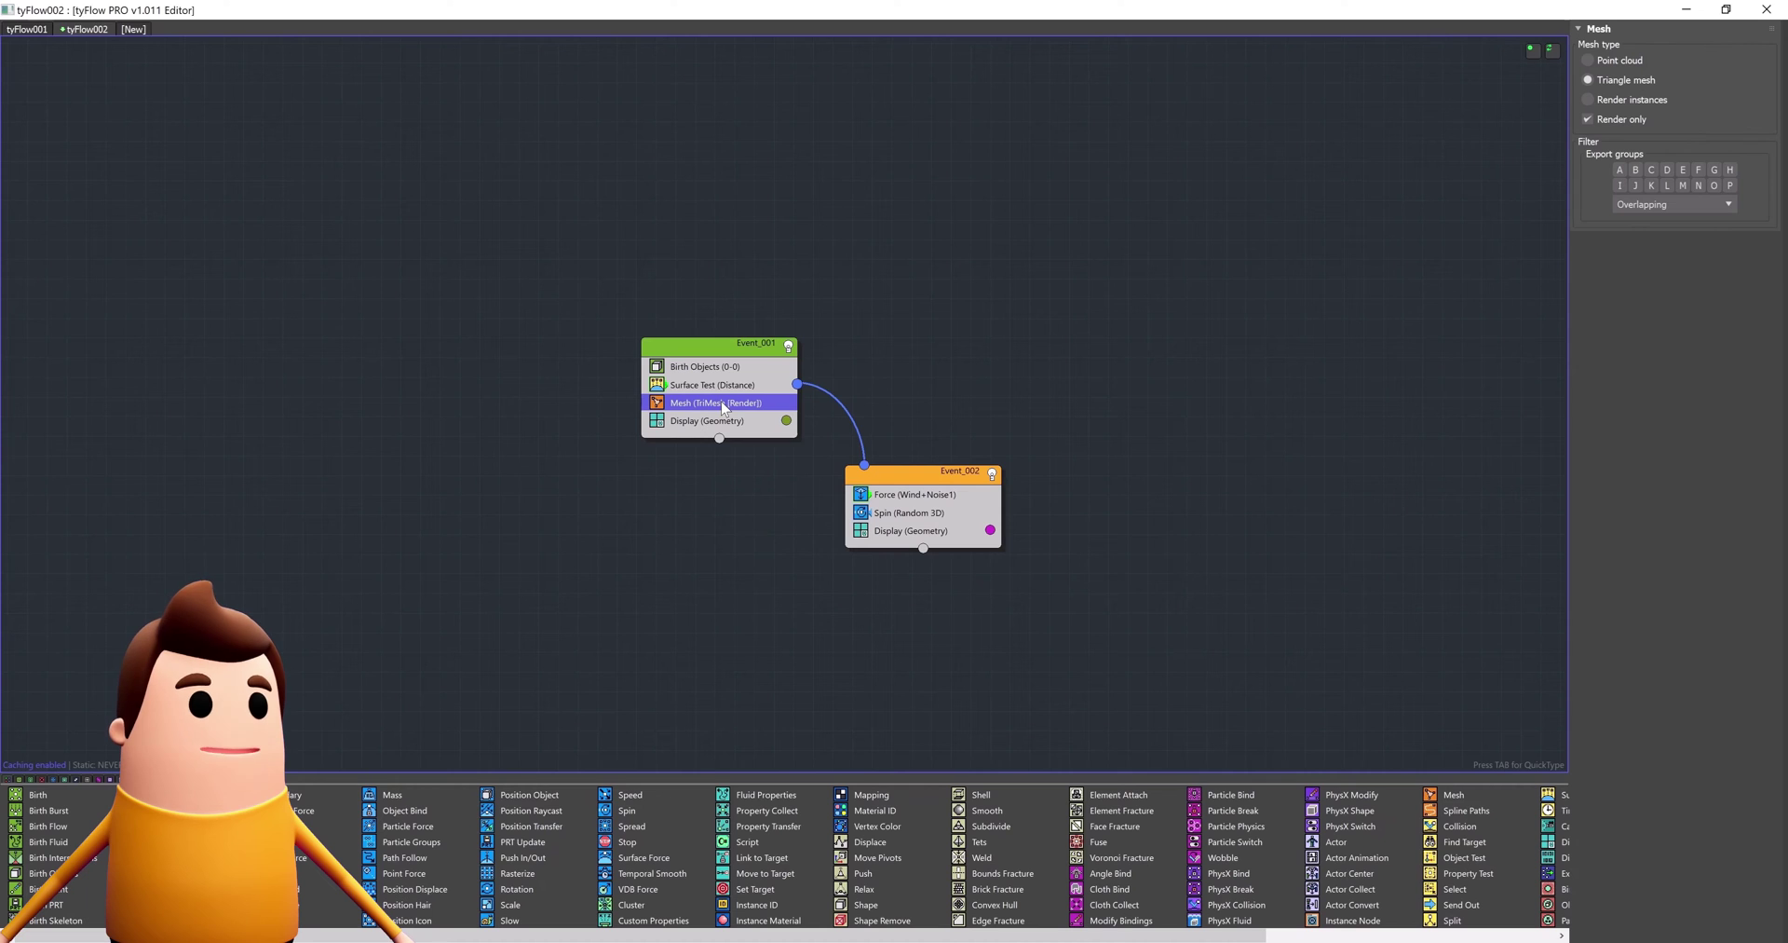
drag(747, 429, 919, 544)
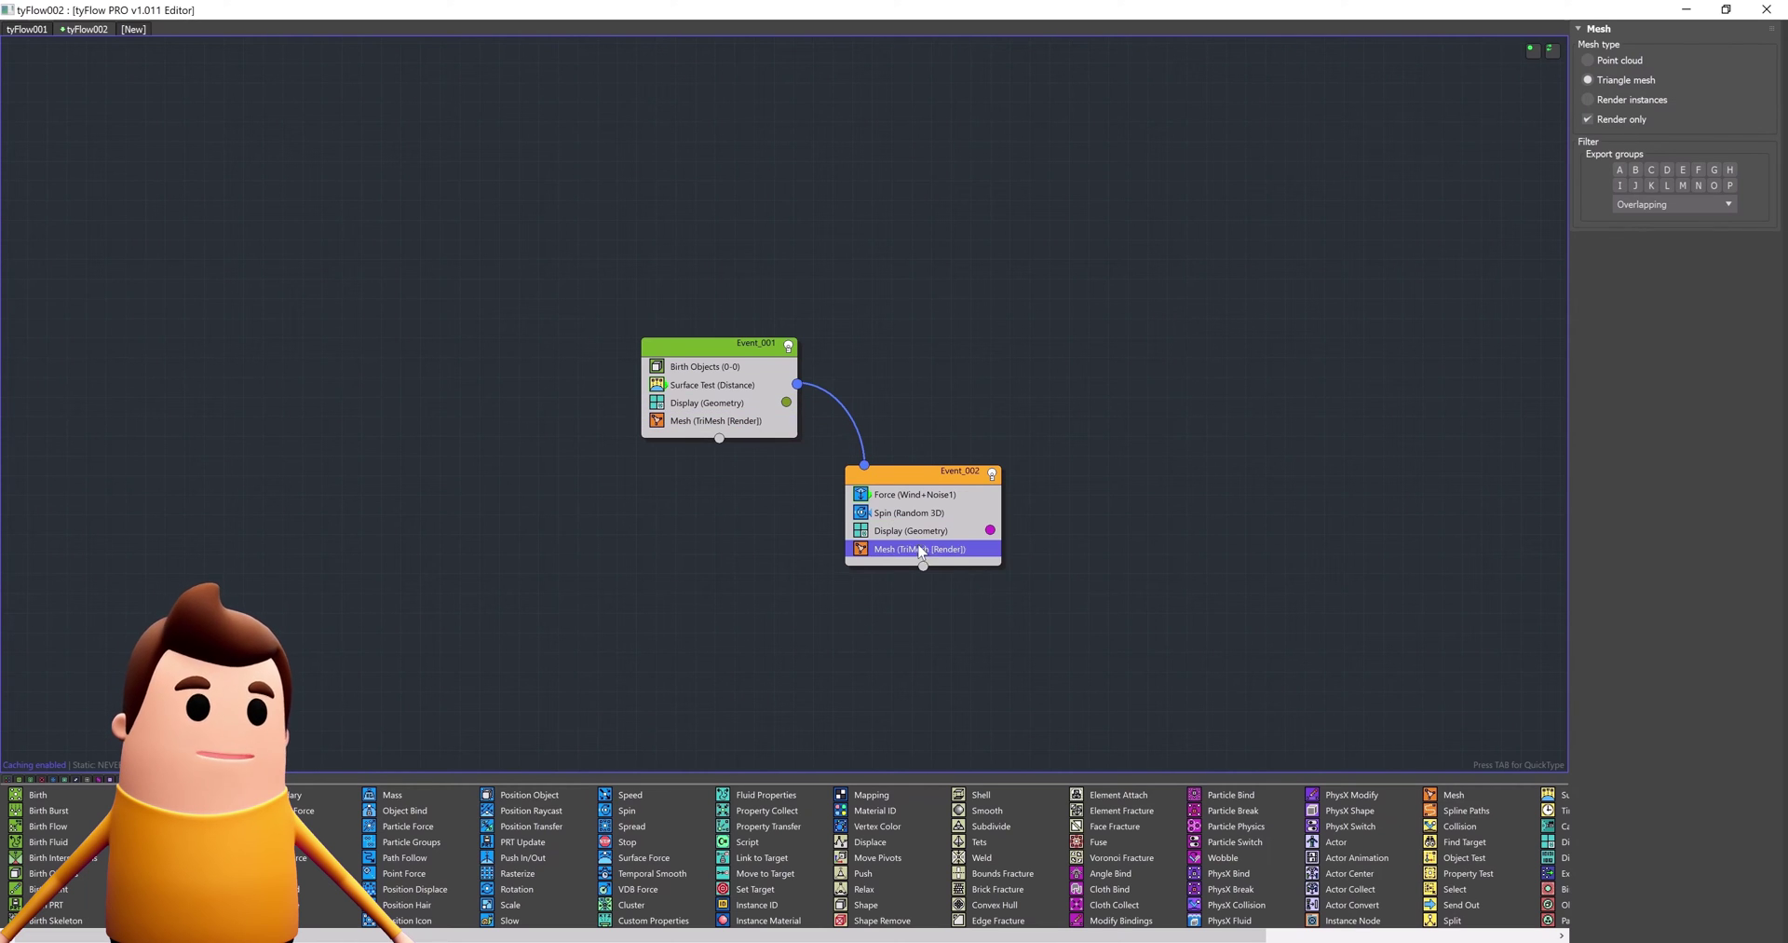
Set the Surface Test mode to Volume (inside) with noise strength 0.2, and preview the leaves along the timeline
click(690, 386)
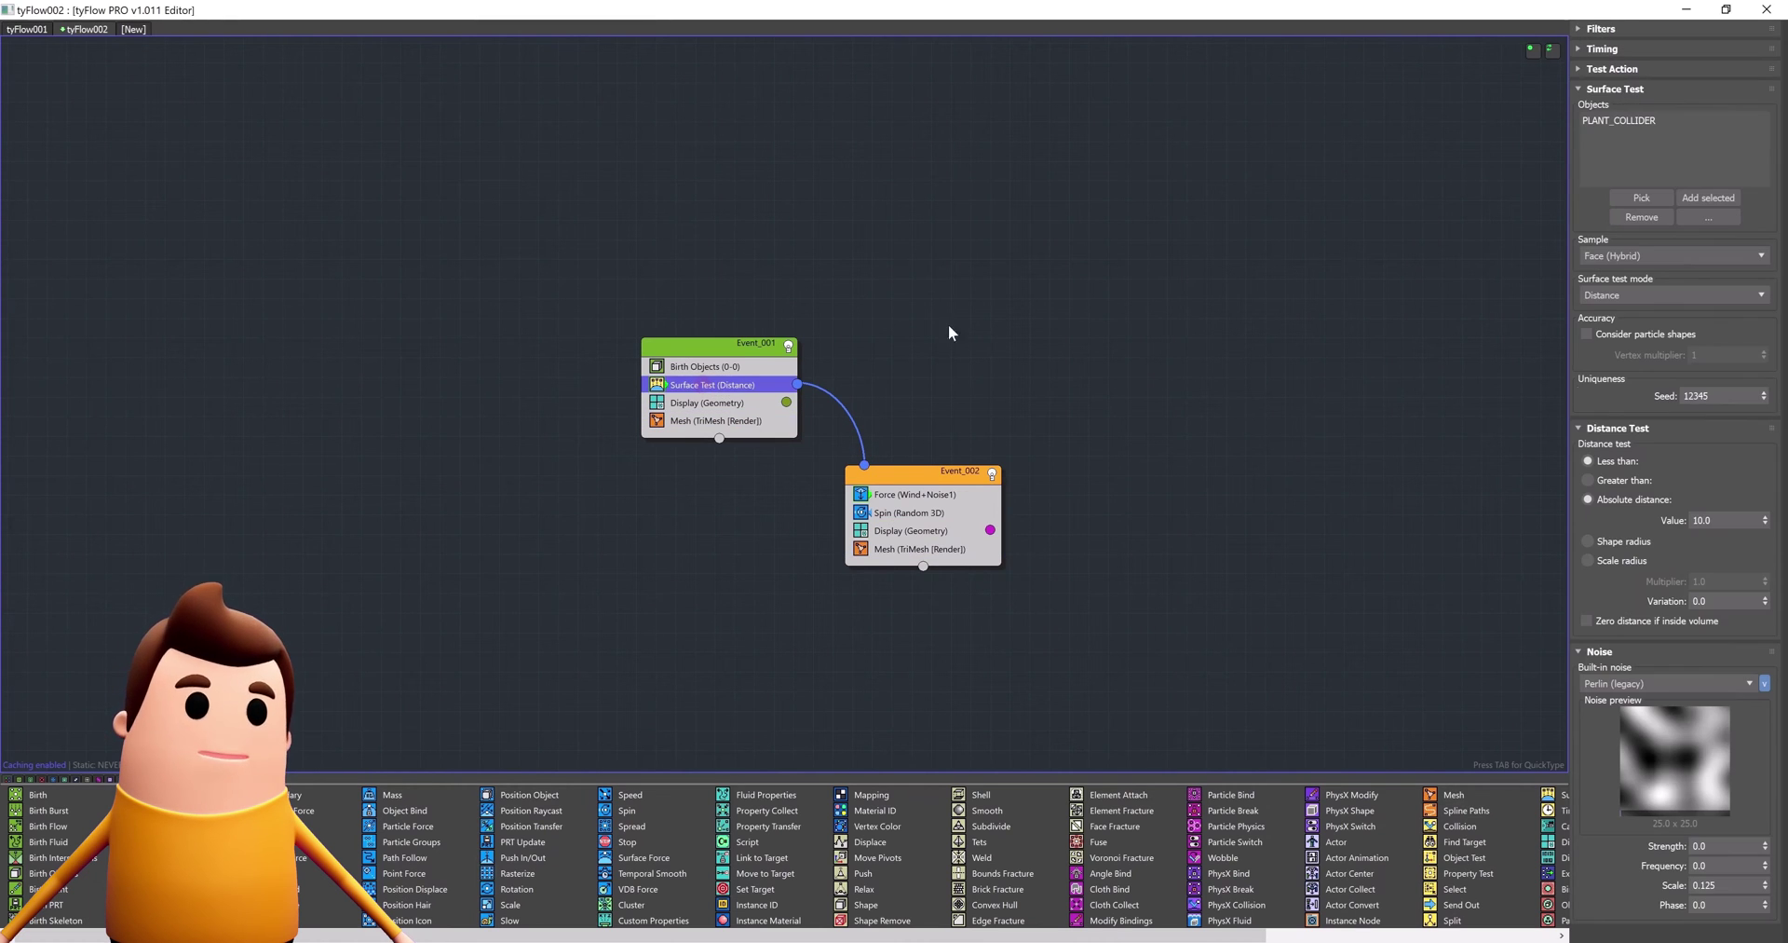
click(1692, 289)
click(1630, 505)
scroll(1624, 289, up, 2)
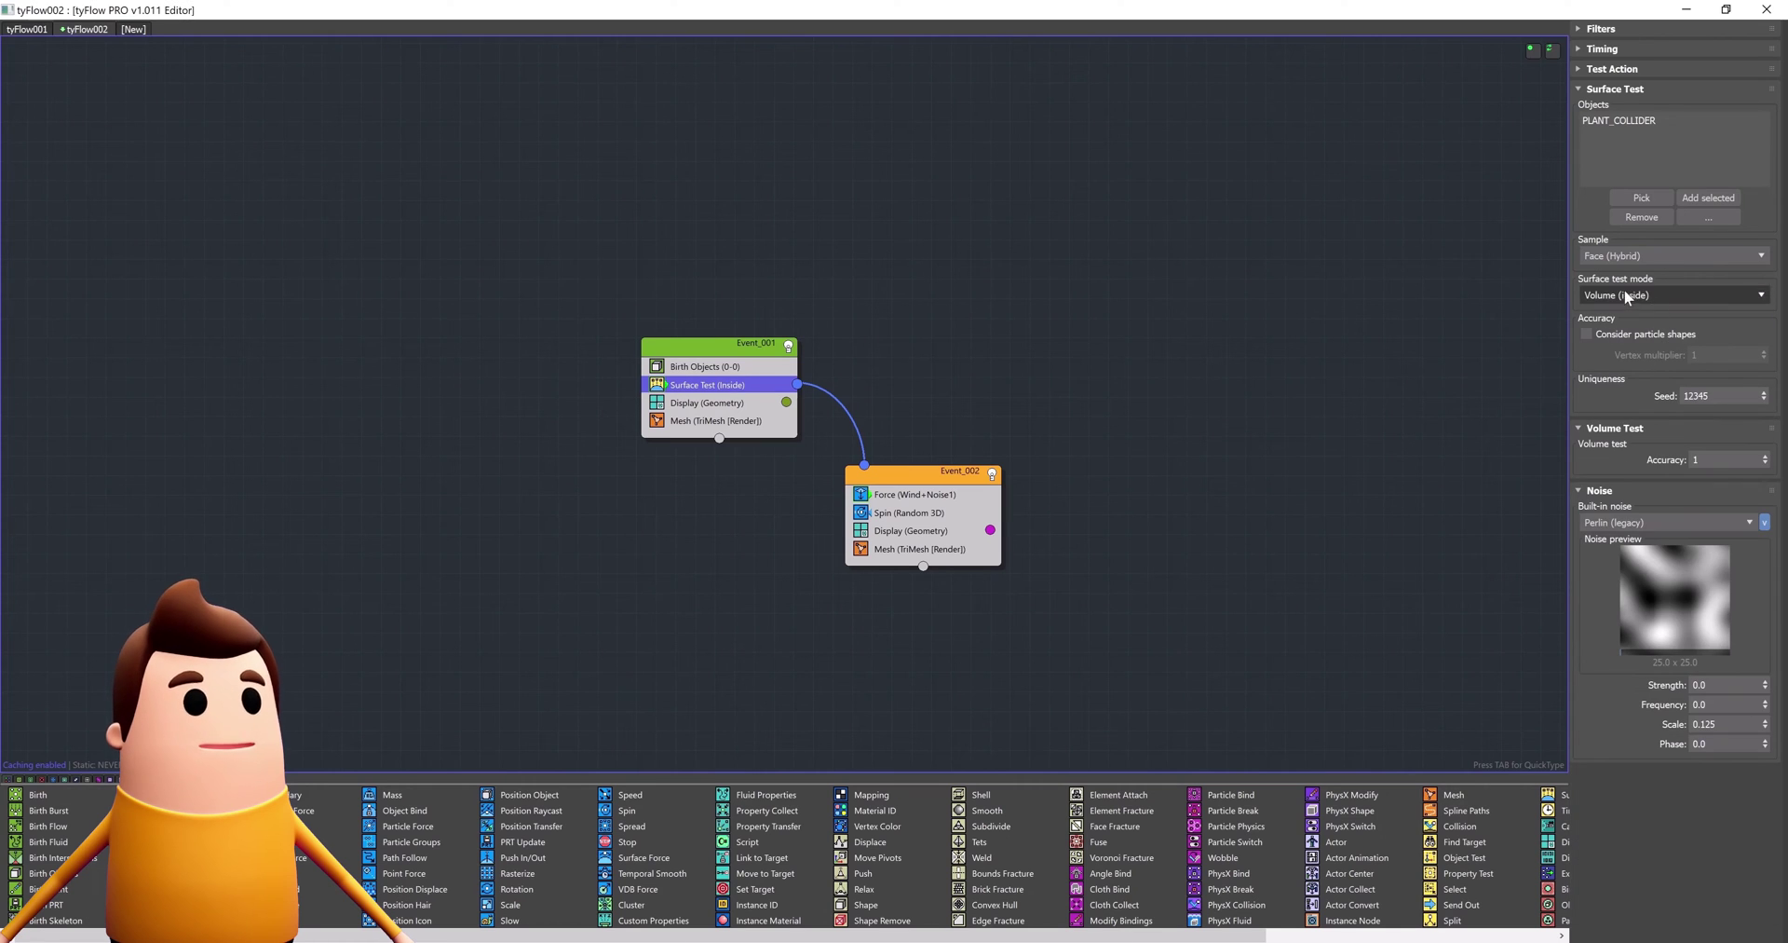
double_click(1726, 683)
text(0.2)
key(Return)
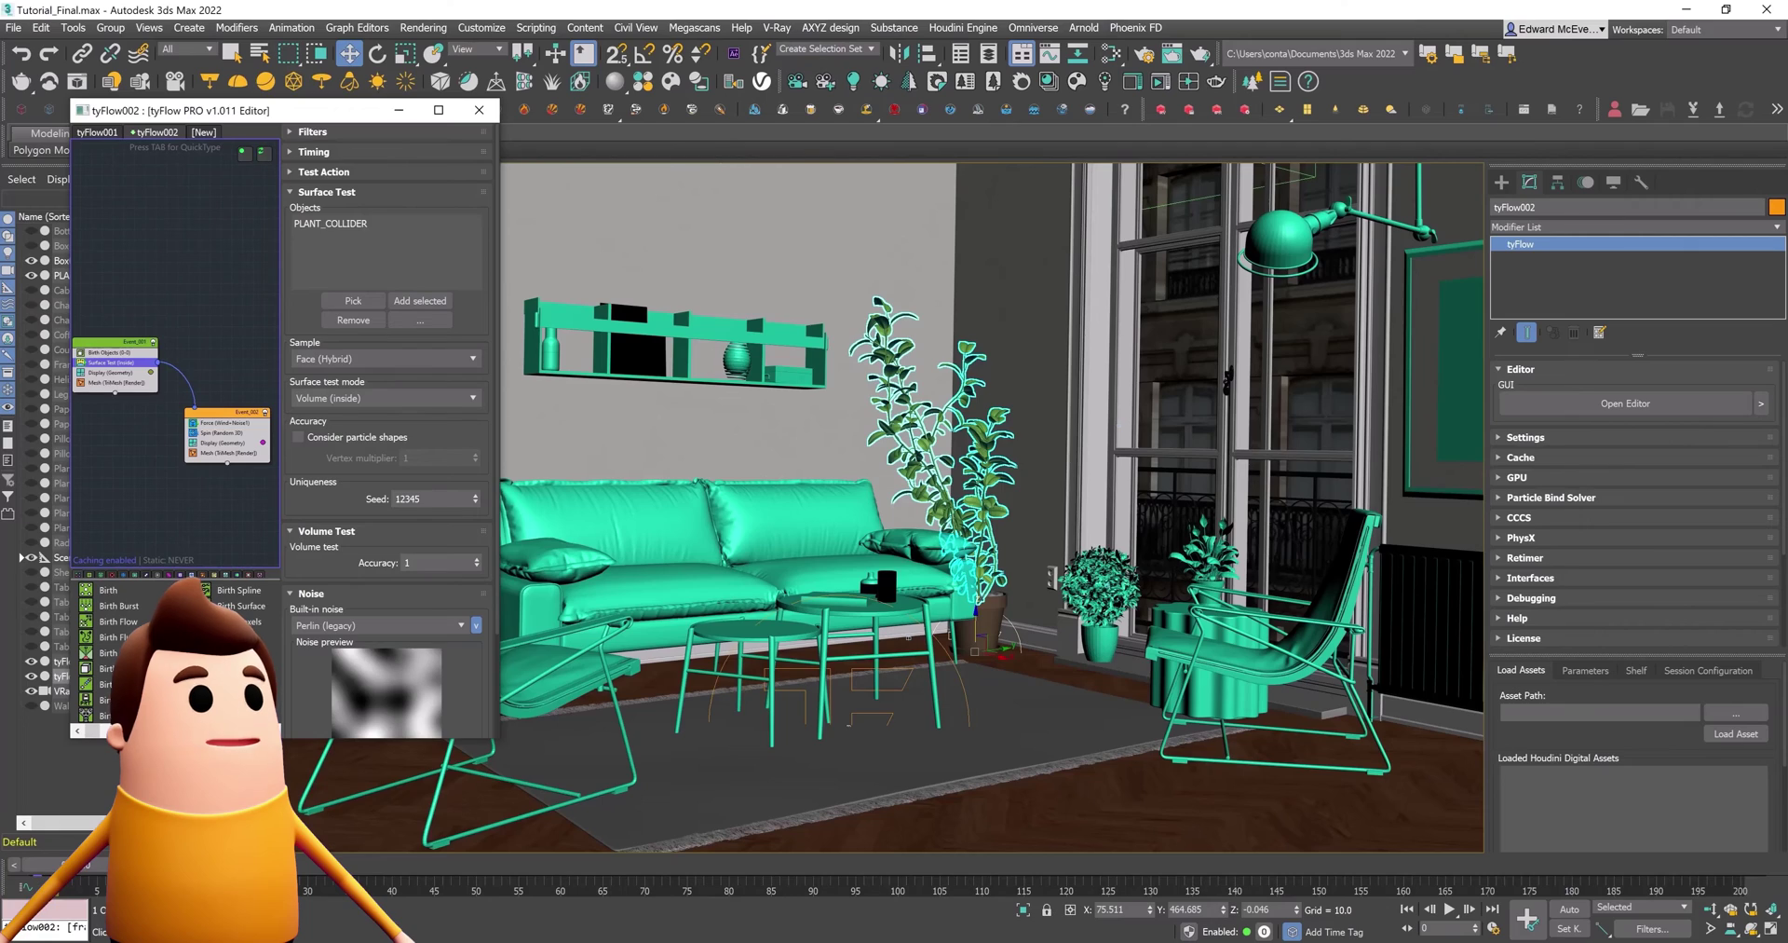
drag(97, 864, 1425, 775)
drag(1590, 785, 37, 842)
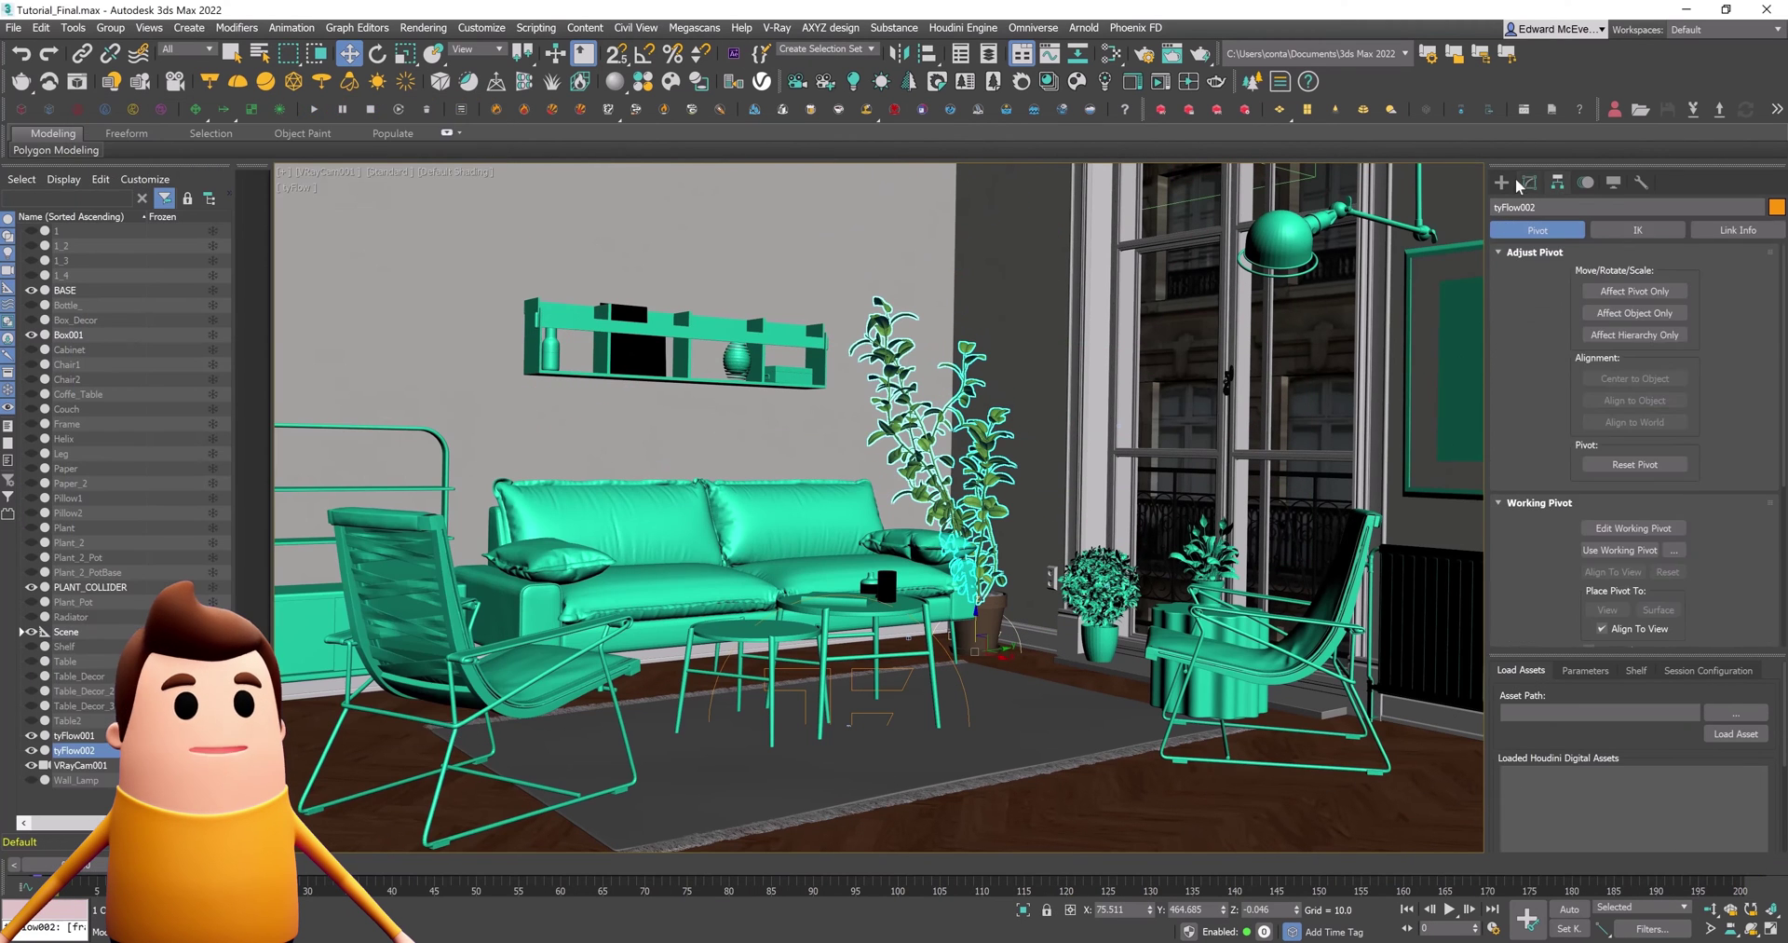
Add the plant pot BASE to the Birth Objects list of tyFlow002 and preview the simulation along the timeline
click(1529, 184)
click(1660, 410)
click(110, 352)
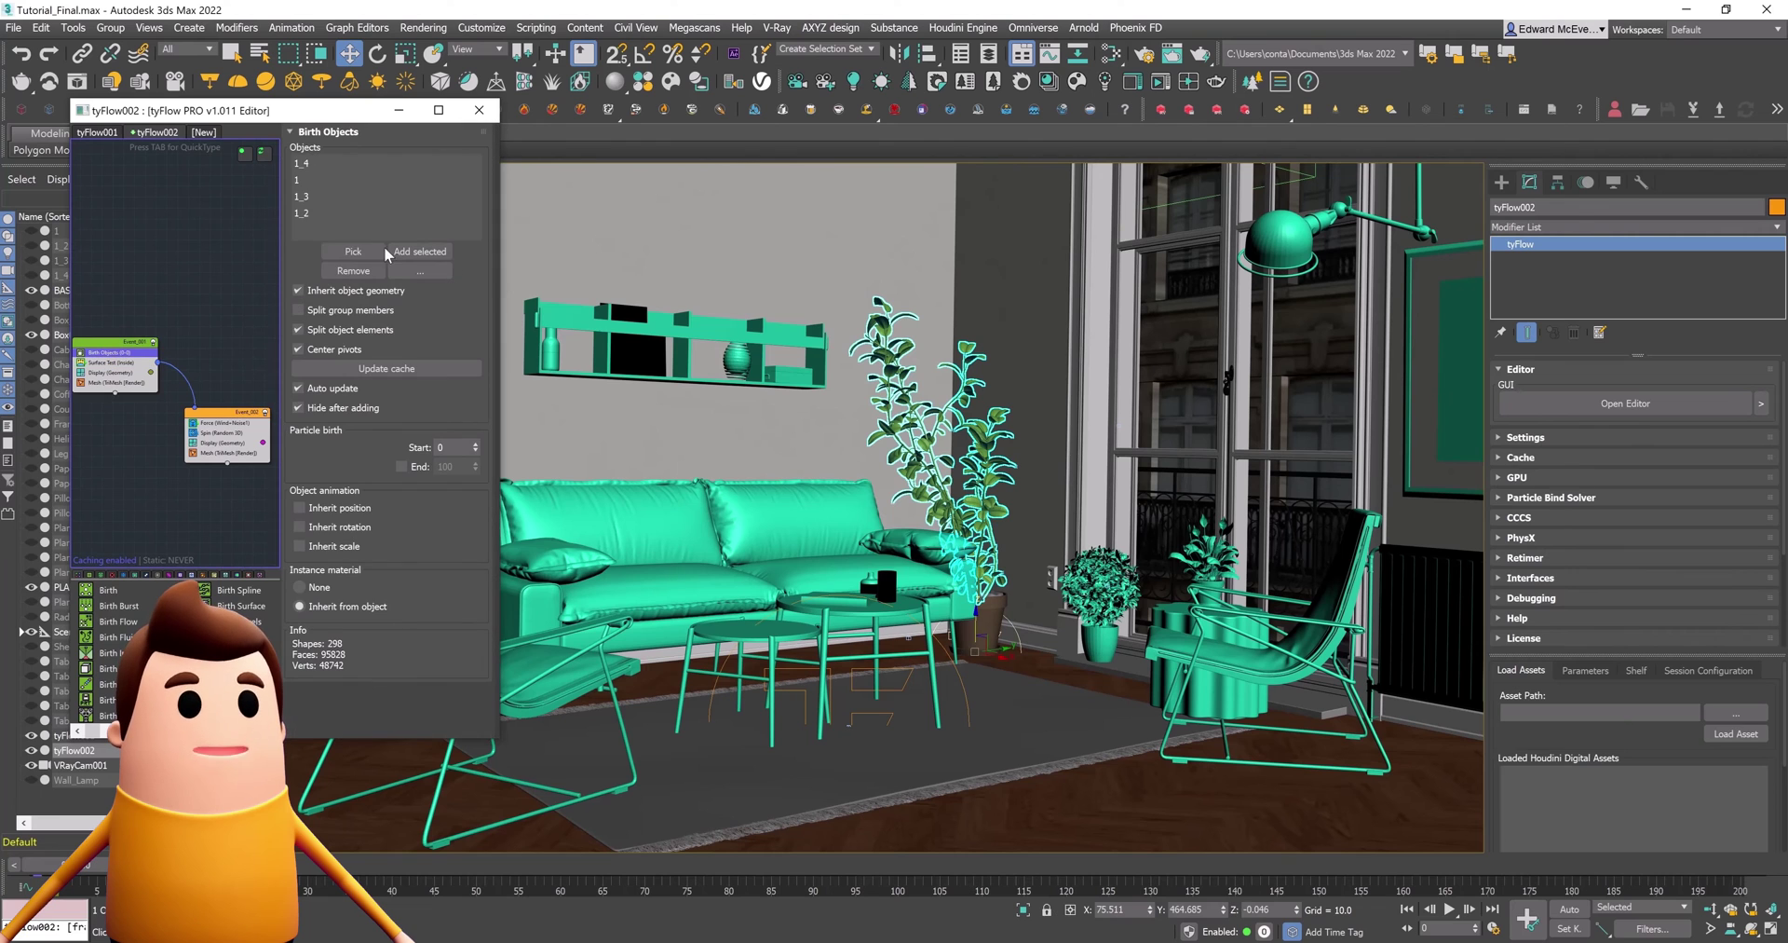
click(353, 251)
click(979, 632)
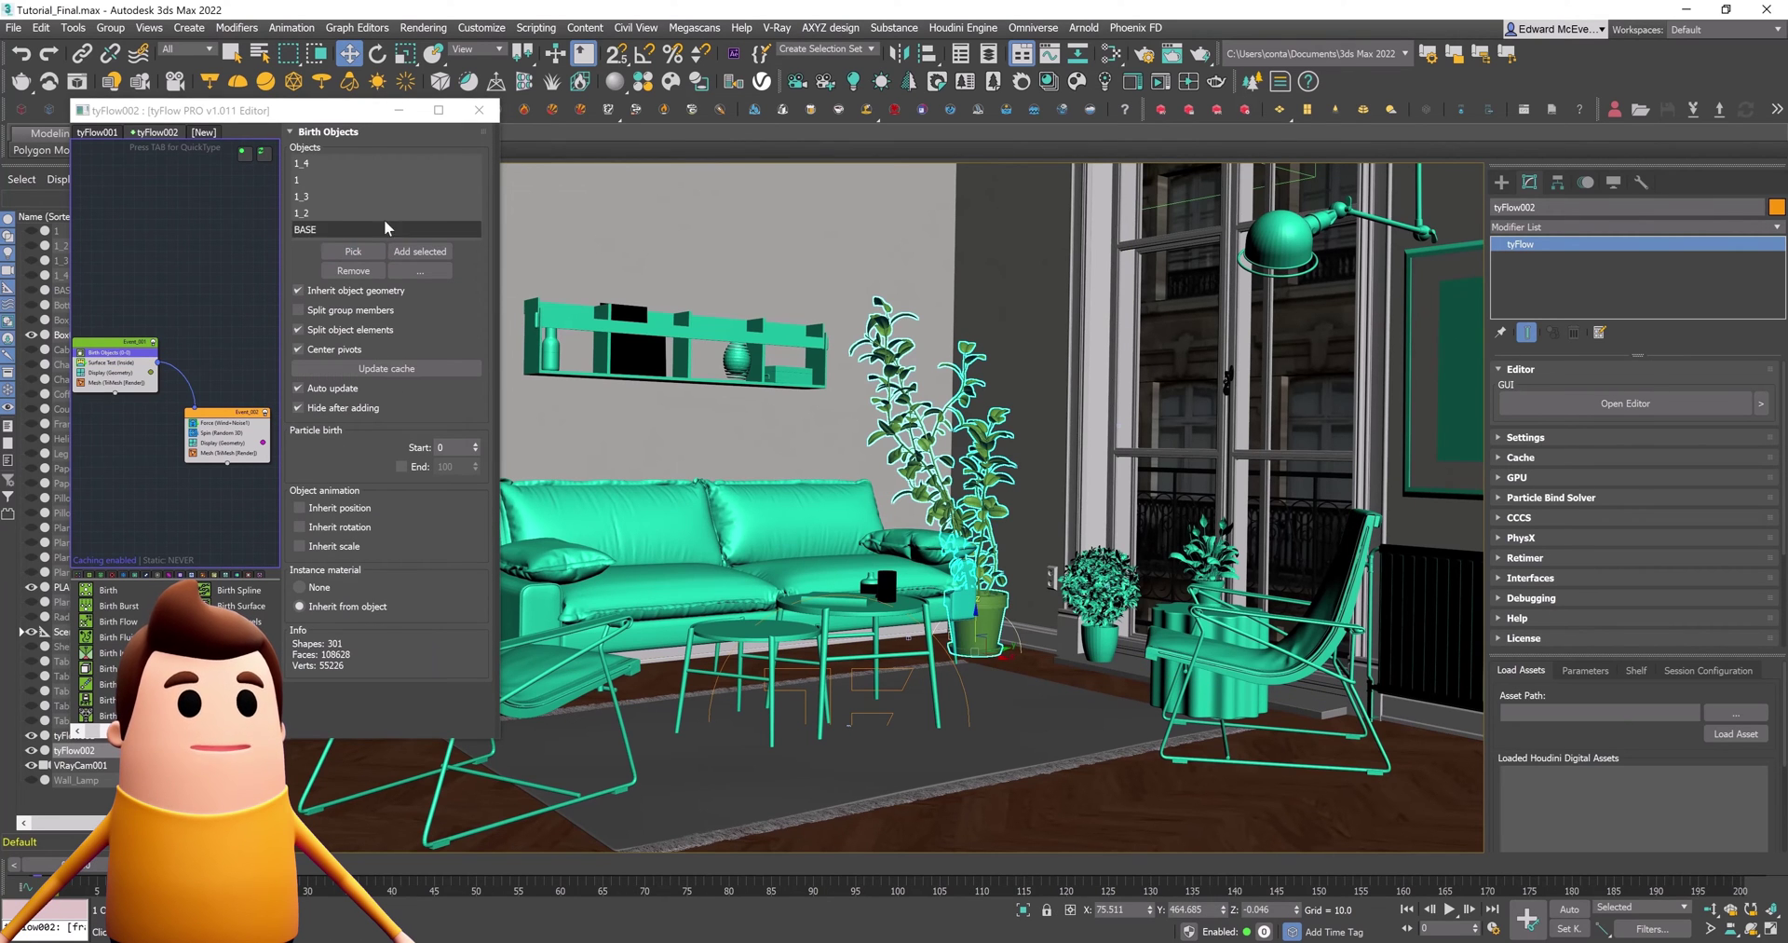
click(493, 112)
drag(735, 886, 308, 865)
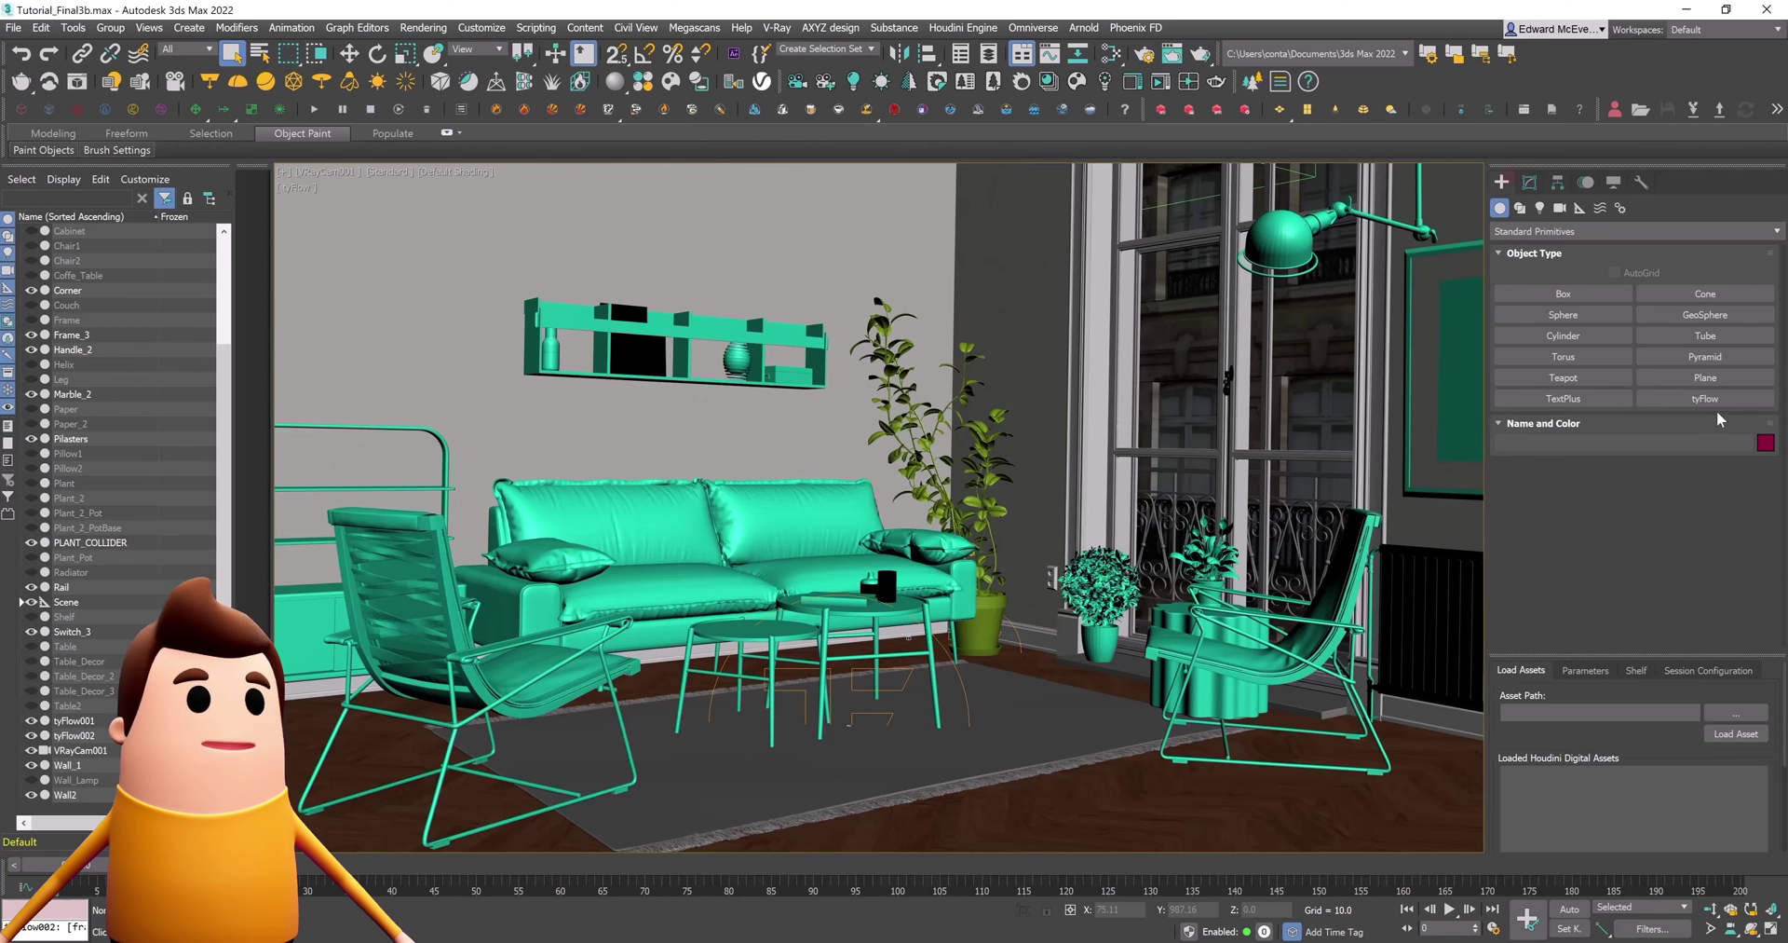
Create a third tyFlow object in the room and align it to Wall_1 in X, Y and Z, pivot to pivot
click(1705, 398)
drag(1001, 724, 1064, 736)
click(707, 447)
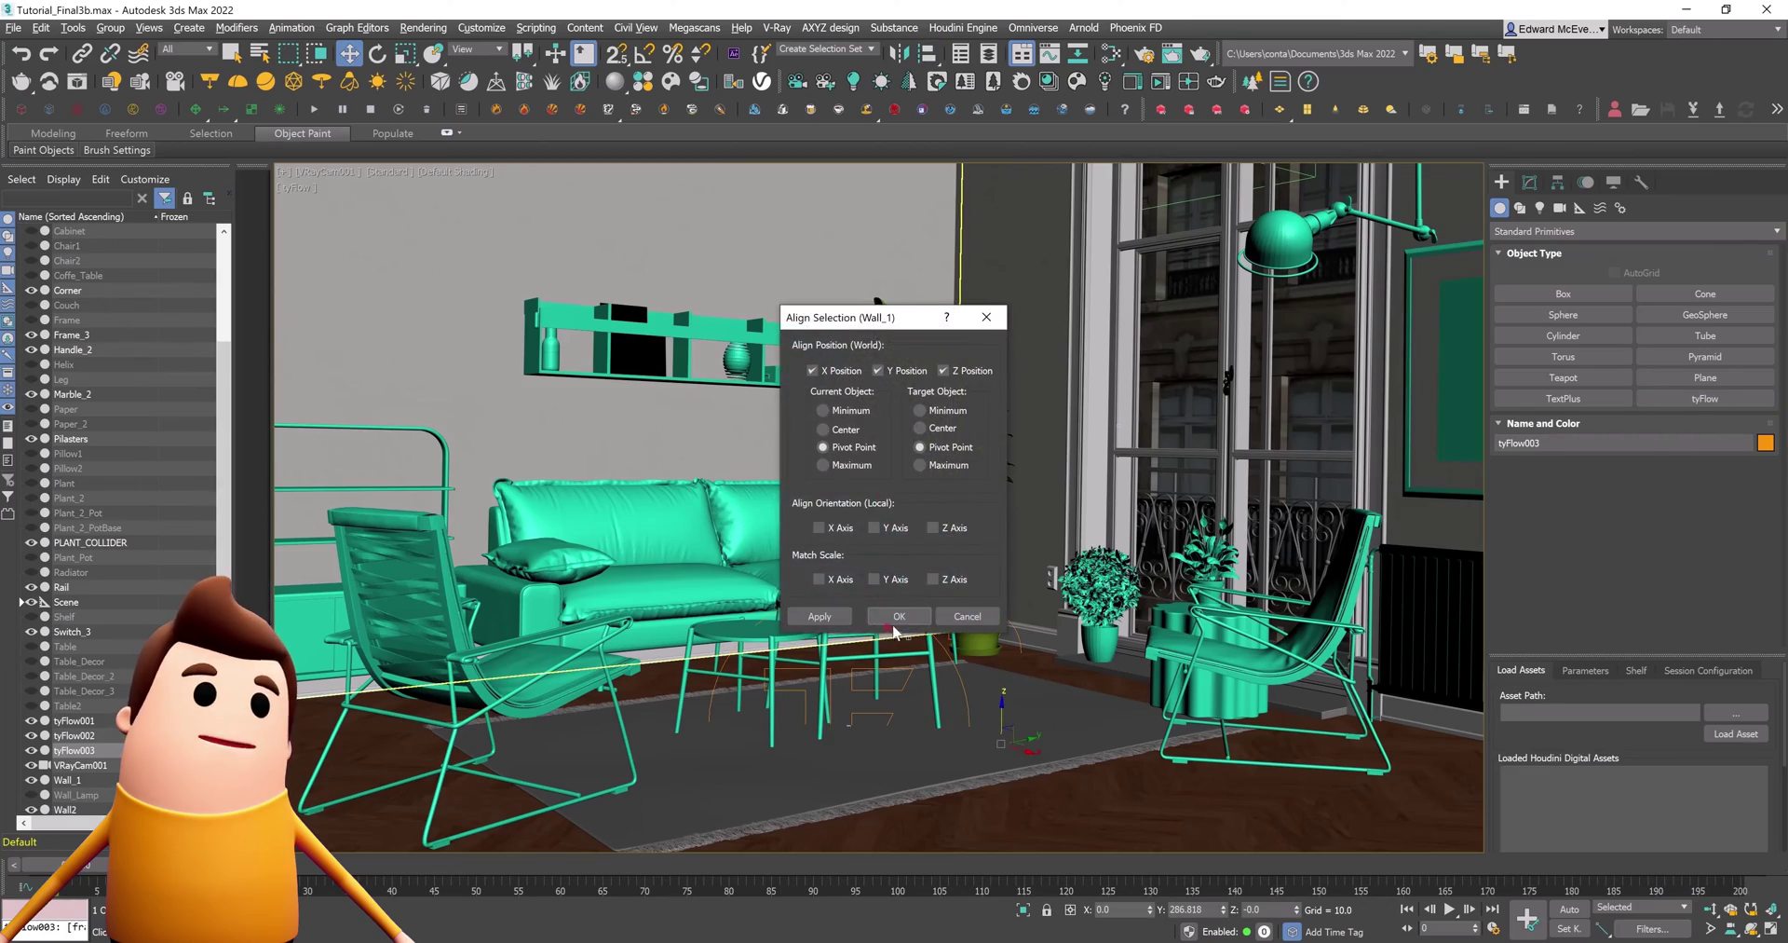
click(892, 629)
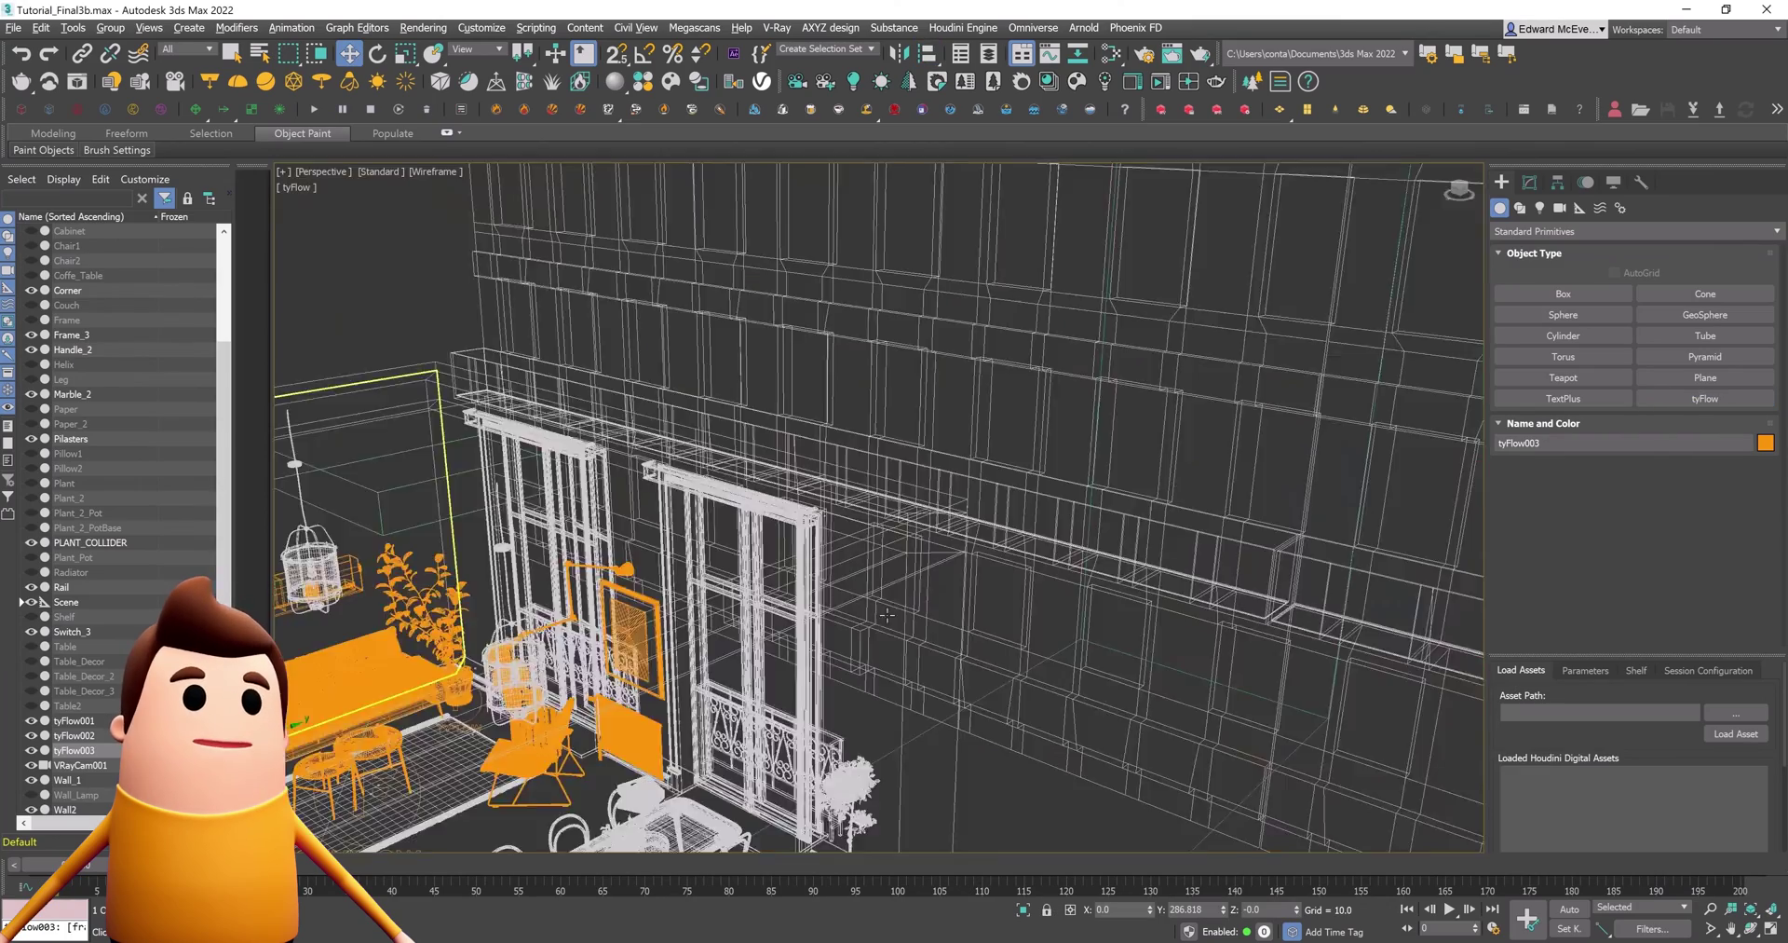
Create a sphere beside the room and align it to Wall_1 in X, Y and Z, pivot to pivot
alt+middle_drag(888, 615, 898, 713)
scroll(879, 622, down, 8)
click(1604, 314)
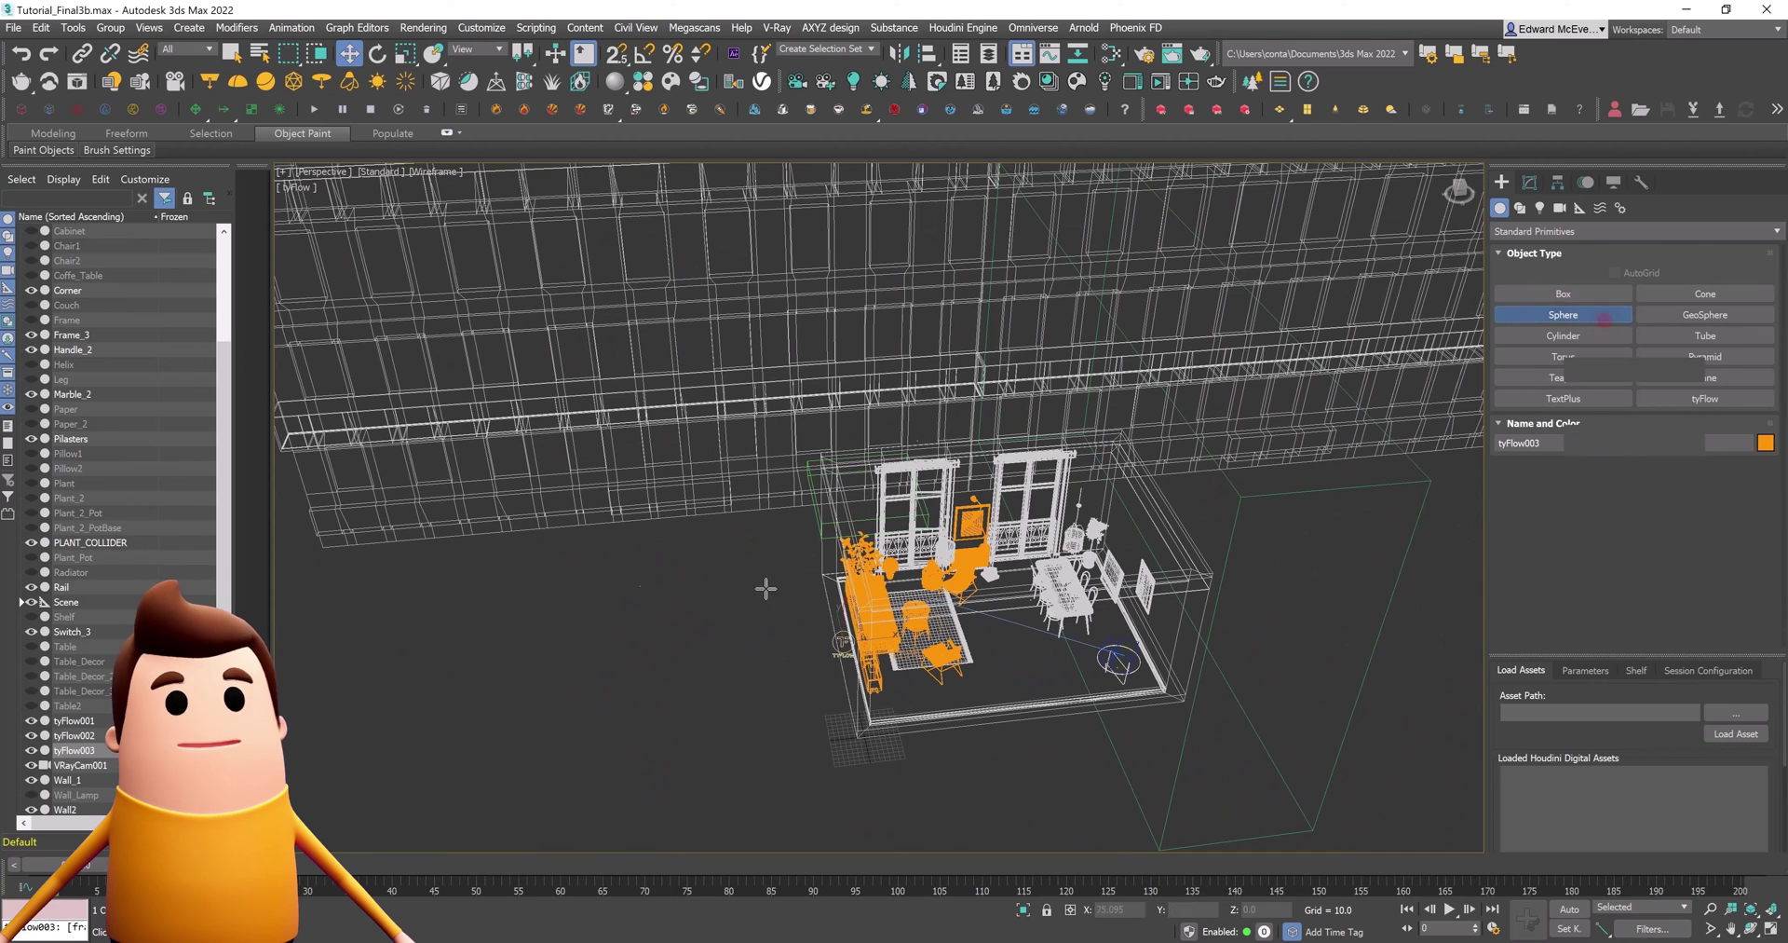
drag(754, 657, 756, 657)
key(w)
alt+middle_drag(785, 723, 841, 724)
key(alt+a)
click(888, 622)
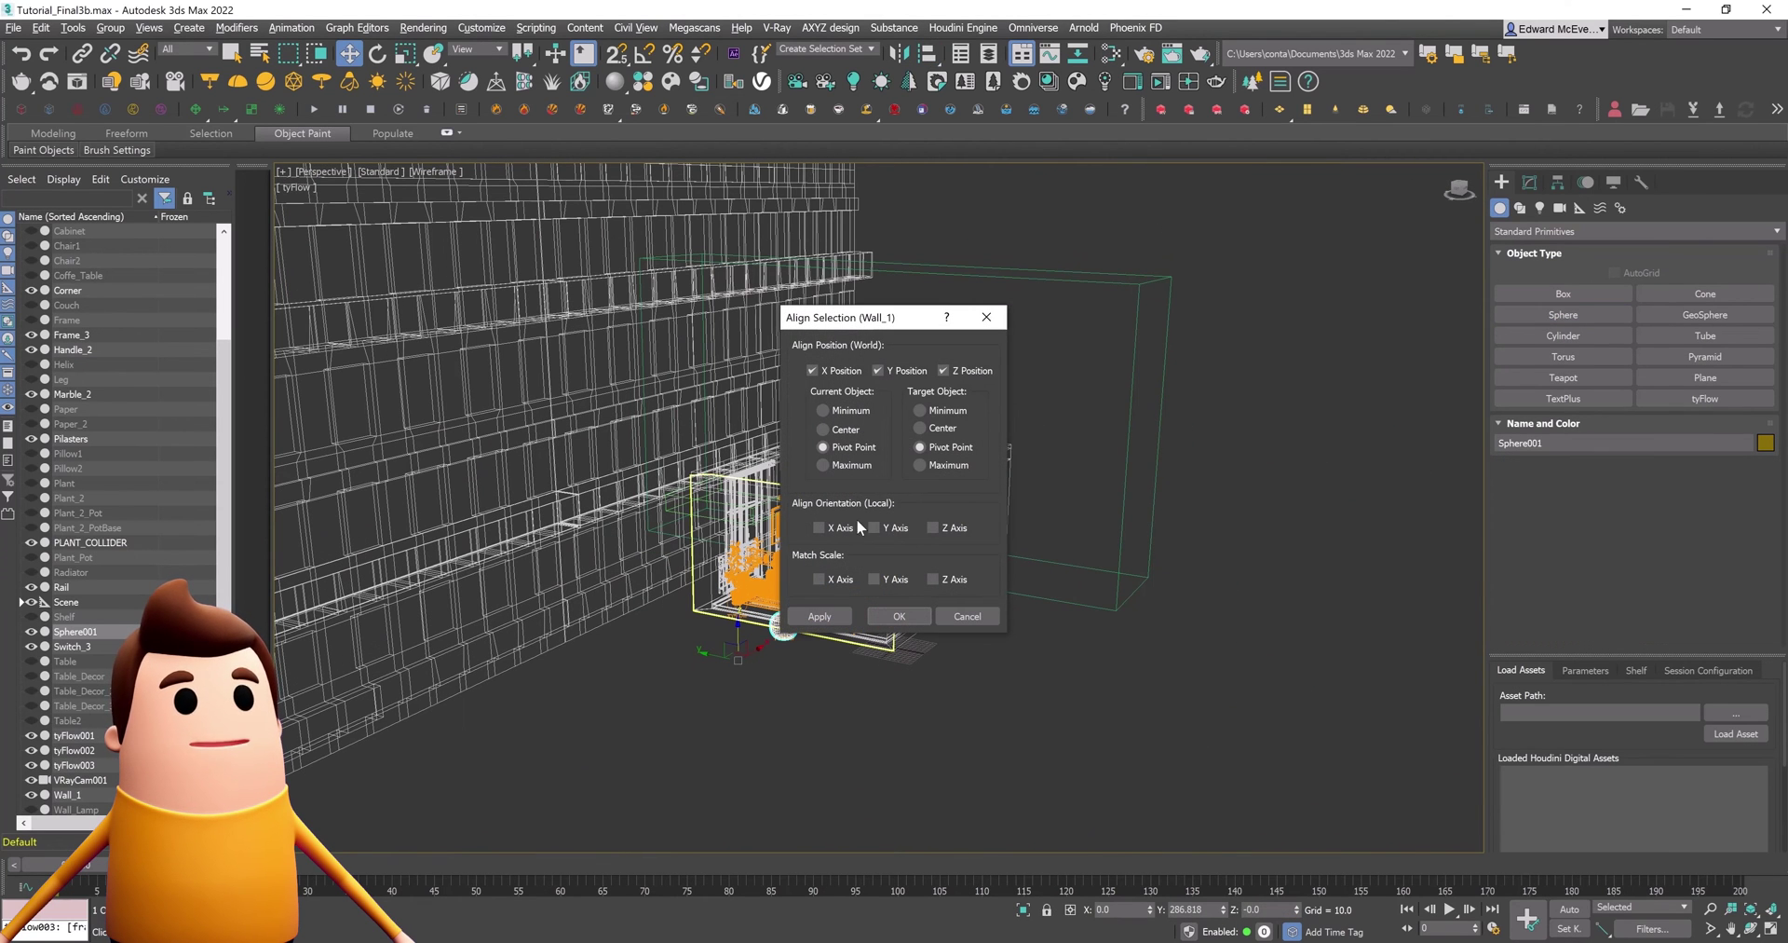
click(900, 616)
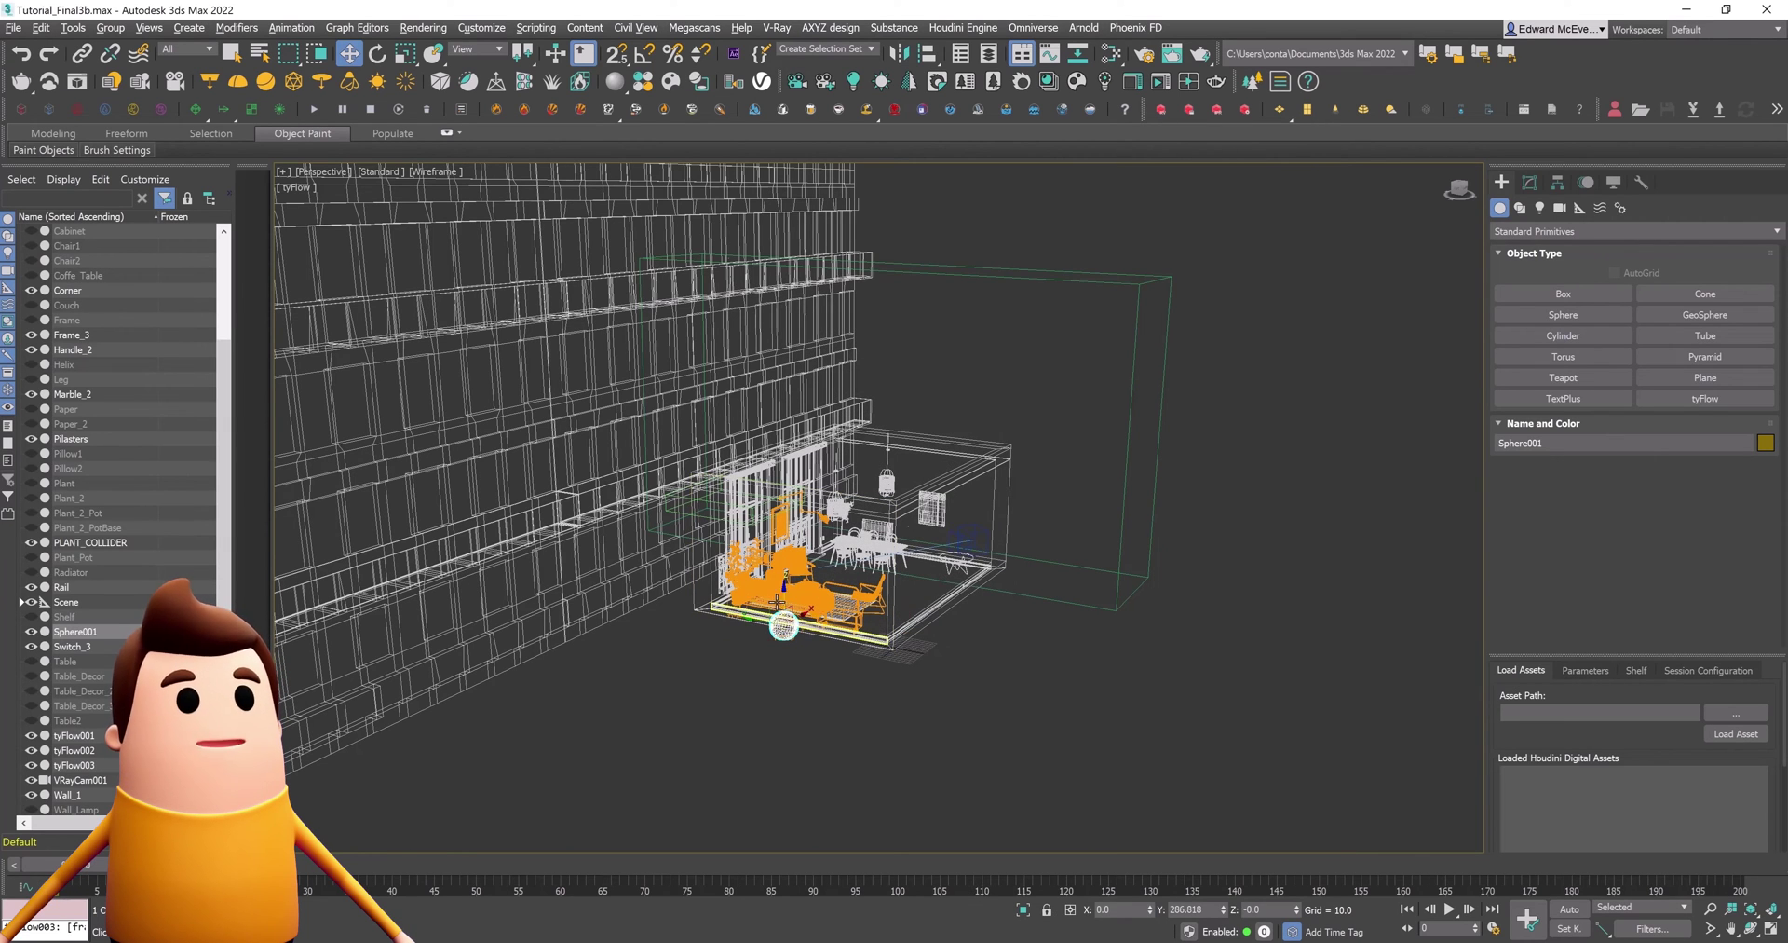
Raise the sphere to a Z position of about 127 and move it behind the wall to X about -86
drag(790, 541, 790, 546)
alt+middle_drag(790, 547, 745, 562)
drag(817, 576, 783, 573)
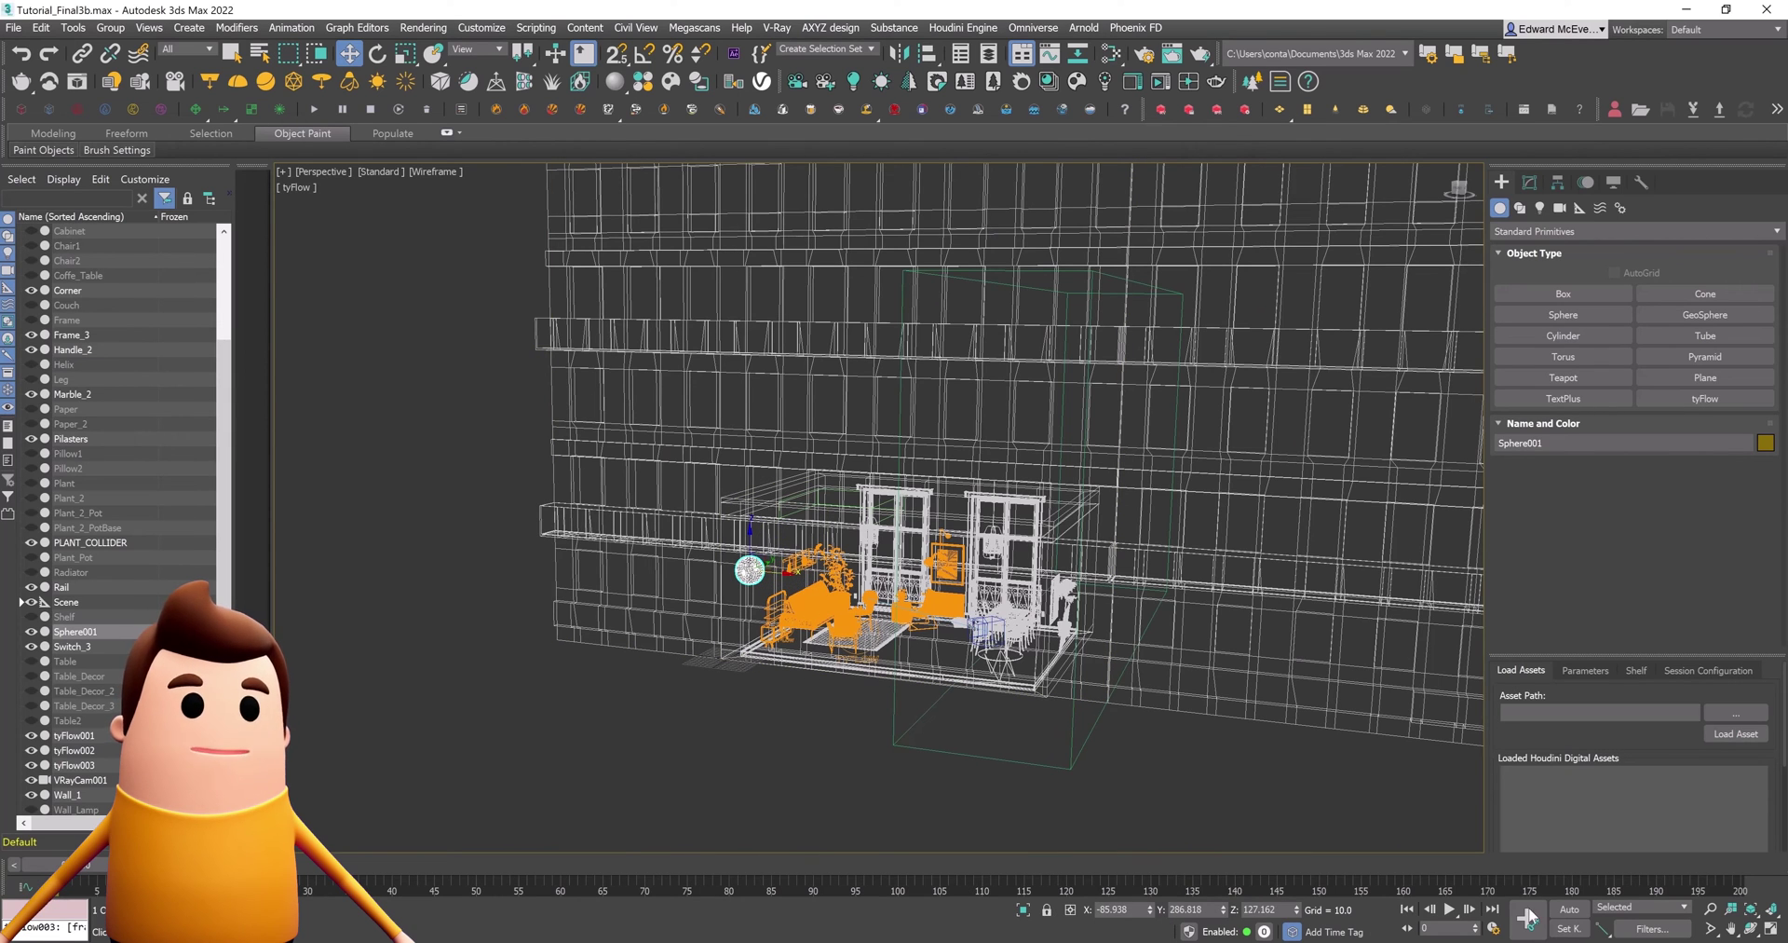
Turn on Auto Key and move the sphere through the wall to X about 24 at frame 46
click(1570, 909)
drag(103, 864, 528, 864)
drag(785, 572, 830, 575)
alt+middle_drag(830, 575, 745, 536)
Animate the sphere's radius to about 725 at frame 200, and return to the camera view at frame 0
drag(456, 864, 1733, 865)
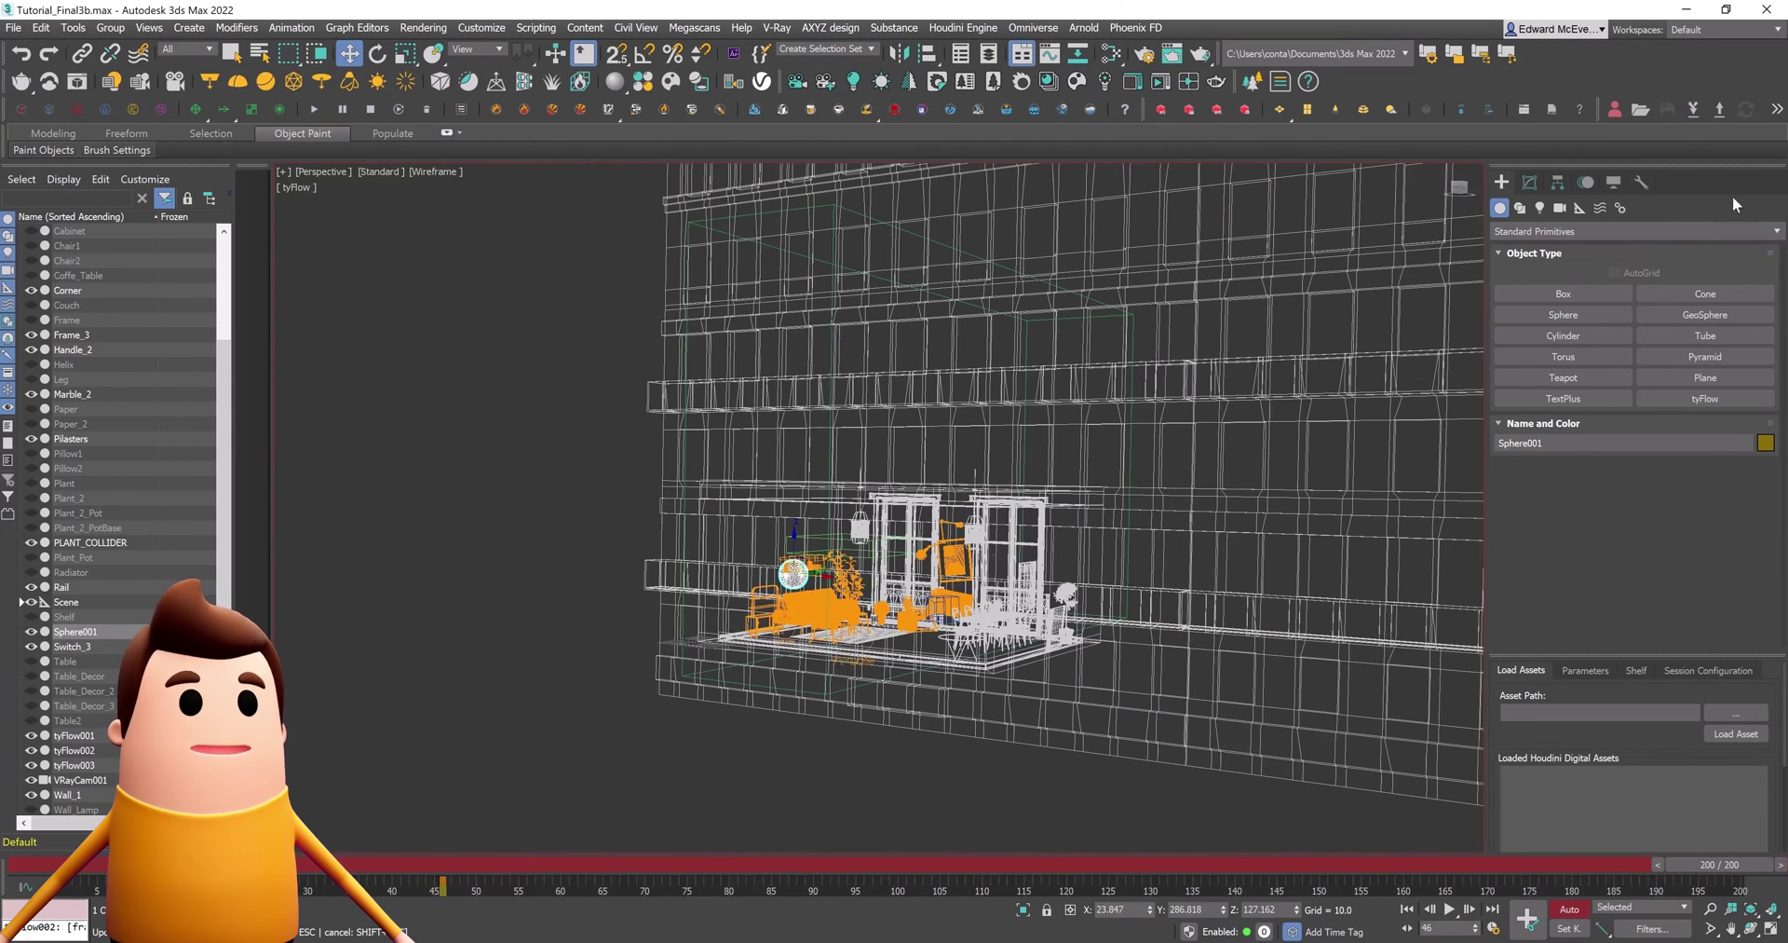
click(1530, 183)
drag(1684, 395, 1569, 370)
key(c)
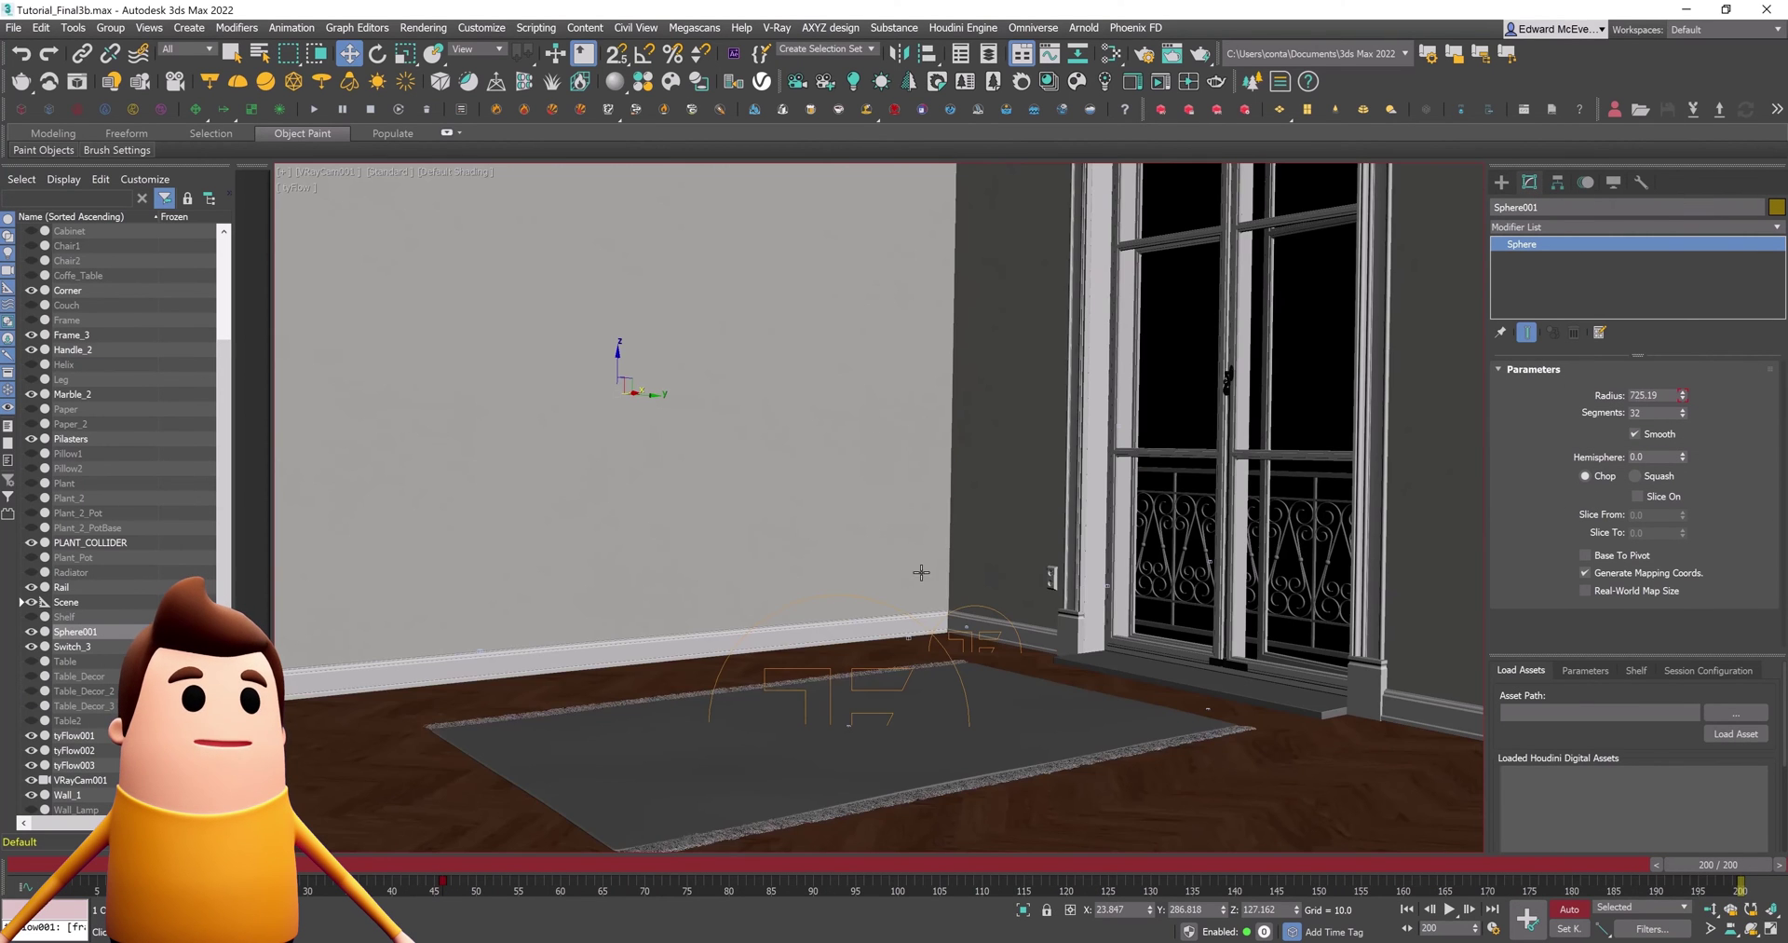
key(Home)
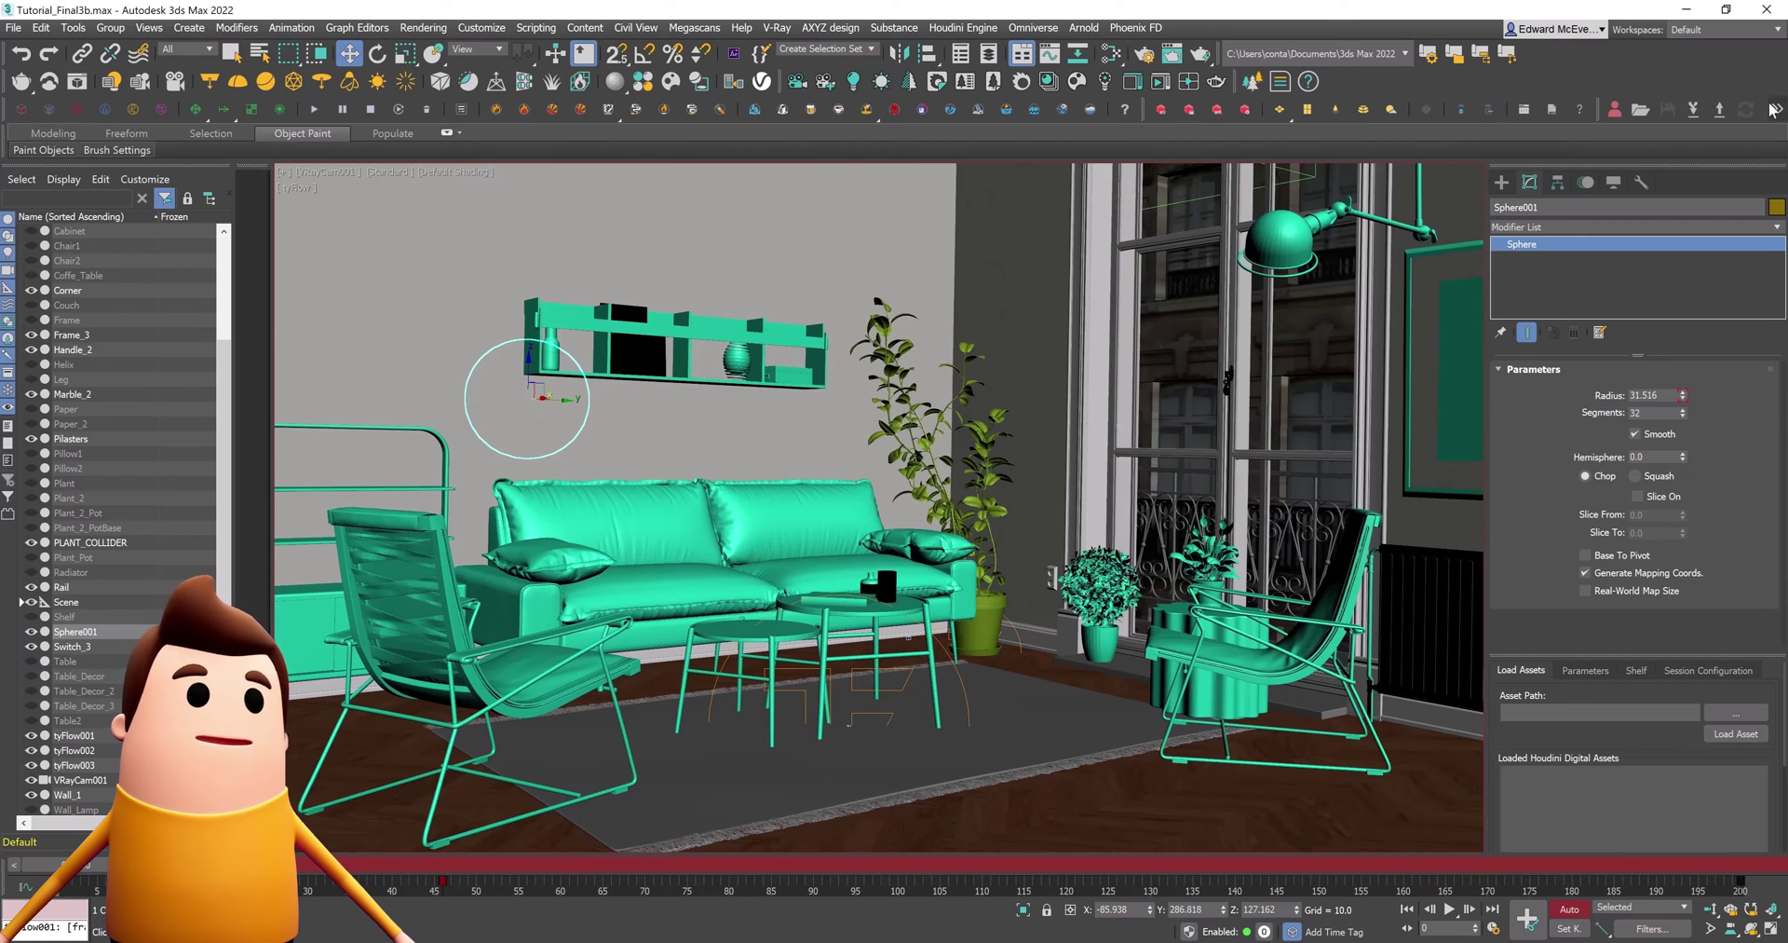
Select the tyFlow003 object and open its editor
click(1501, 183)
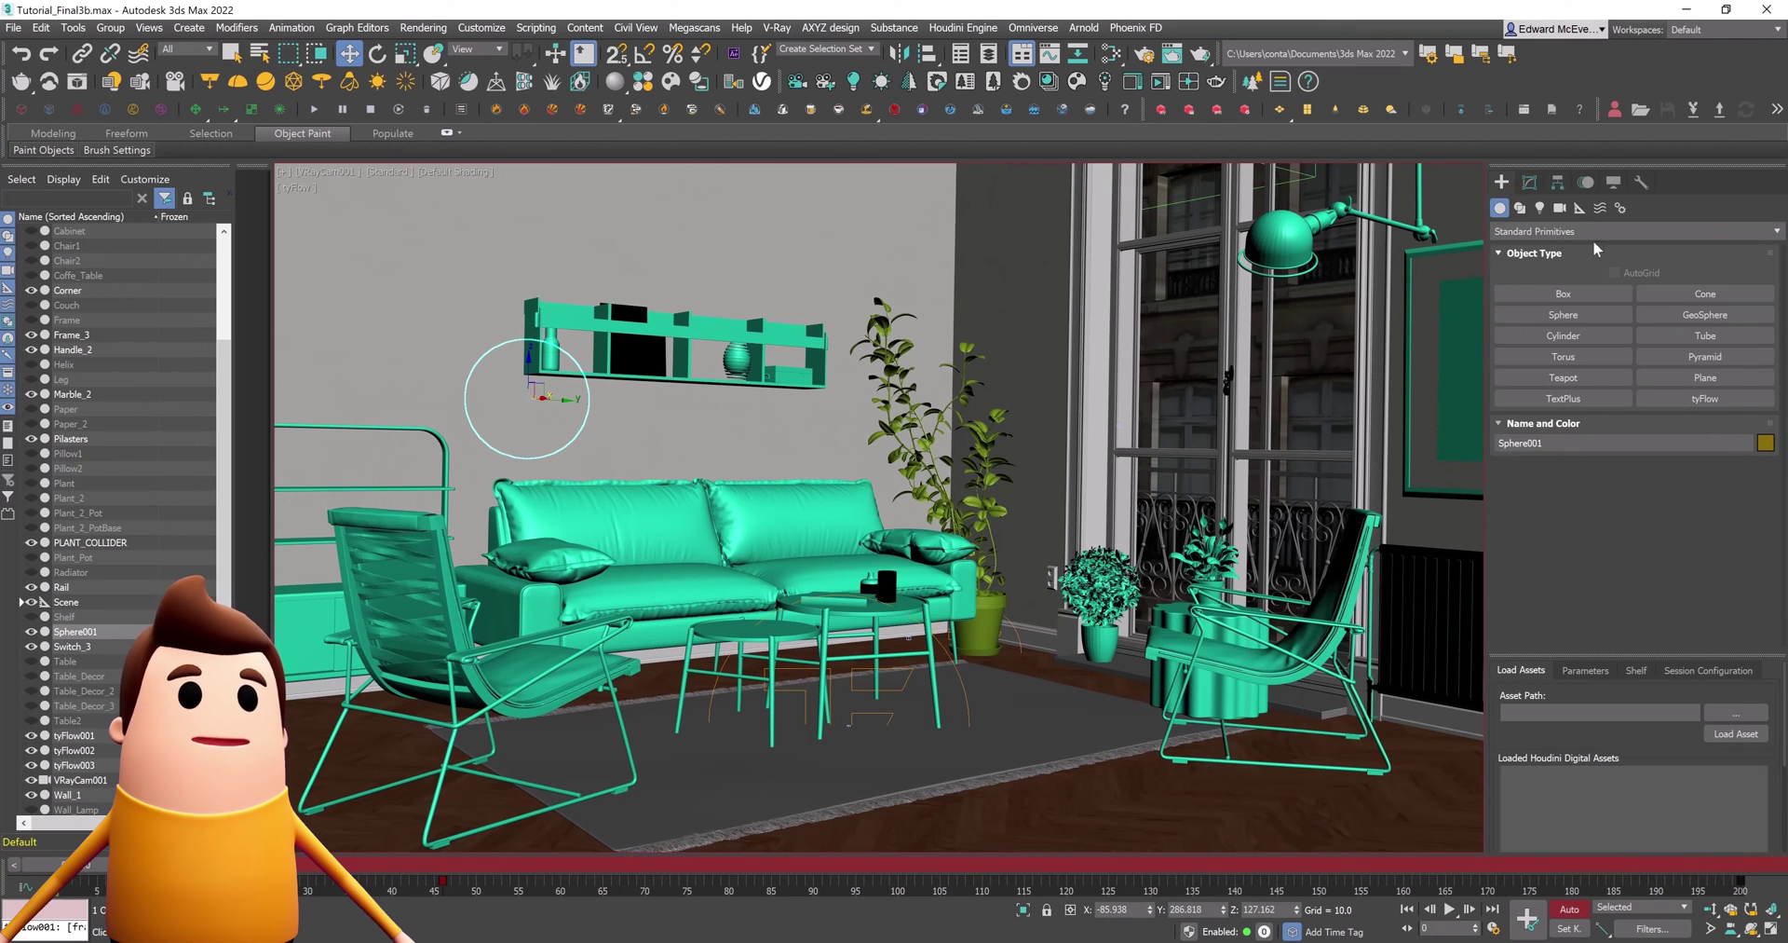
scroll(112, 653, down, 1)
click(75, 735)
click(1529, 183)
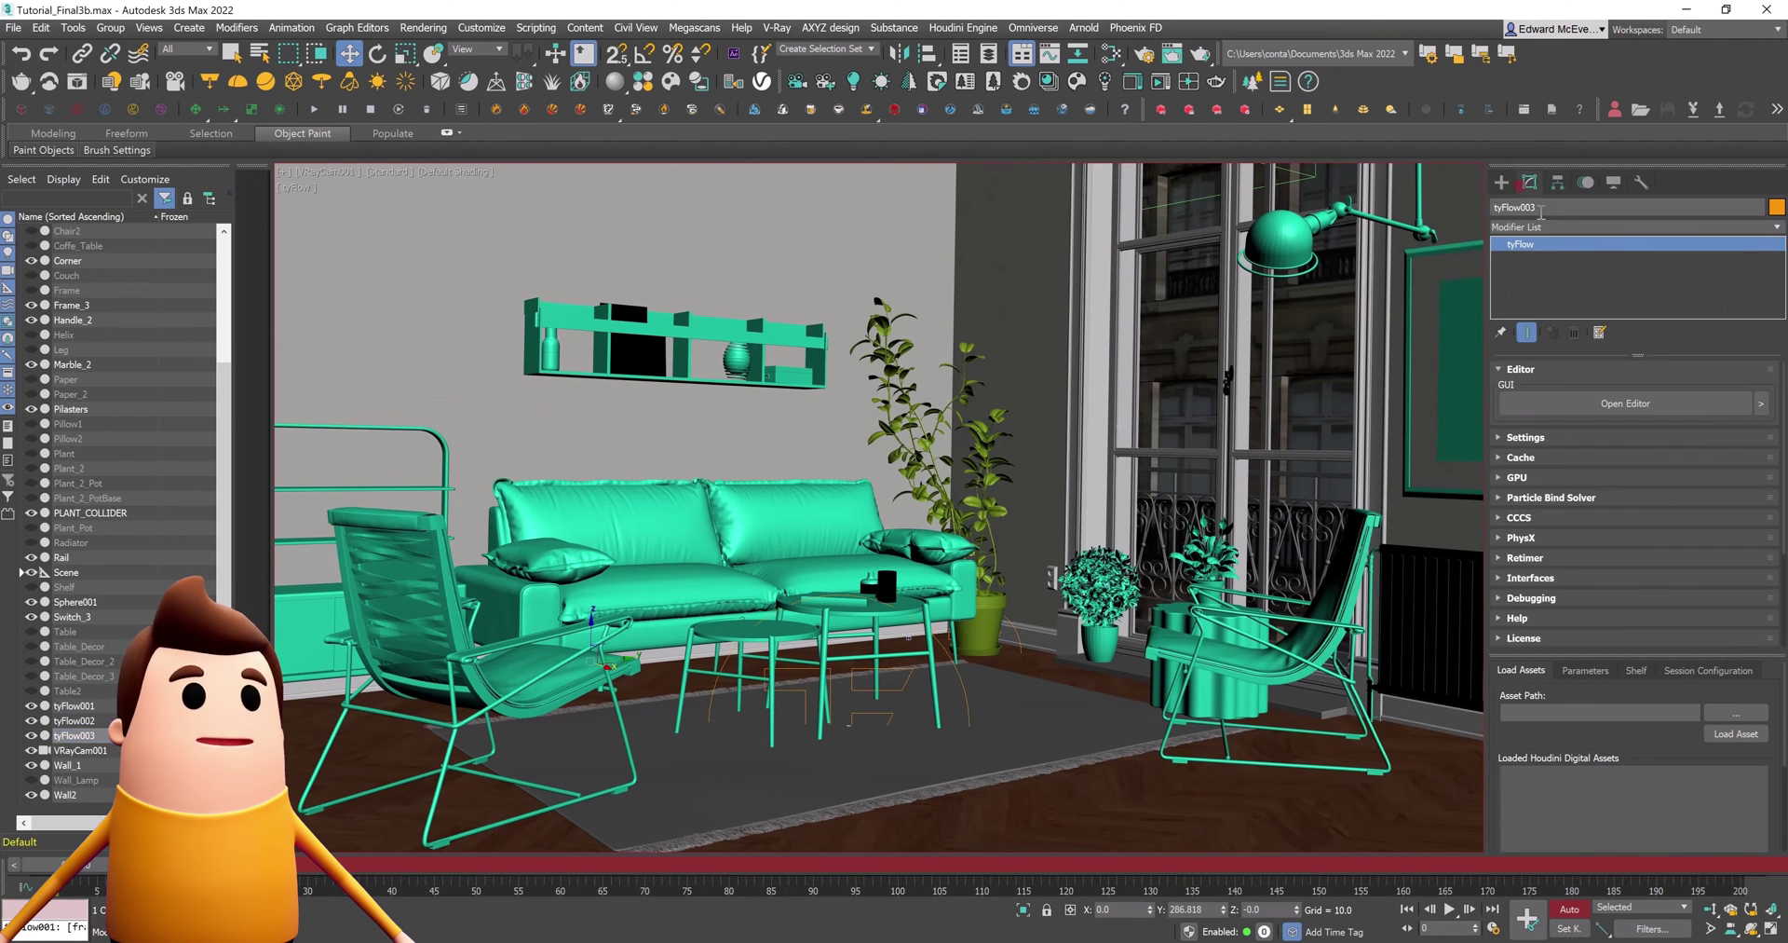
click(1656, 410)
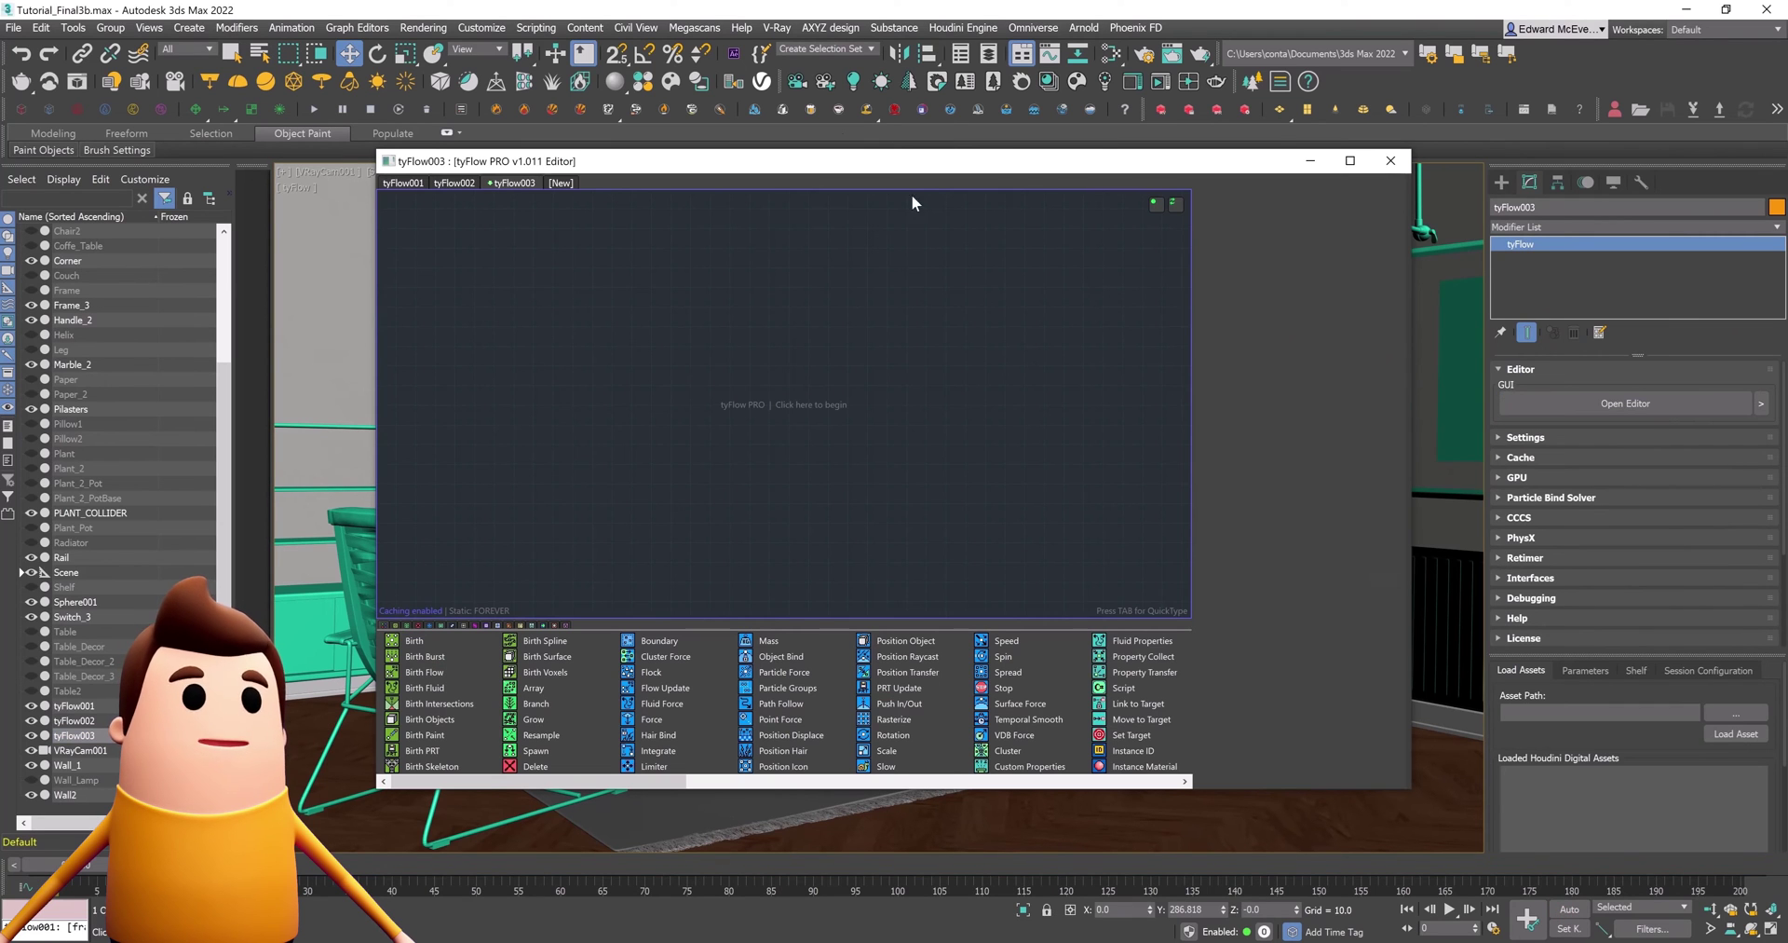
Create an event with a Birth Objects operator and add Wall_1 and BaseBoard1 as its objects
drag(436, 721, 633, 346)
click(1264, 301)
click(315, 363)
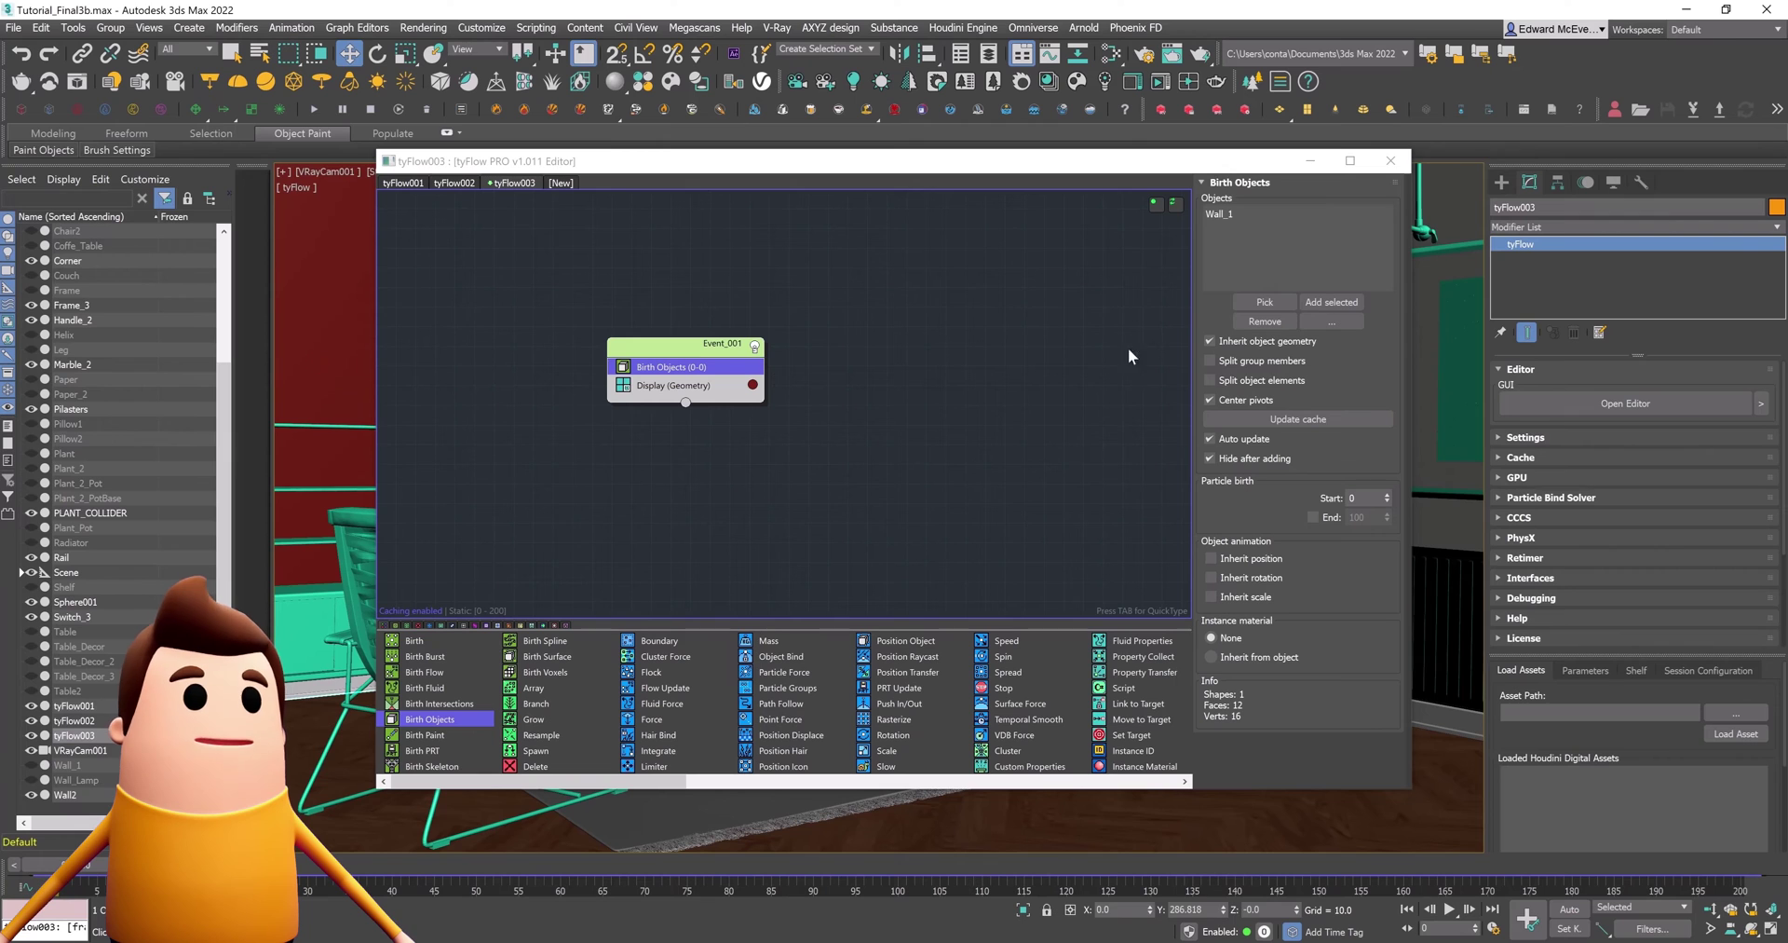
click(310, 688)
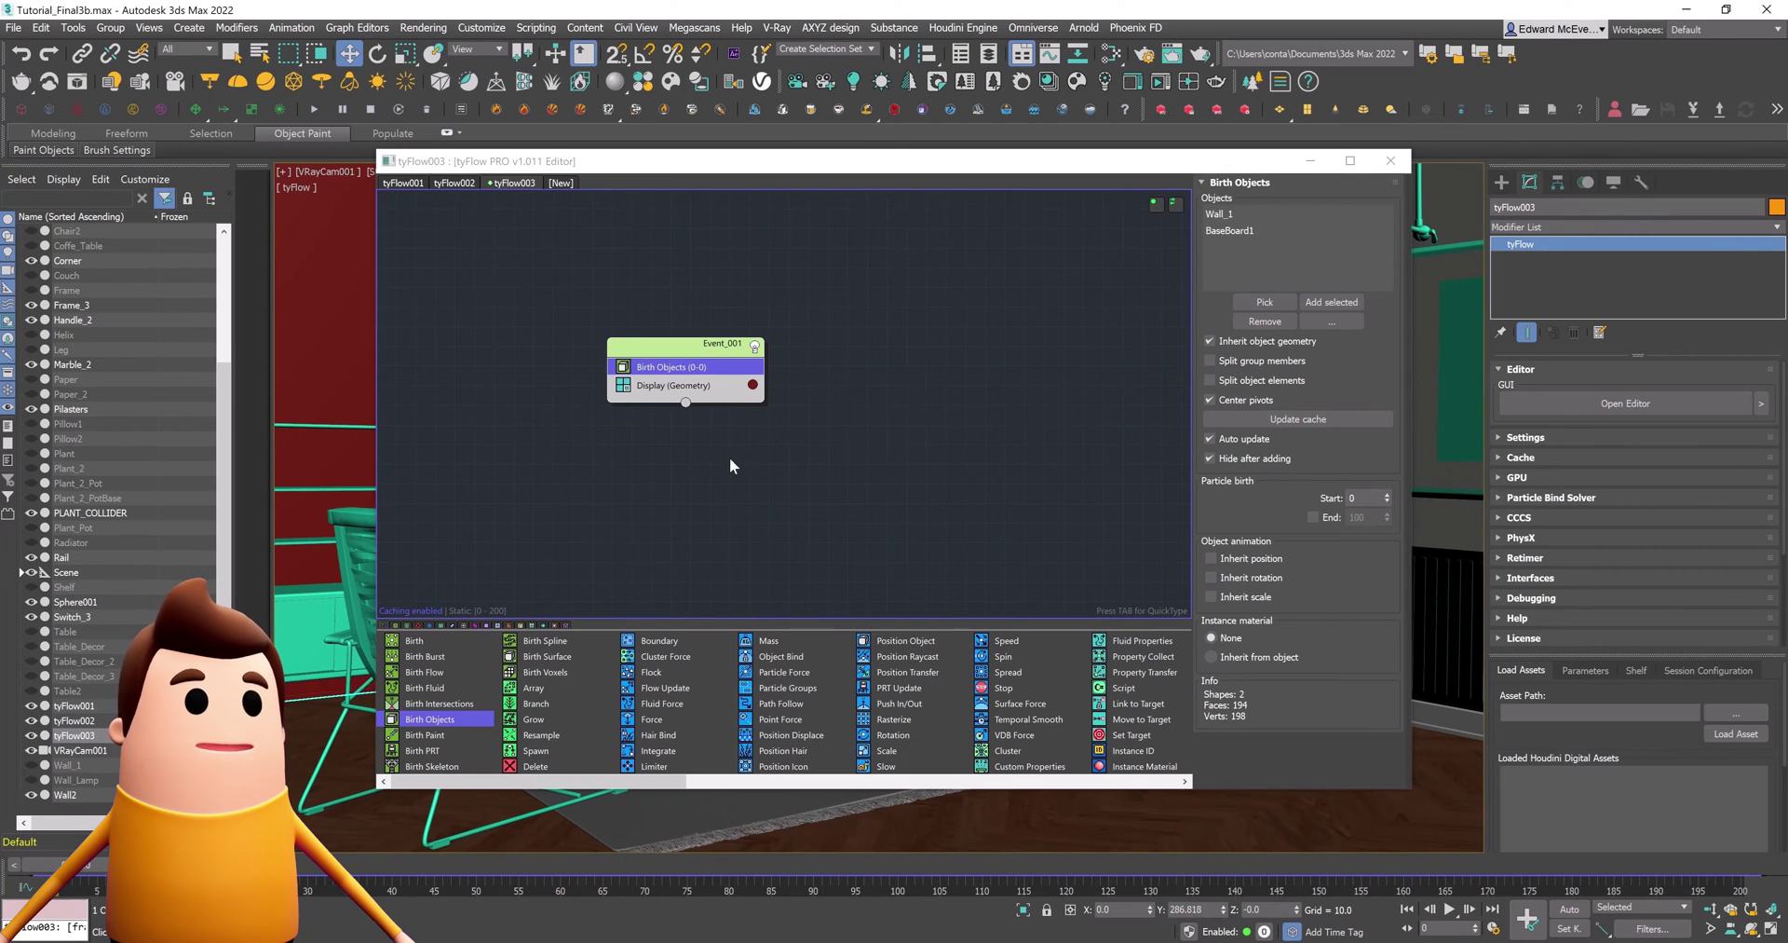
Change the display color of the wall's first event to a muted grayish purple
click(755, 385)
click(1204, 288)
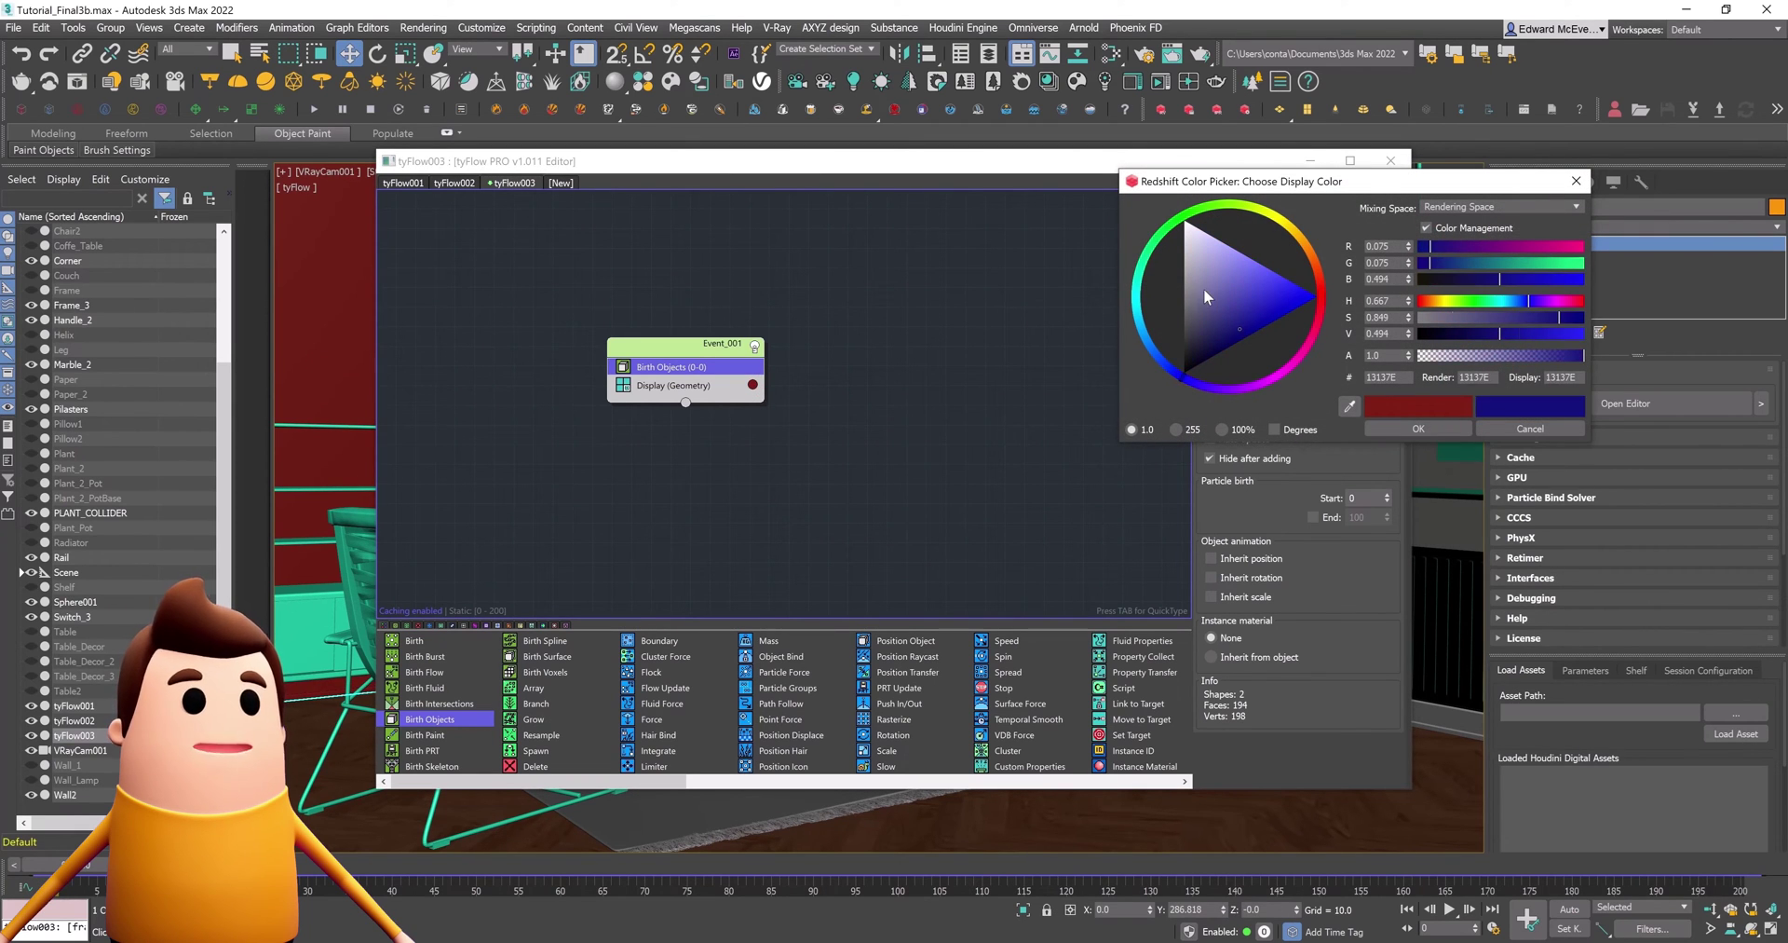
click(1419, 428)
Add a Voronoi Fracture operator below Birth Objects in Event_001
key(Tab)
text(t)
text(voron)
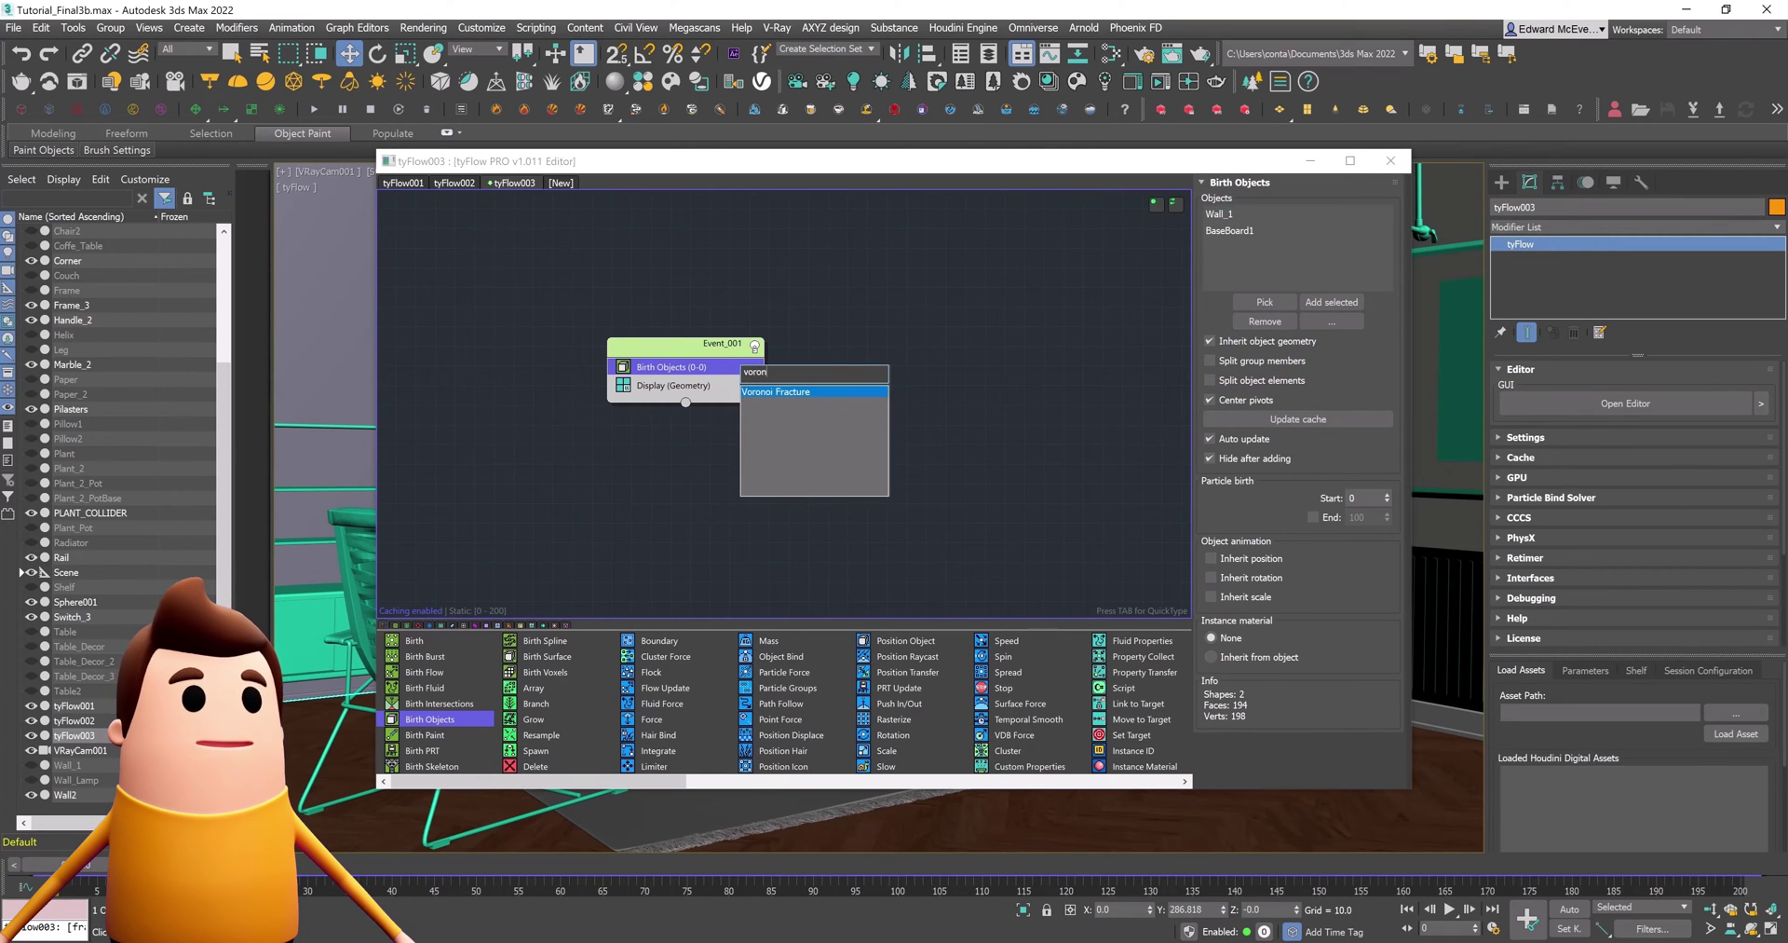
key(Return)
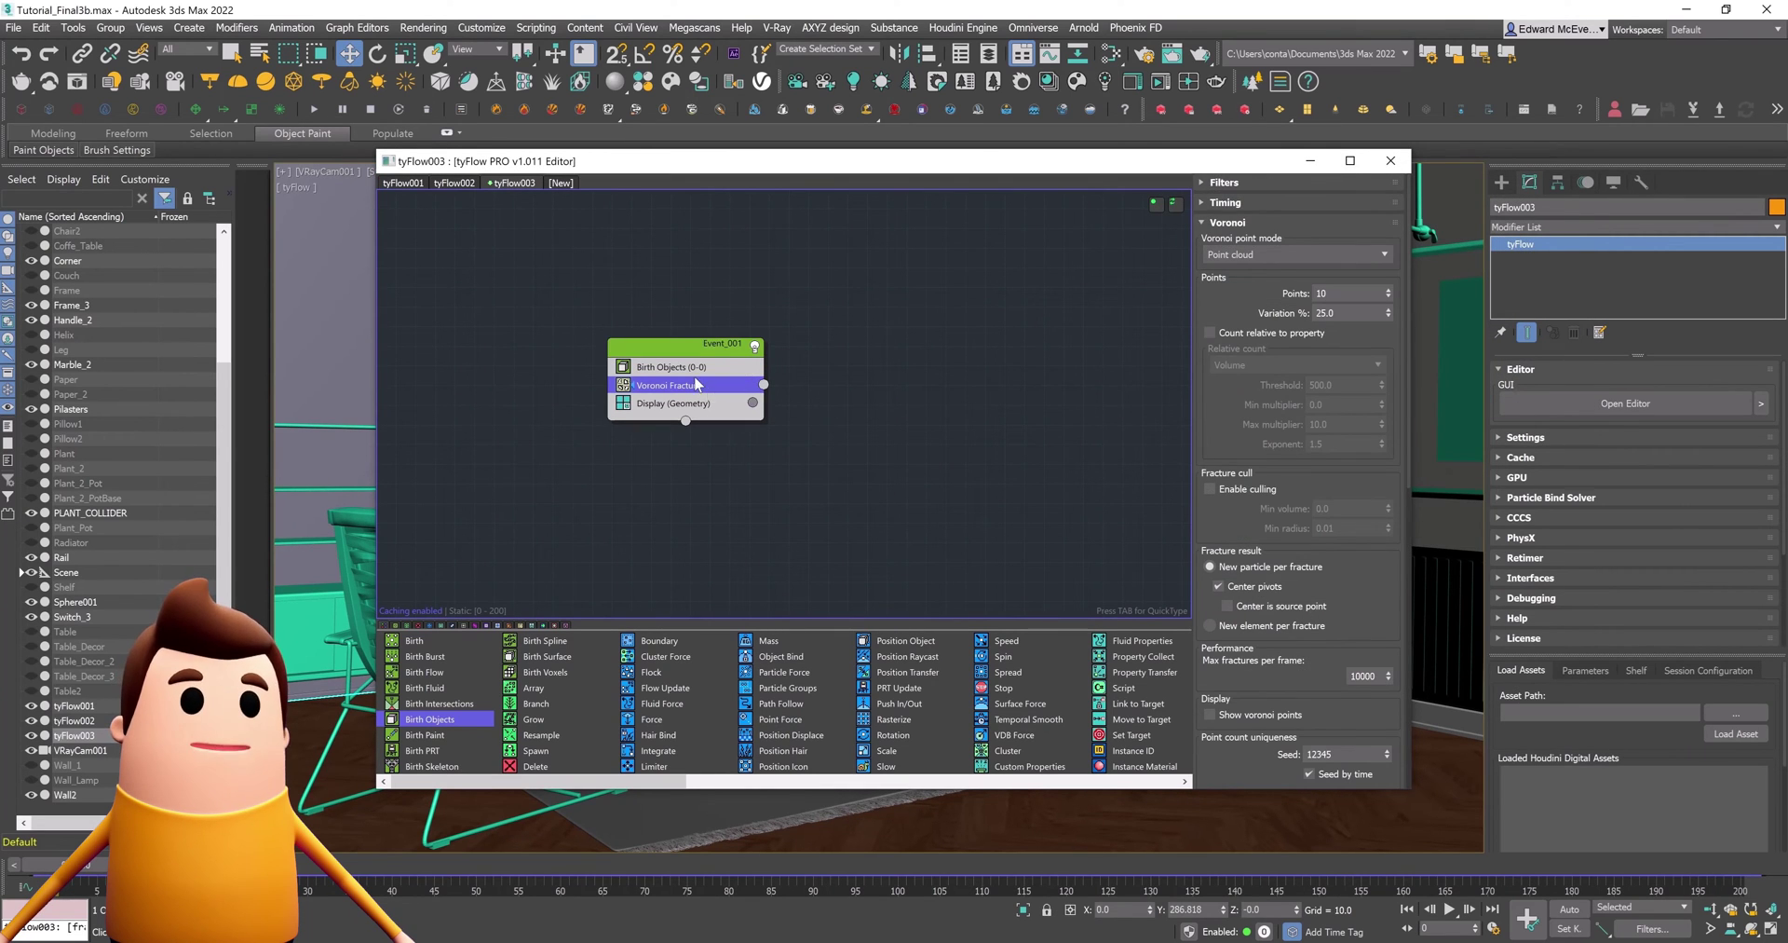
Add a Surface Test operator to Event_001 and assign Sphere001 as its test object
key(Tab)
text(test)
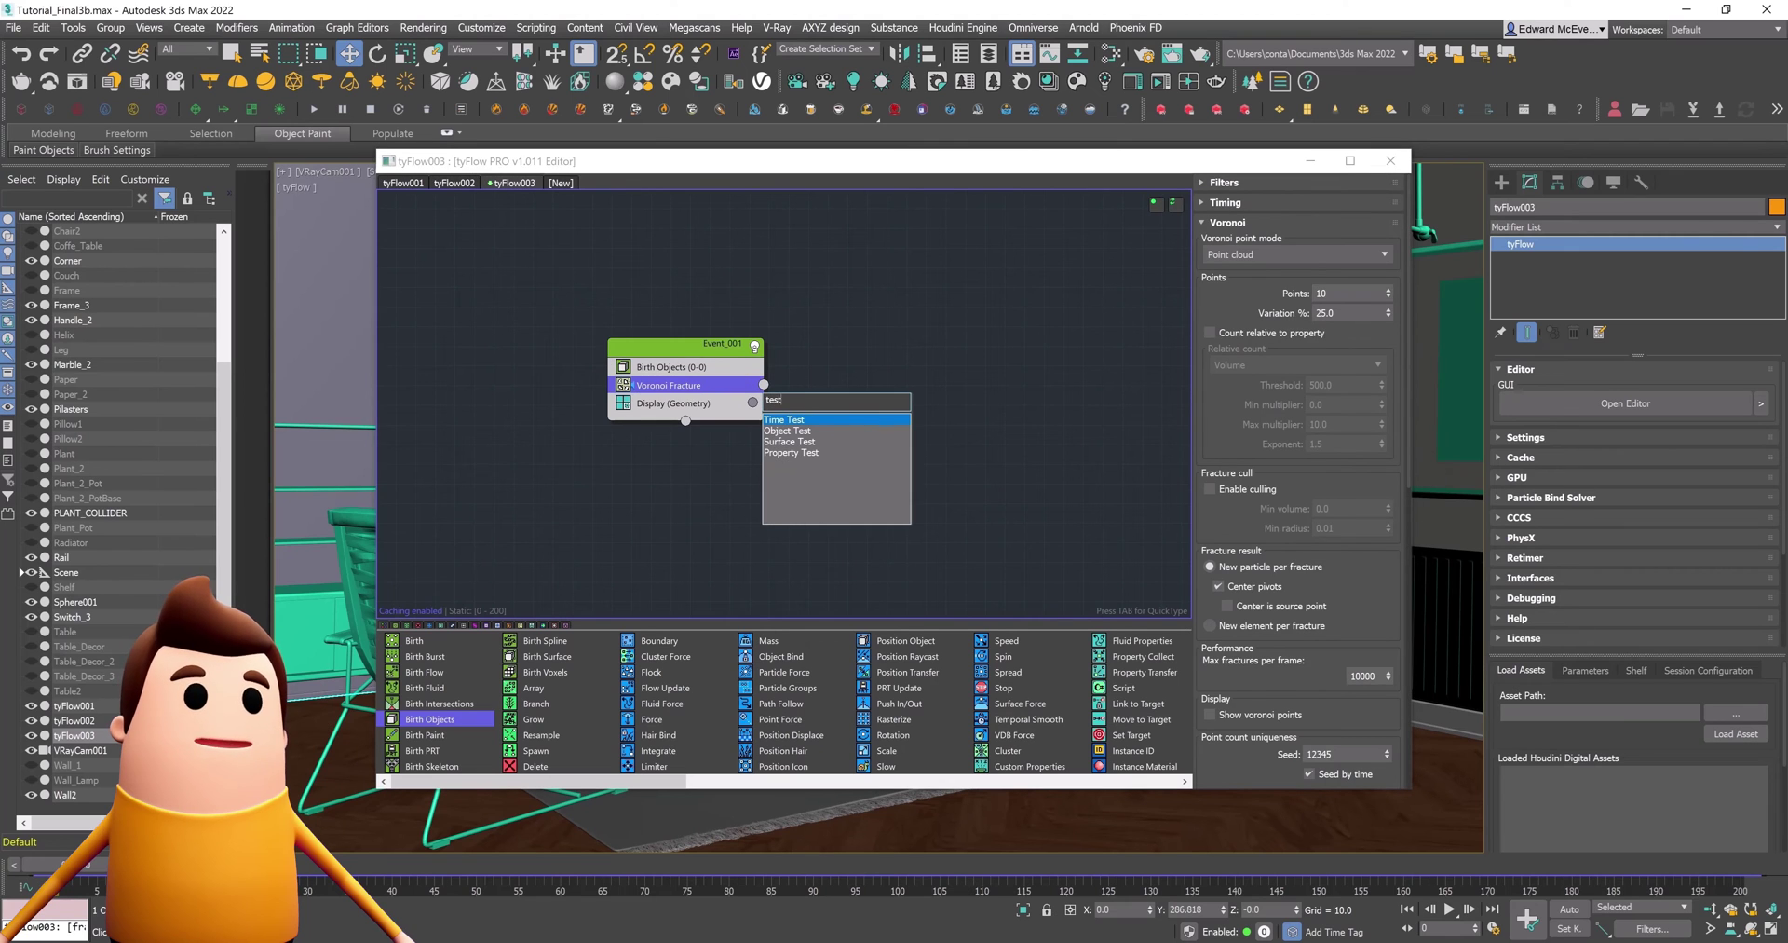
key(BackSpace)
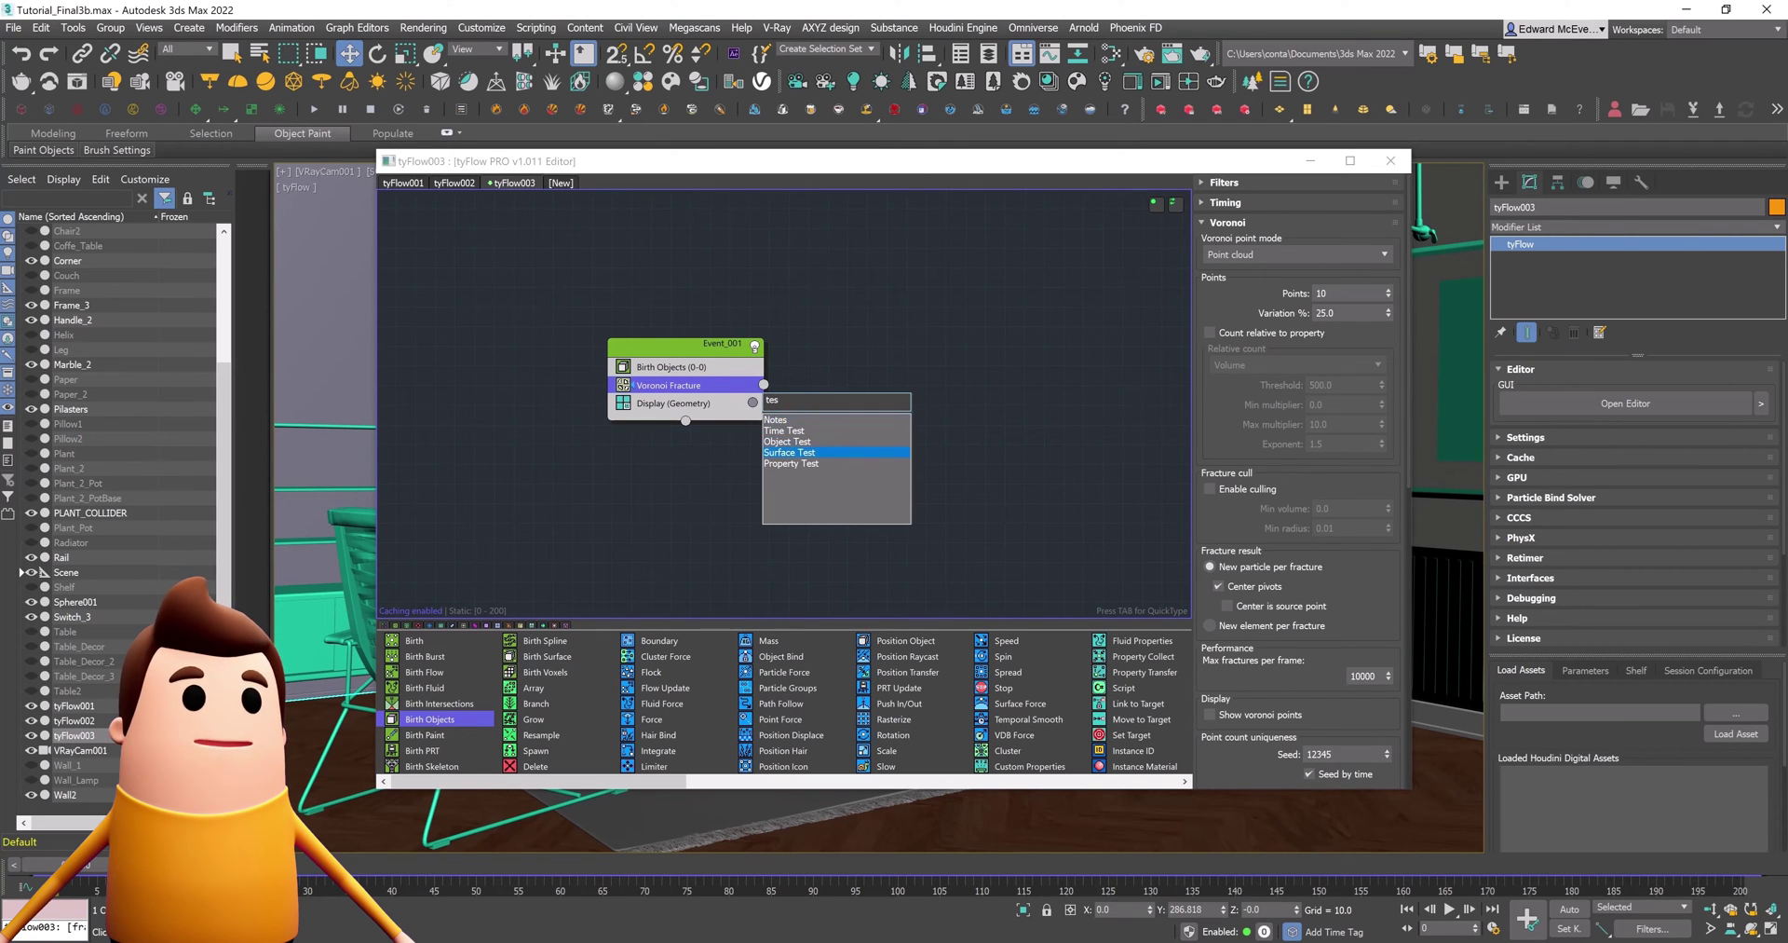
key(Return)
click(1264, 351)
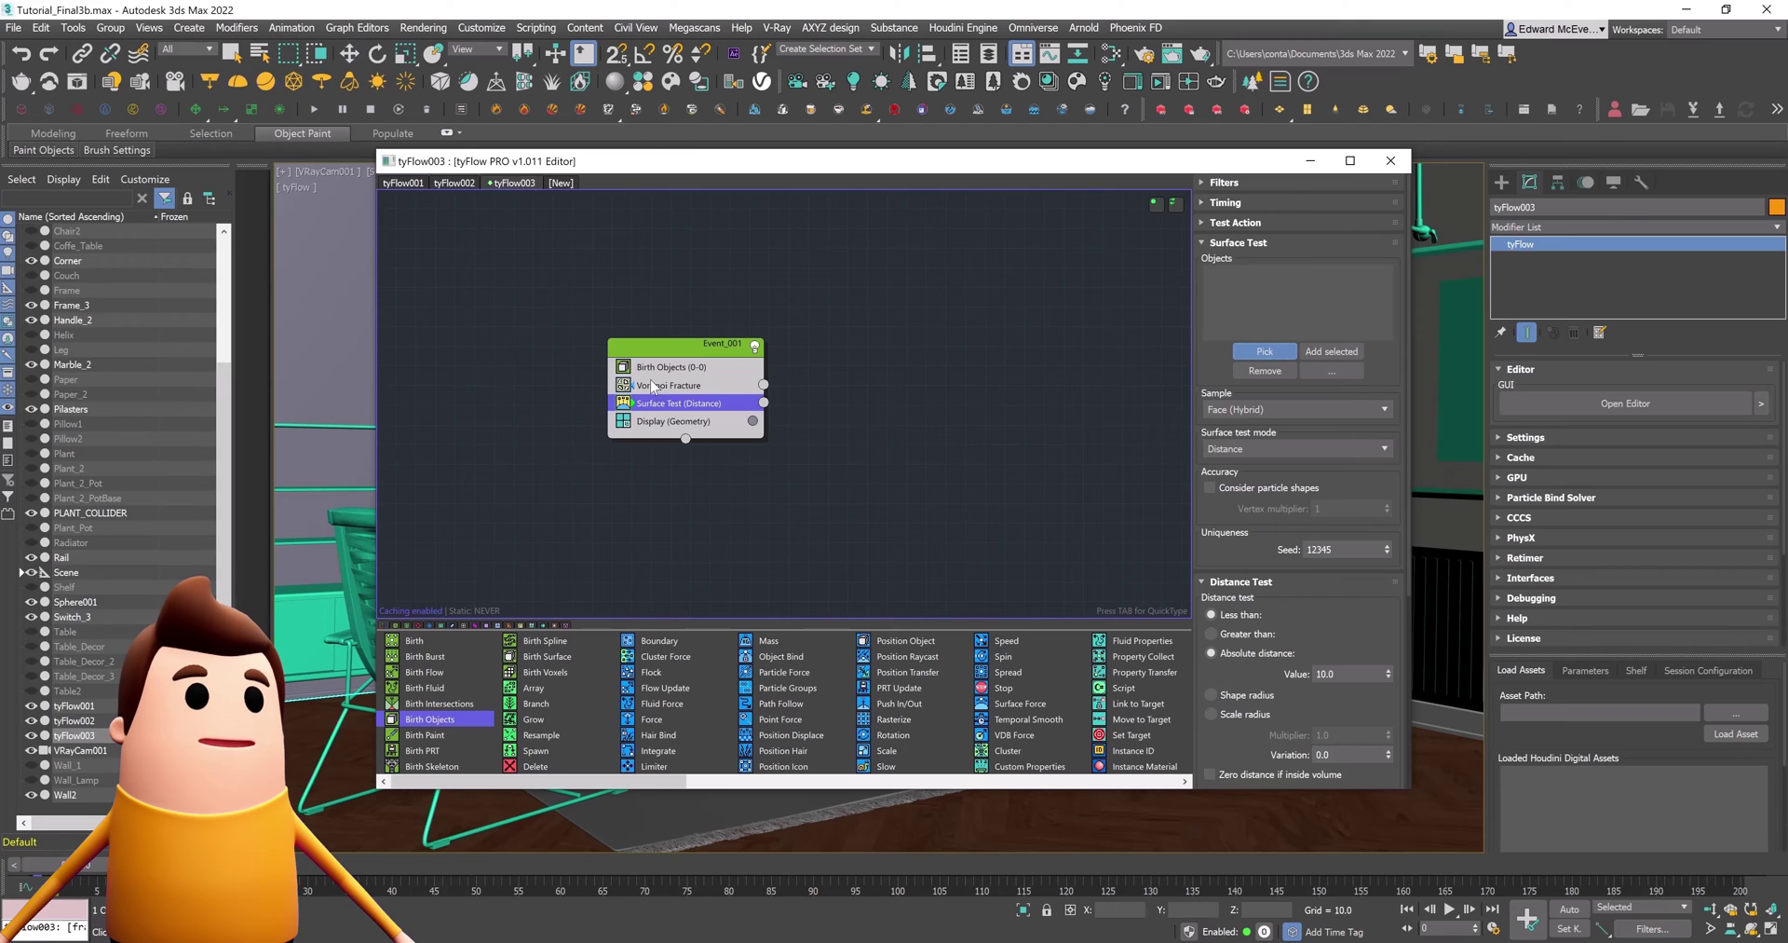
key(h)
click(76, 522)
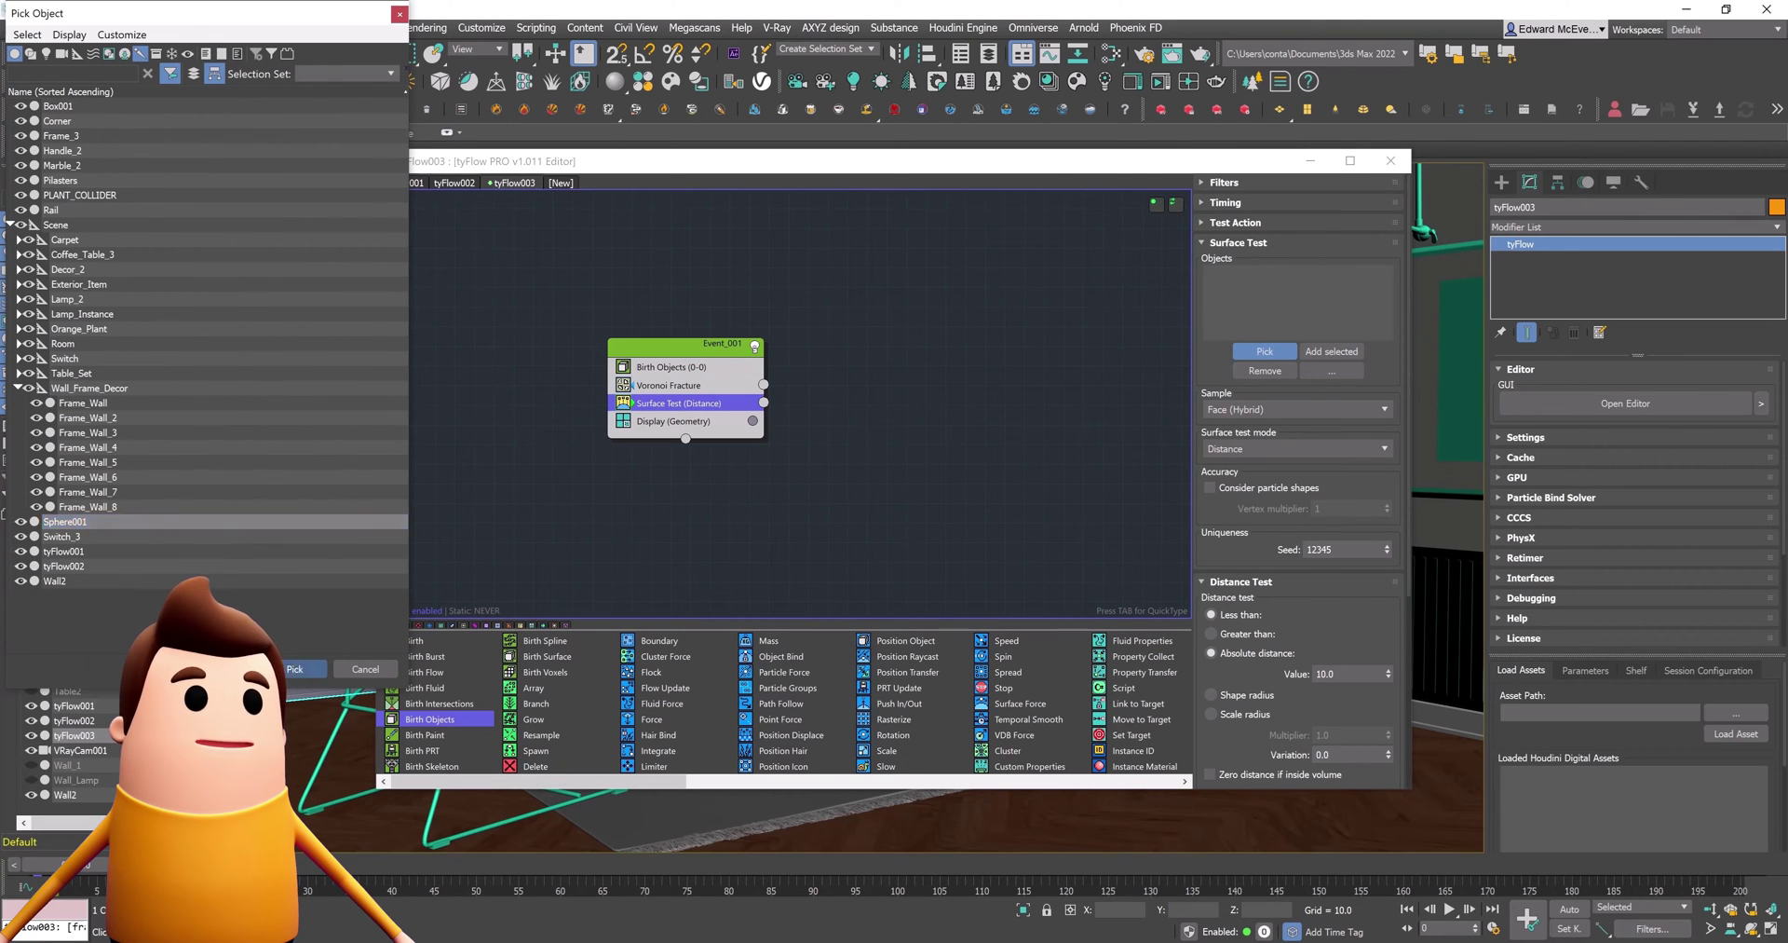
click(295, 669)
Create a second event with a Force operator and wire the Surface Test output into it
click(925, 462)
key(Tab)
text(force)
key(Return)
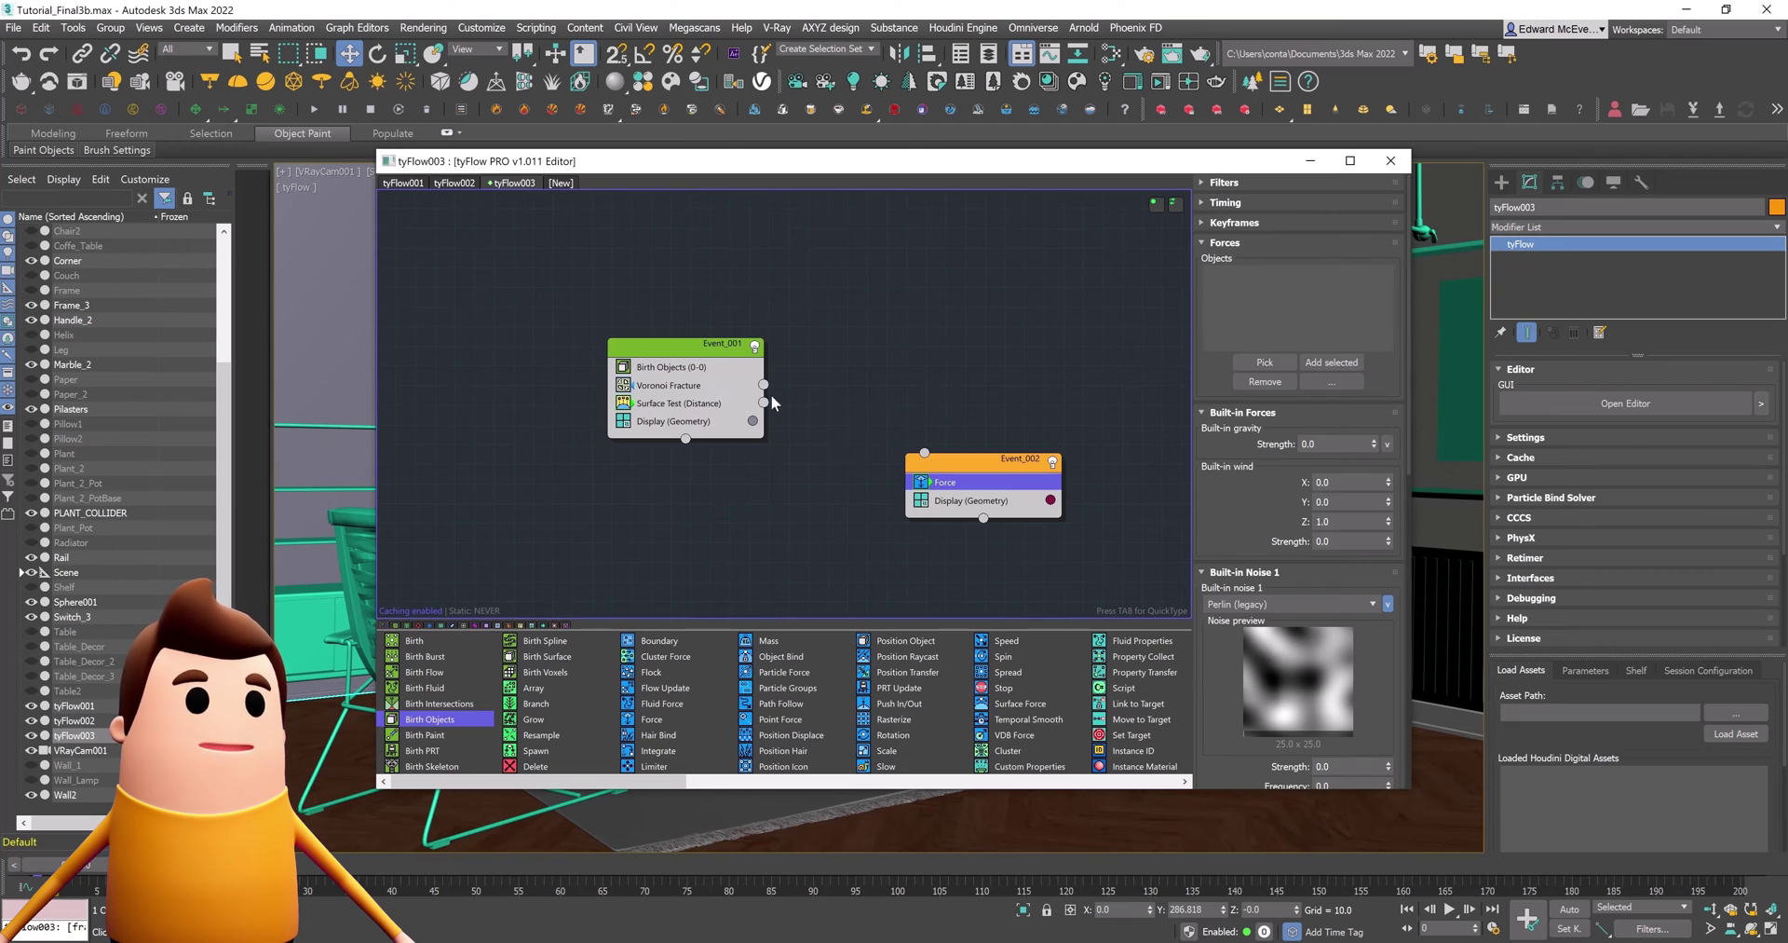
drag(764, 405, 924, 454)
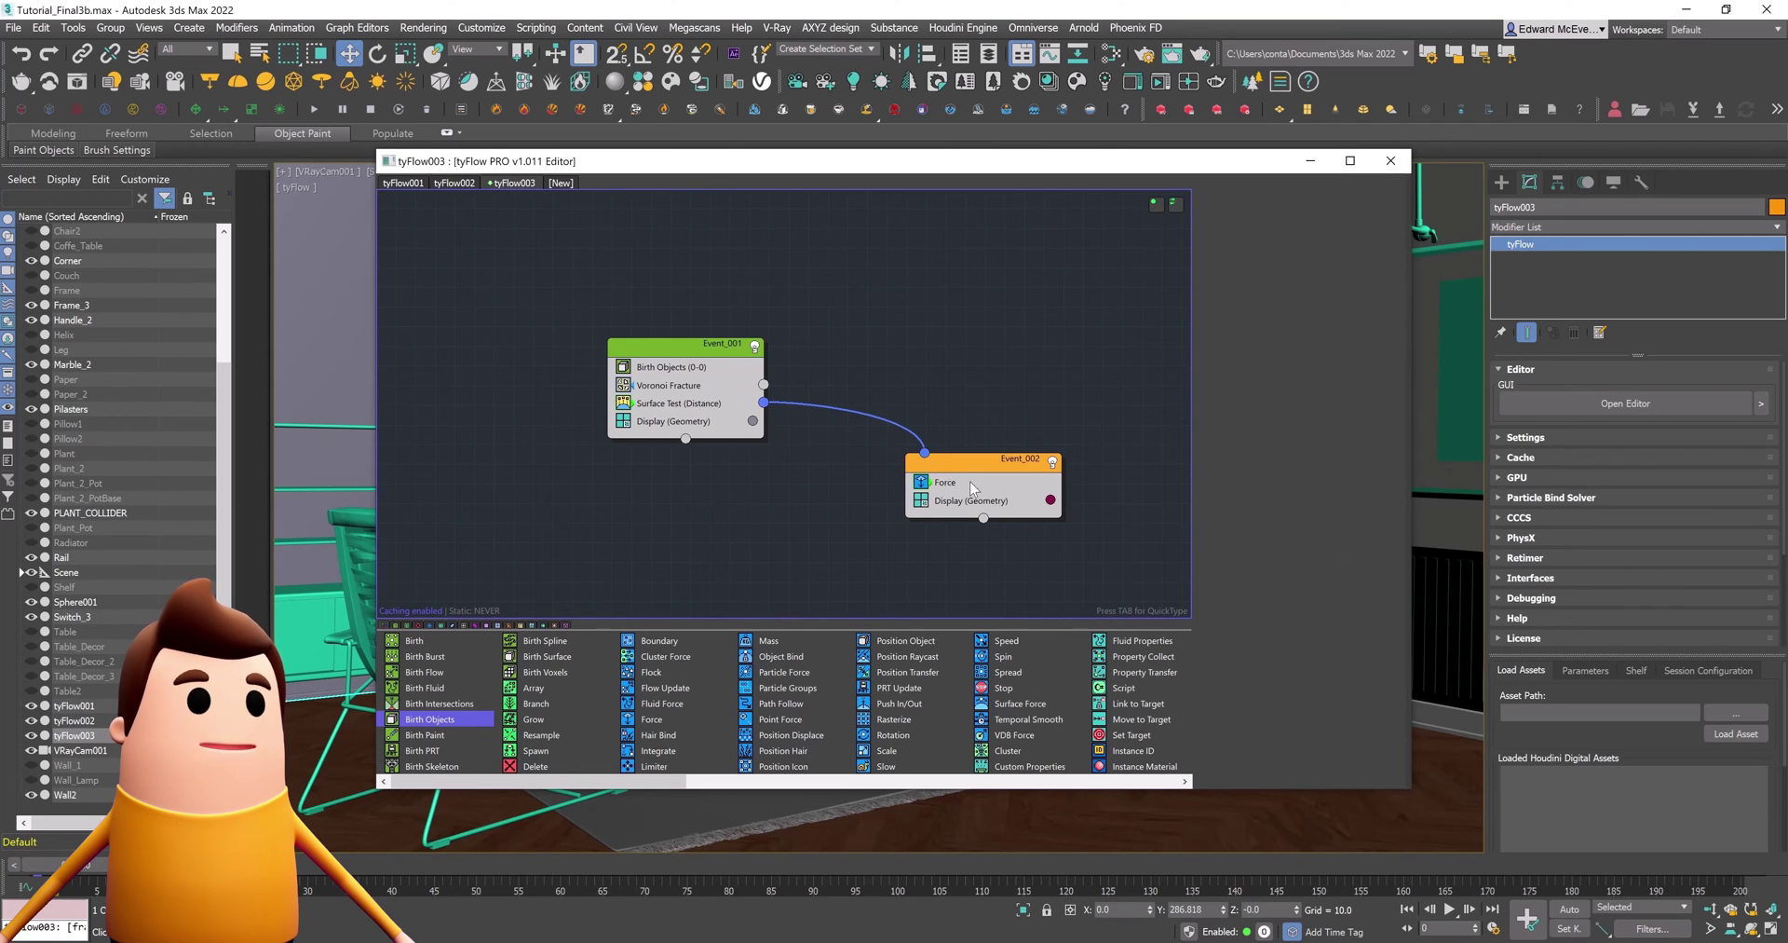
Set the Force operator's wind to X -1, Z 0 with strength 0.2, and its Noise 1 strength to 0.2
click(969, 480)
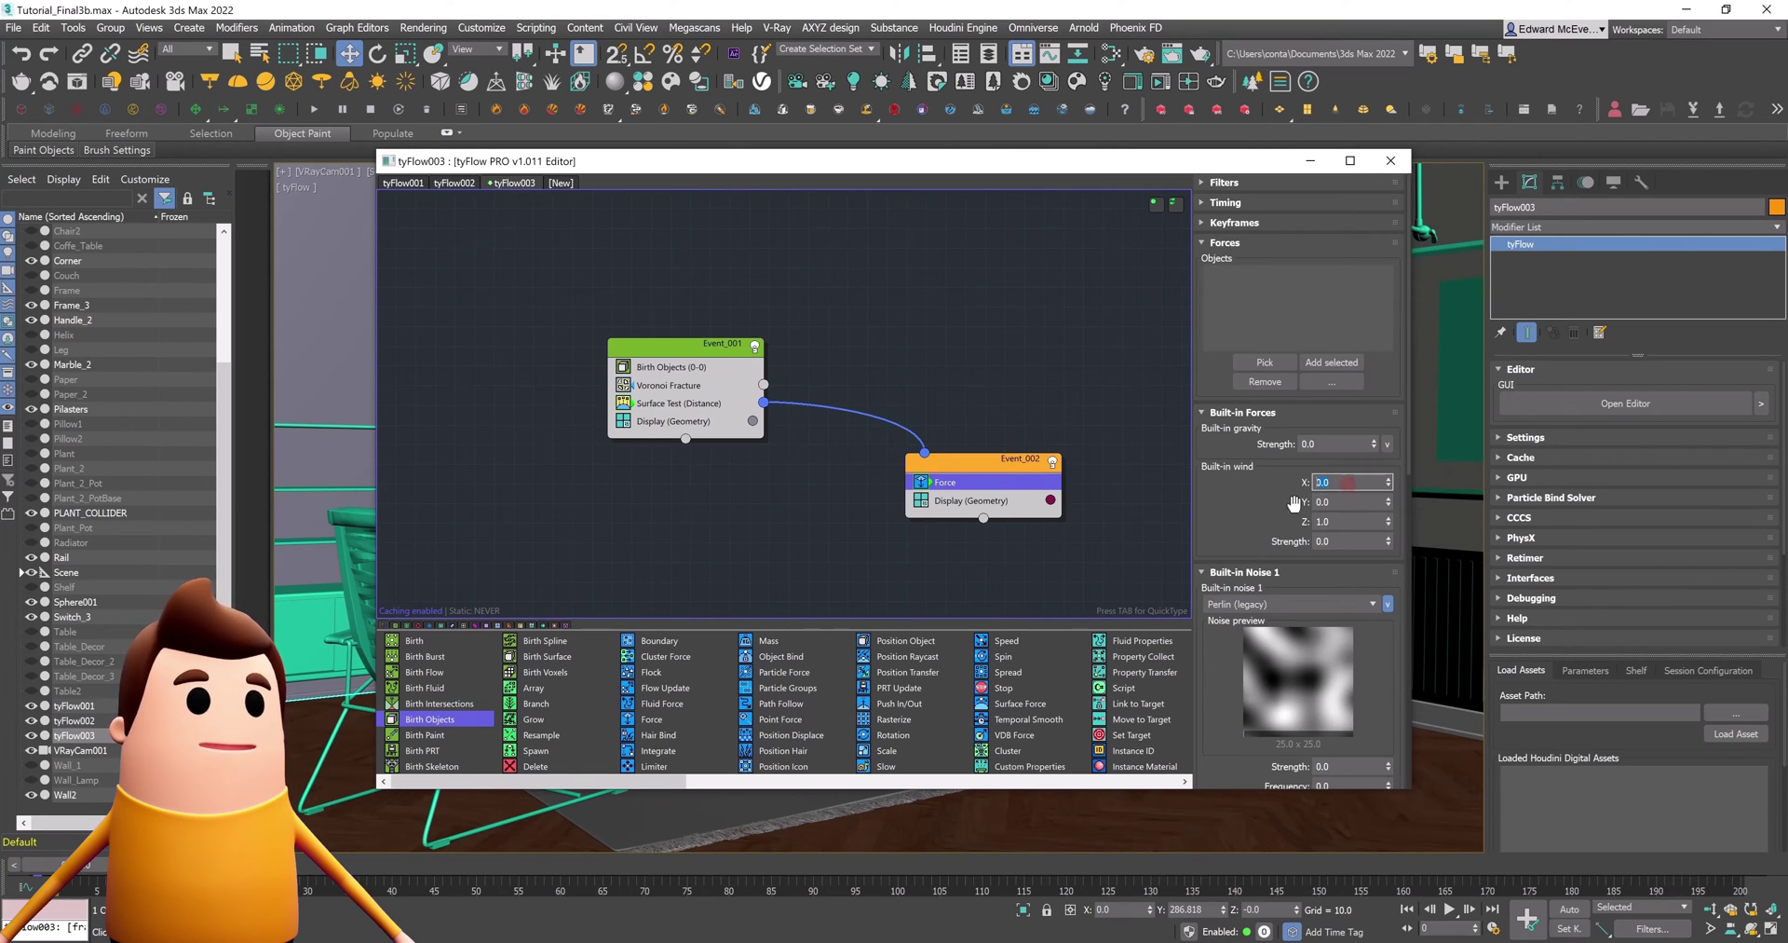
key(Tab)
key(Tab)
click(1341, 481)
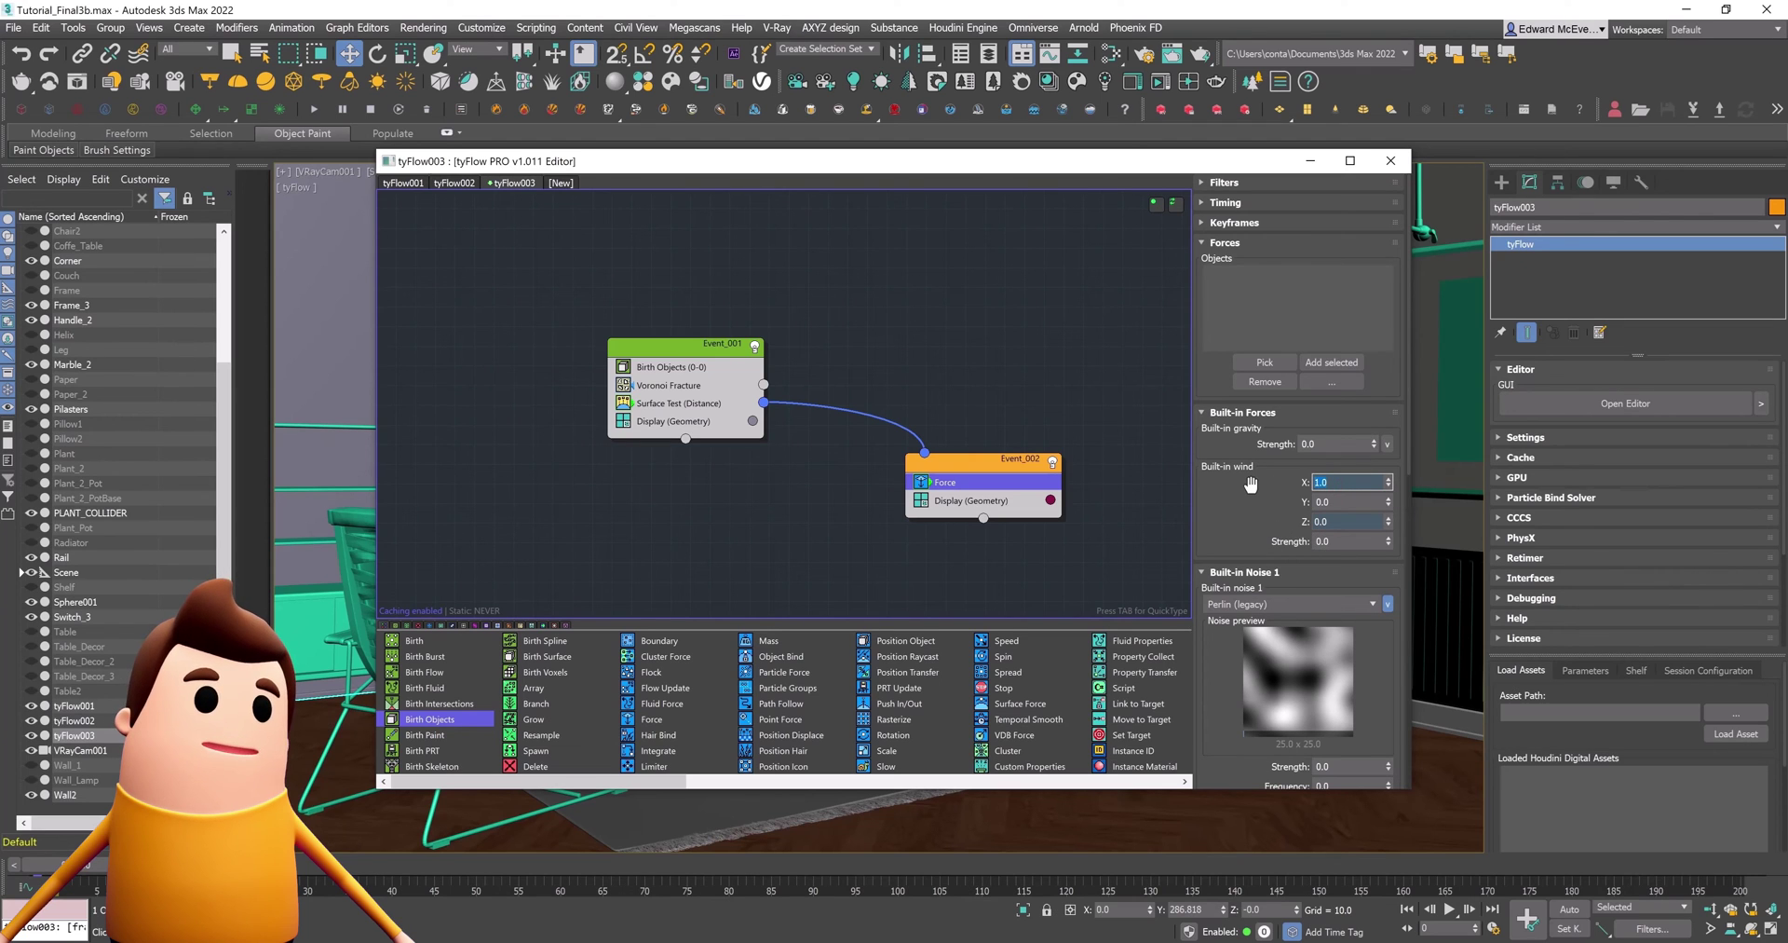
text(-1)
key(Tab)
key(Tab)
key(Tab)
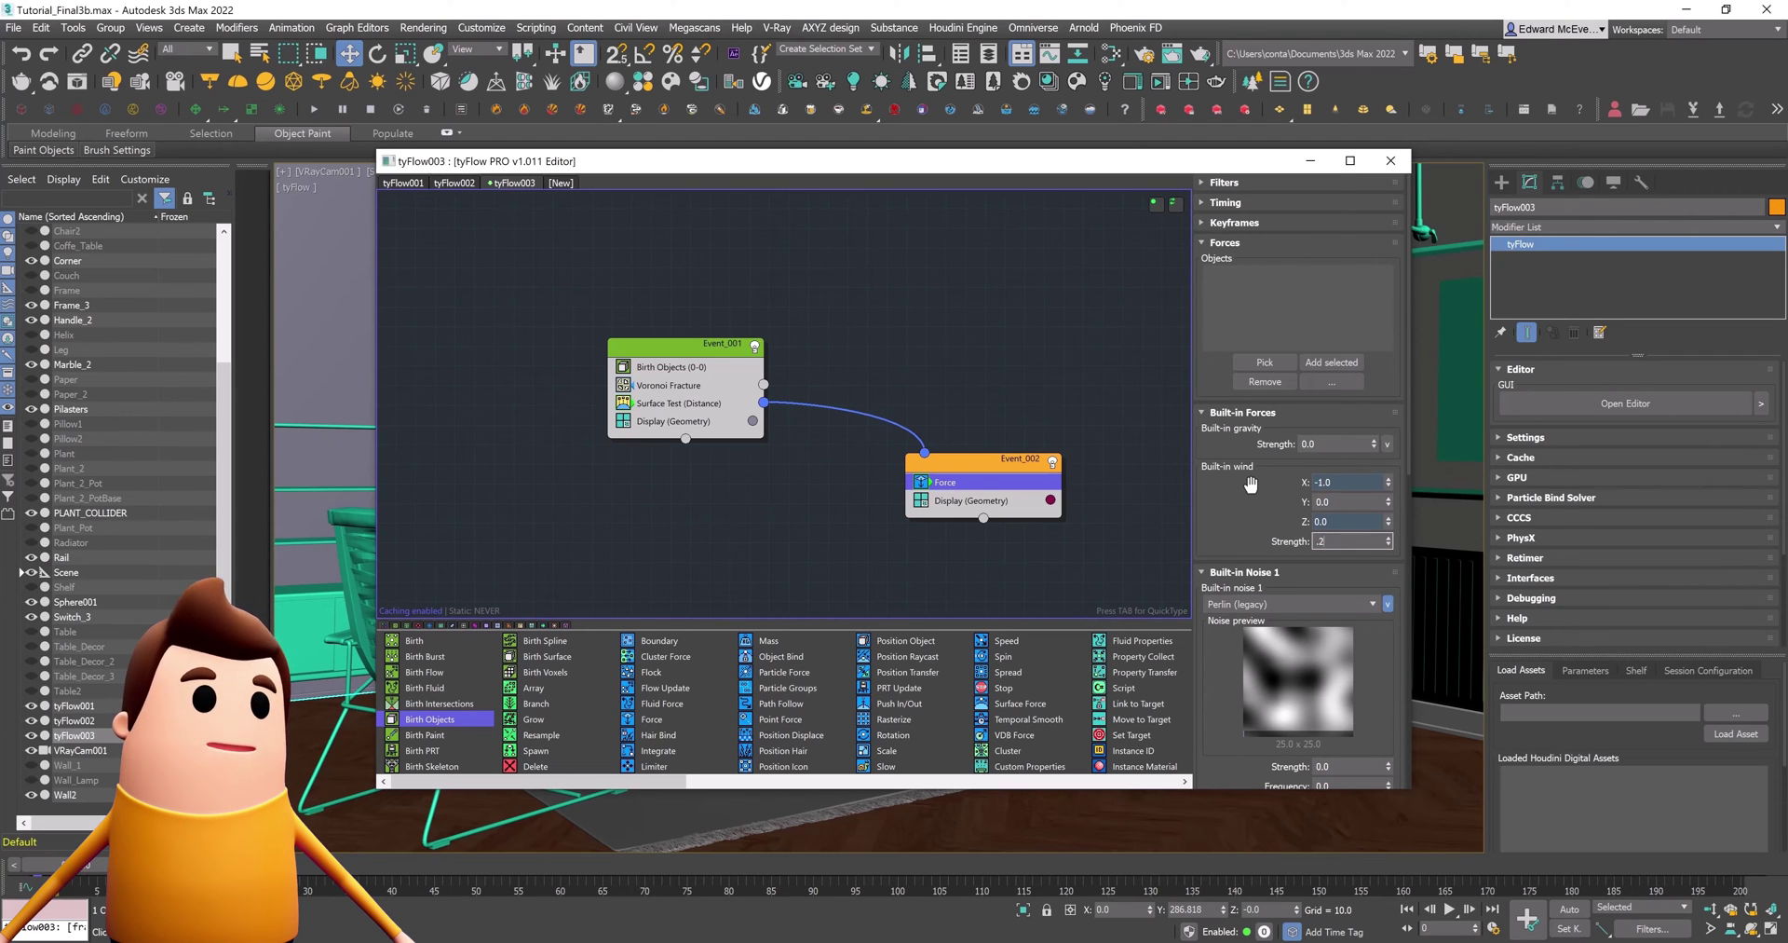
click(1339, 764)
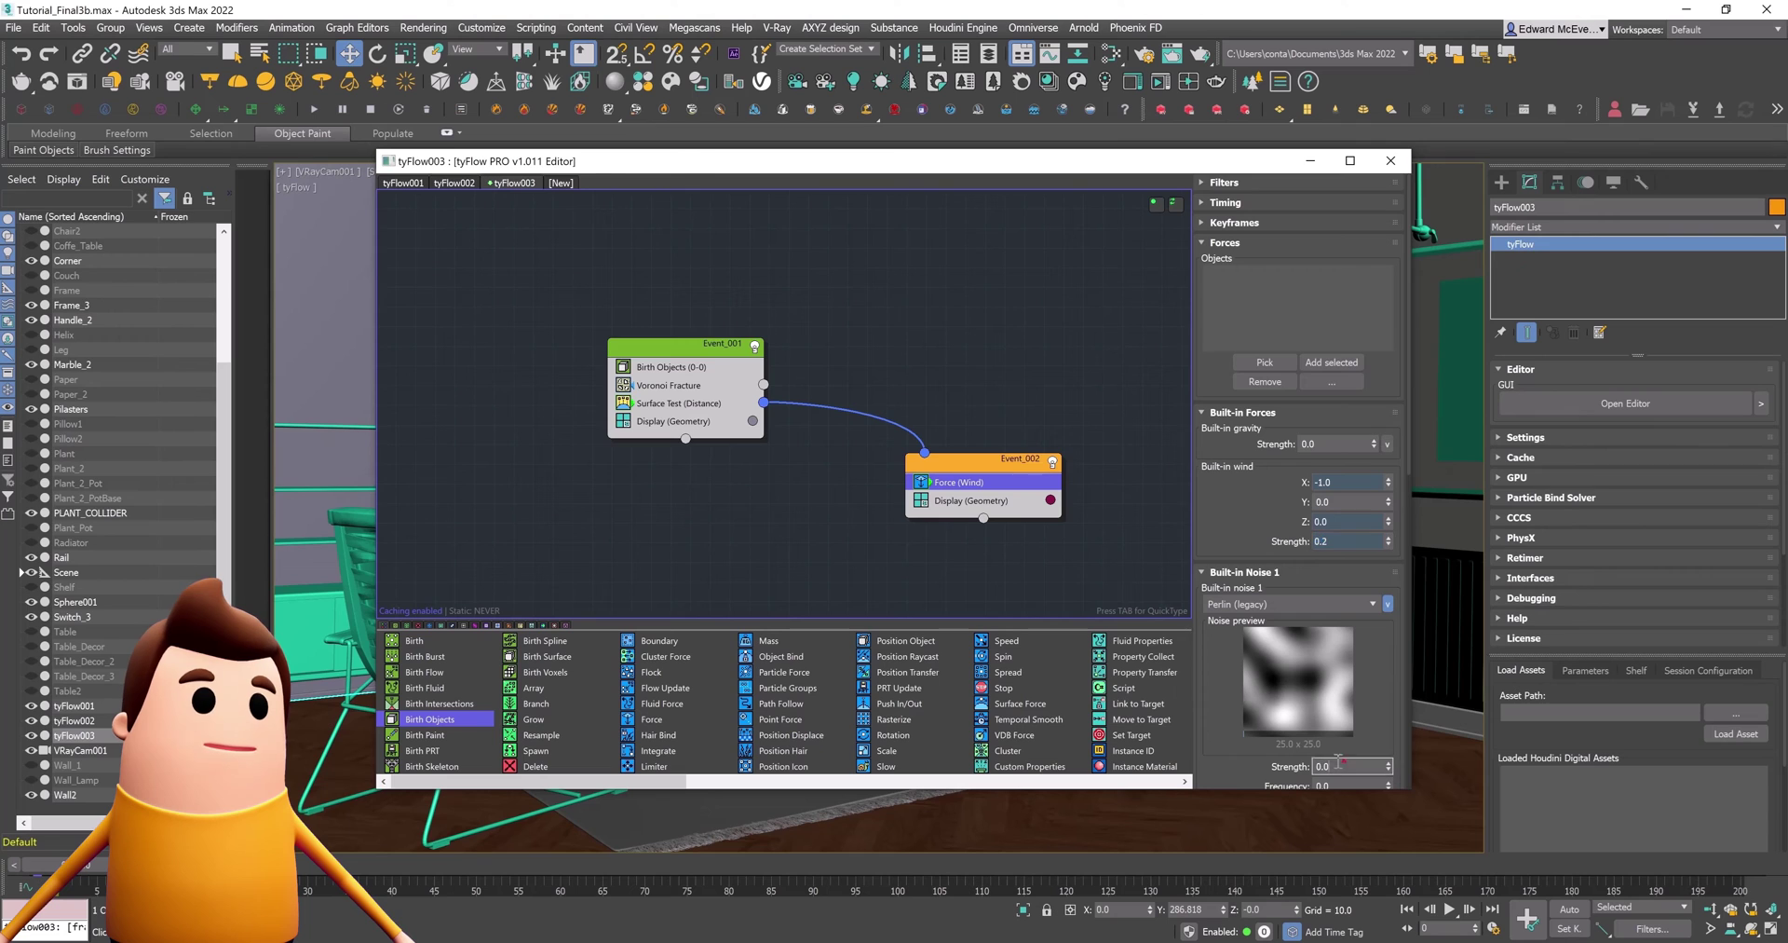
key(Return)
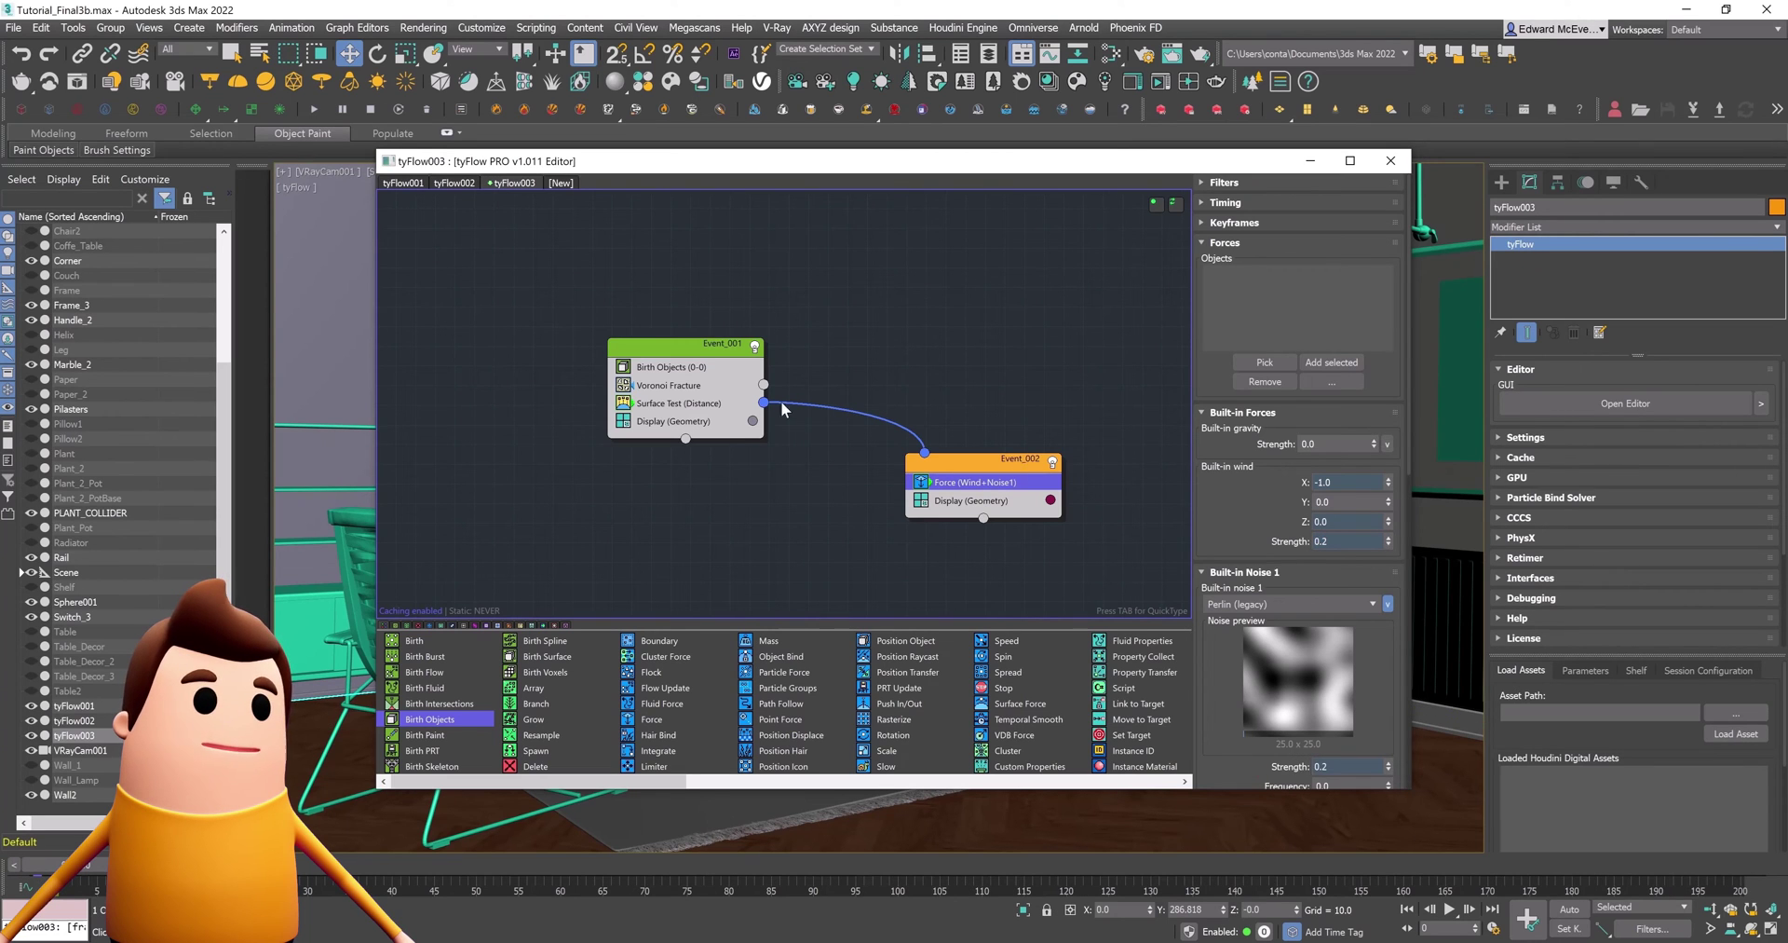
Add a Mesh operator to Event_001 and copy it into Event_002
click(736, 426)
key(Tab)
text(mesh)
key(Return)
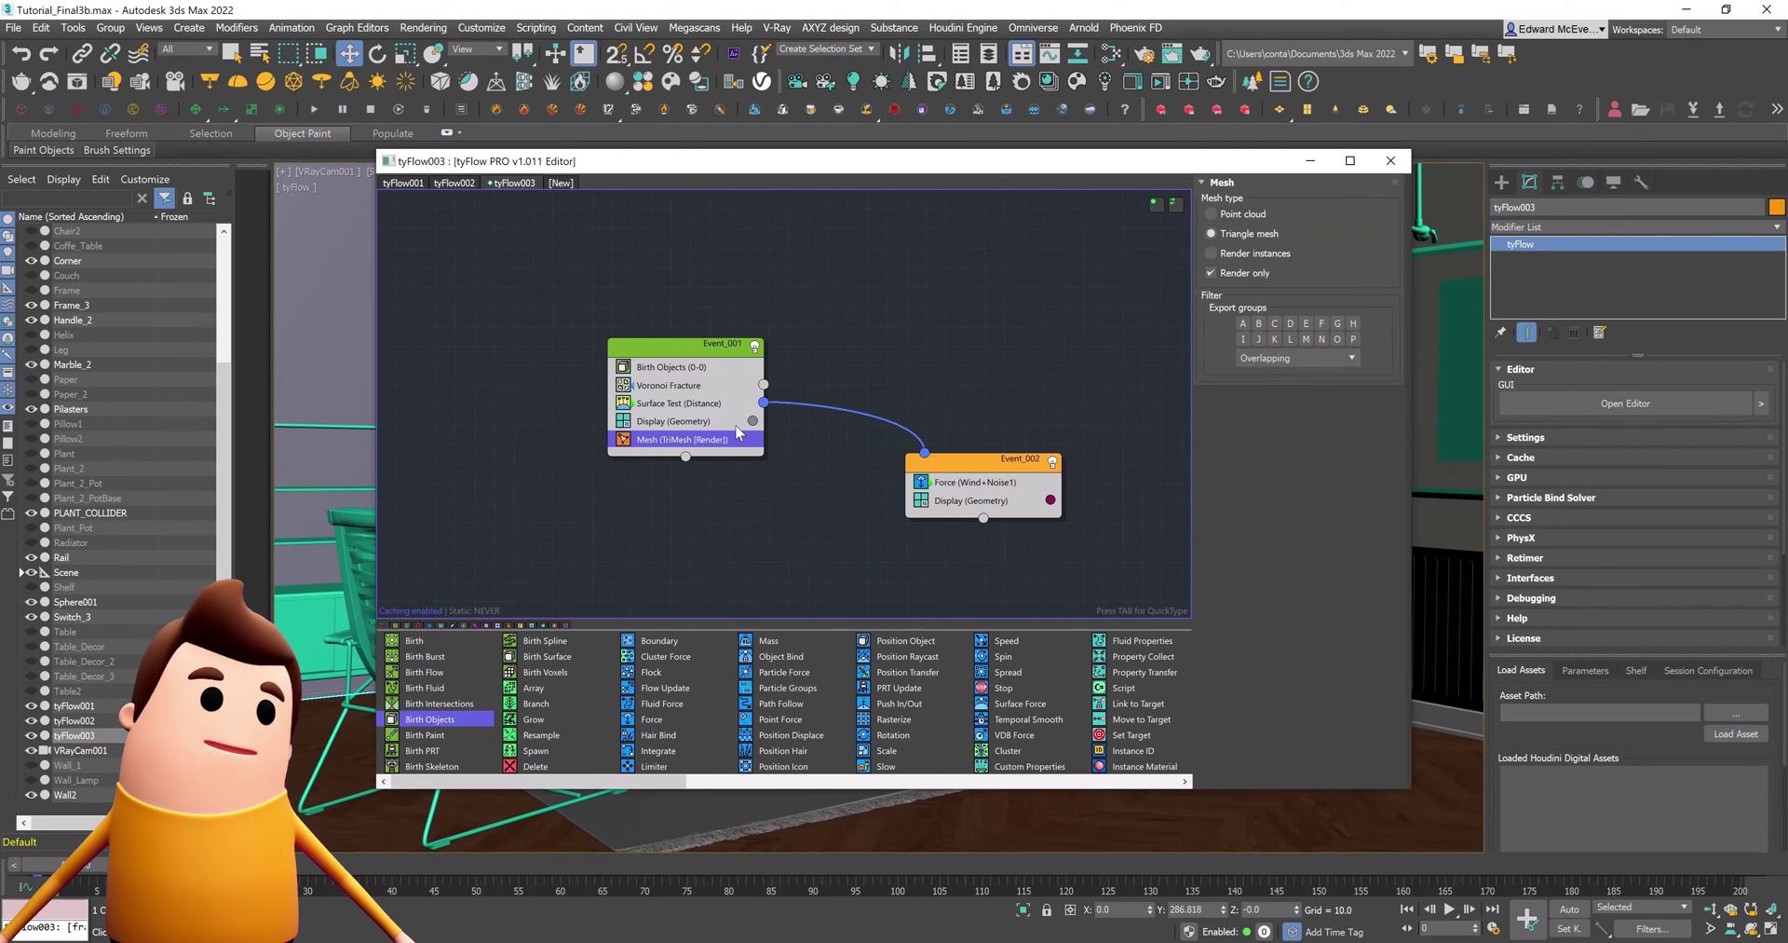
drag(717, 445, 989, 520)
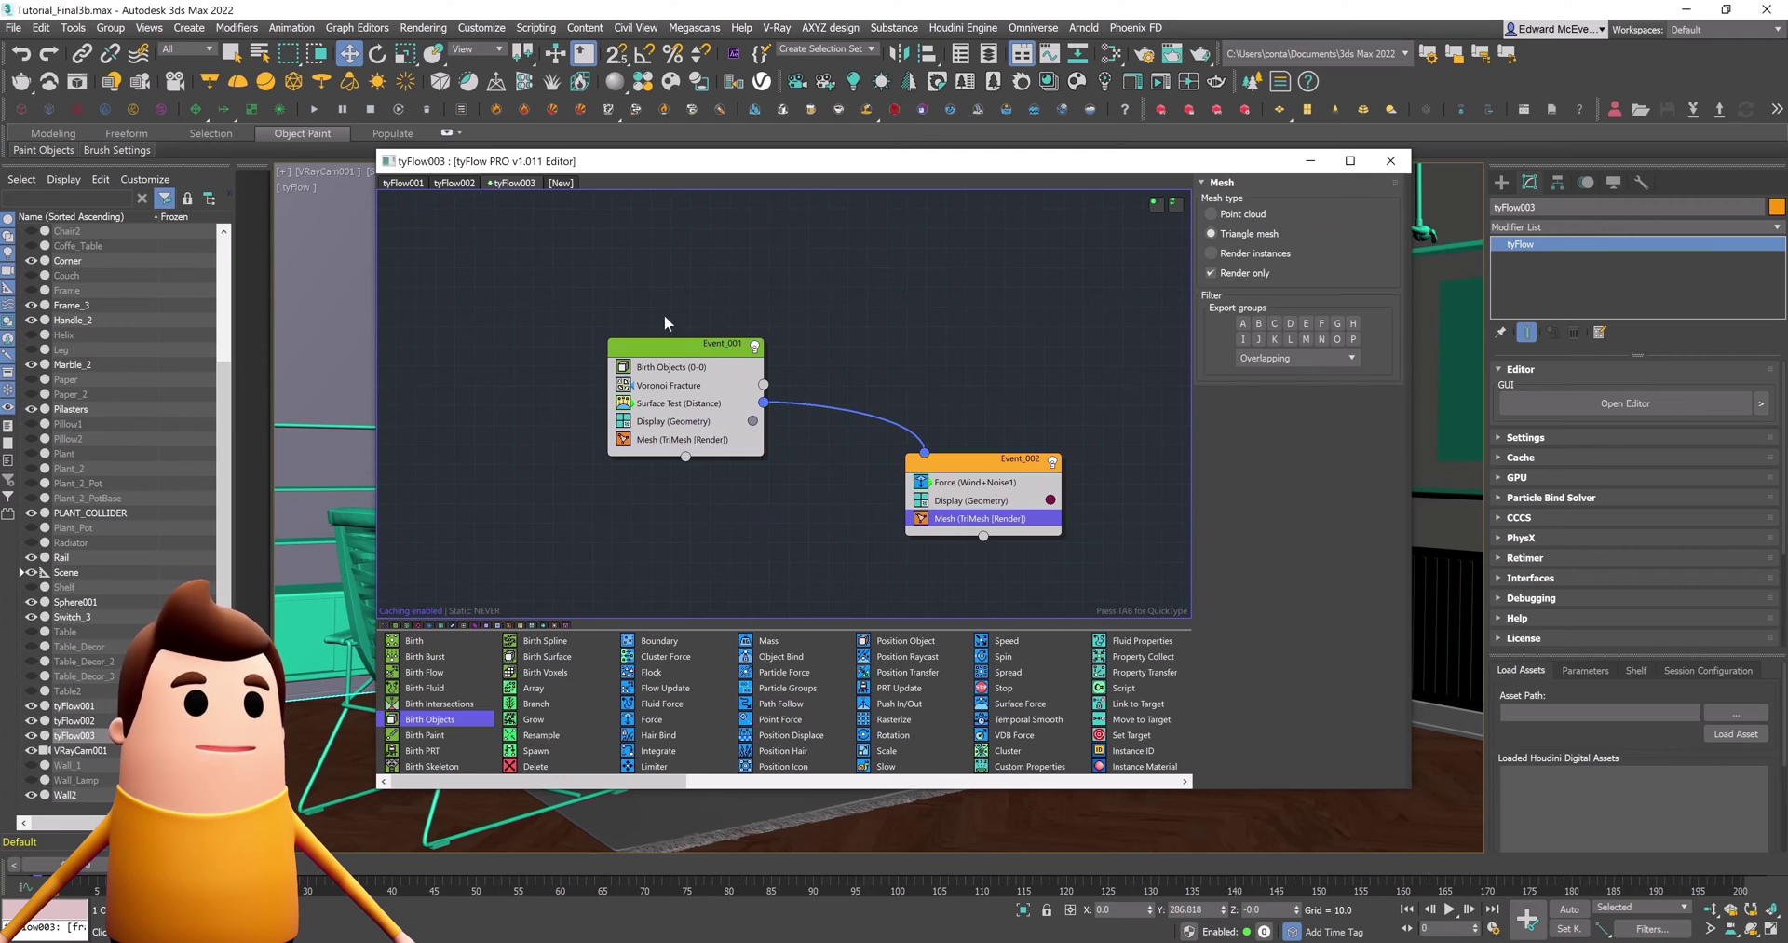
Set the Surface Test mode to Volume (inside) and close the flow editor
click(677, 404)
click(1342, 447)
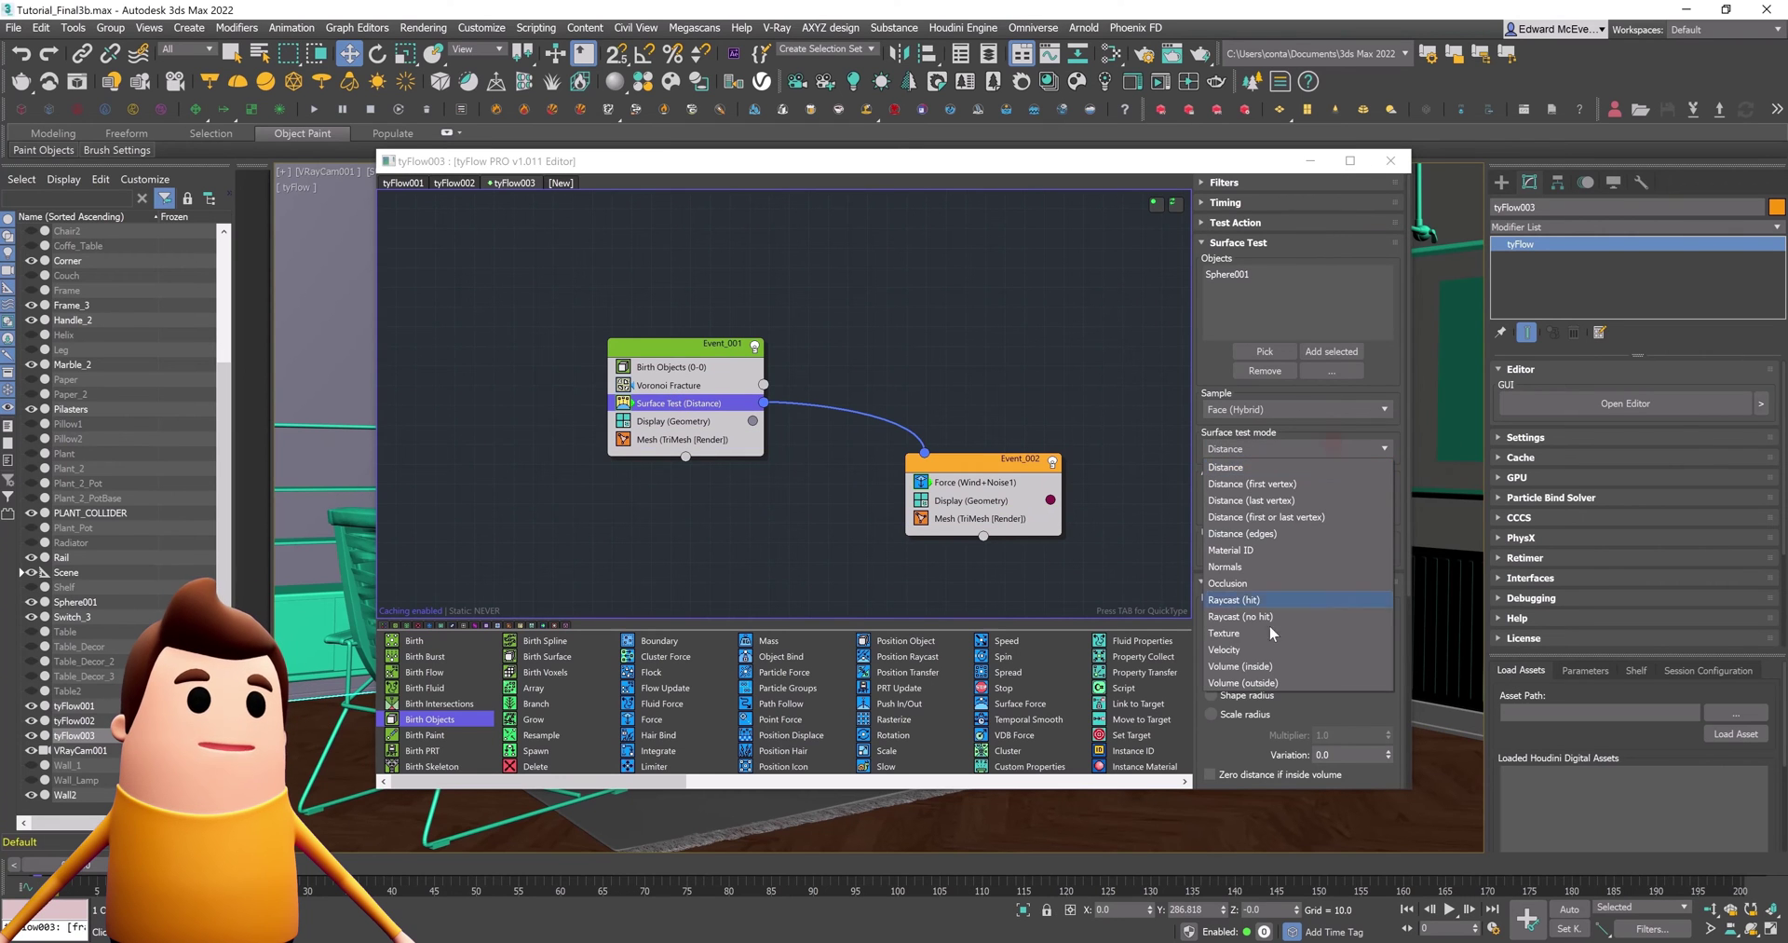
click(1260, 684)
click(1391, 160)
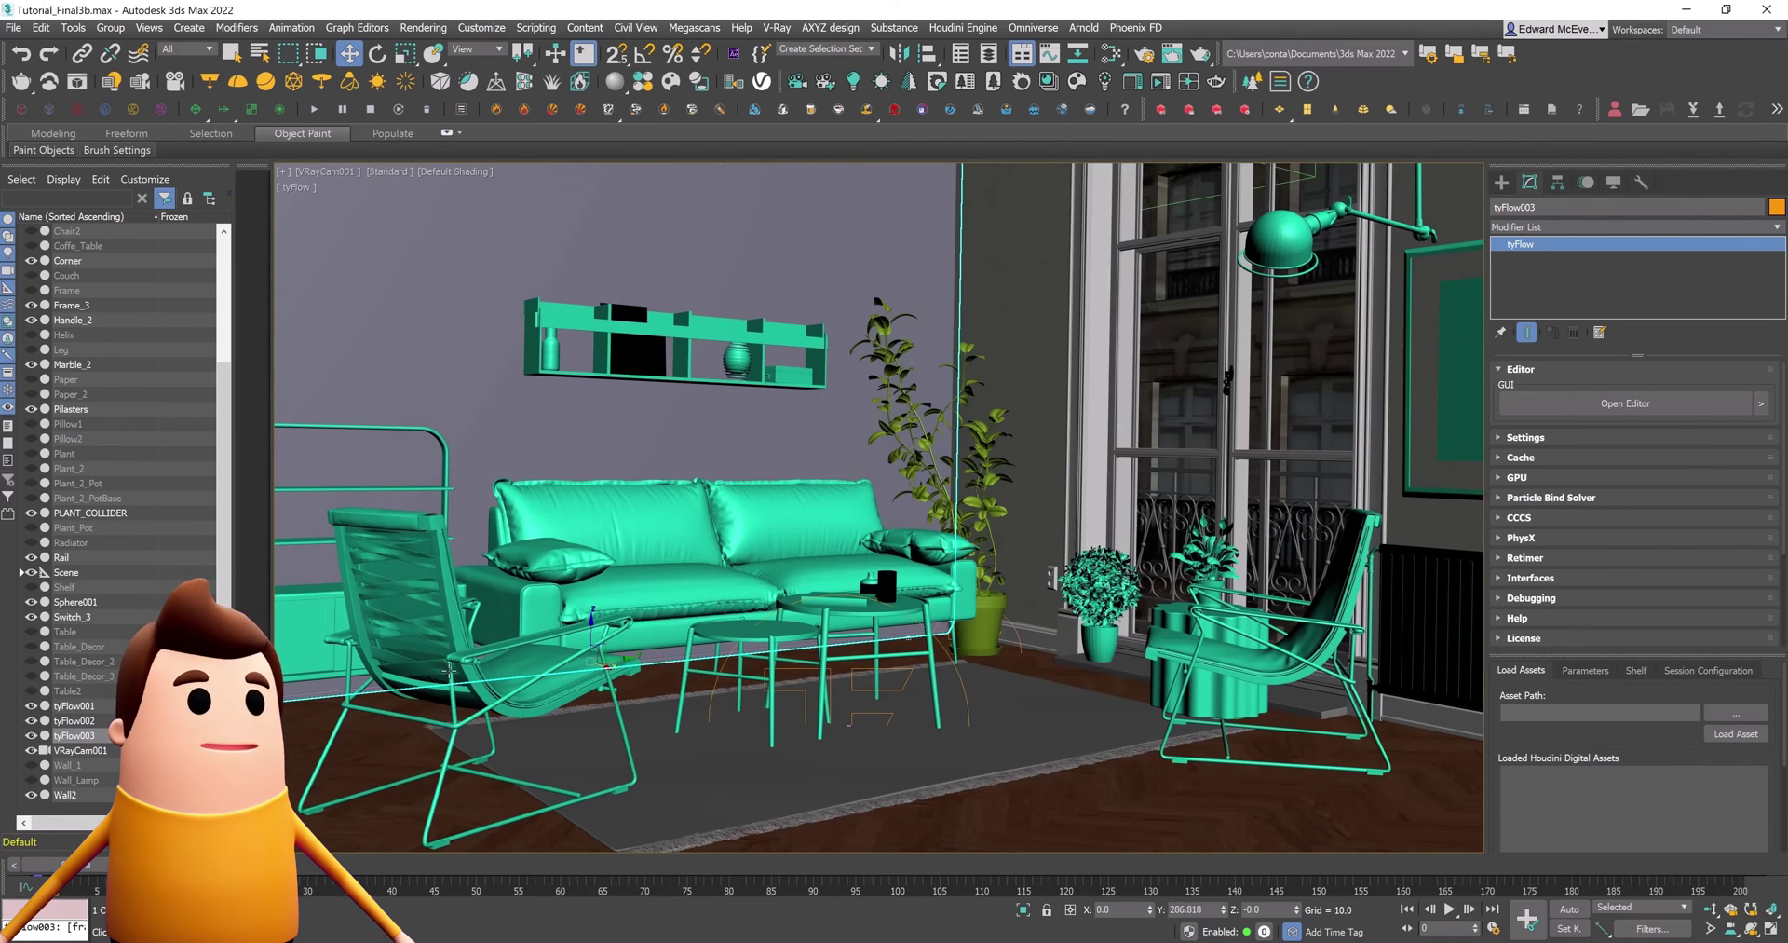
Preview the wall simulation to frame 200 in the perspective view and set the collider sphere to display as a box
drag(91, 864, 100, 864)
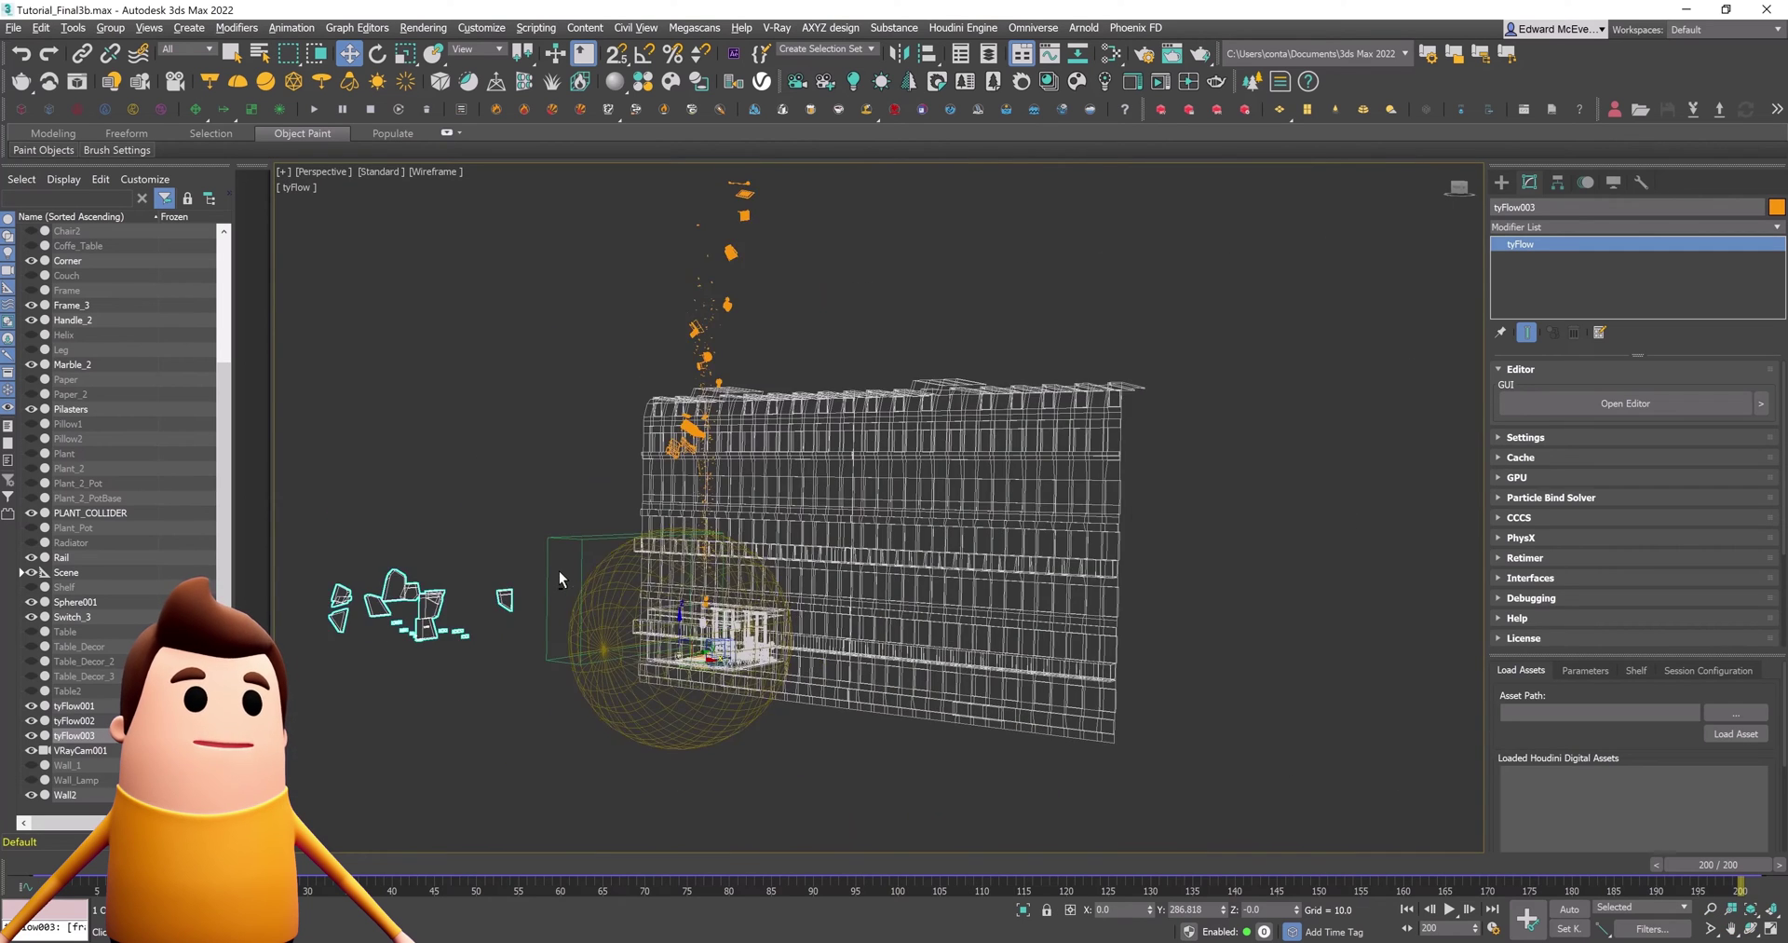
alt+middle_drag(559, 572, 643, 619)
click(698, 557)
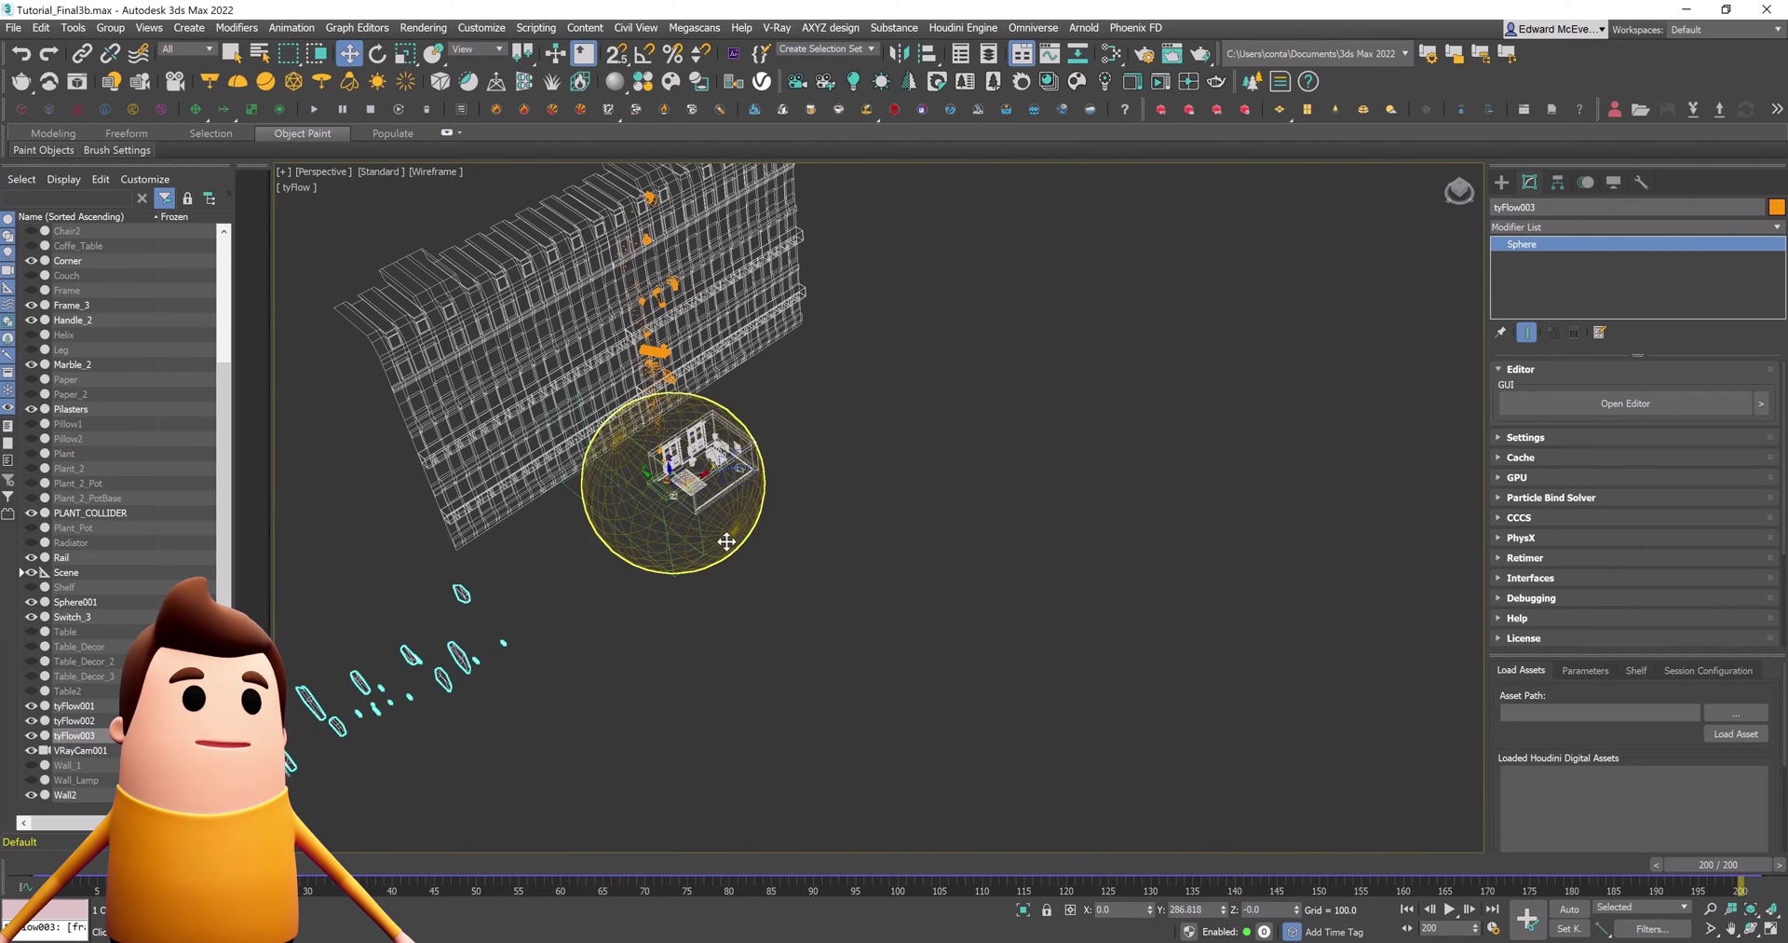
right_click(724, 535)
click(866, 667)
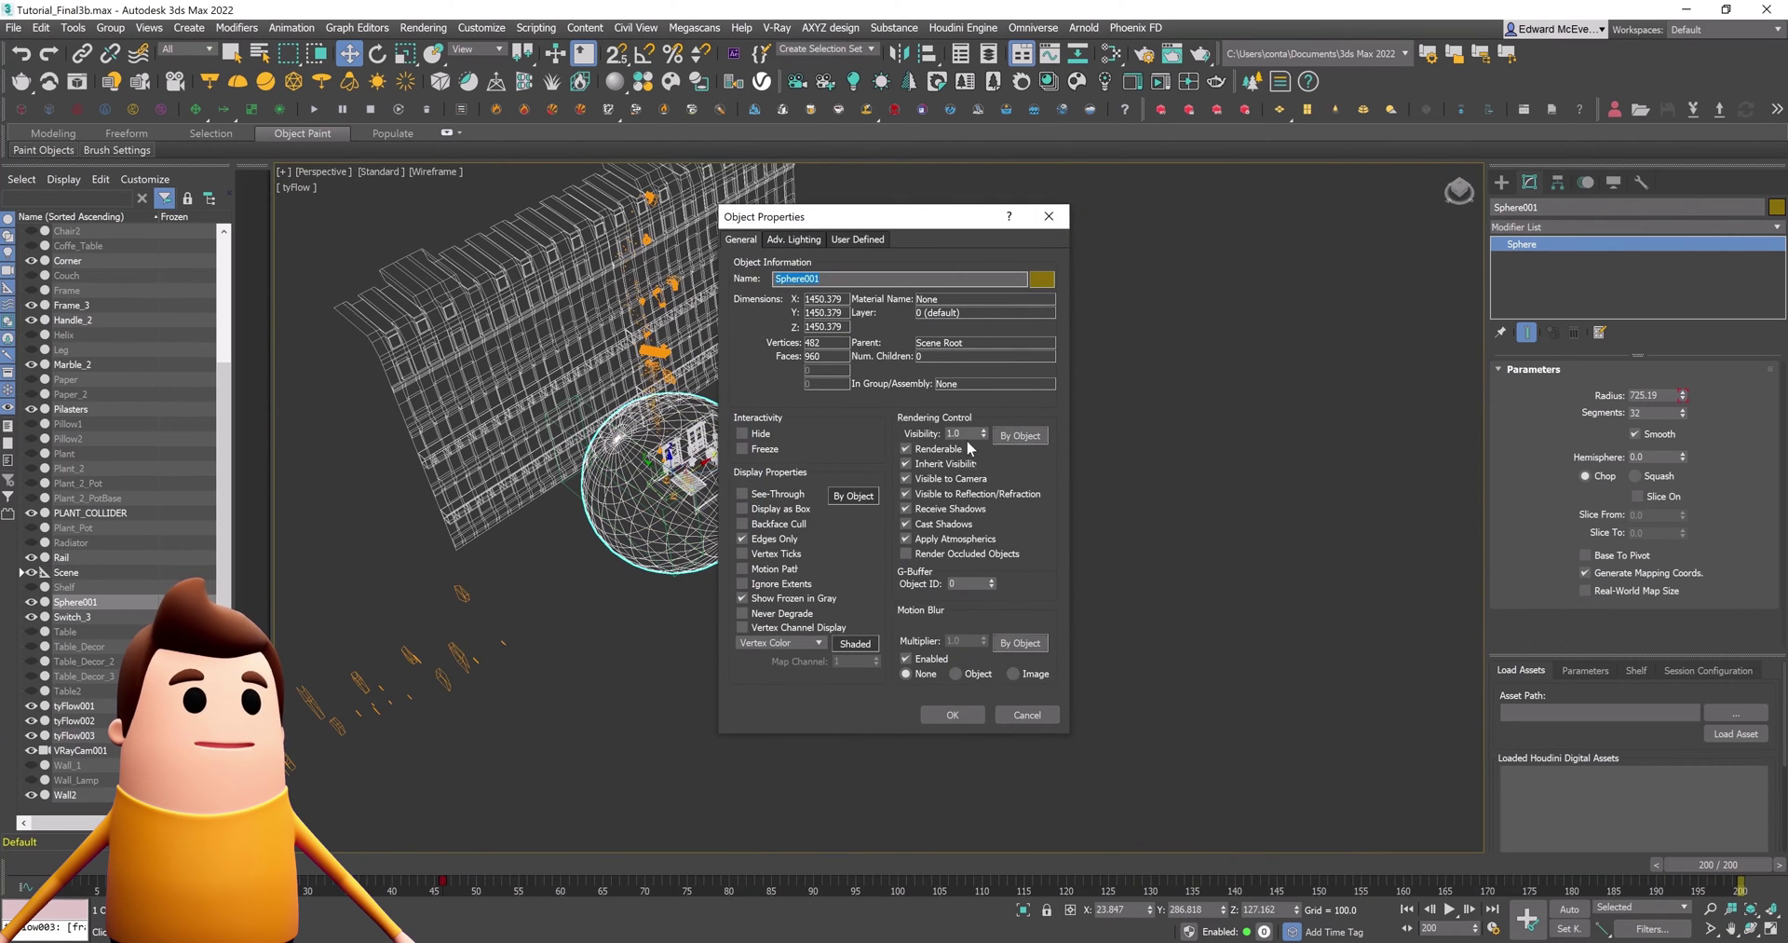
click(950, 715)
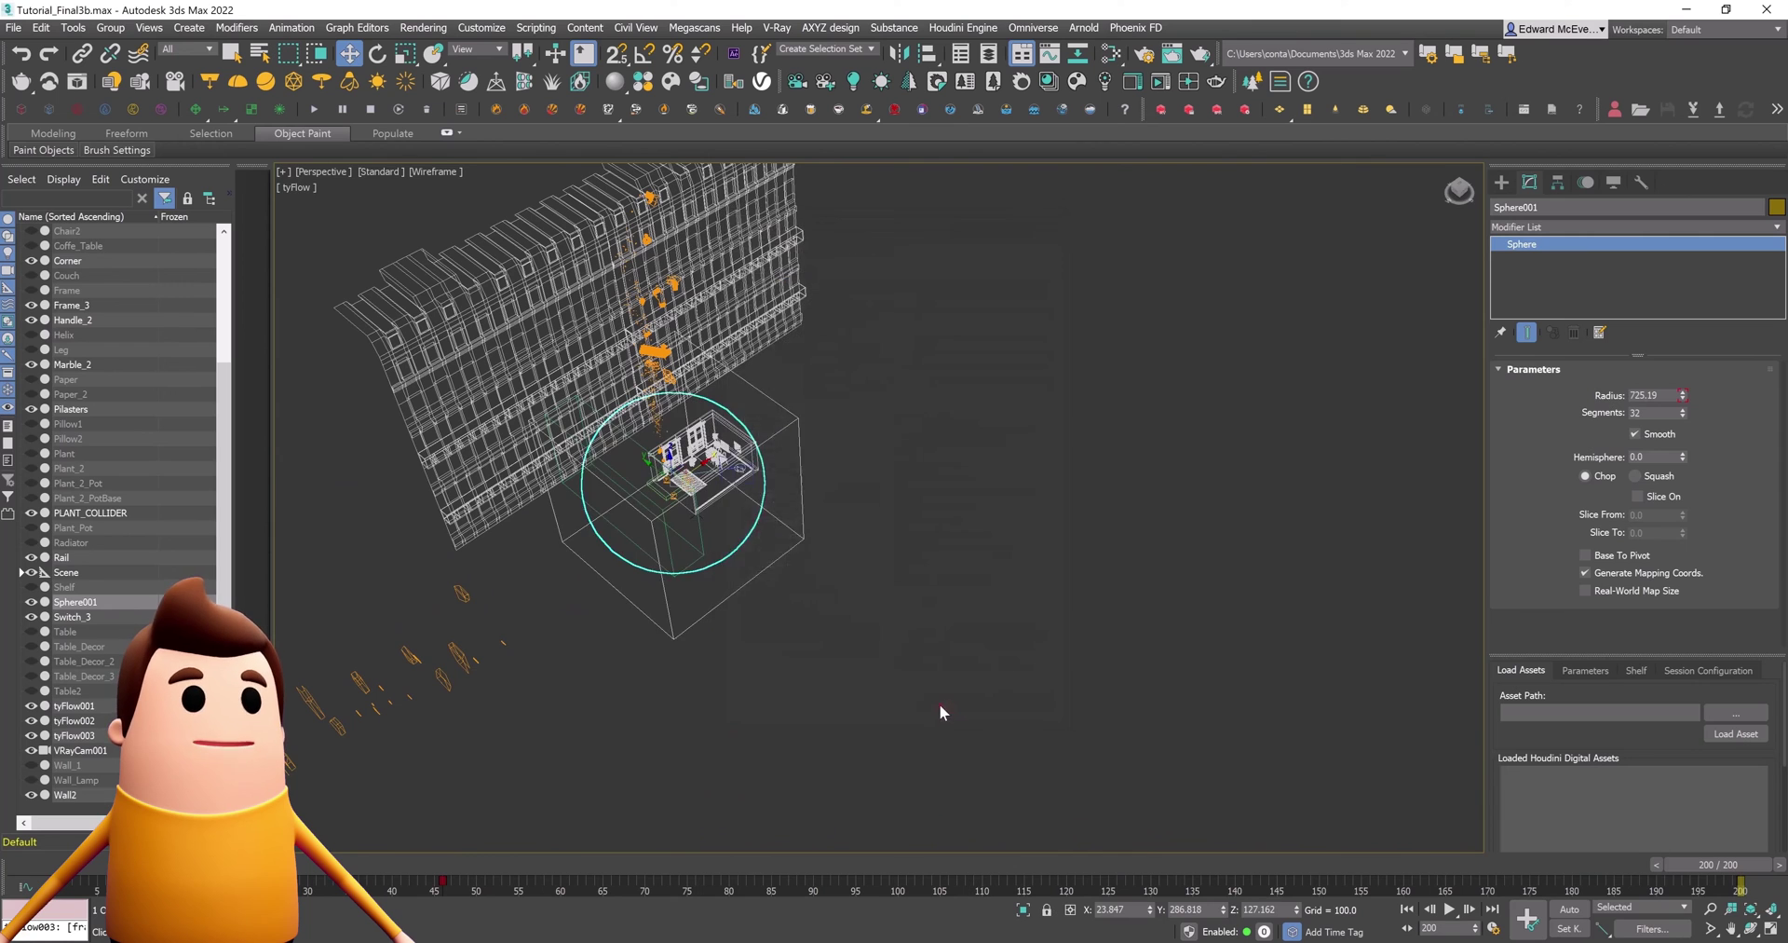
click(934, 698)
Scrub through the simulation in the camera view and return to frame 0
key(c)
drag(53, 870, 1160, 856)
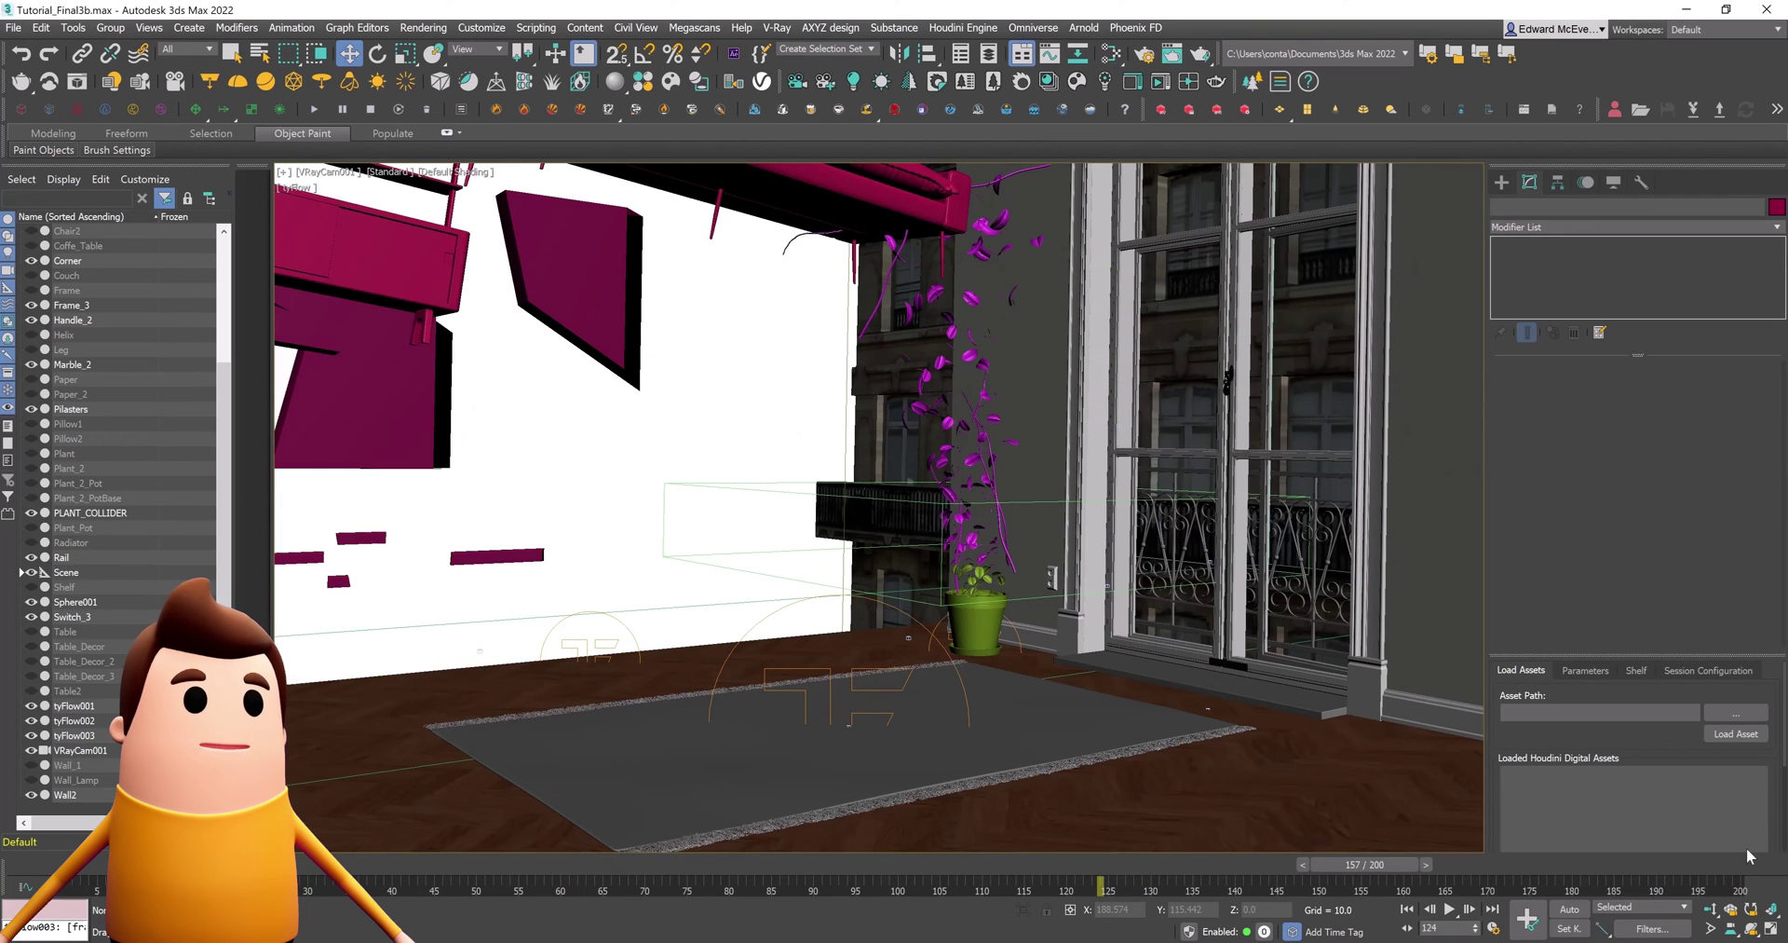
drag(3, 866, 0, 866)
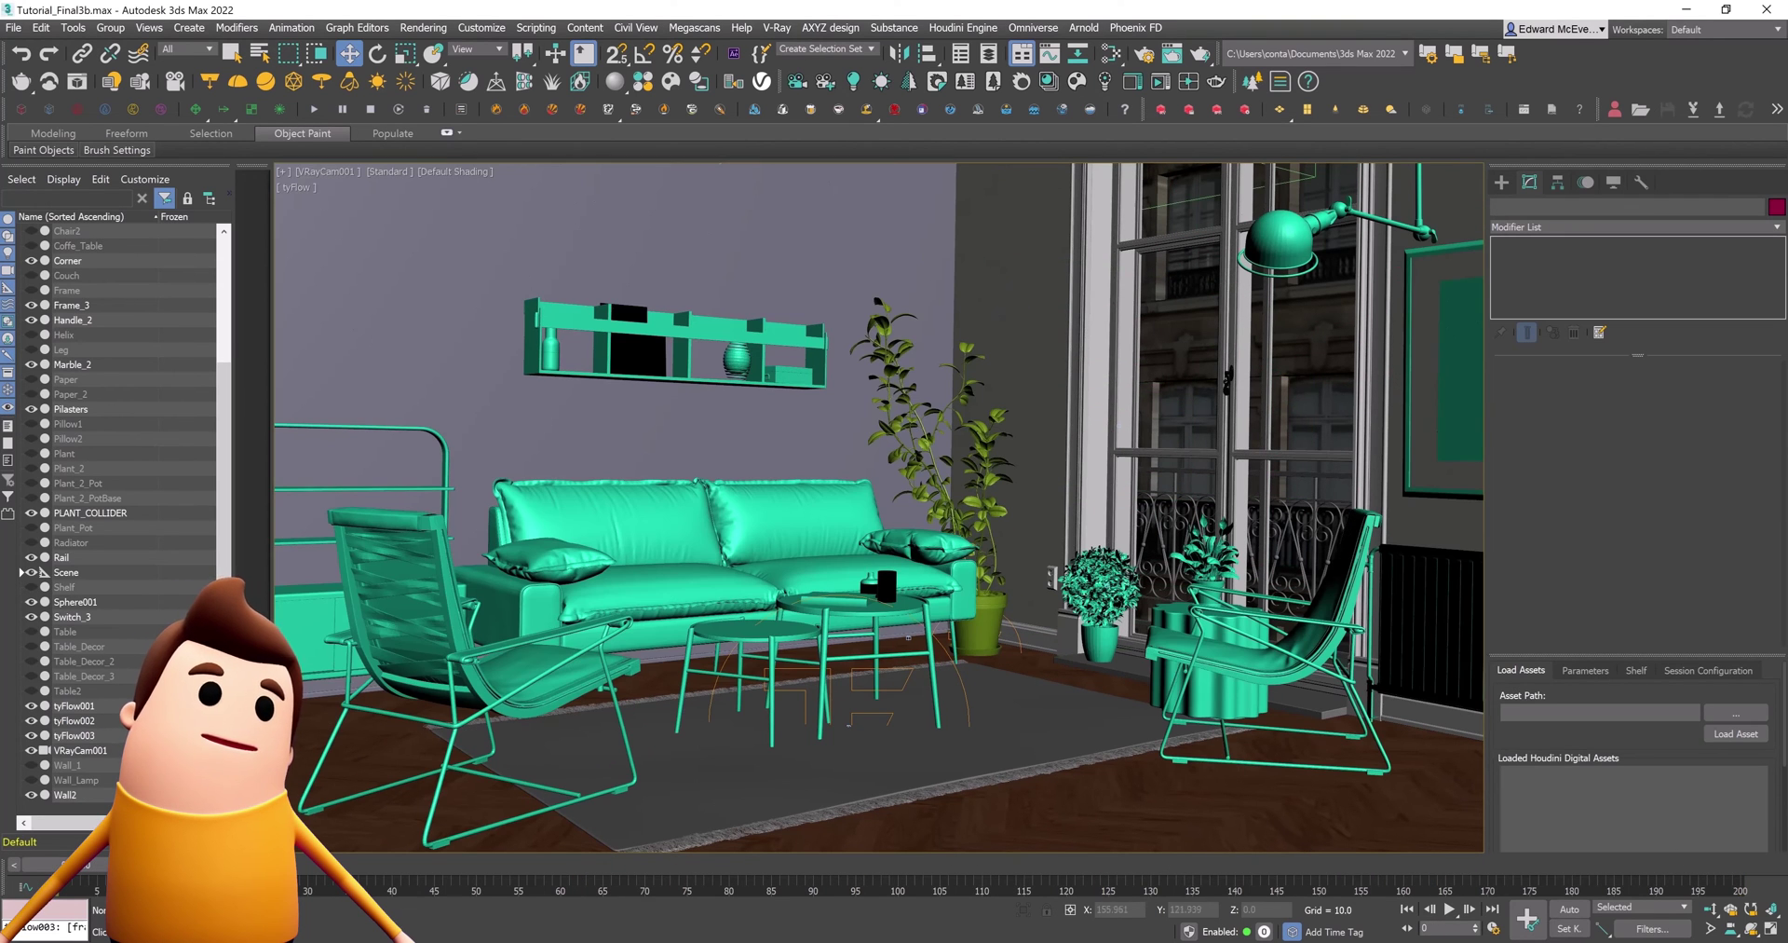
Set tyFlow003's Voronoi Fracture to 600 points and scrub through the wall simulation with edged faces shown
click(82, 736)
click(1625, 404)
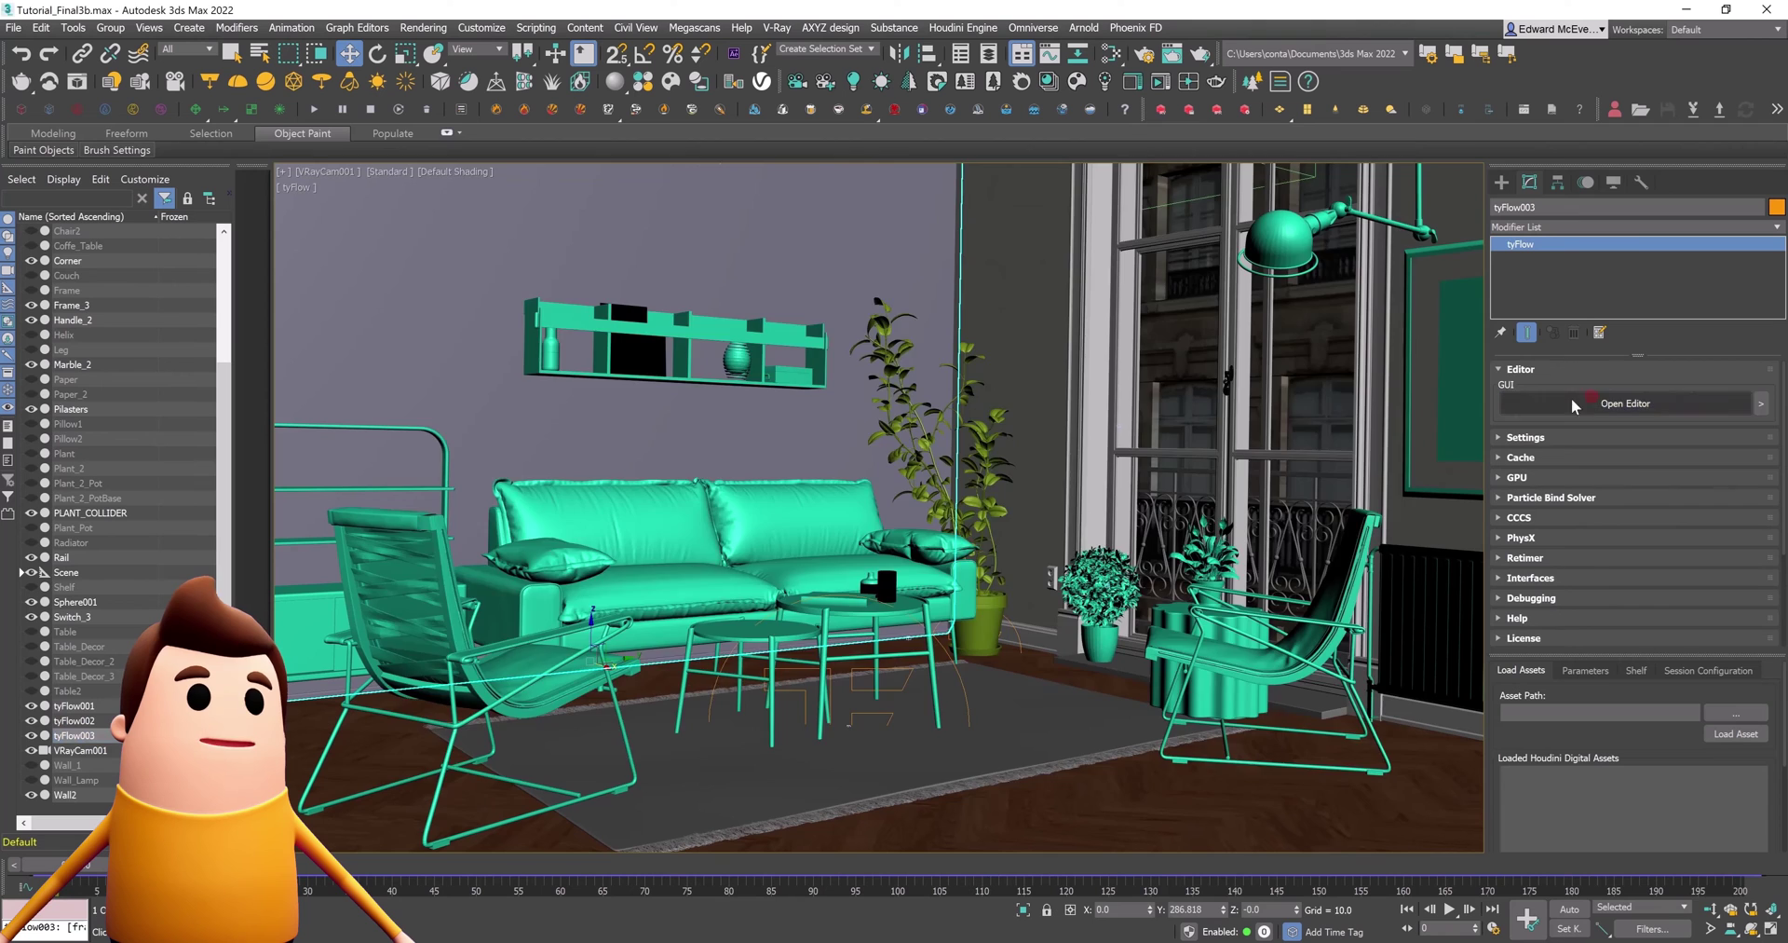
click(711, 387)
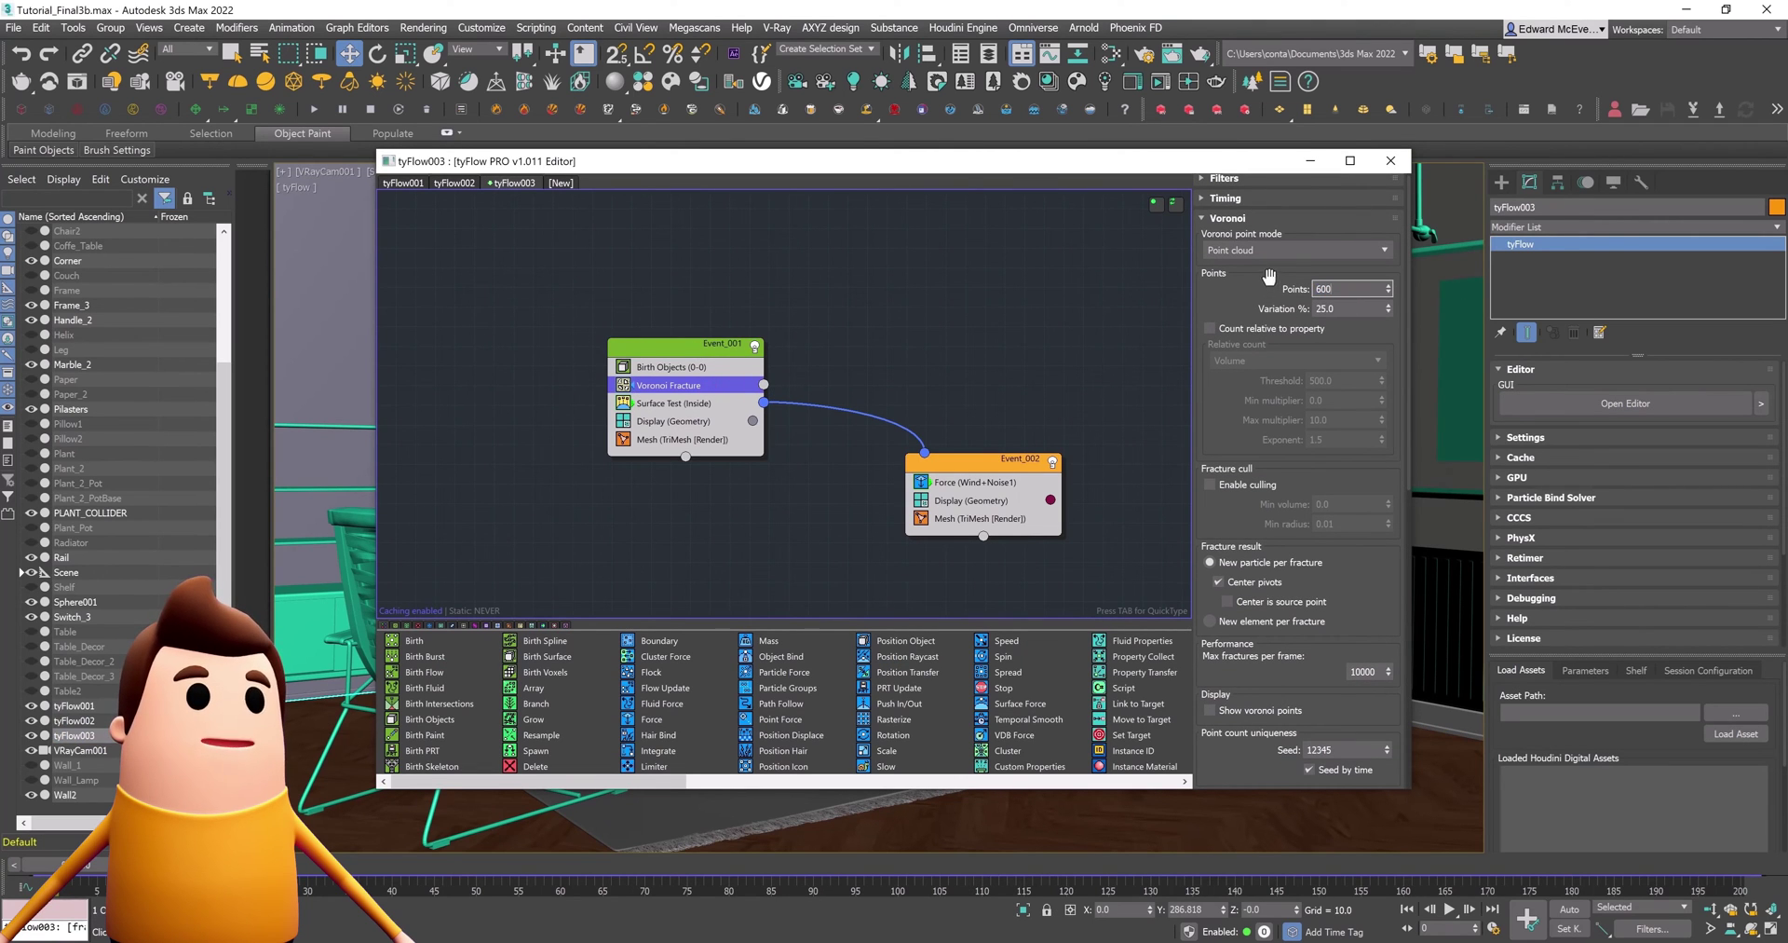
click(1391, 160)
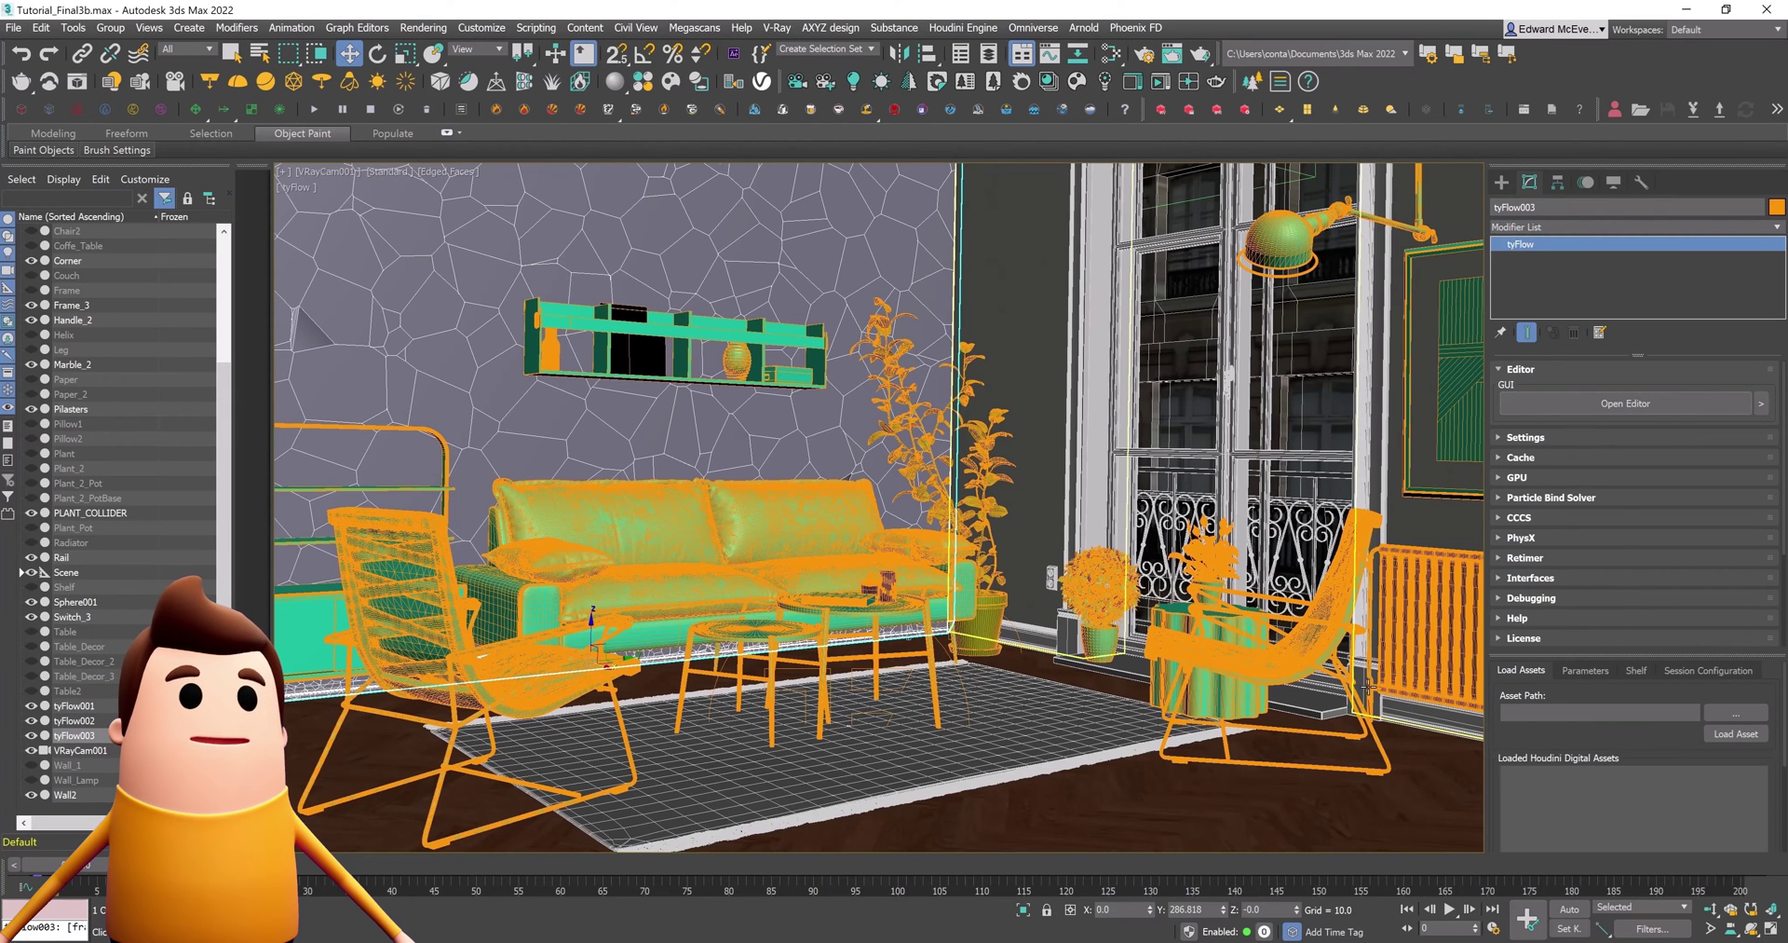
click(1767, 871)
drag(312, 857, 1009, 803)
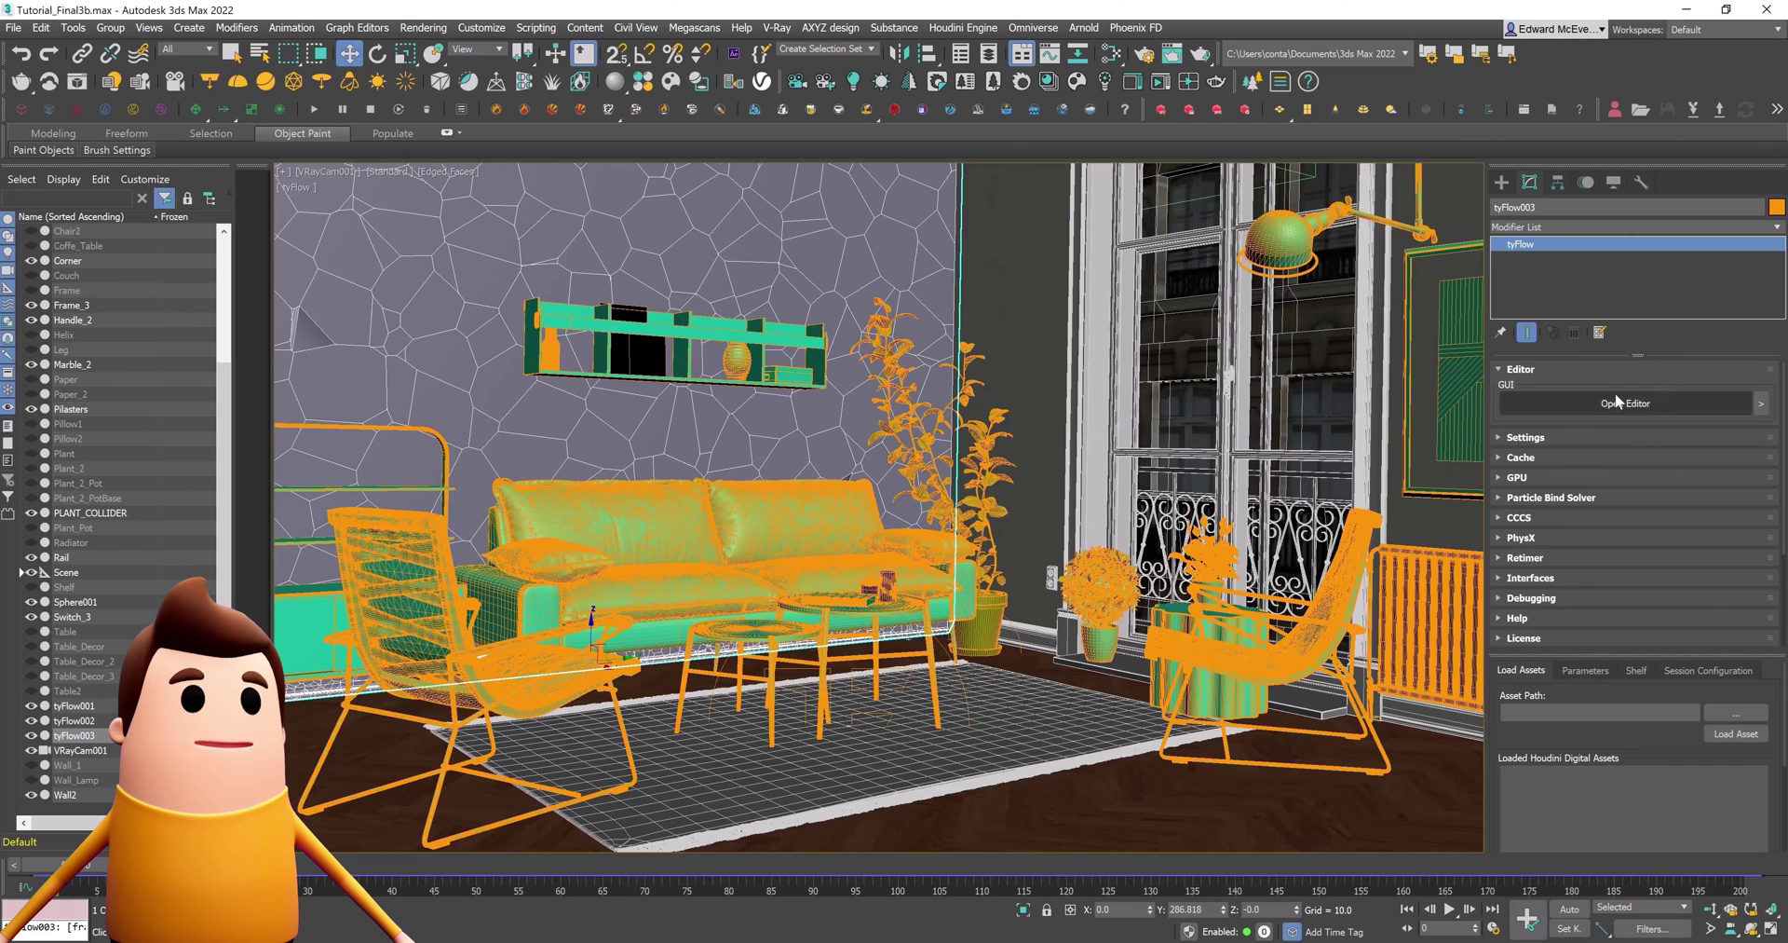
Add a Voronoi Fracture operator above the Force operator in tyFlow003's Event_002 and close the flow editor
click(1615, 400)
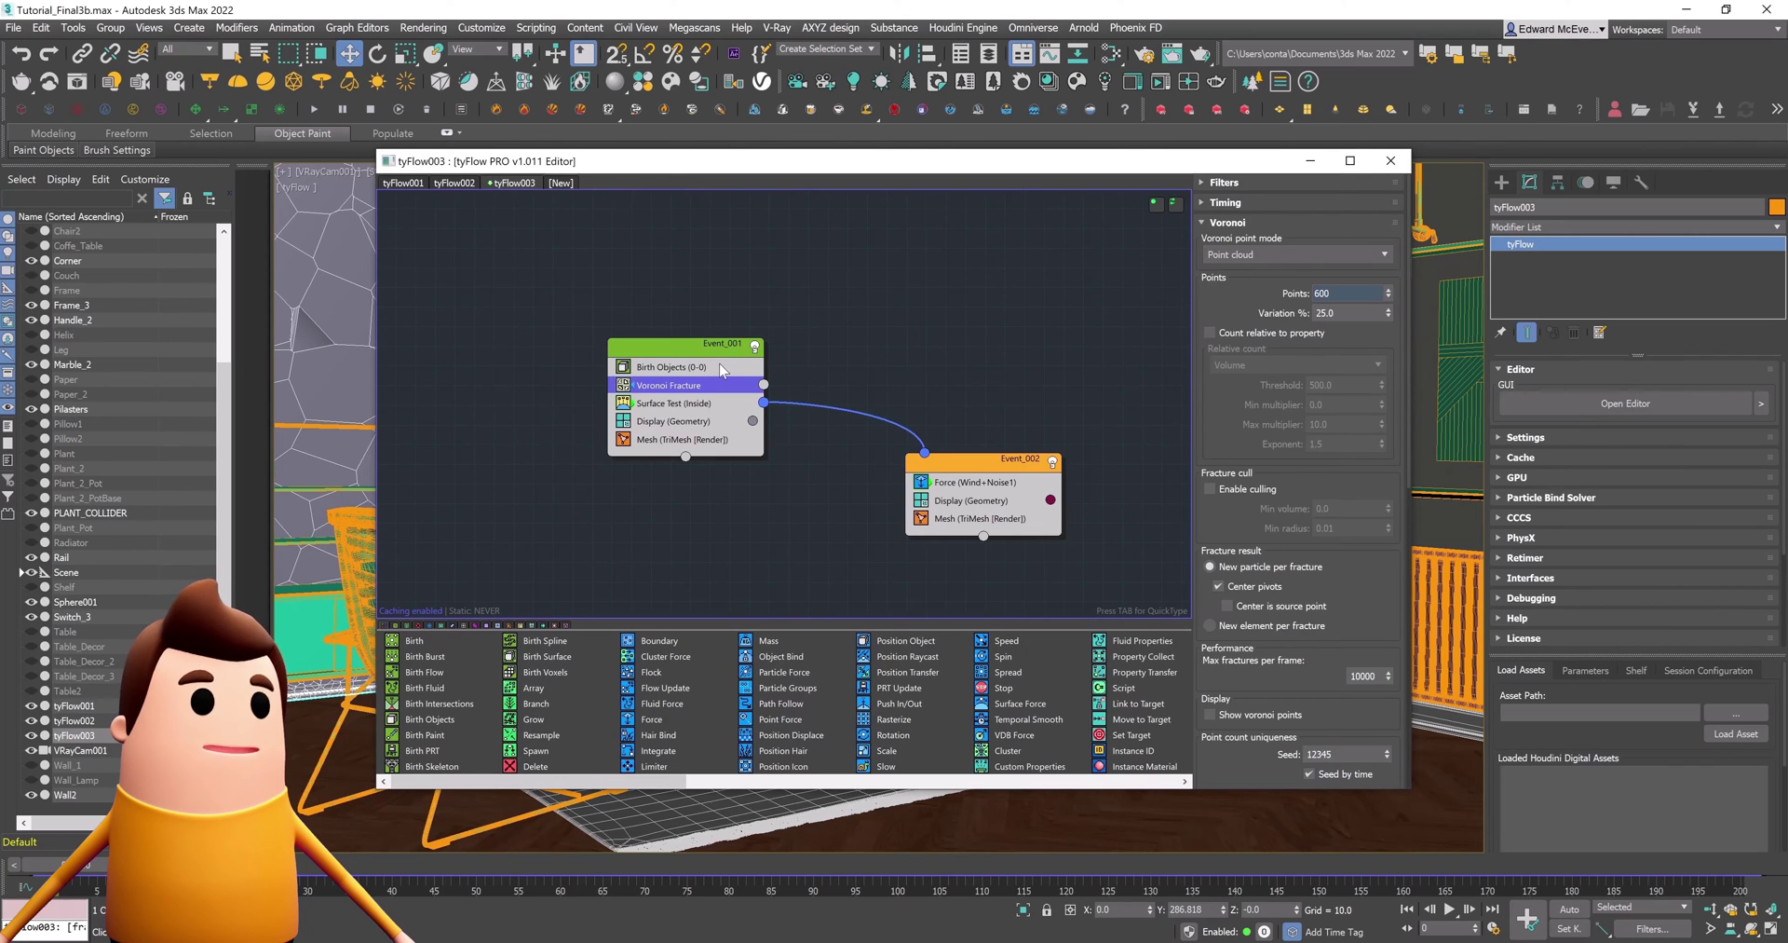
drag(982, 474, 1006, 486)
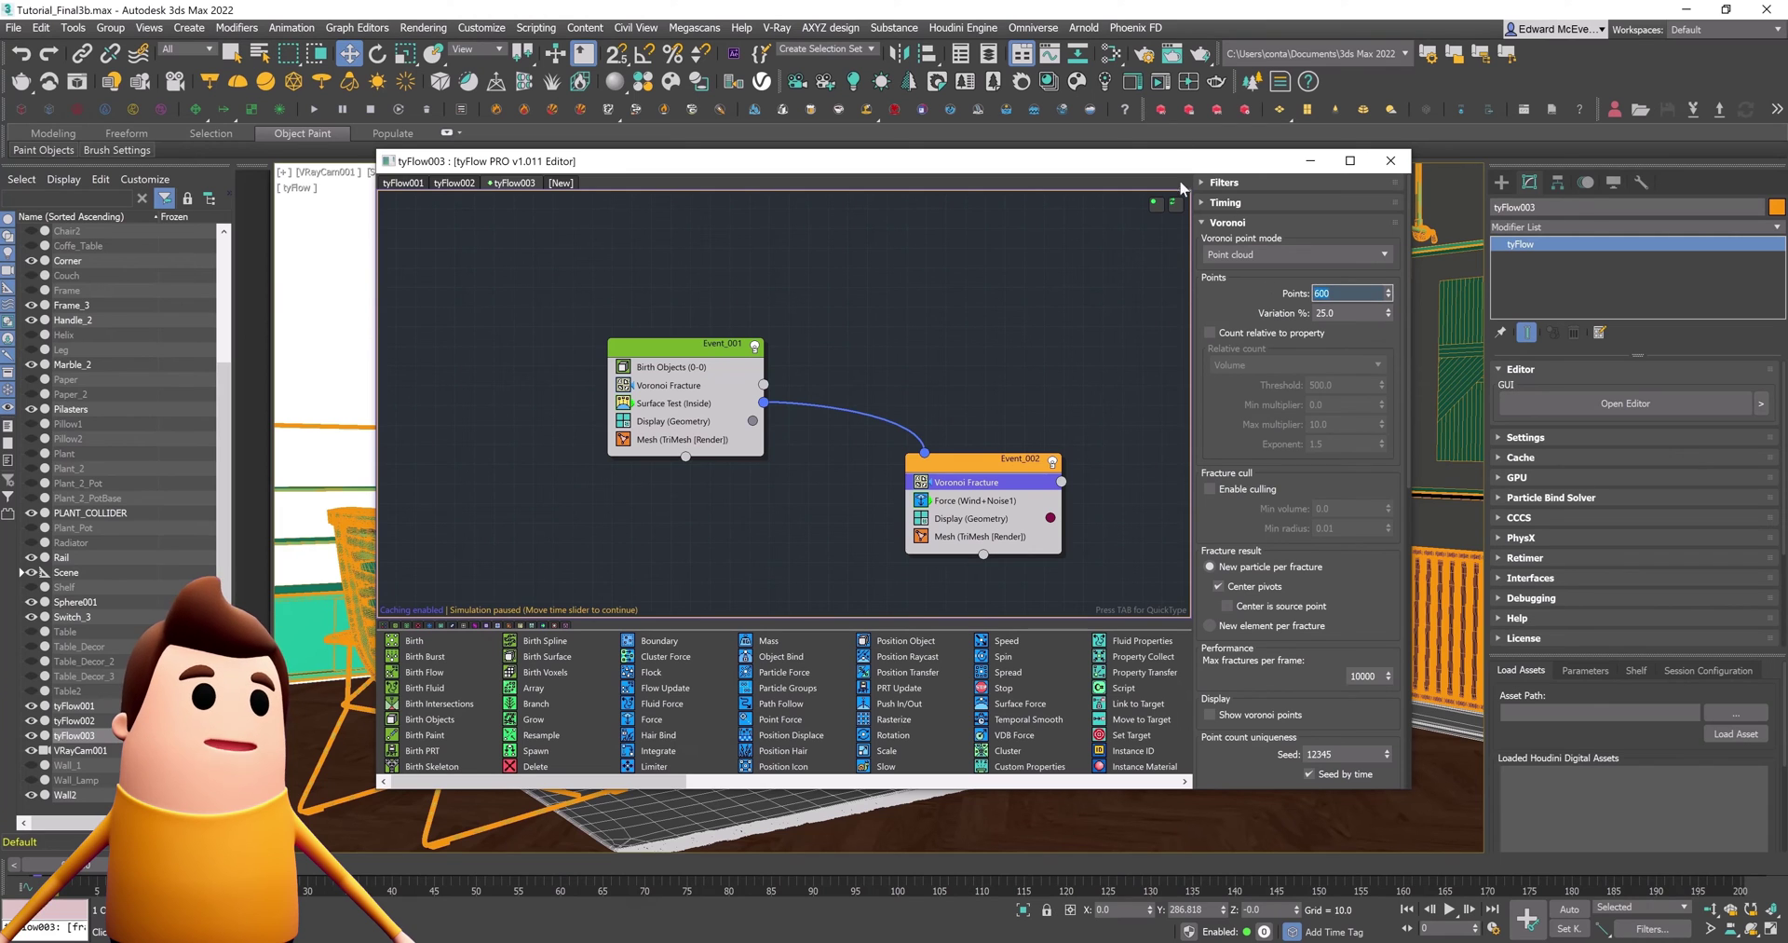
click(1390, 161)
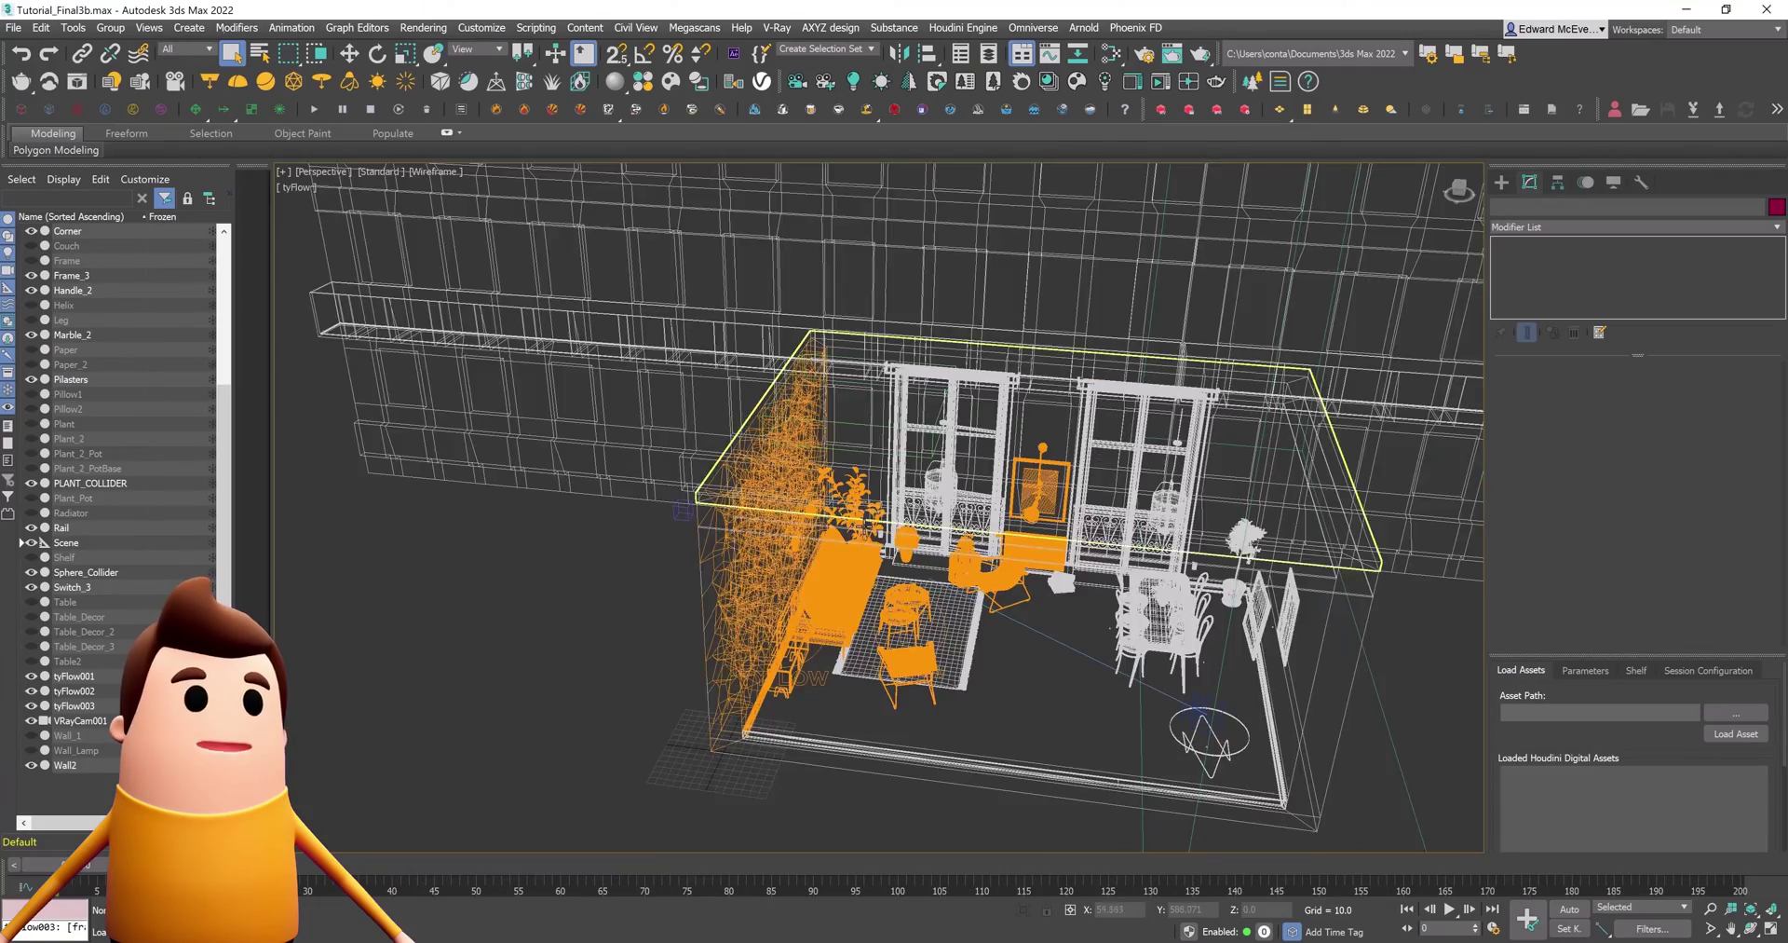
Create a sphere with a radius of about 25.65 outside the room's windows and raise it to a height of about 179
alt+middle_drag(652, 466, 438, 431)
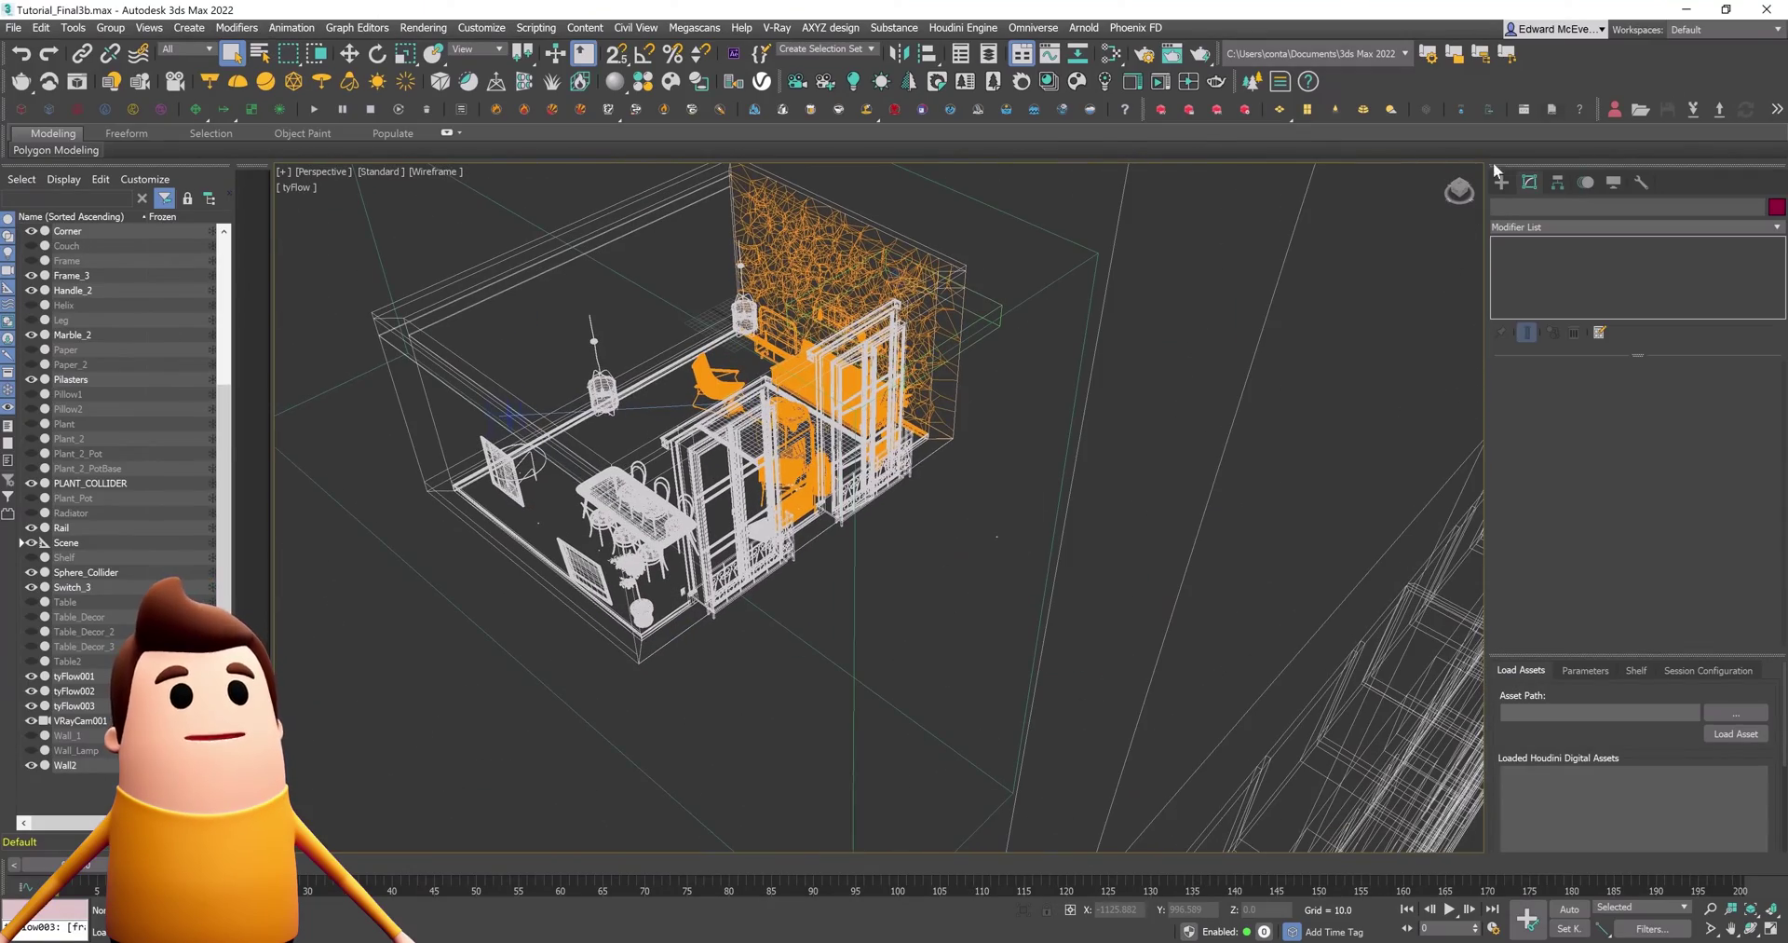
click(1502, 182)
click(1563, 315)
alt+middle_drag(1211, 401, 968, 435)
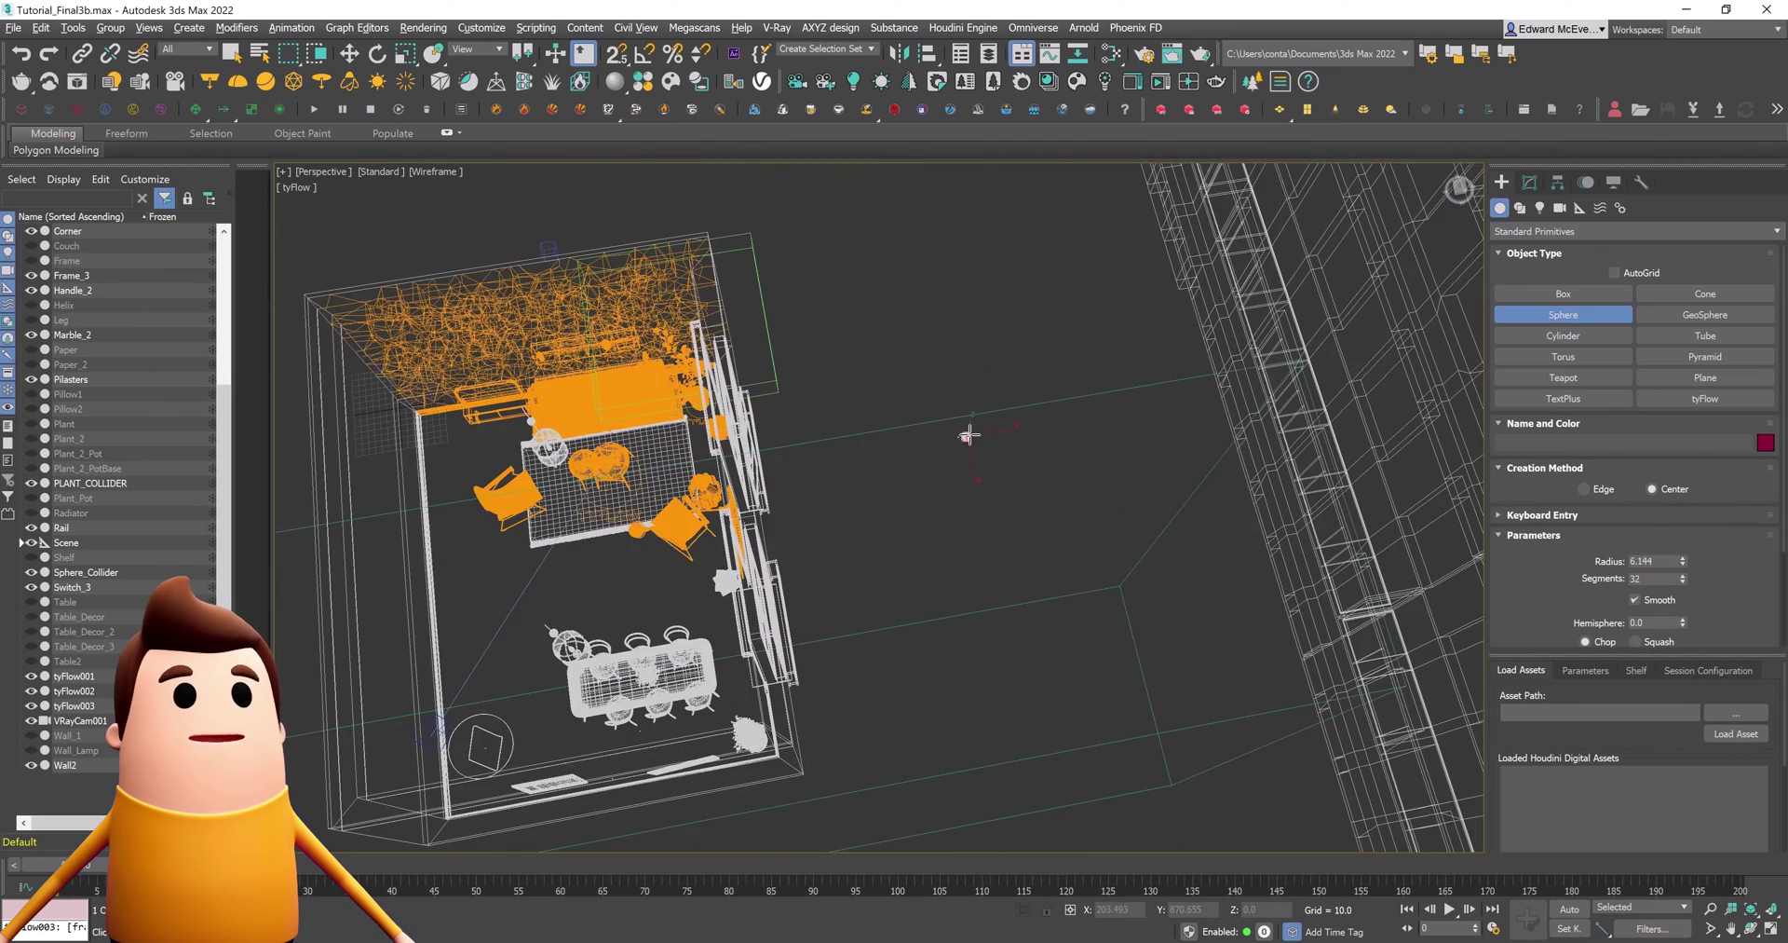
drag(989, 436, 989, 436)
key(w)
alt+middle_drag(988, 484, 986, 440)
drag(967, 401, 966, 374)
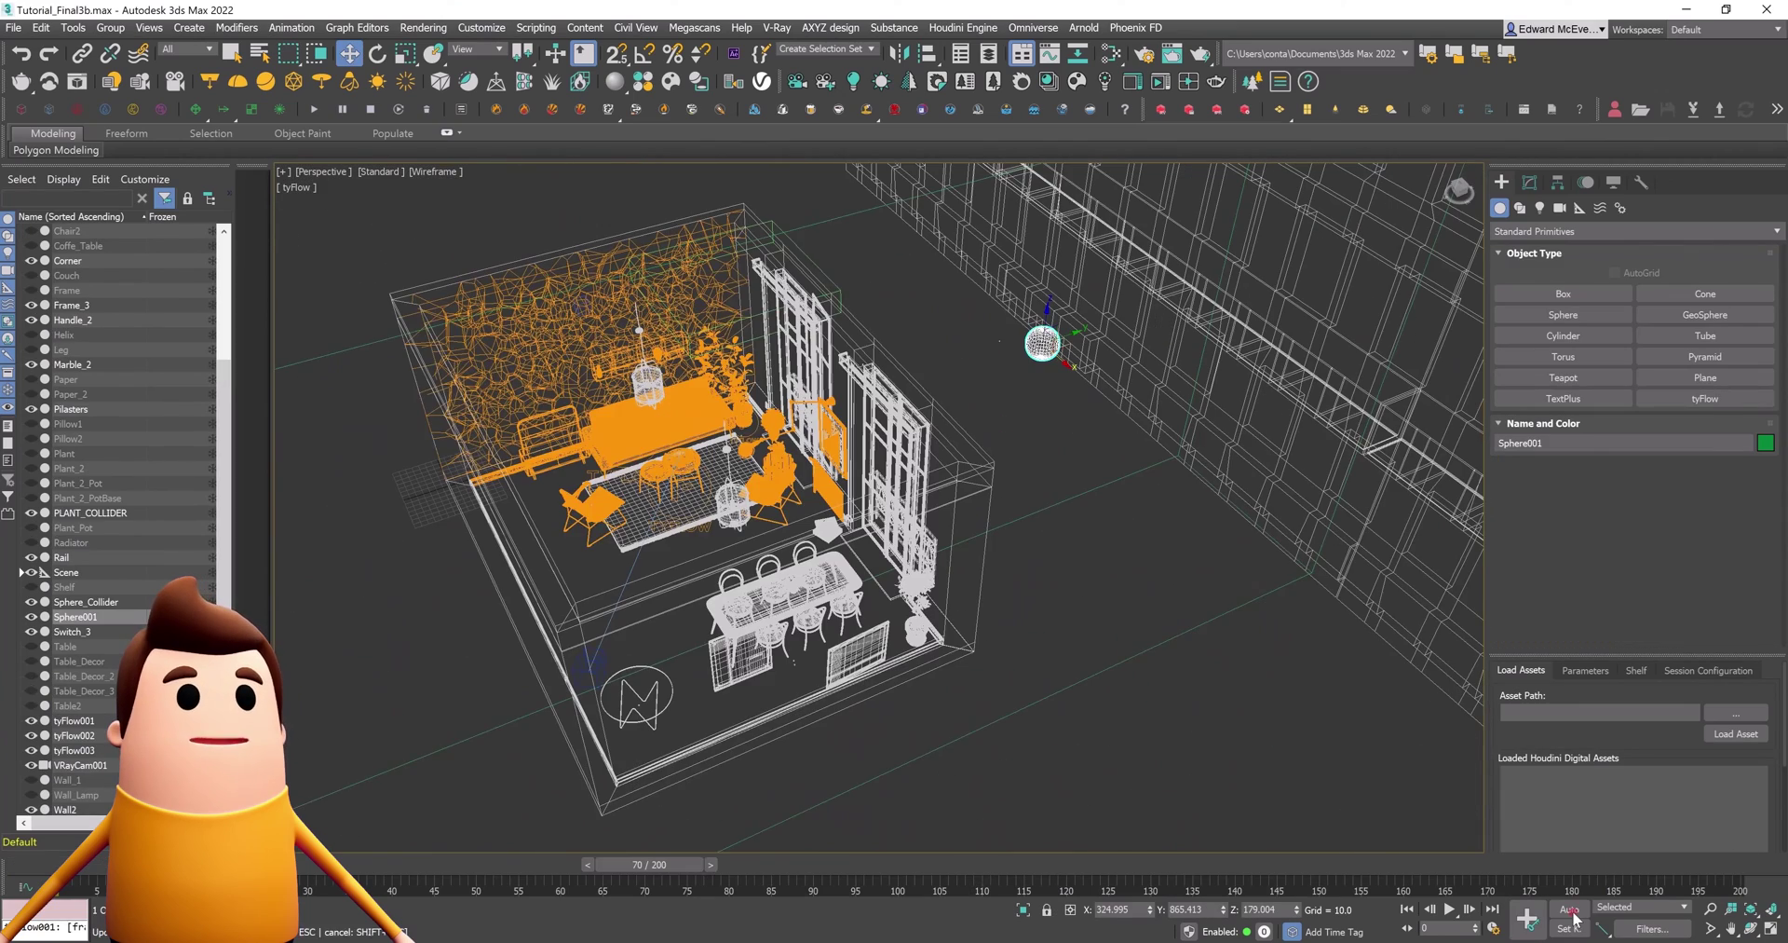
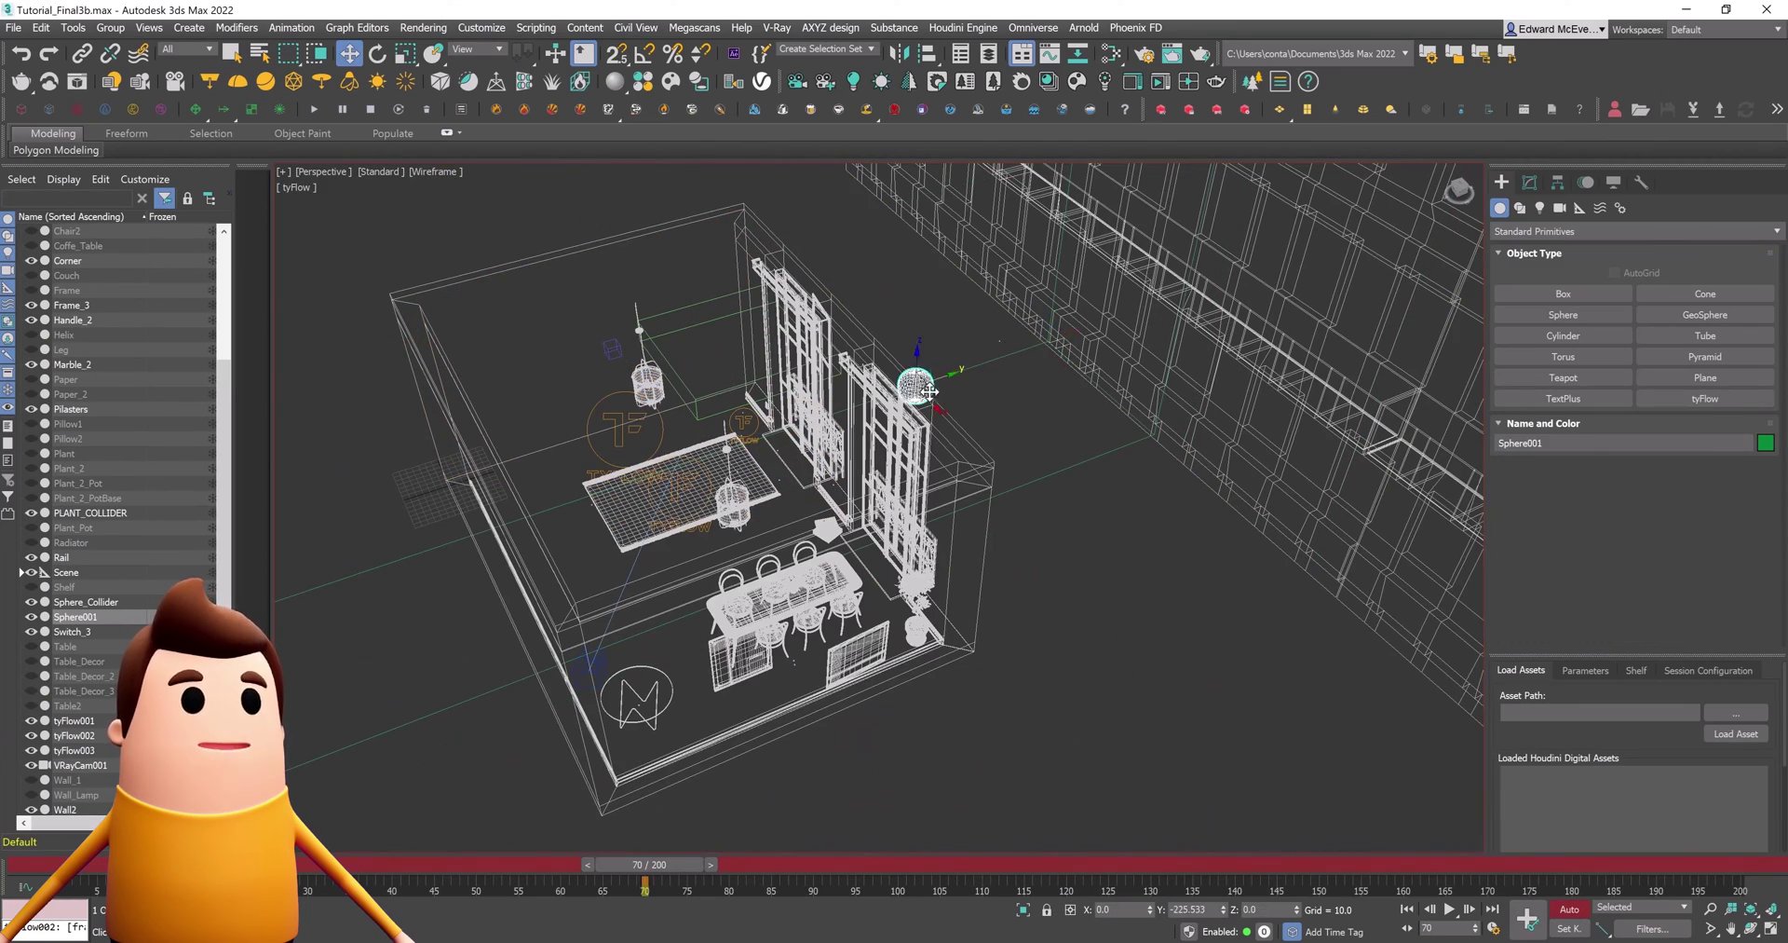
Using Auto Key, move the sphere to the windows at frame 70 and enlarge its radius to about 736 at frame 200
mouse_move(852, 411)
alt+middle_down()
mouse_move(876, 414)
mouse_move(856, 418)
alt+middle_up()
drag(855, 418, 898, 412)
click(1530, 181)
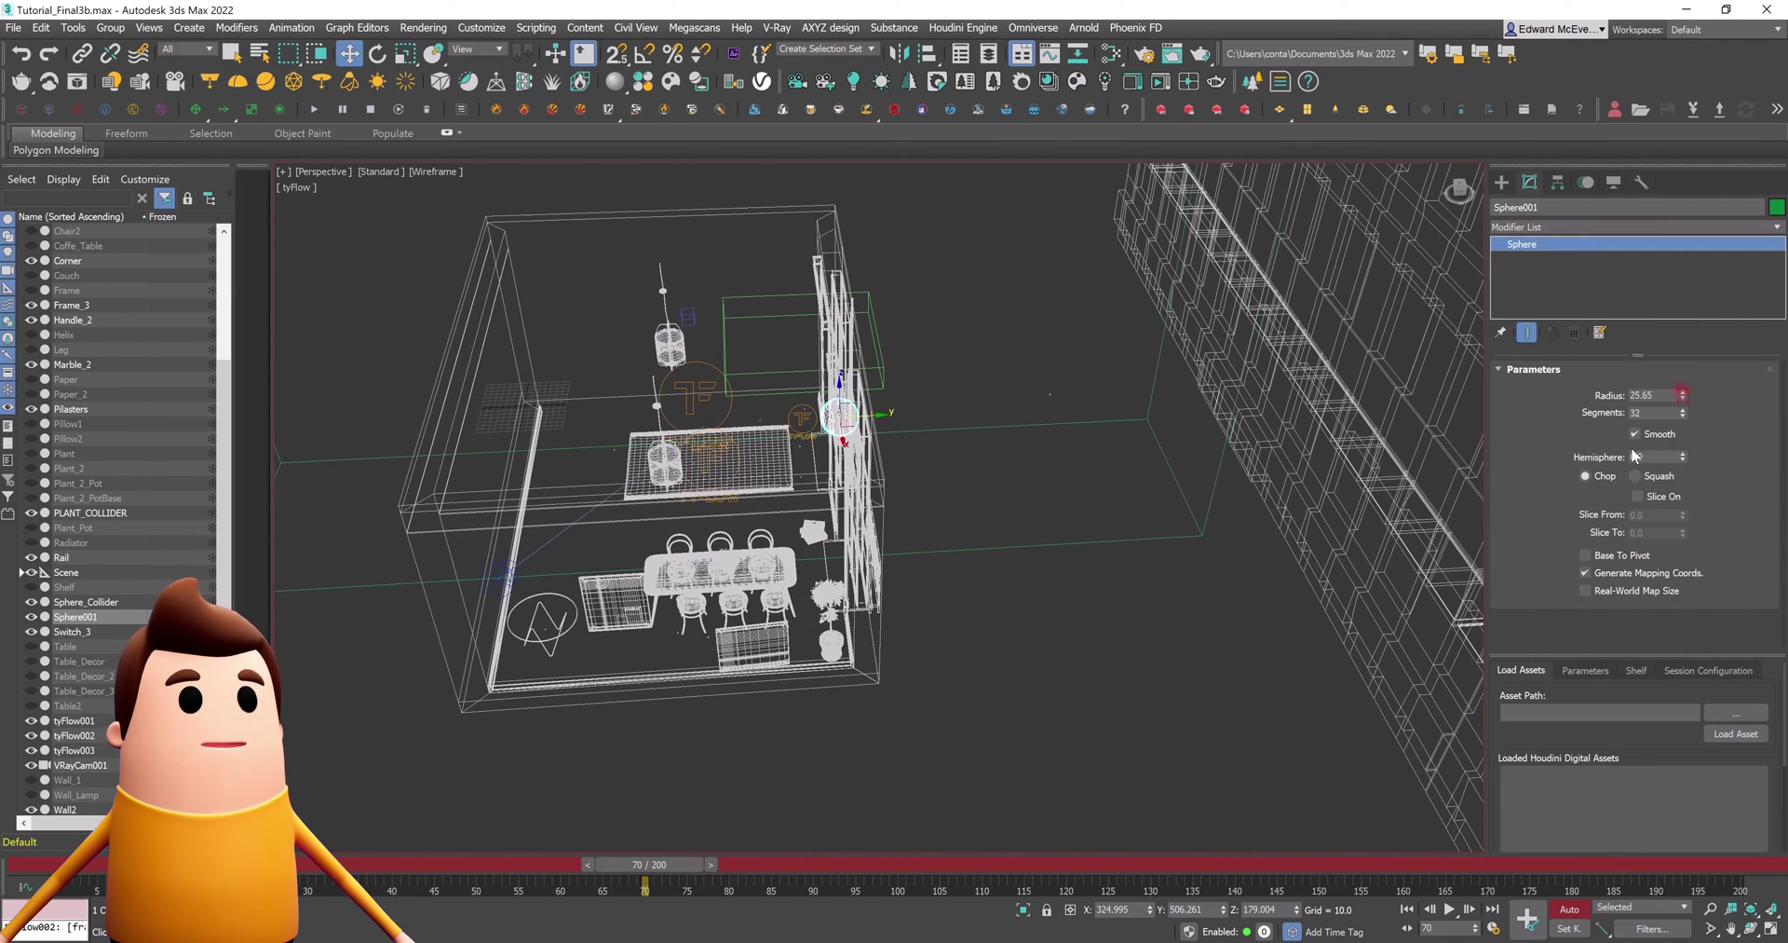
click(1773, 874)
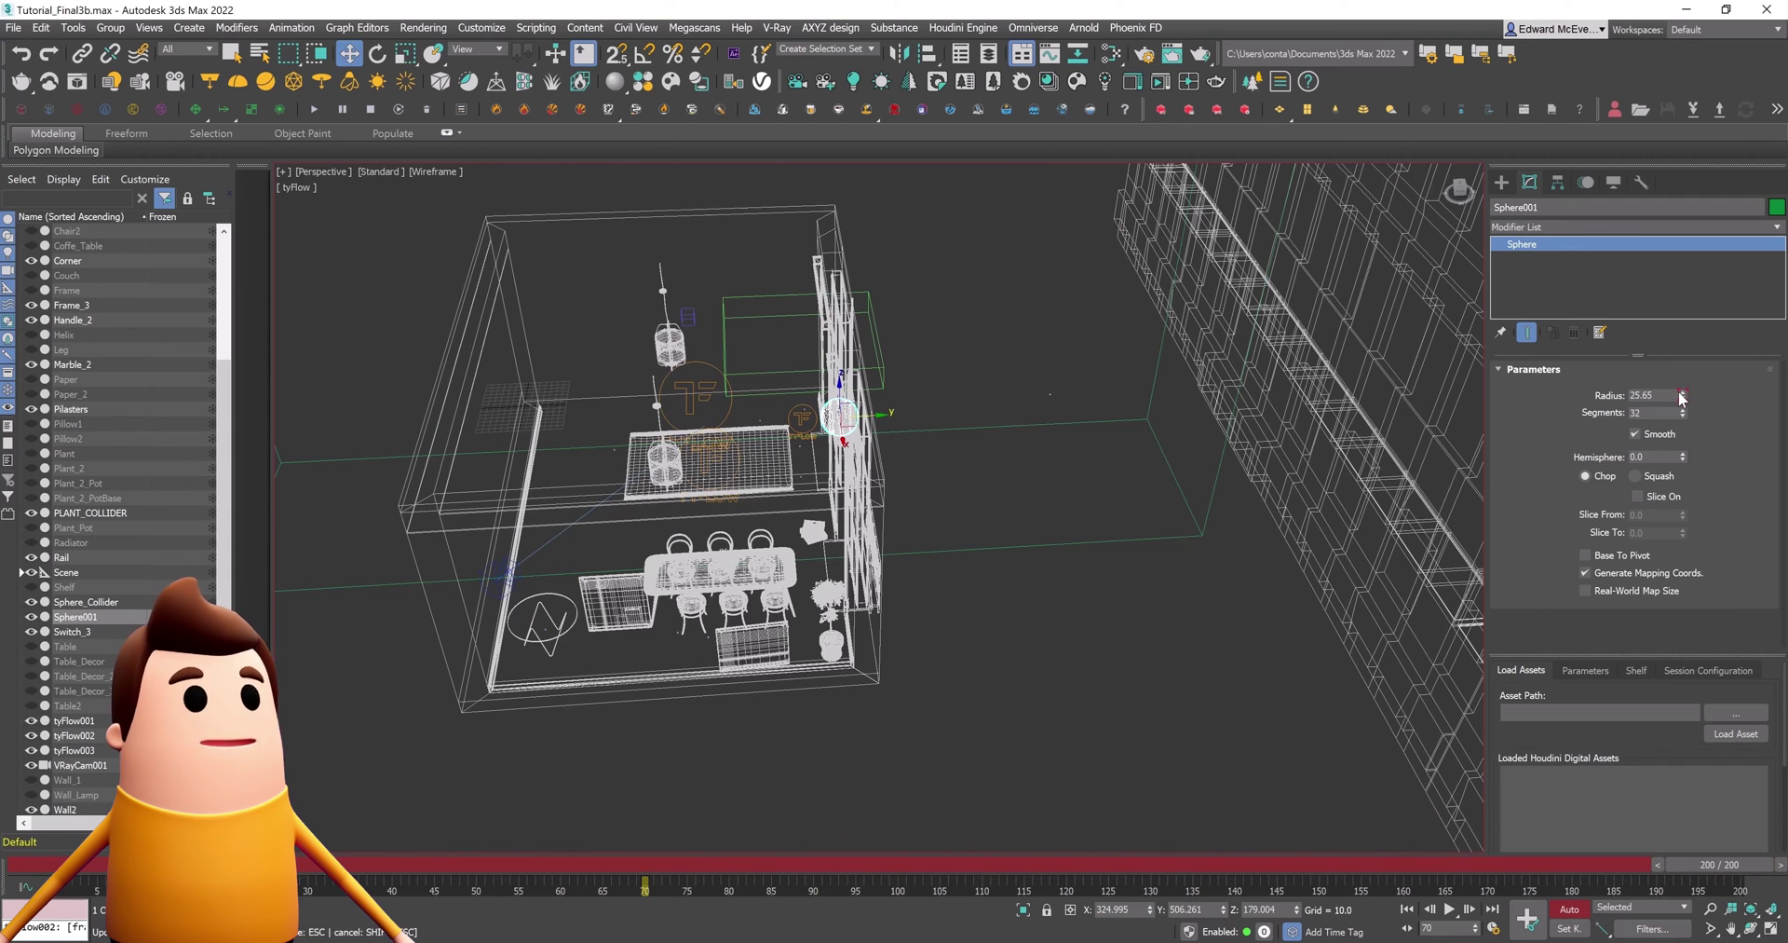
drag(1681, 395, 1681, 279)
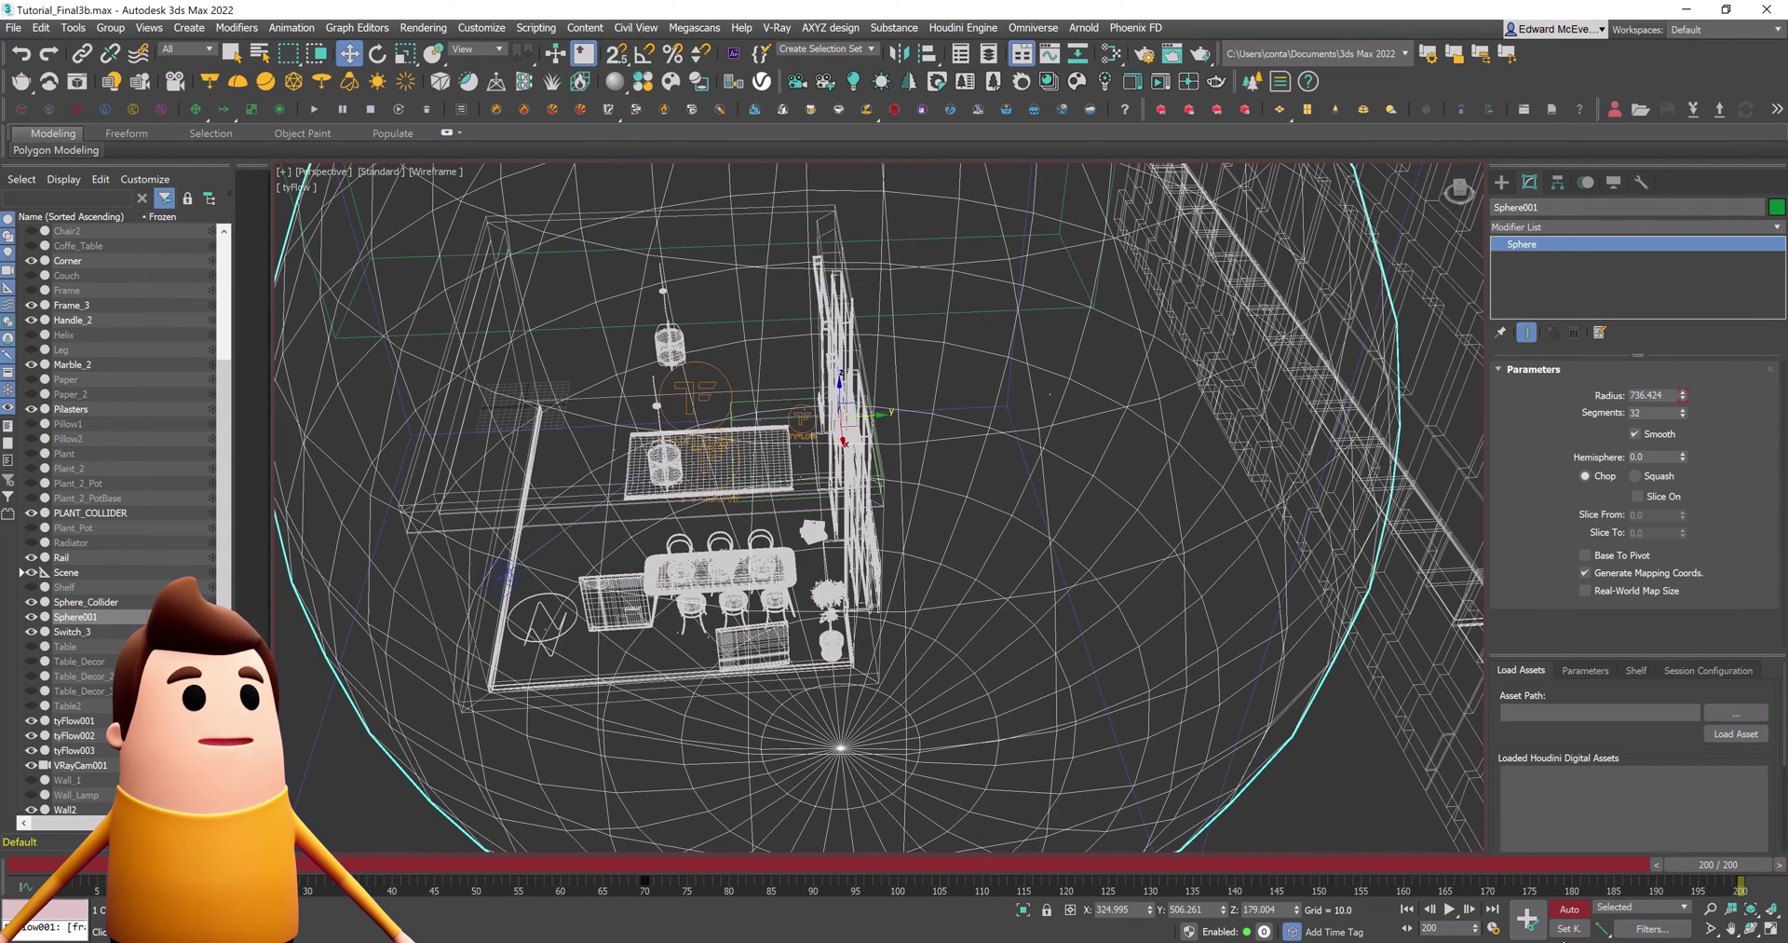
key(c)
click(1565, 908)
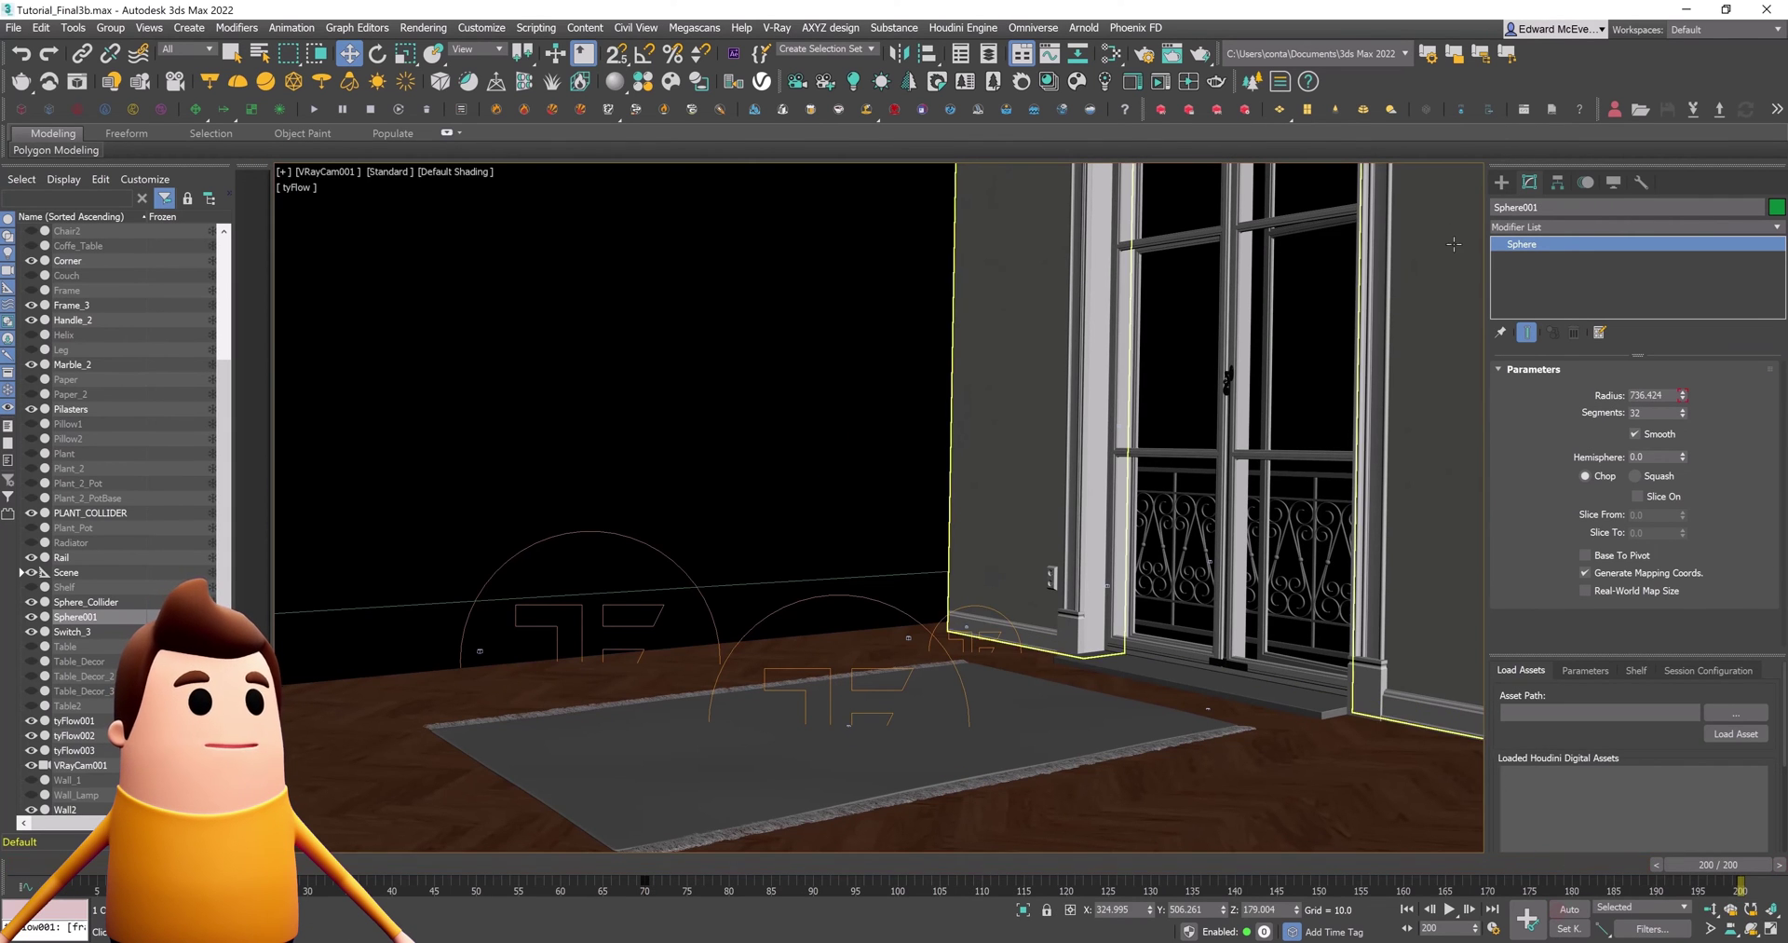
Rename the animated sphere as Sphere_COLLIDER2
click(1578, 213)
text(Sphere_COLLIDER2)
key(Return)
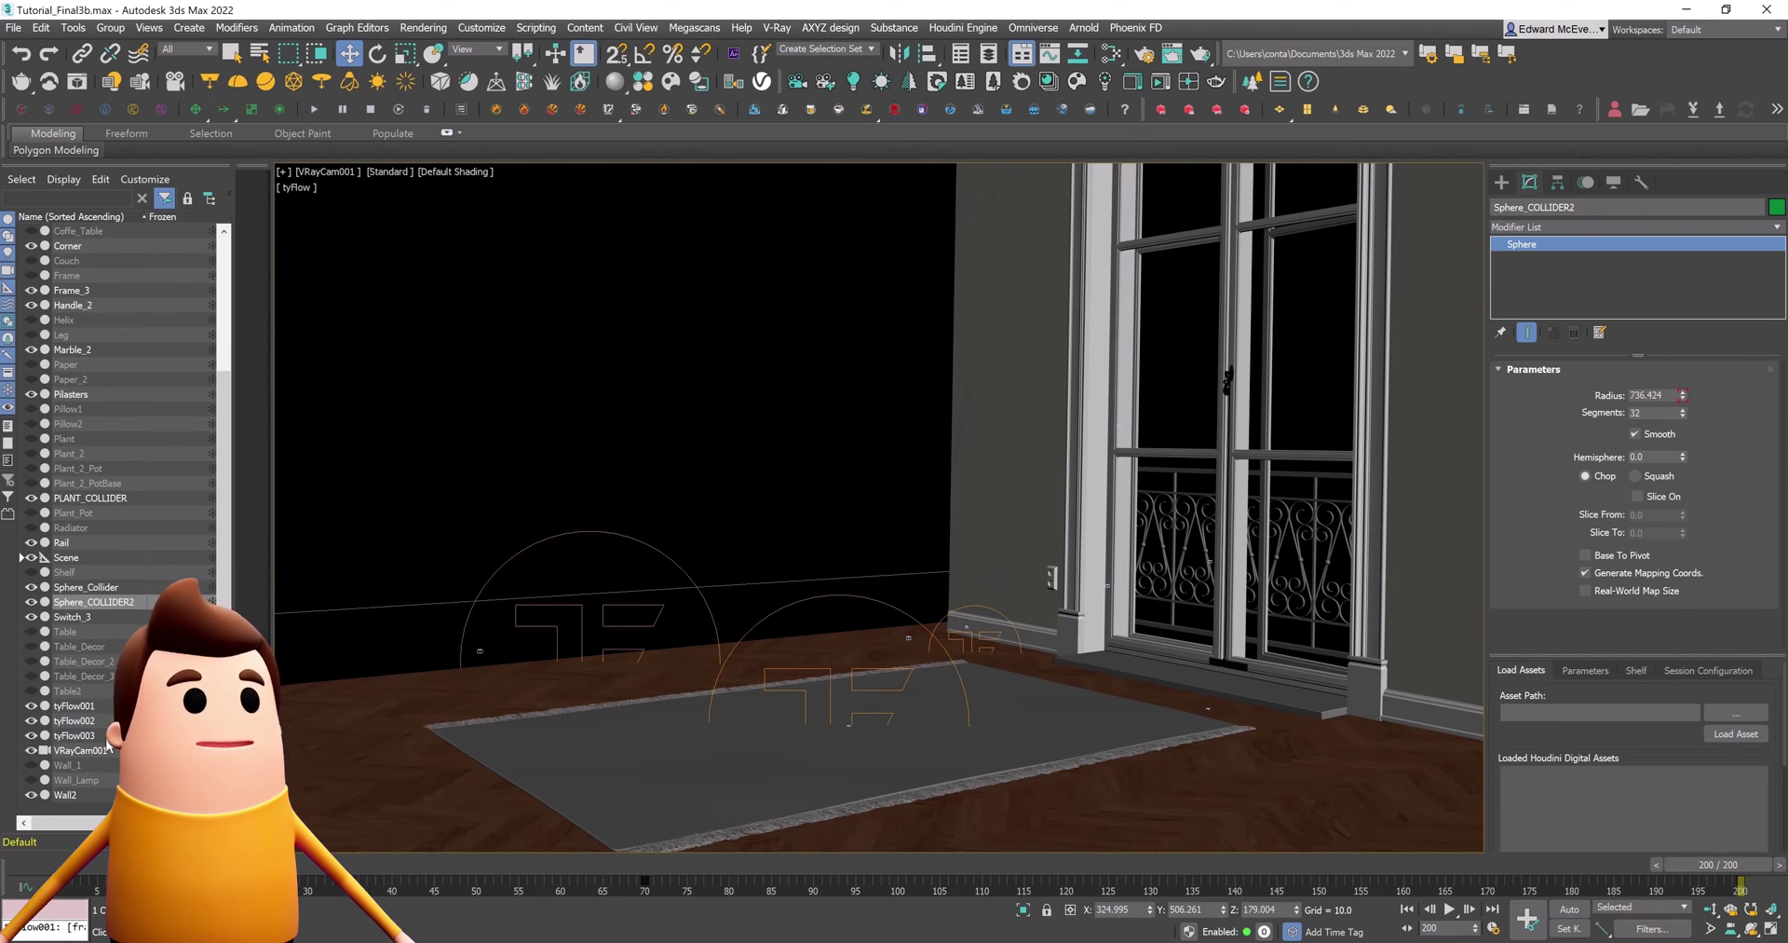
Clone tyFlow003 as an independent copy named tyFlow004
click(108, 736)
key(ctrl+v)
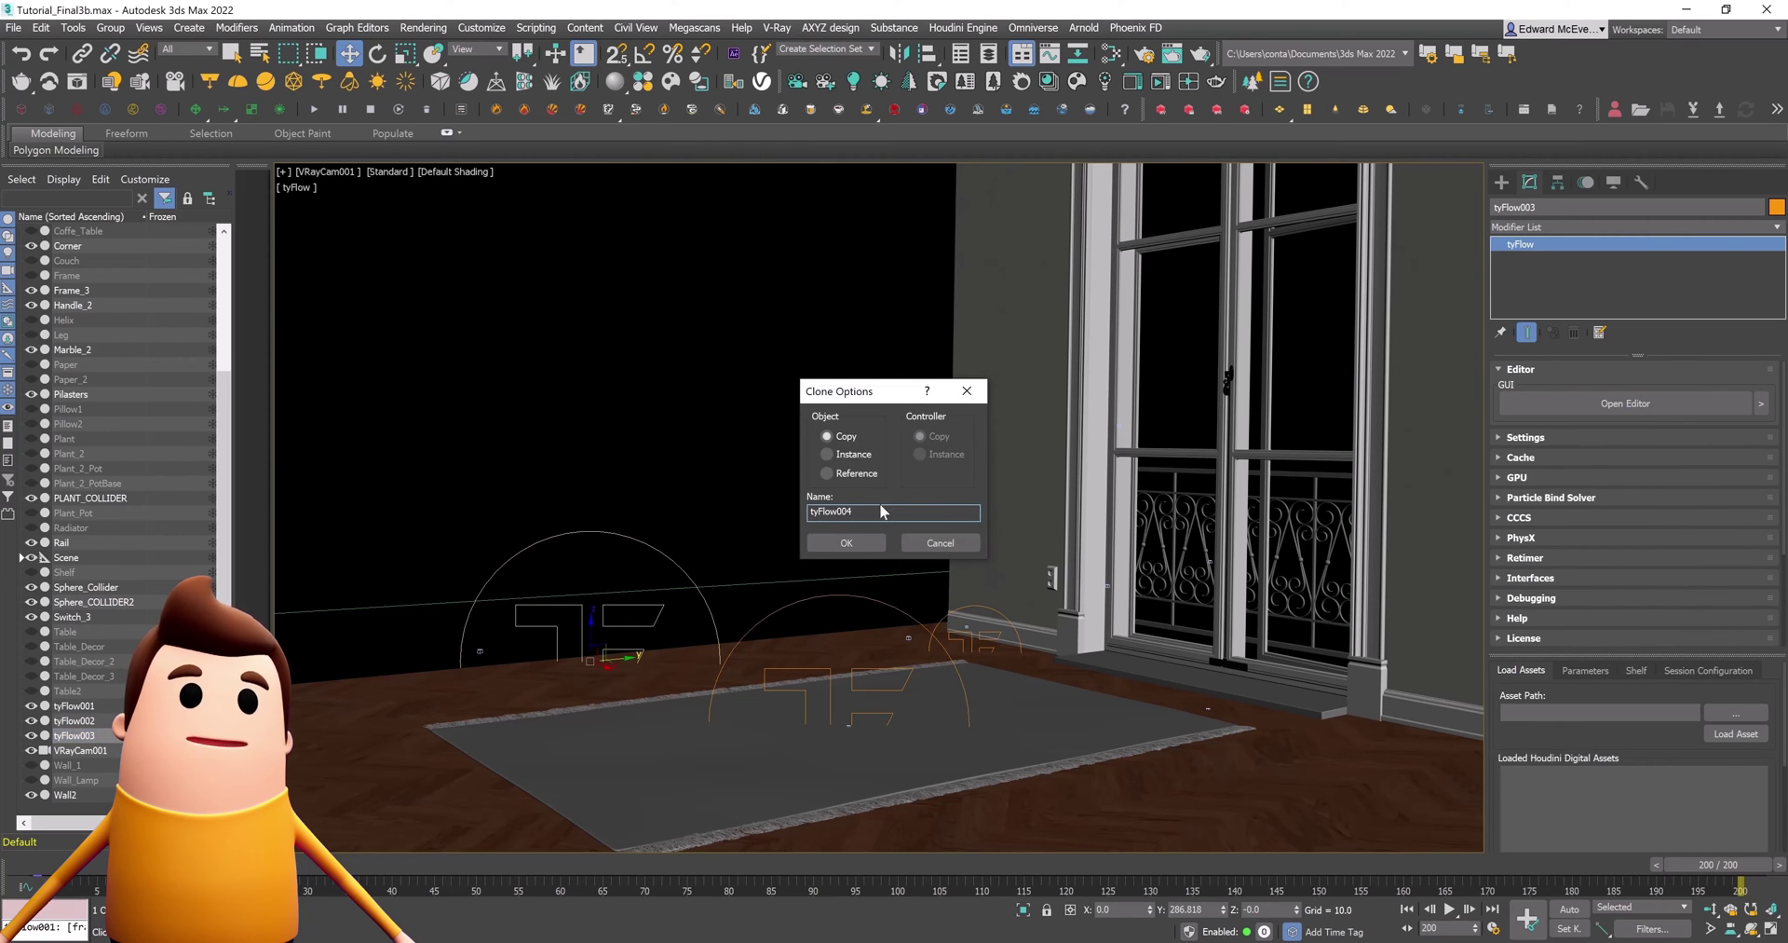
click(874, 543)
Return to frame 0, open tyFlow004's flow editor and disable the flow while it is edited
click(71, 871)
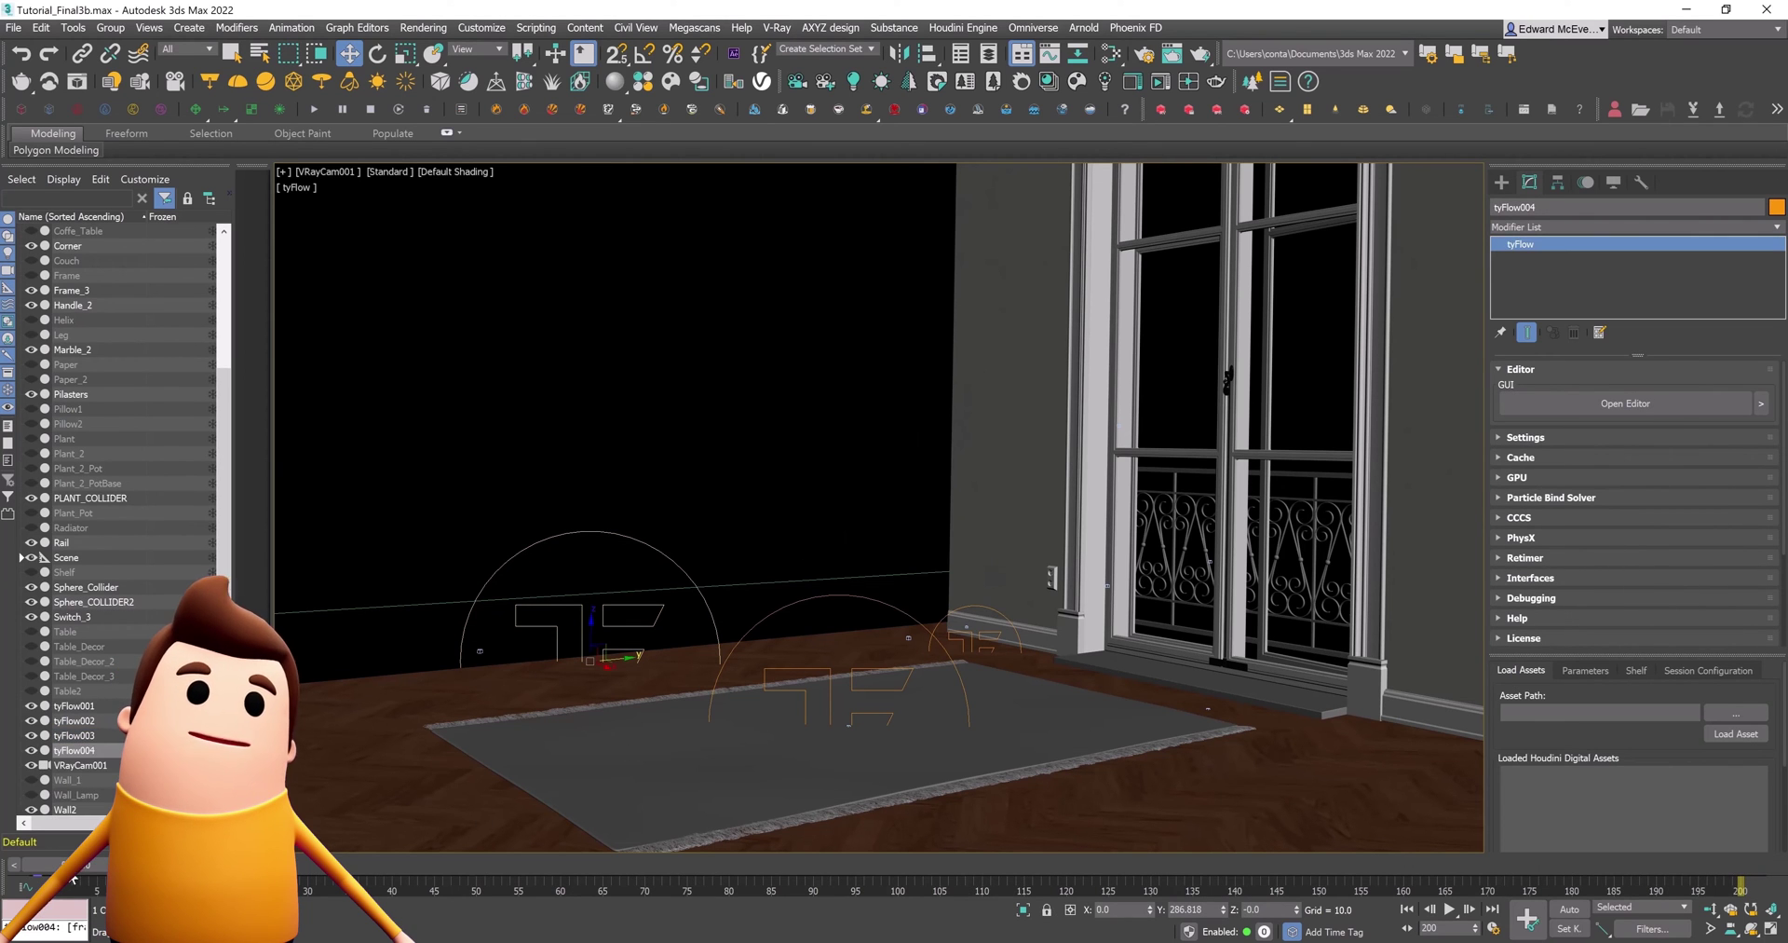
click(1677, 403)
drag(833, 168, 552, 133)
click(1526, 437)
click(1630, 398)
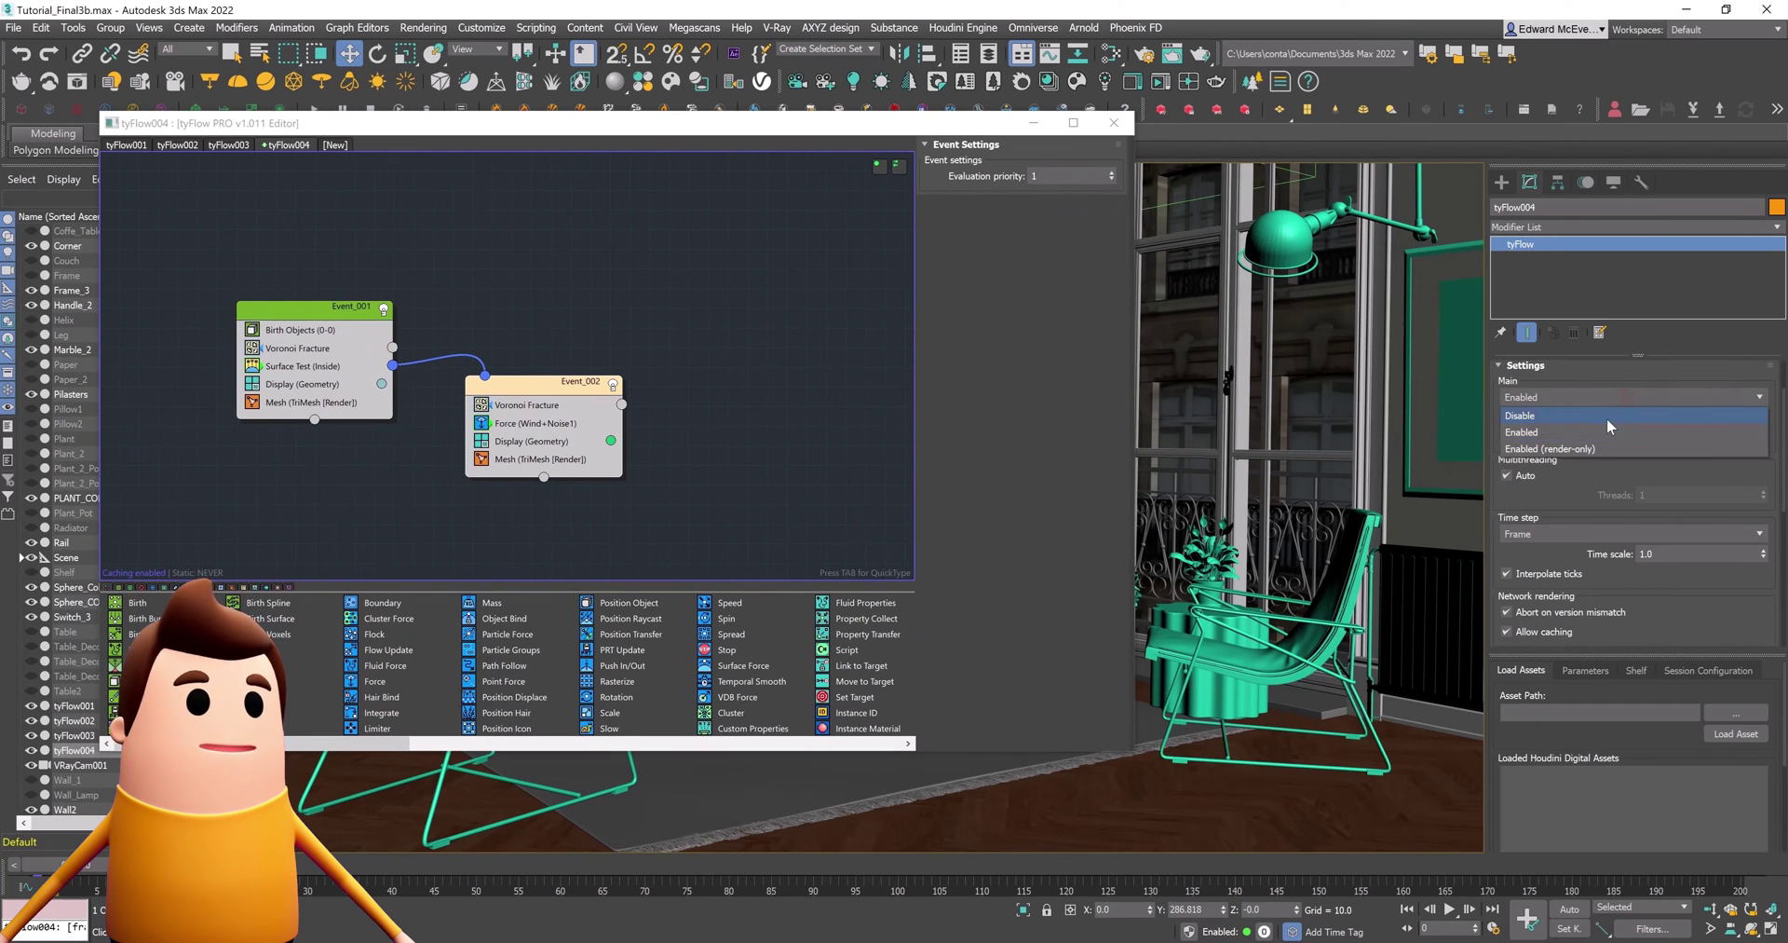
click(1610, 424)
drag(1133, 349, 816, 350)
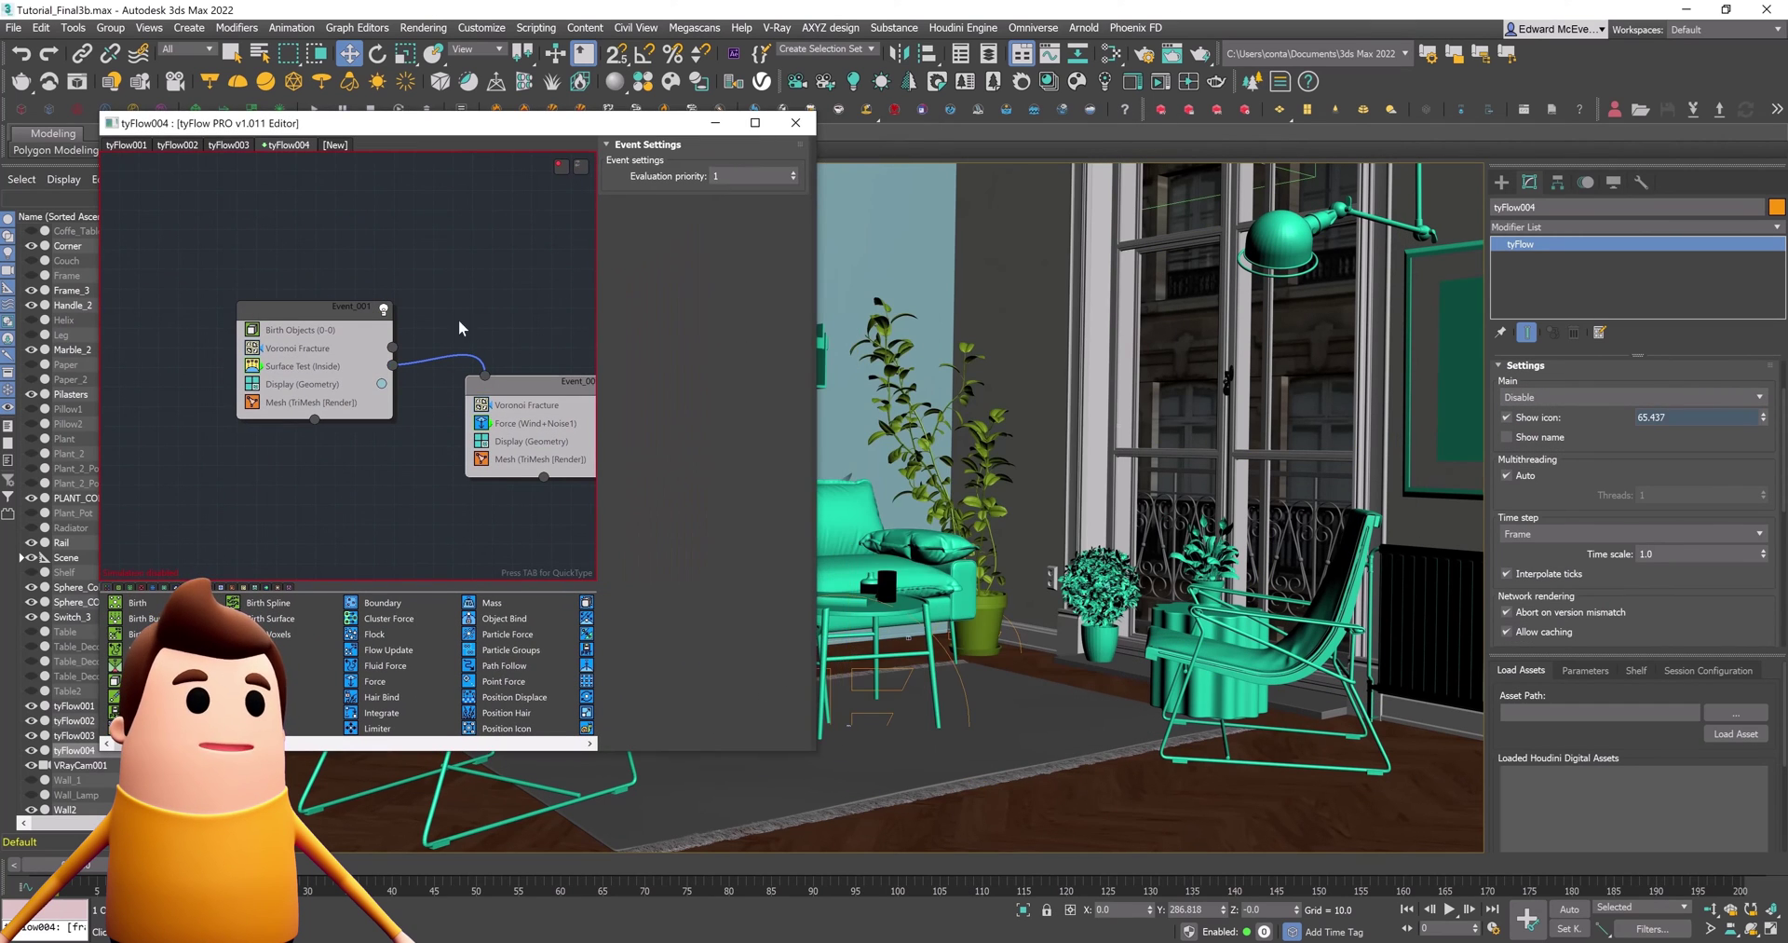
Remove Wall_1 and BaseBoard1 from tyFlow004's Birth Objects operator
middle_drag(405, 305, 332, 276)
click(205, 292)
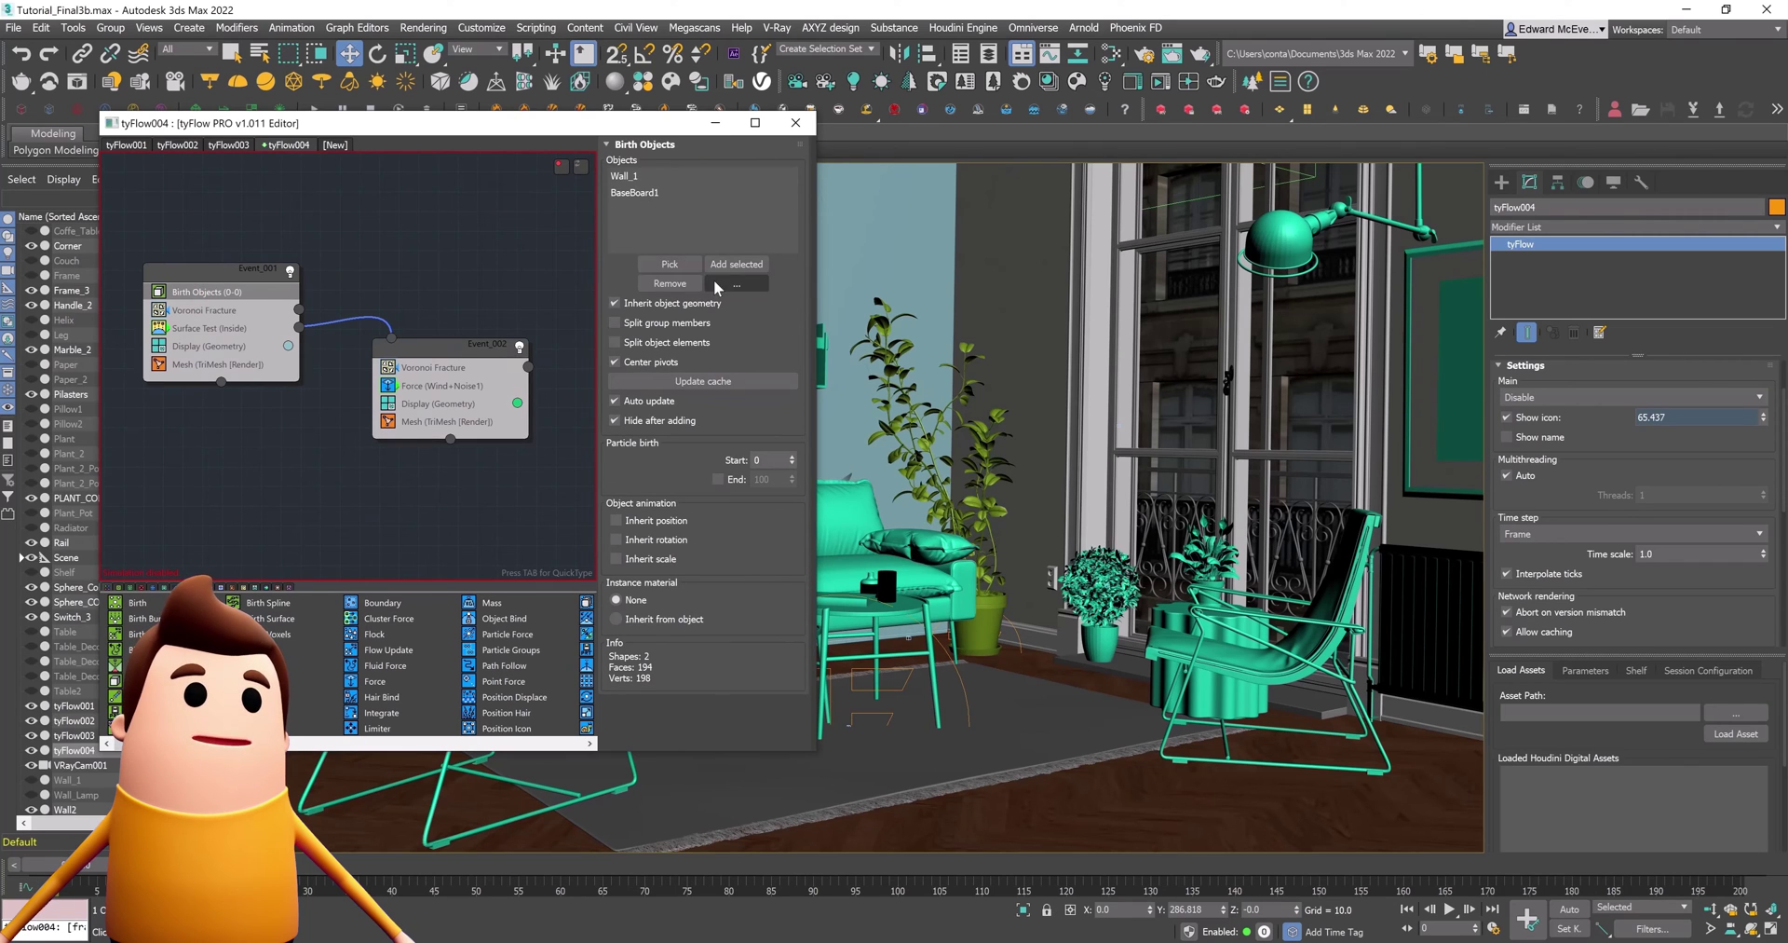
click(646, 192)
ctrl+click(644, 178)
click(659, 282)
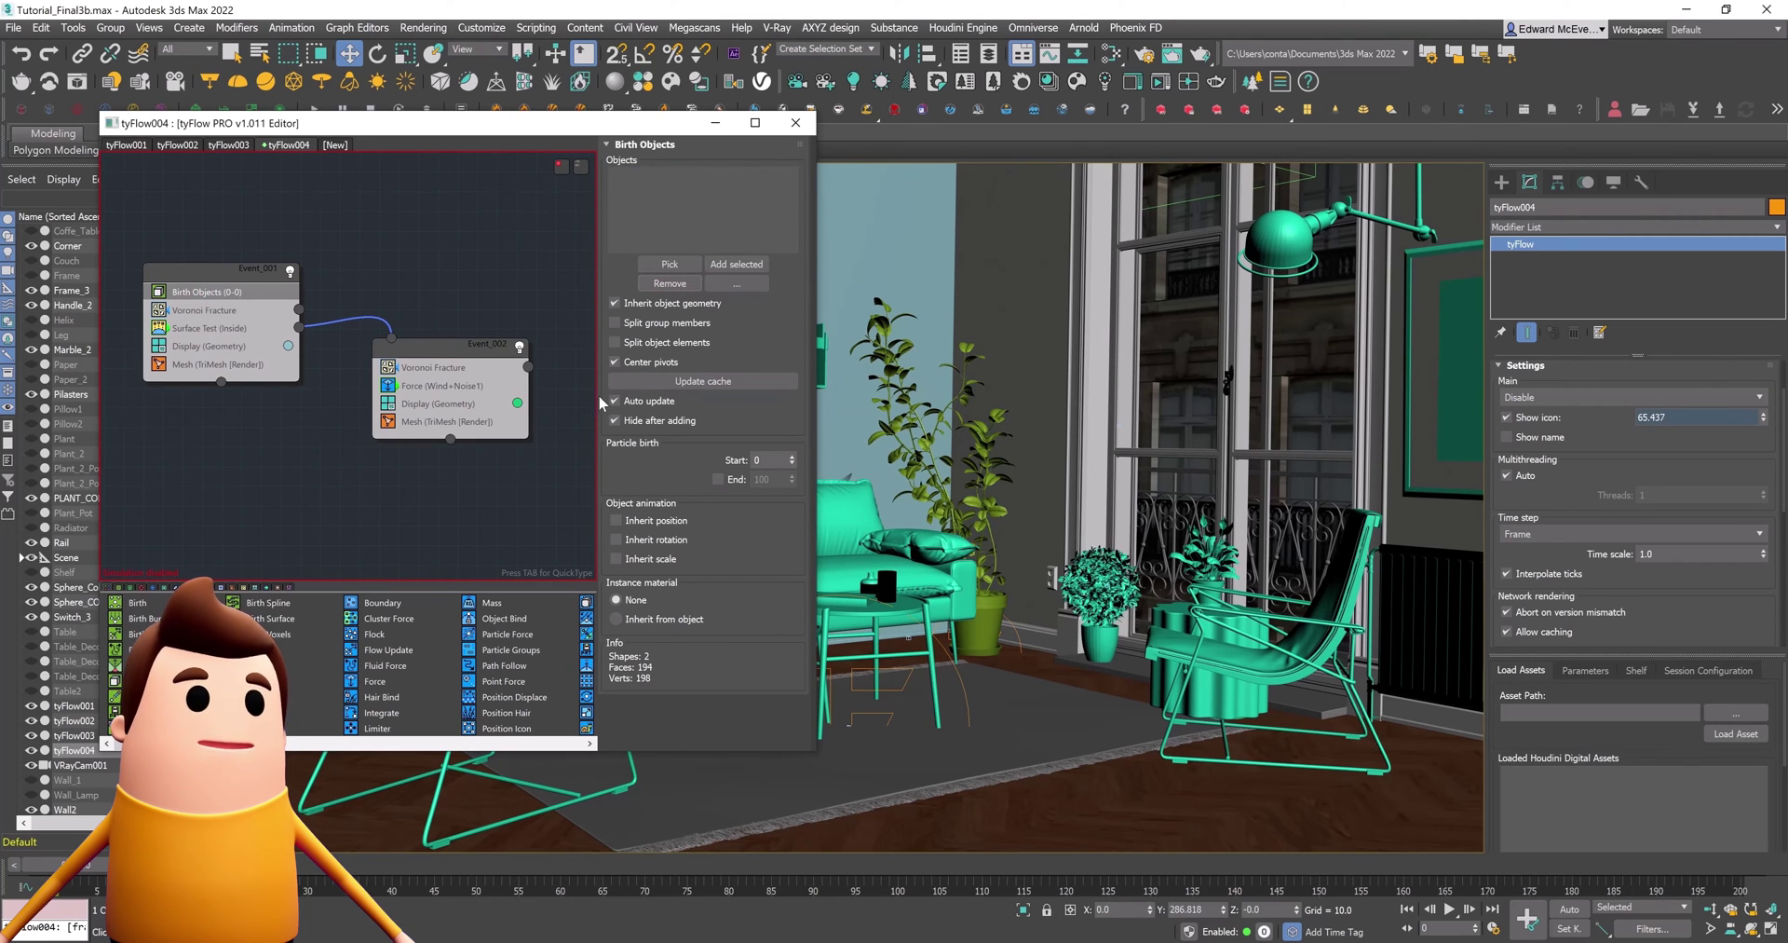
Add the window wall's parts to Birth Objects, including Wall2, Pilasters, Frame_3, Corner and Switch_3
click(670, 264)
click(1109, 307)
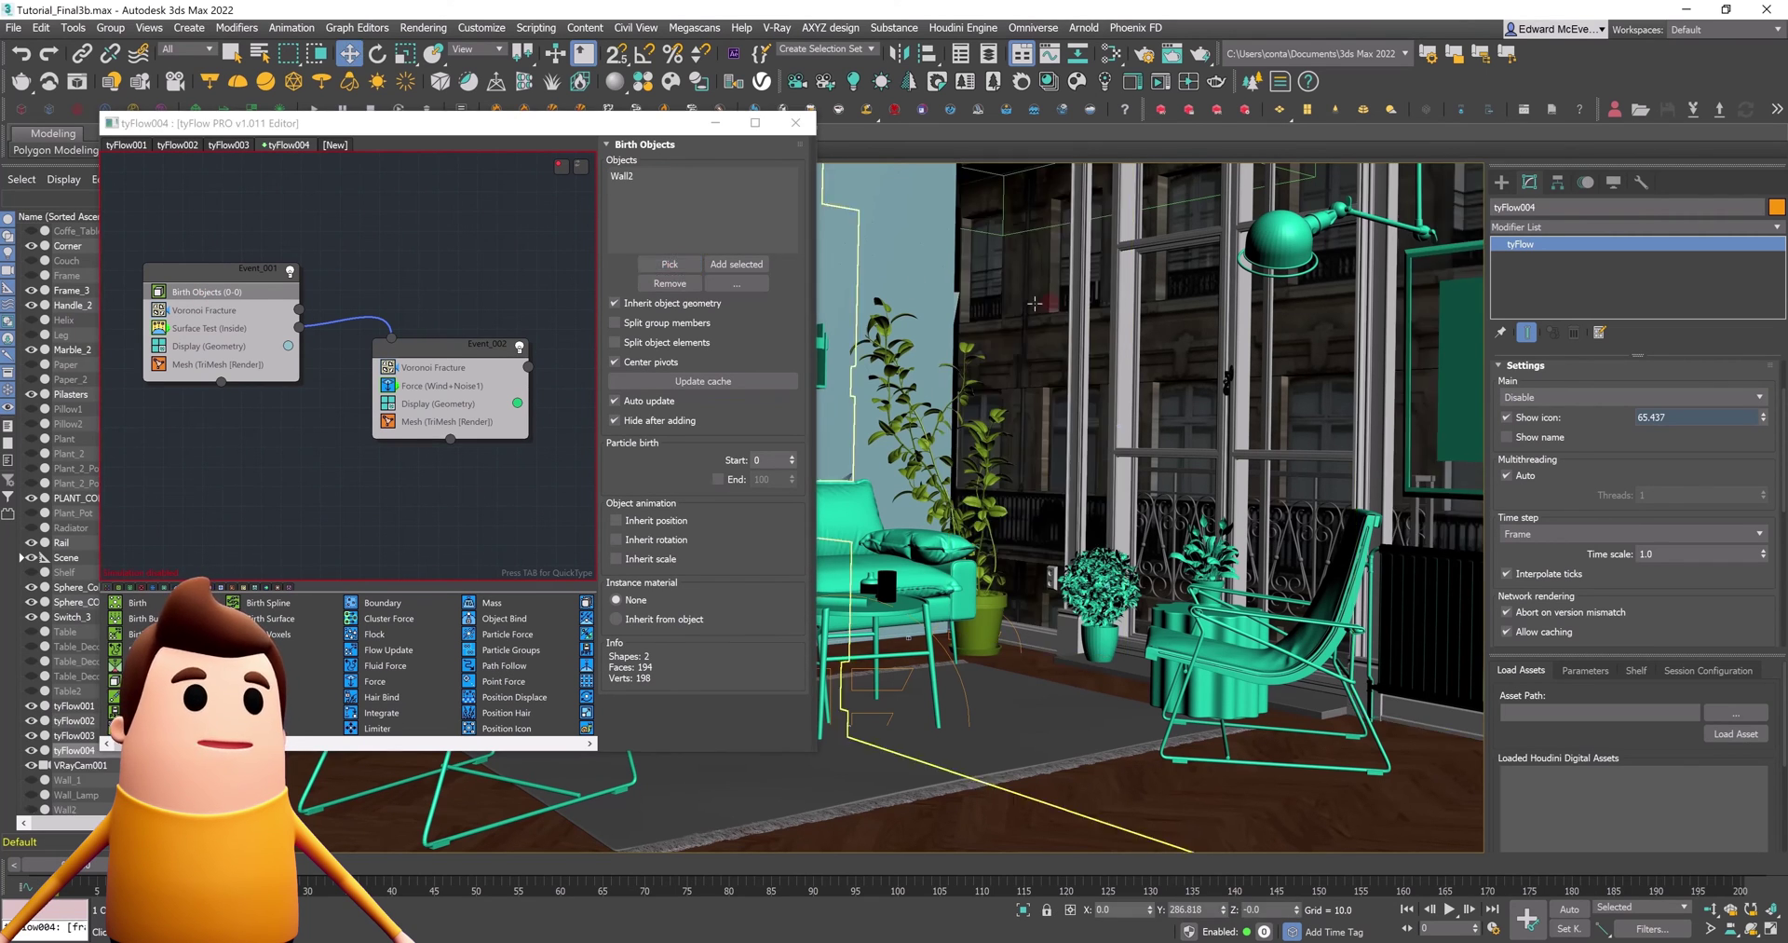
click(1124, 310)
click(1124, 310)
click(671, 266)
click(1041, 640)
click(670, 264)
click(1053, 578)
click(669, 264)
click(1306, 709)
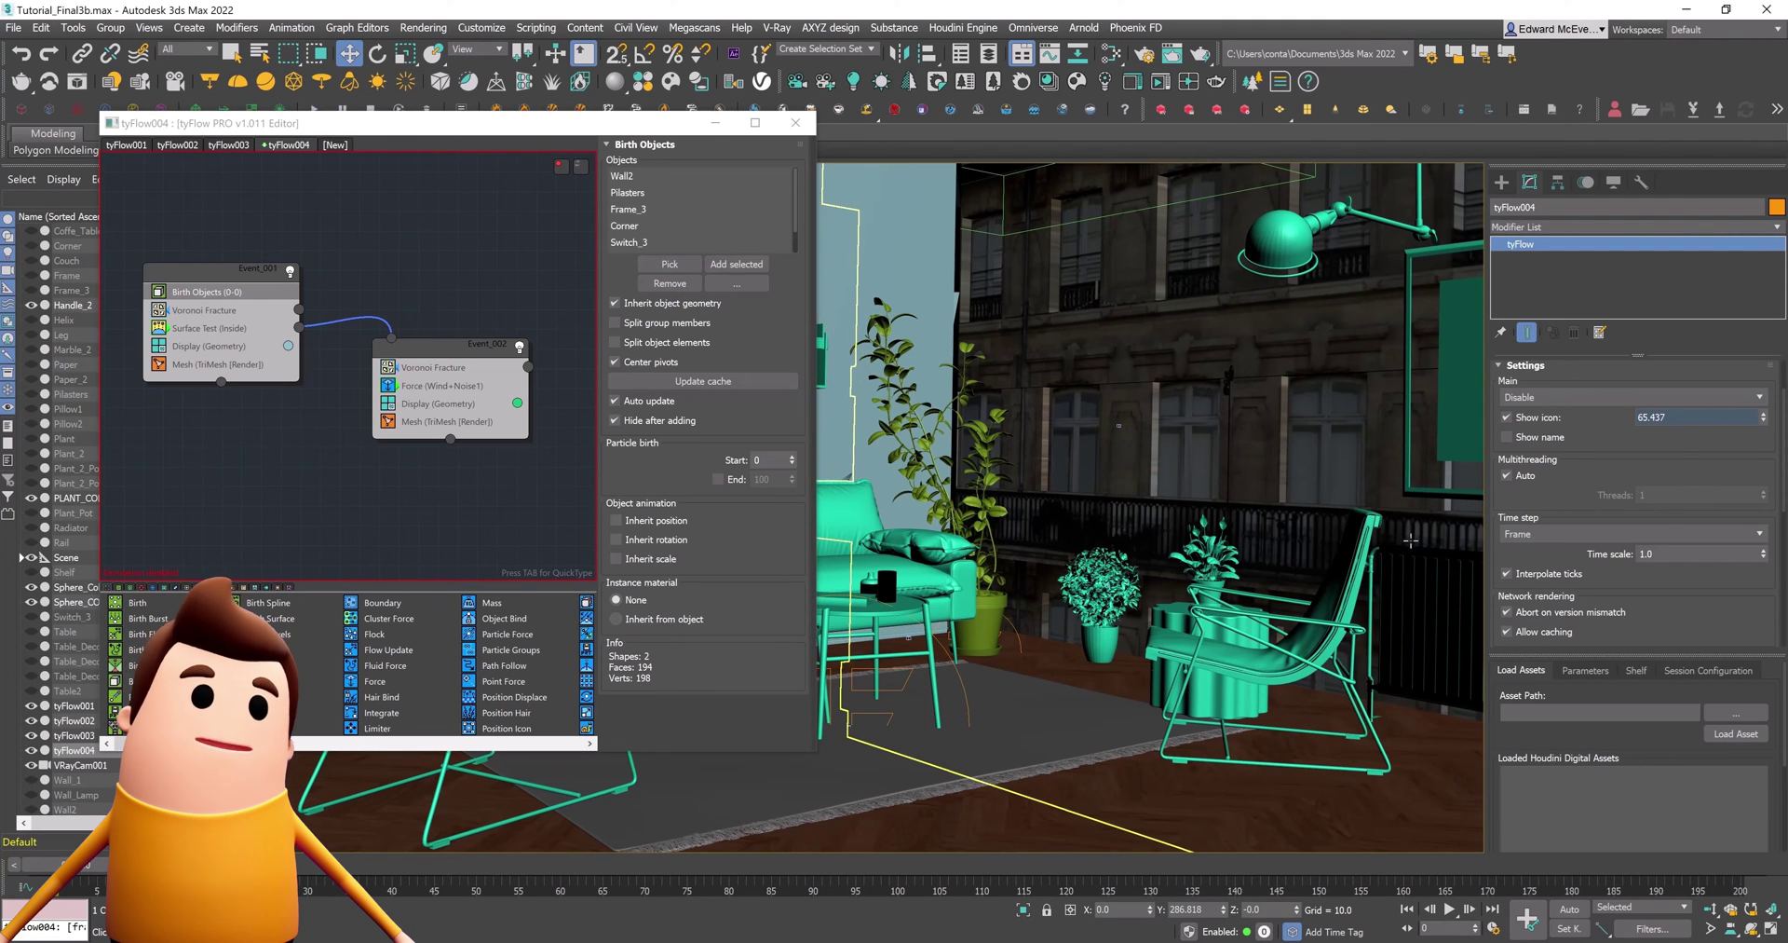
Set Event_001's Voronoi Fracture to 50 points and replace the Surface Test object with Sphere_COLLIDER2
click(207, 312)
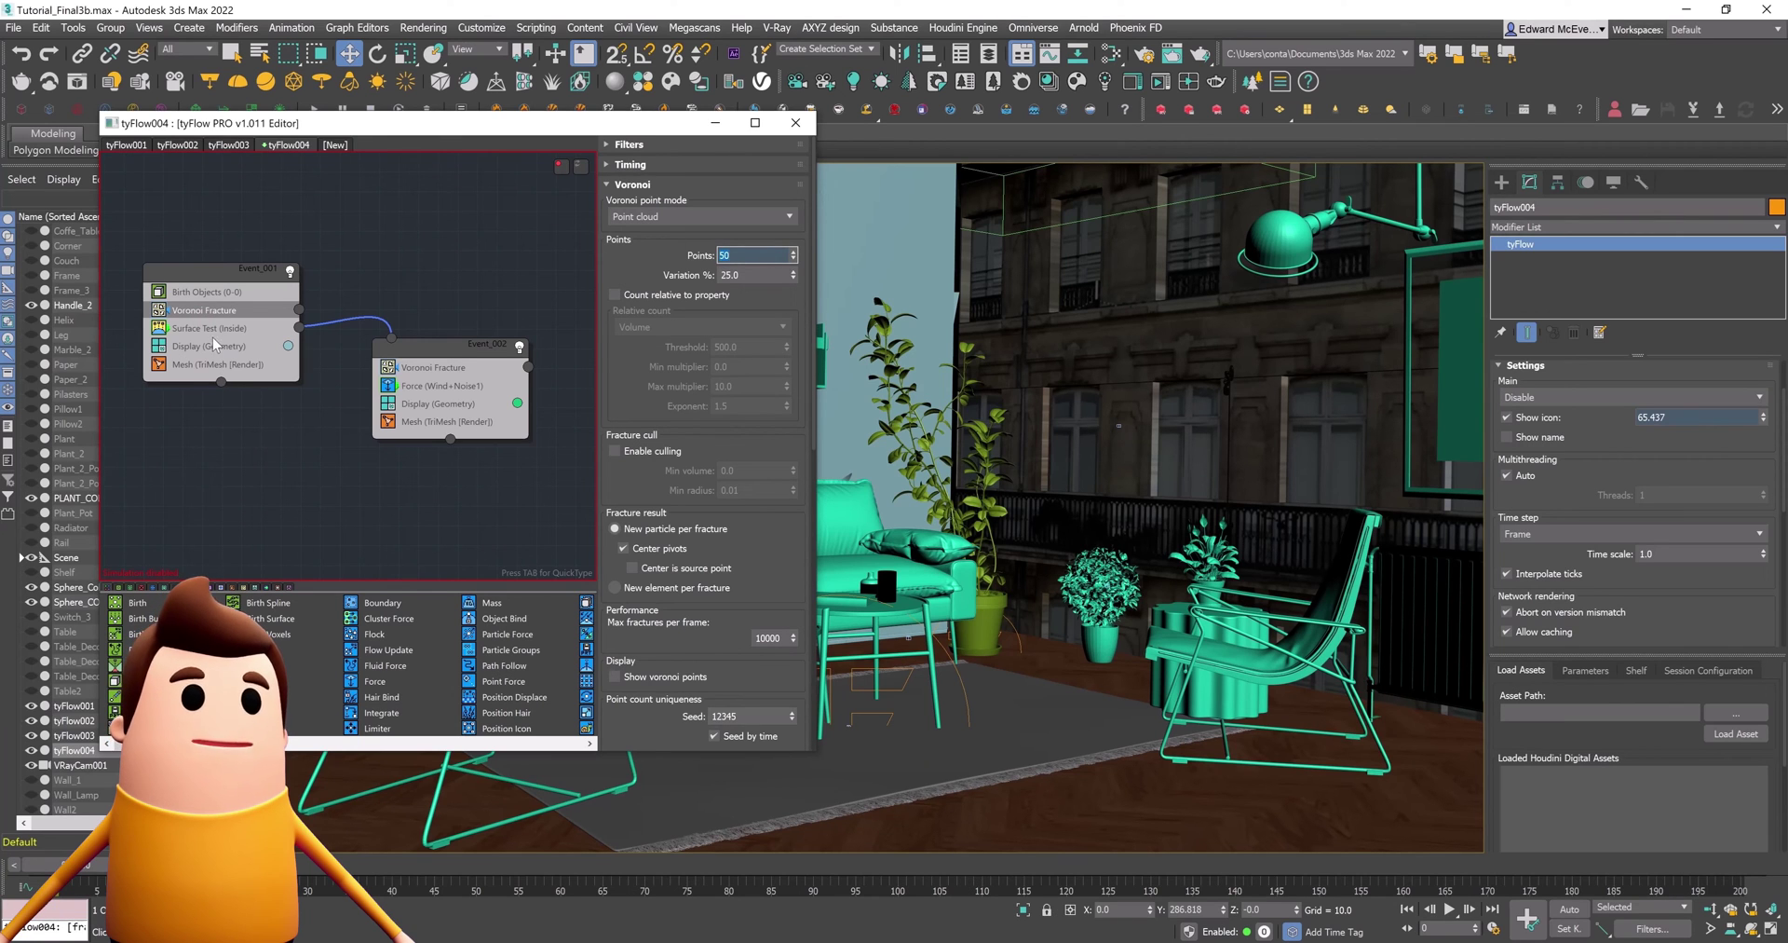
click(242, 328)
click(706, 238)
click(670, 332)
click(669, 313)
key(h)
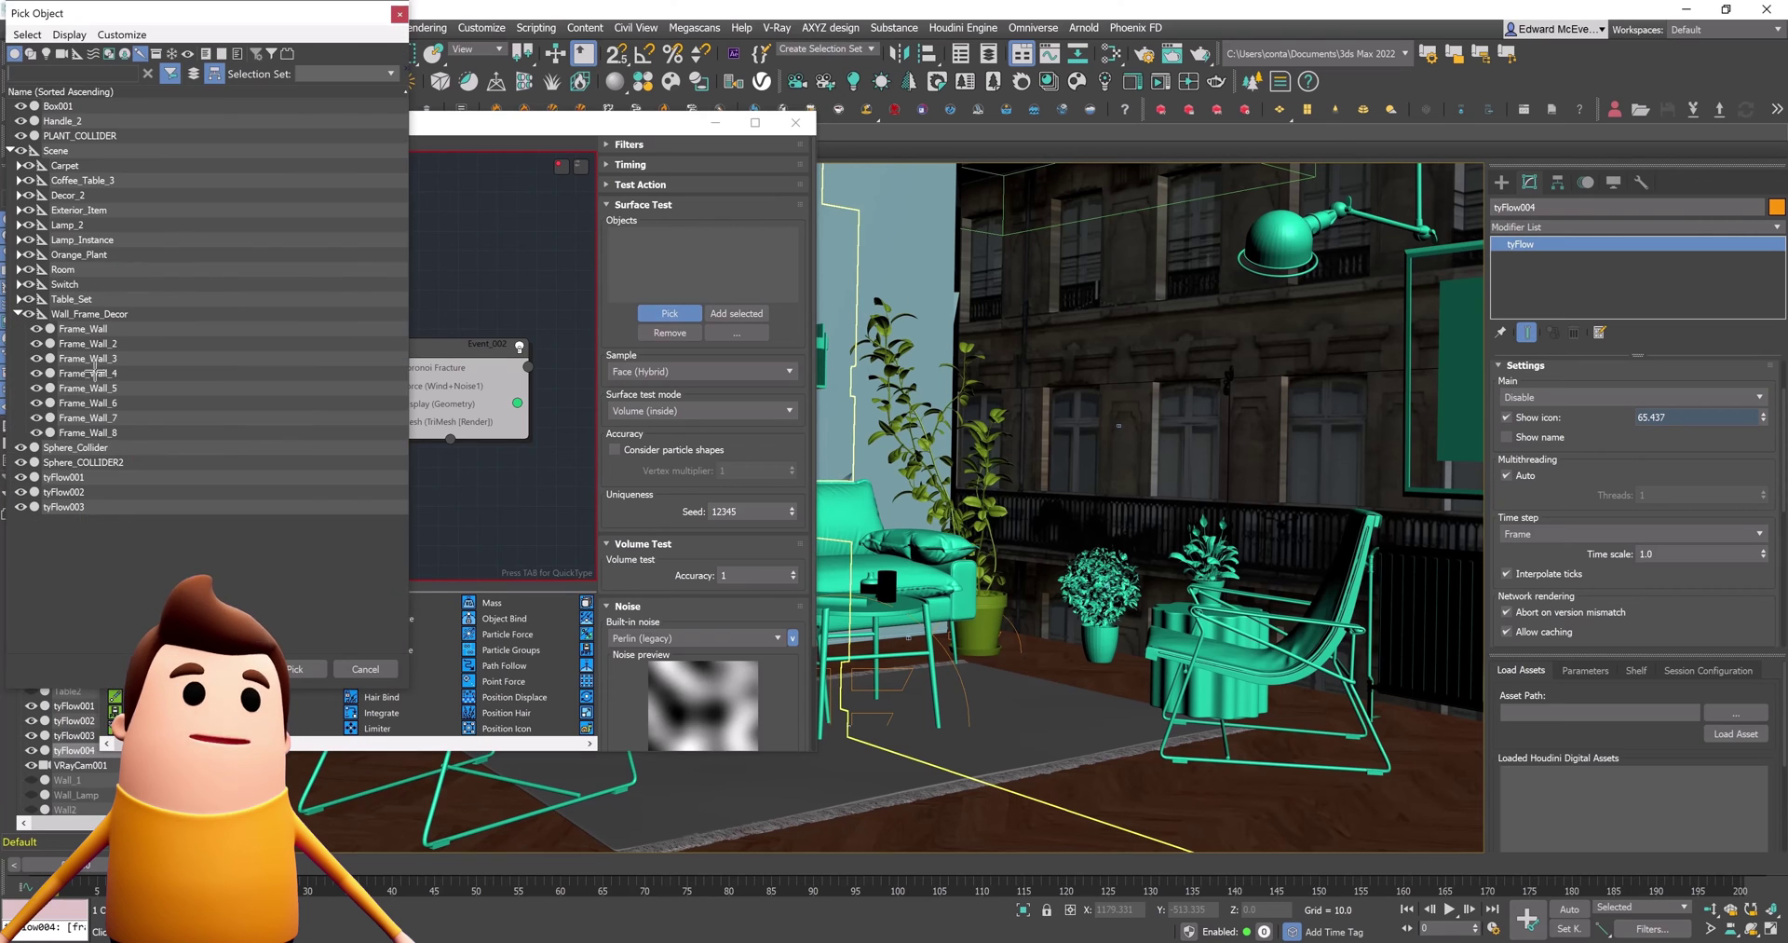
double_click(84, 462)
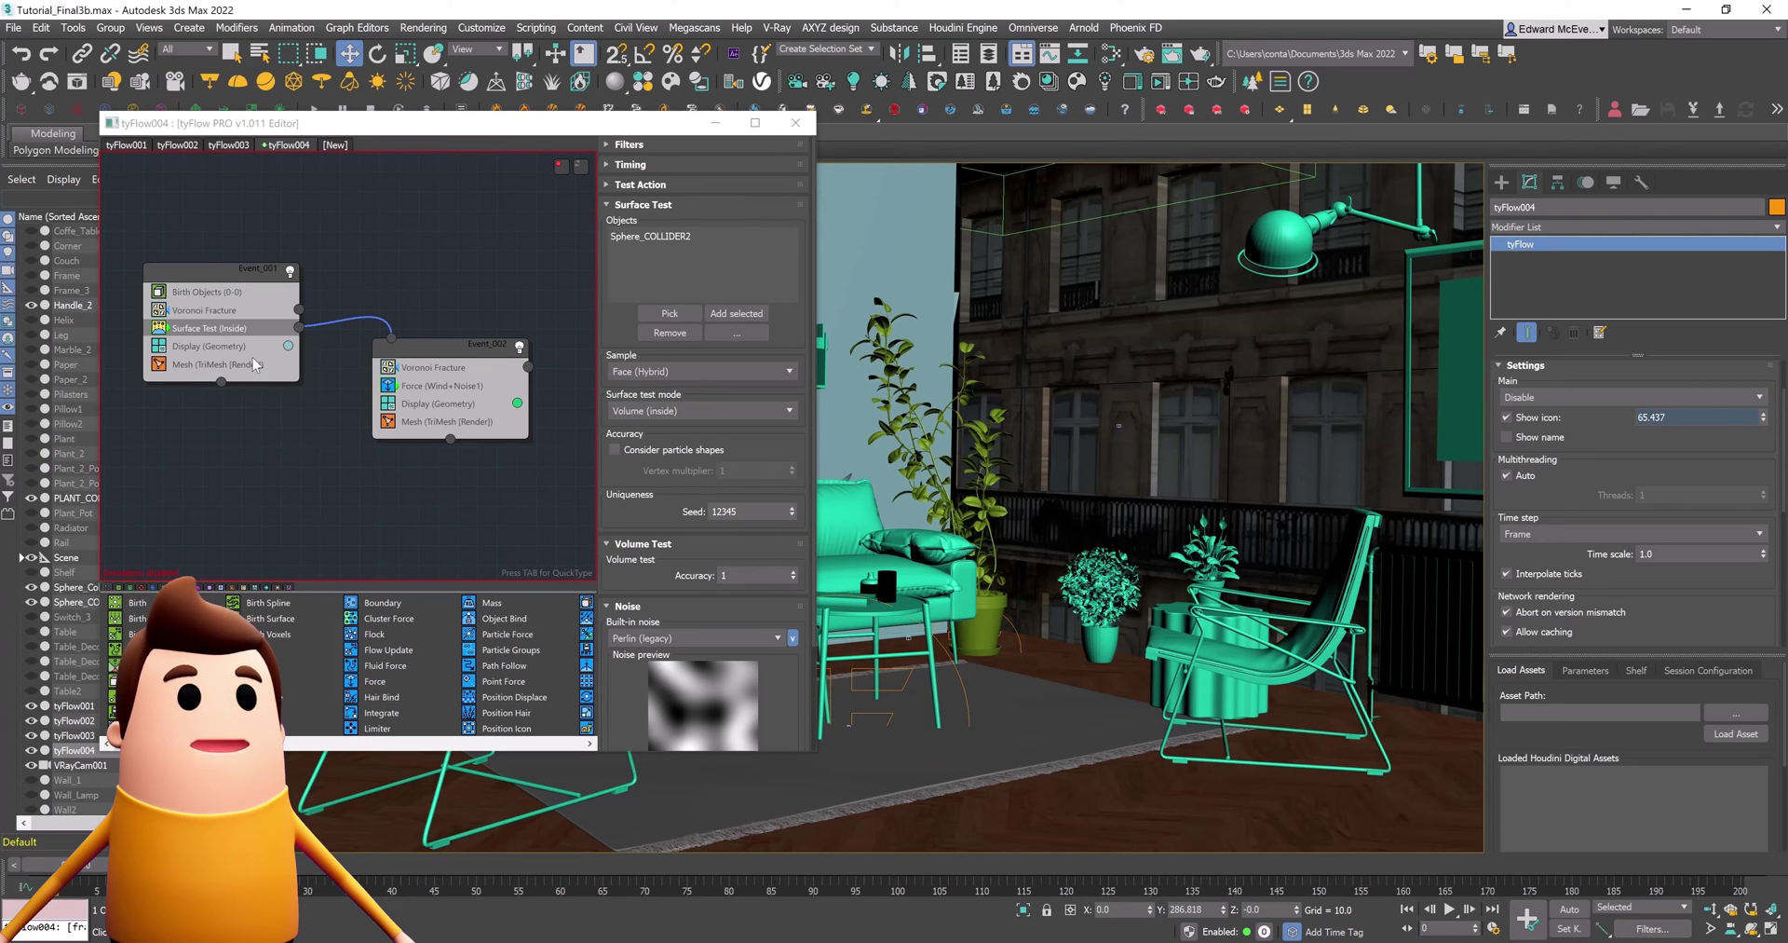
Set the built-in wind Y of Event_002's Force operator to 1 and close the flow editor
click(441, 367)
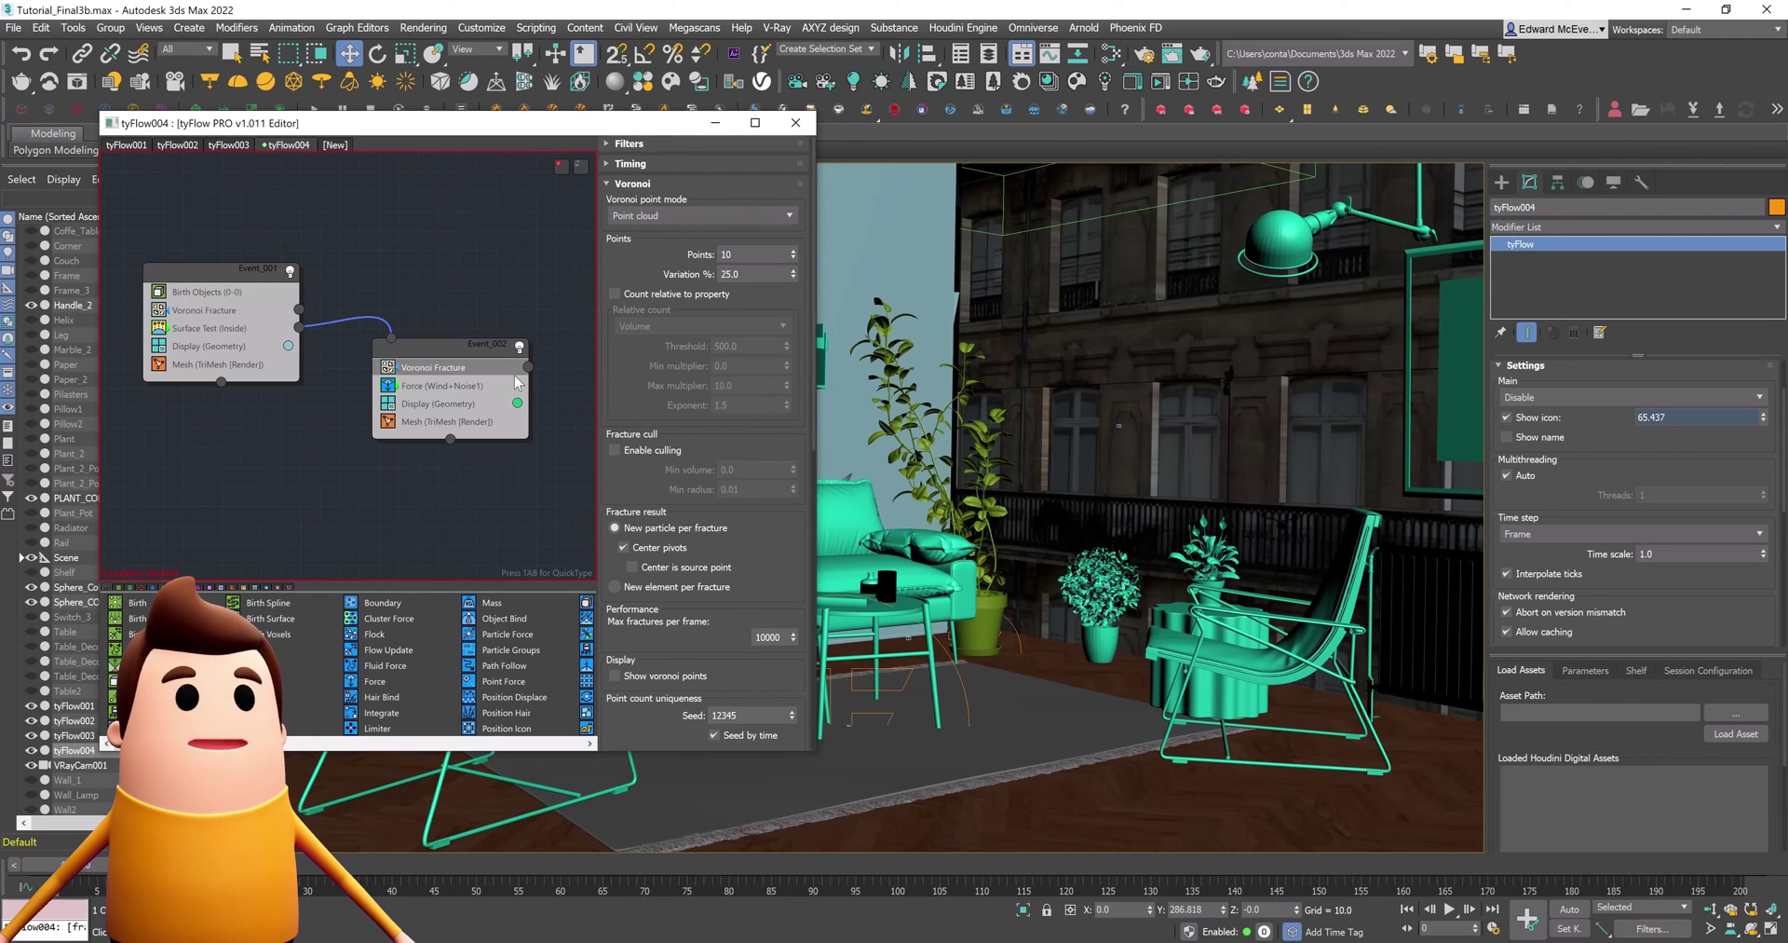
click(442, 385)
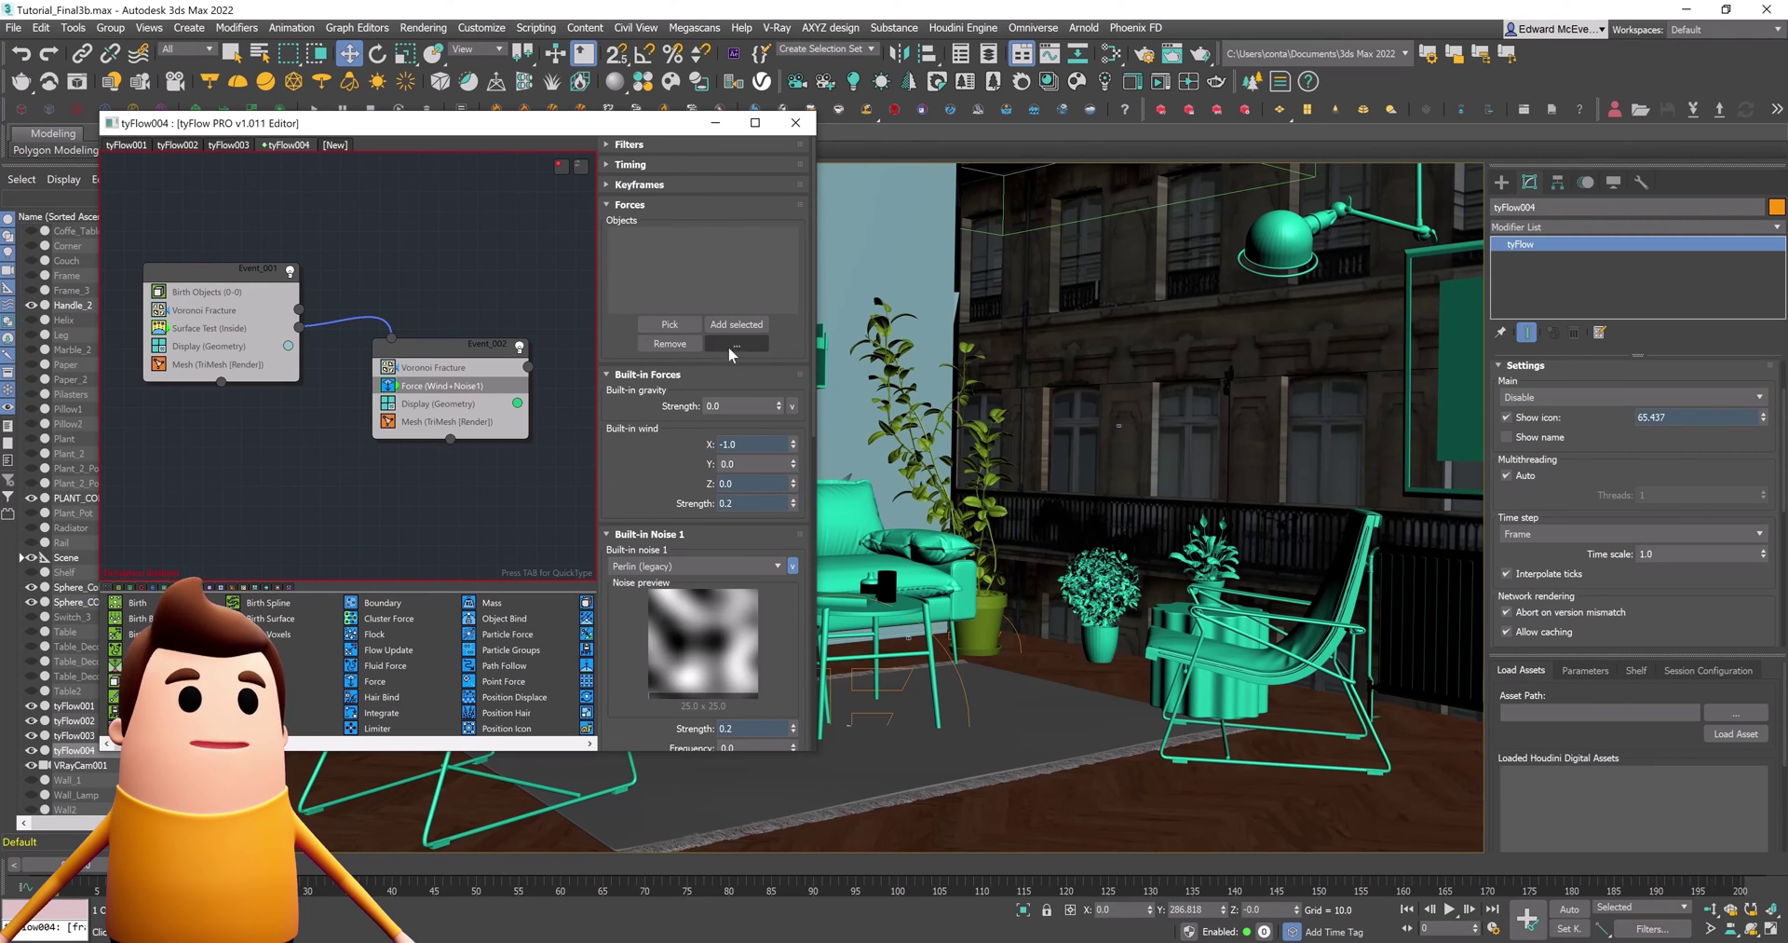
drag(759, 462, 654, 487)
text(1)
key(Return)
click(795, 122)
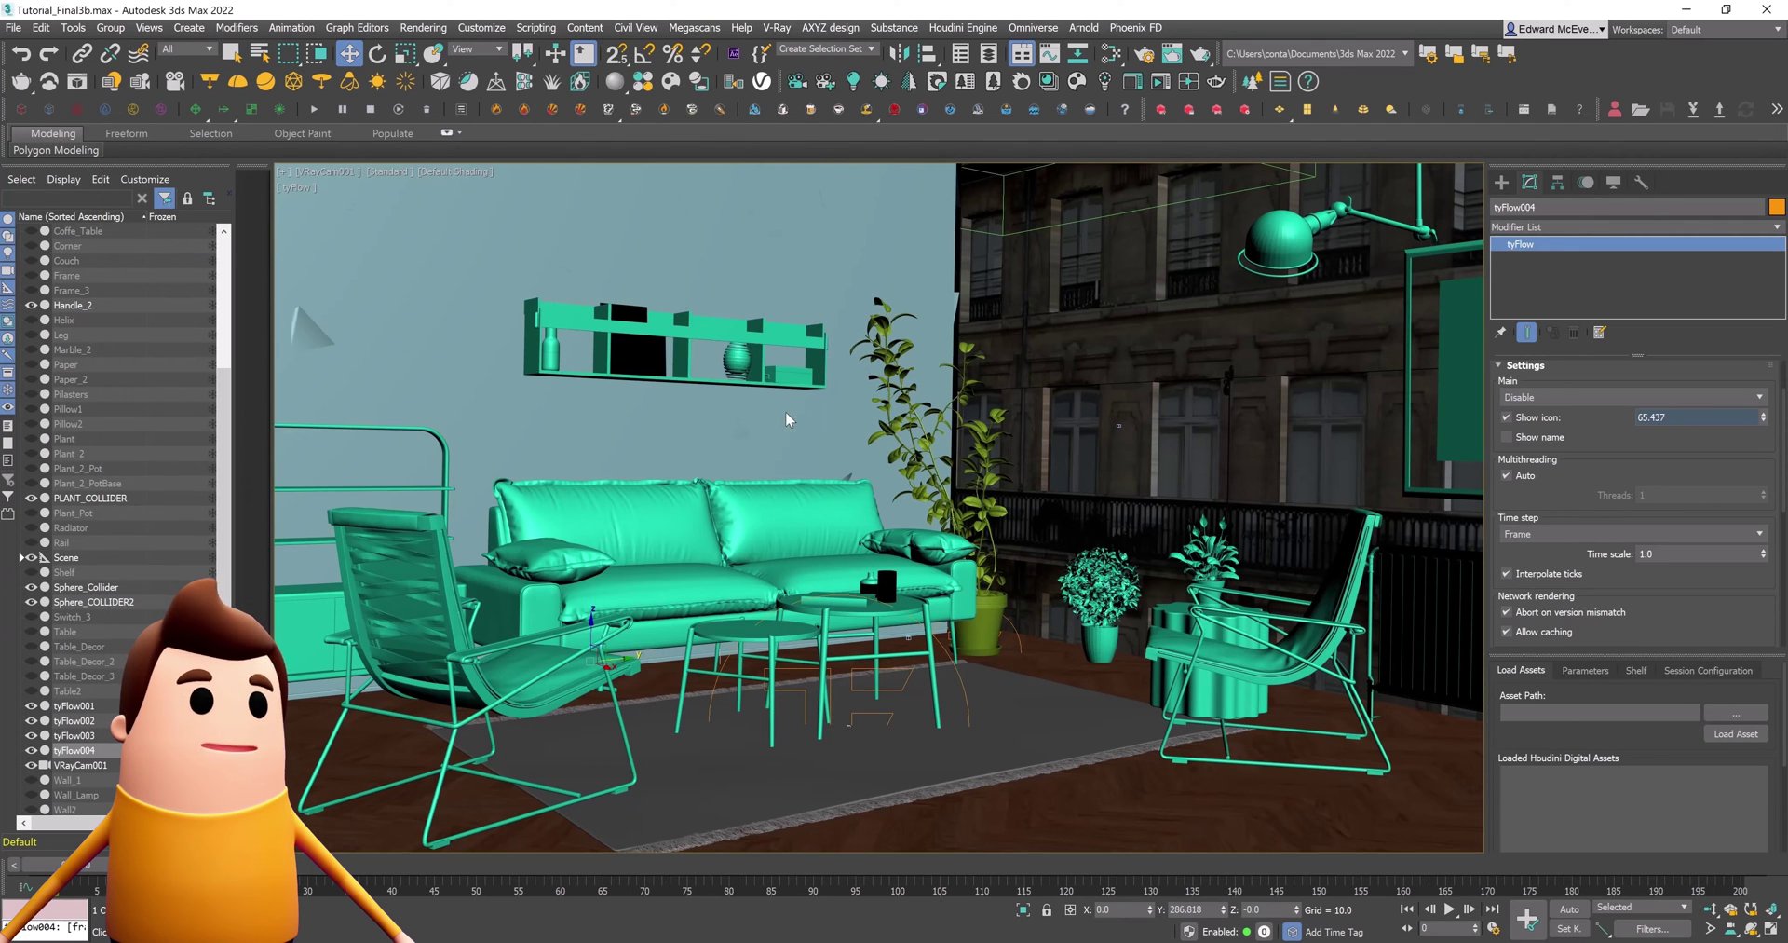
Enable tyFlow004 and check the fractured window wall in wireframe before returning to the shaded display
click(1636, 401)
click(1623, 441)
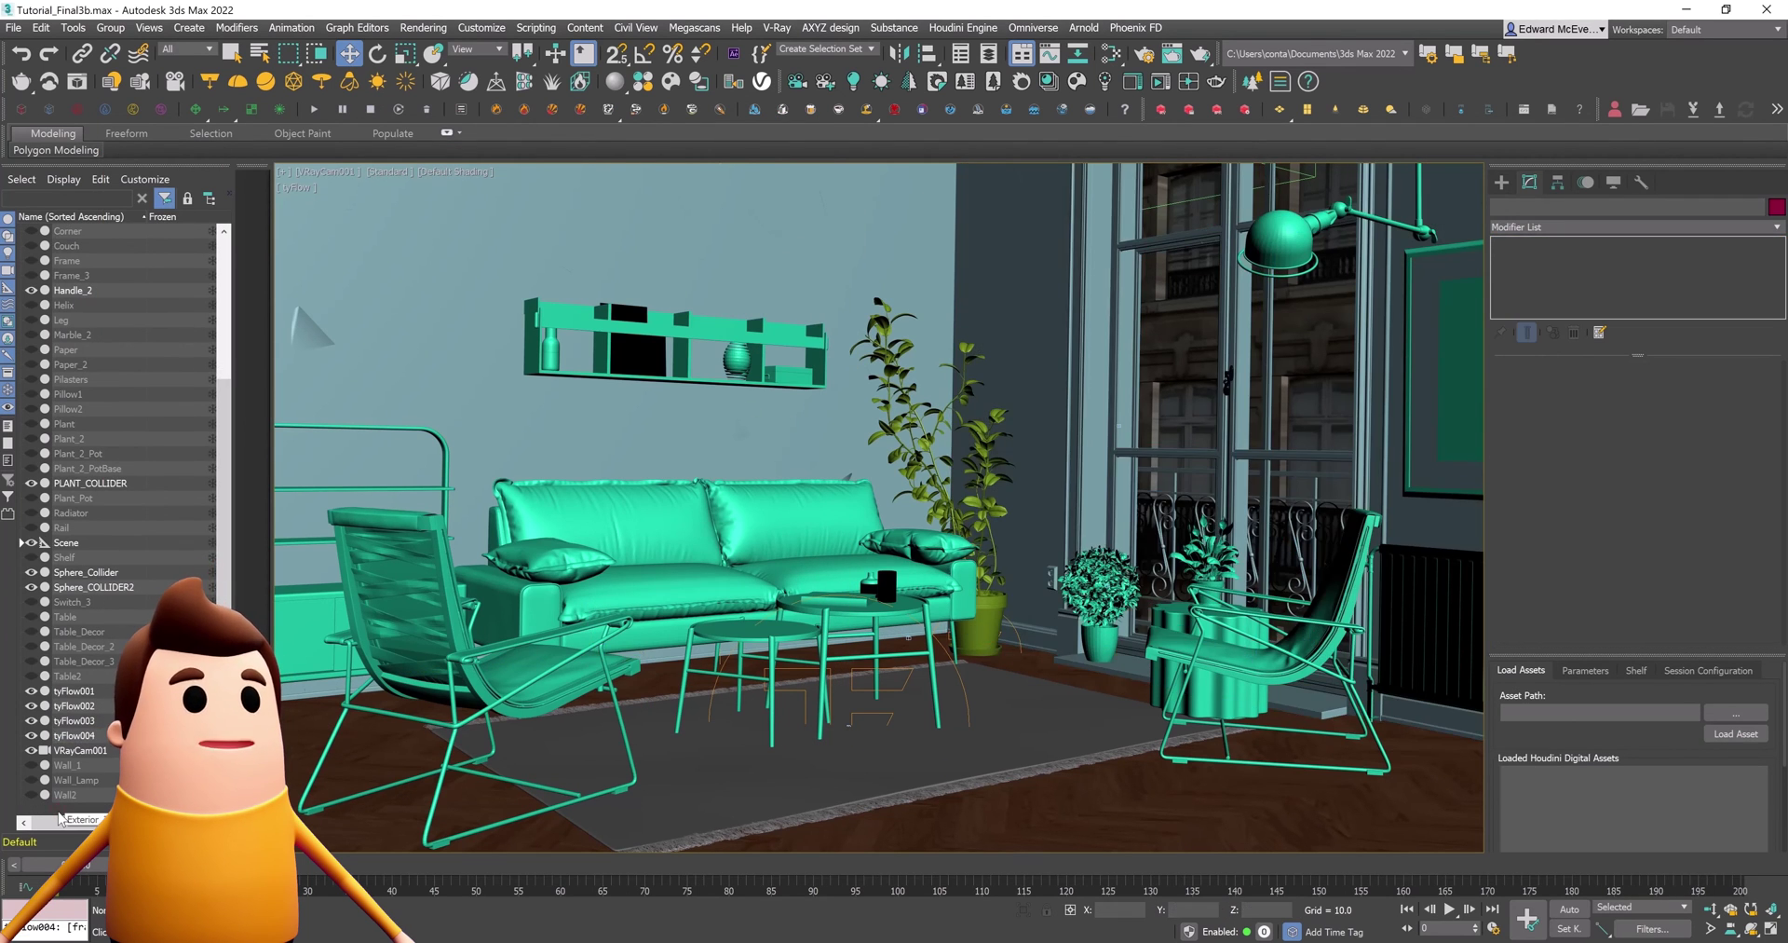
key(F3)
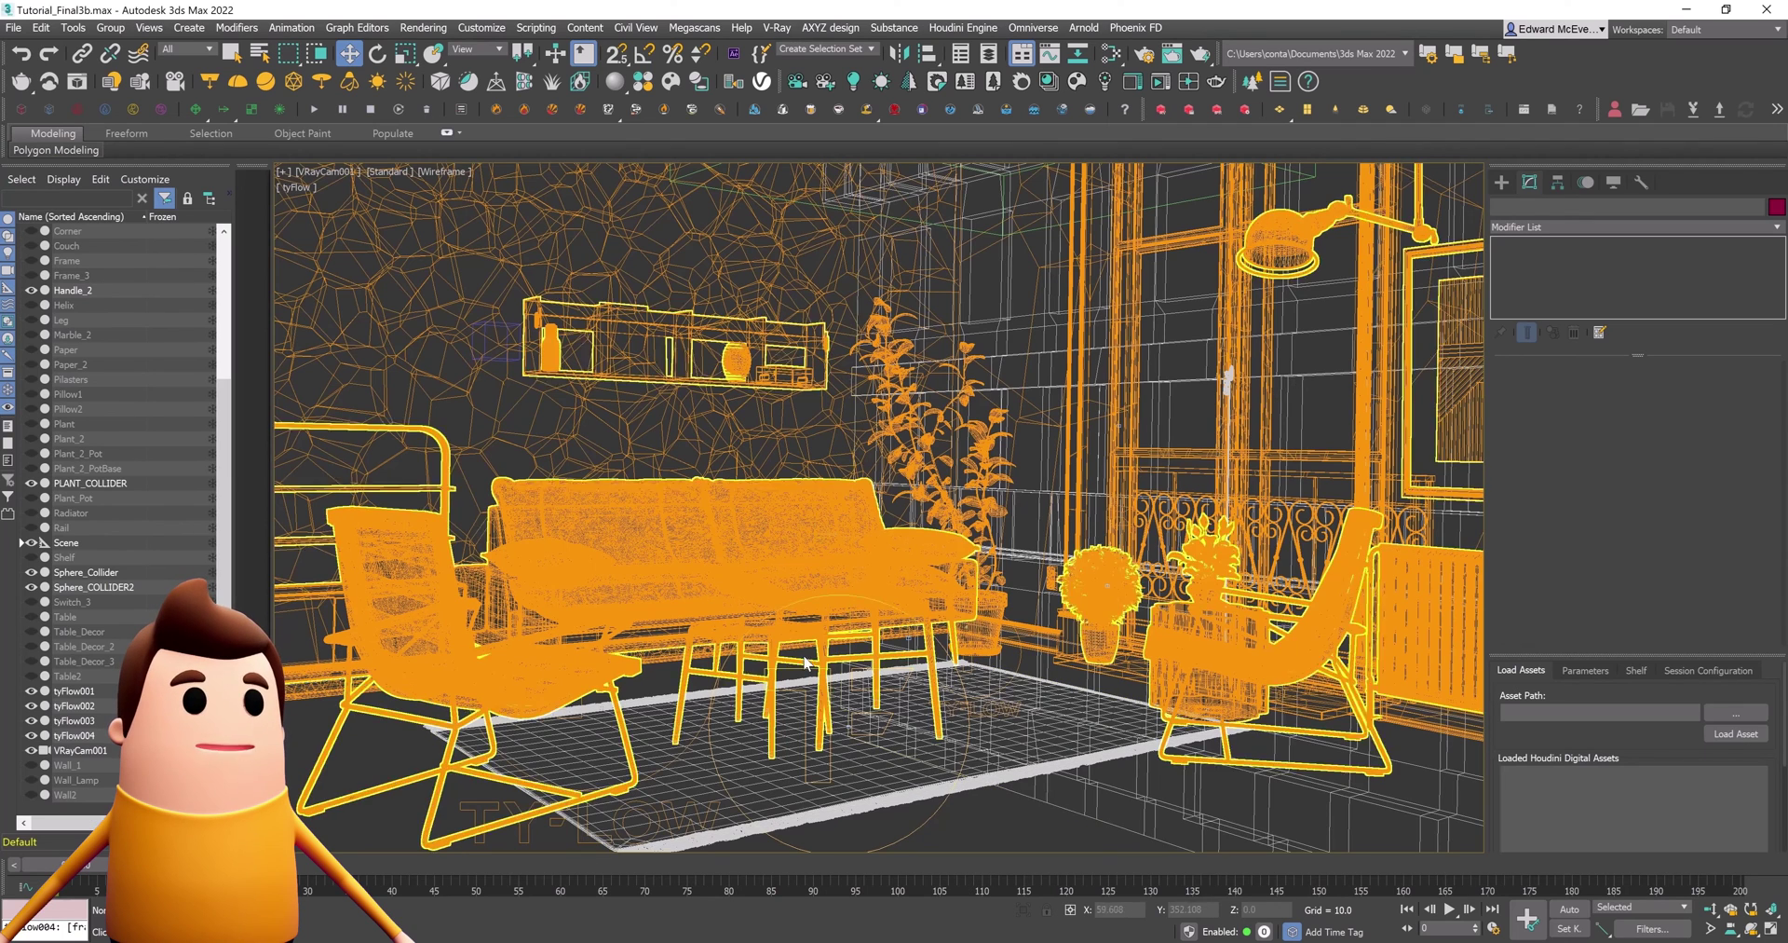
key(F3)
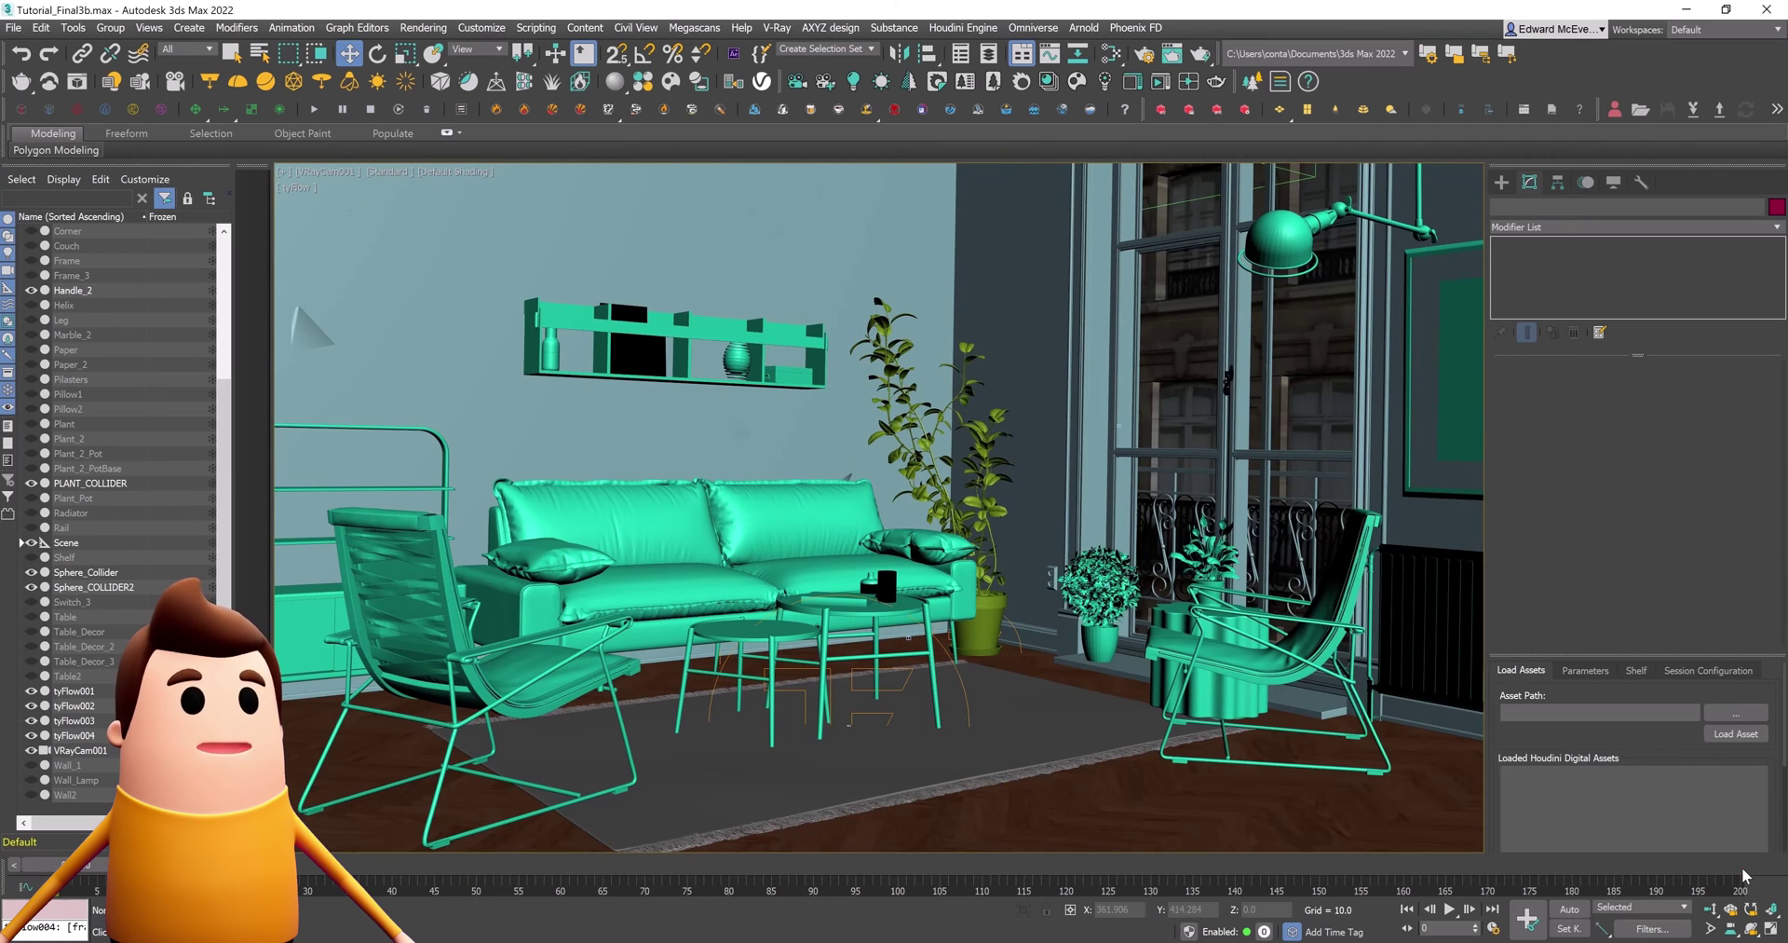
Preview the simulation through frame 200 and close the camera preview video
click(1745, 874)
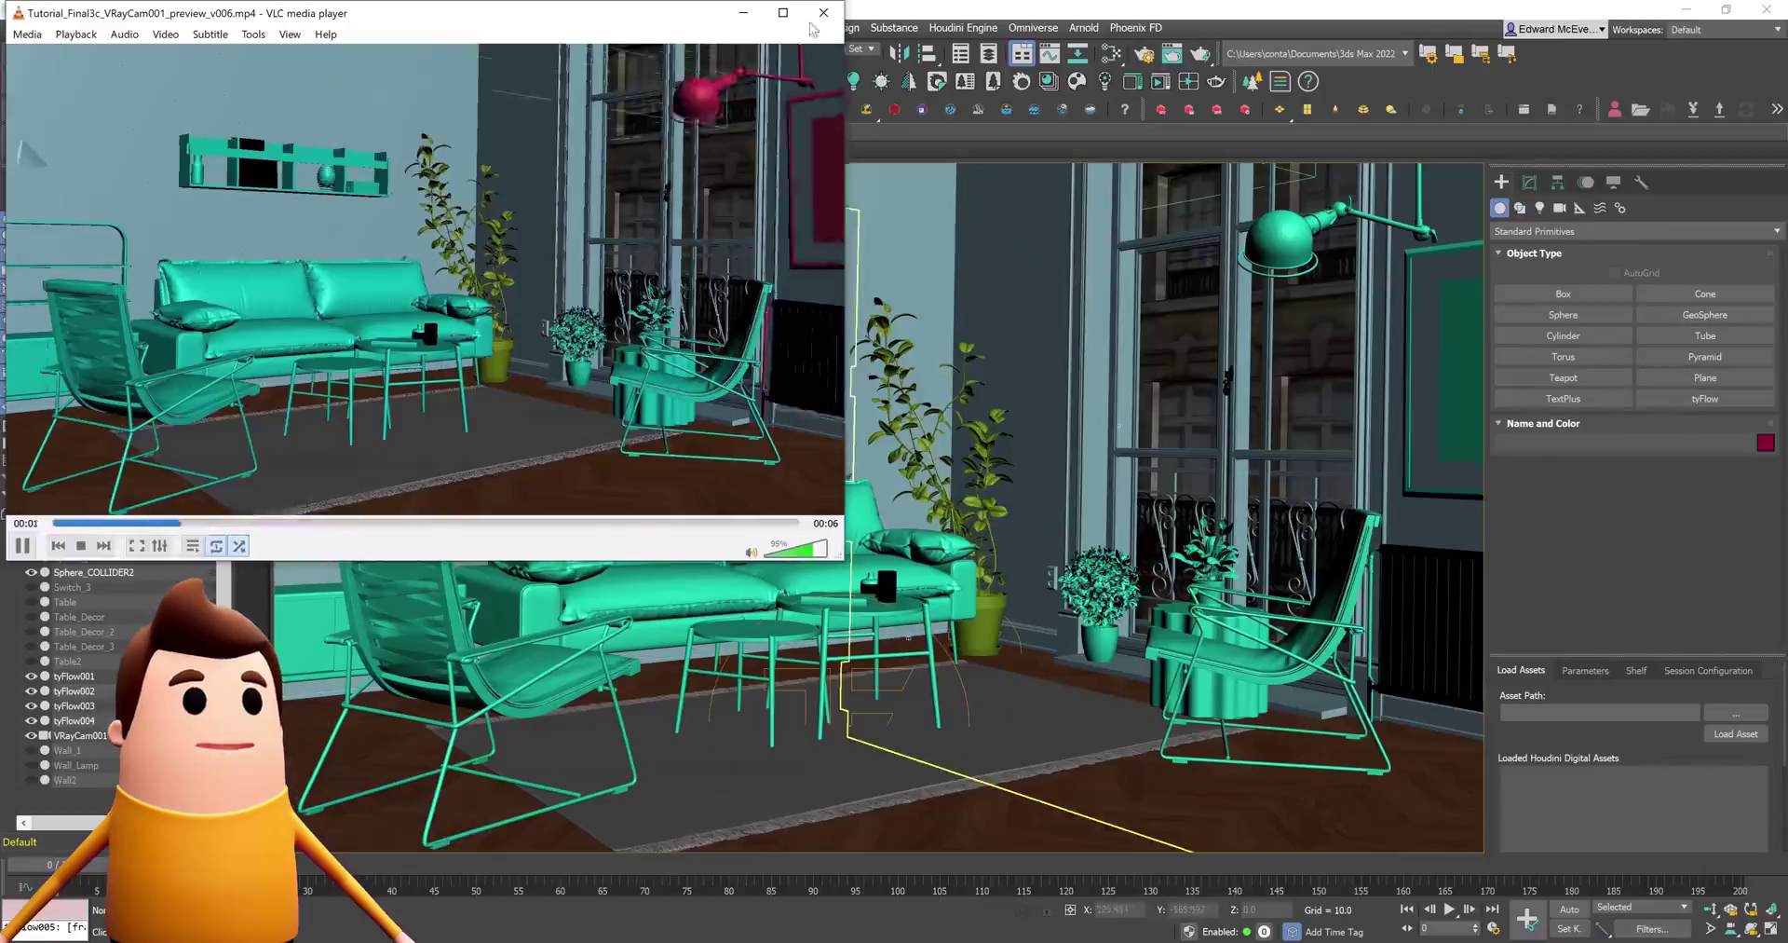
click(824, 12)
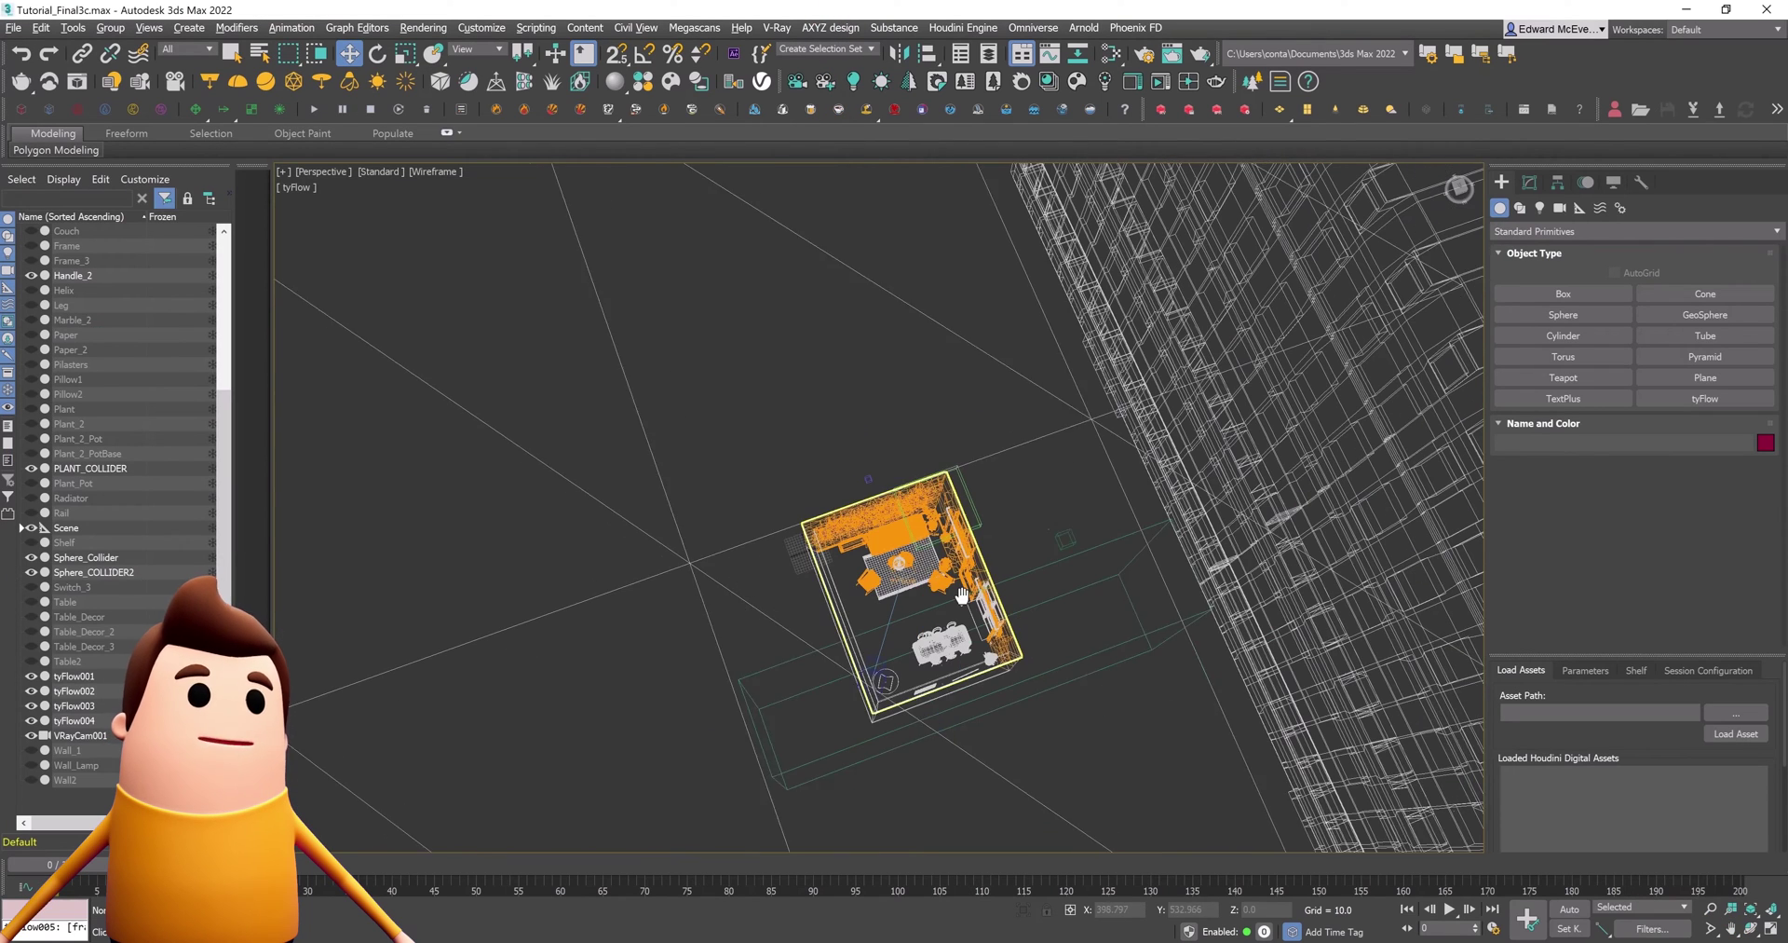
Create a sphere with a radius of about 41 just outside the room in the perspective view
middle_drag(962, 596, 931, 591)
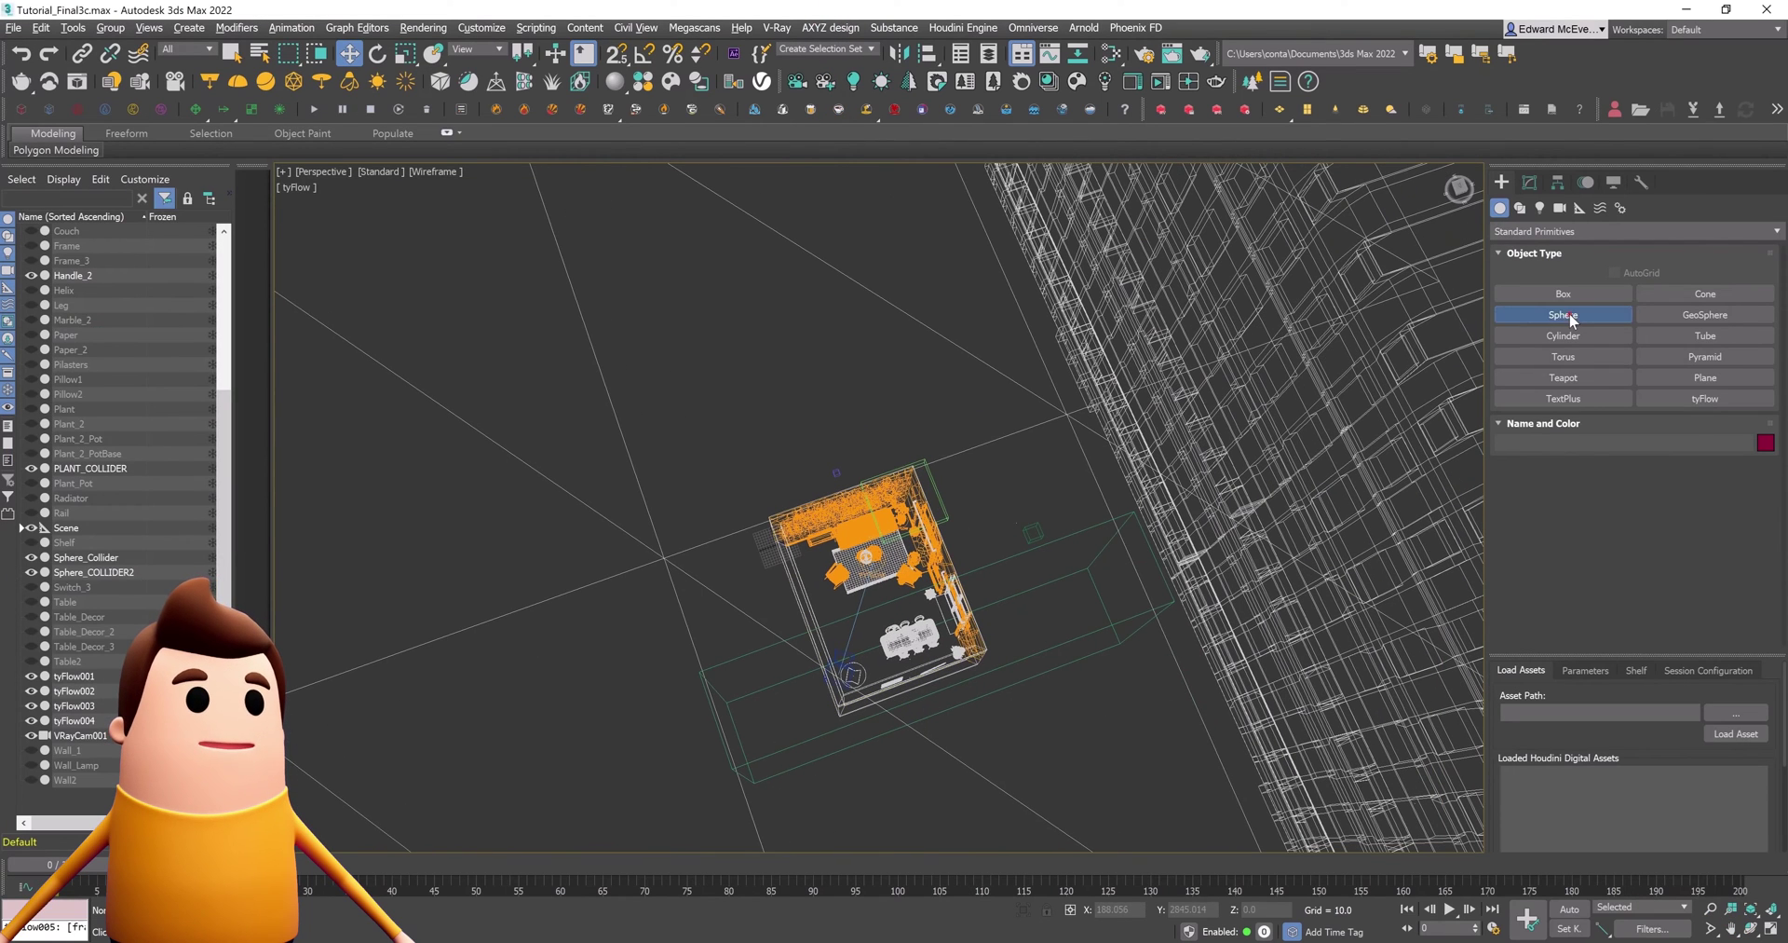
click(1564, 315)
drag(922, 428, 923, 429)
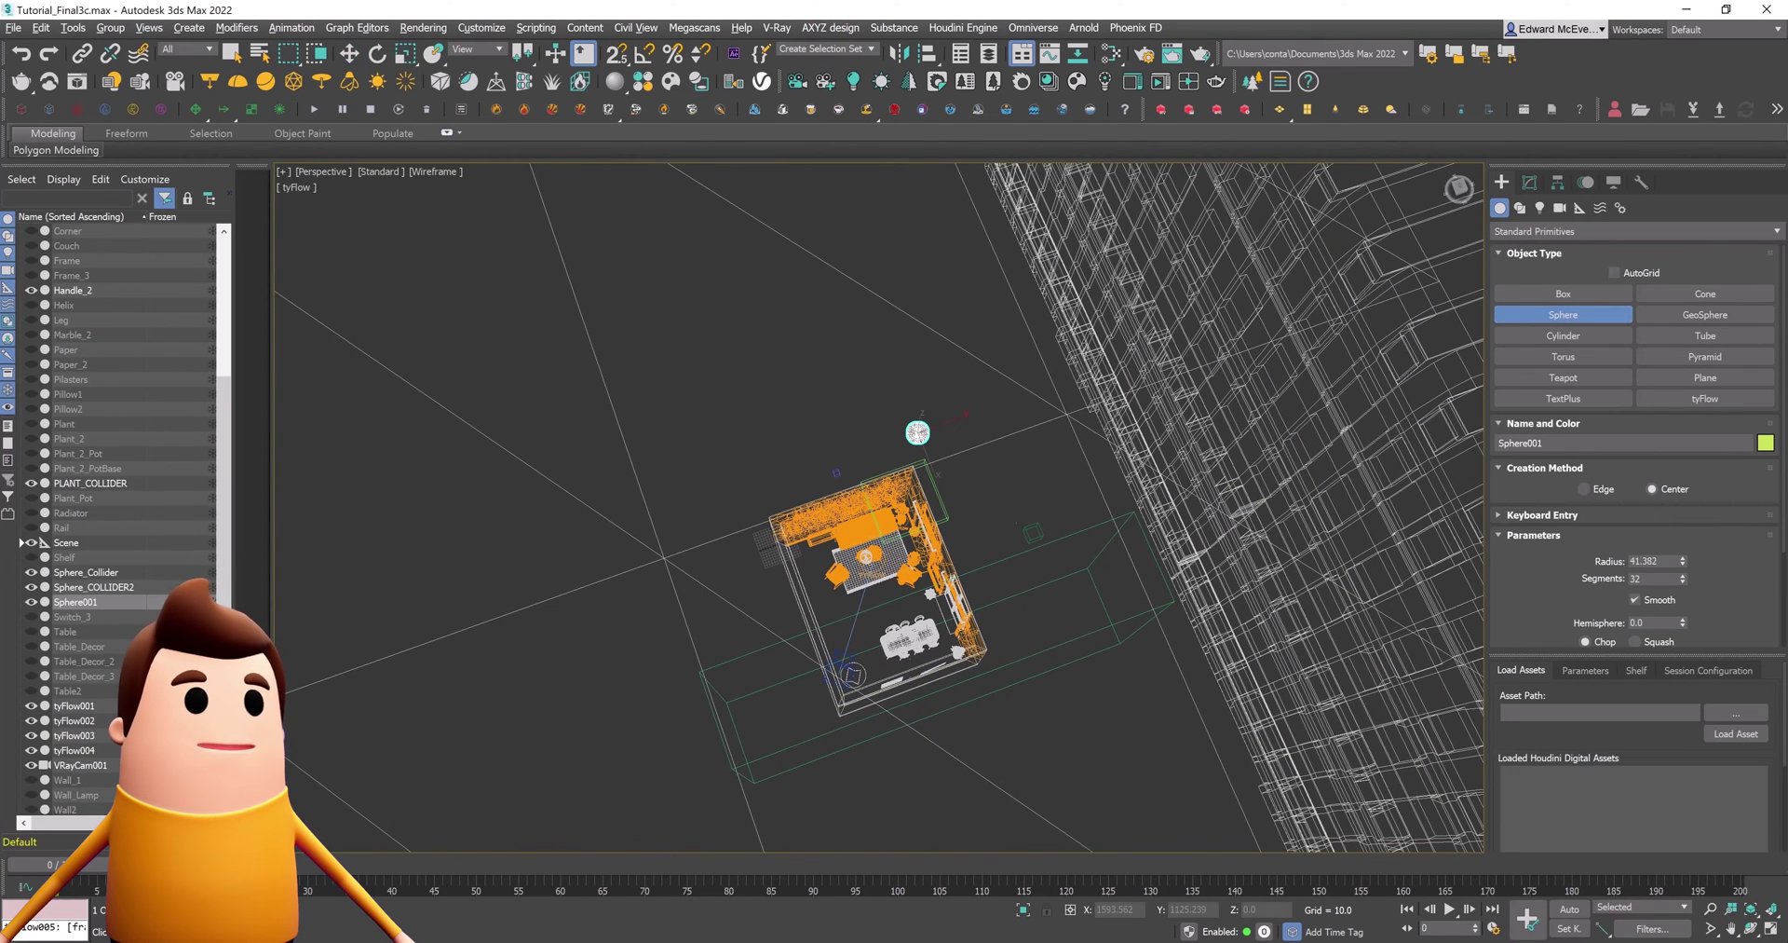
Animate the sphere's radius with auto keying, growing it to about 1137 at frame 200, and return to the start frame
click(1761, 873)
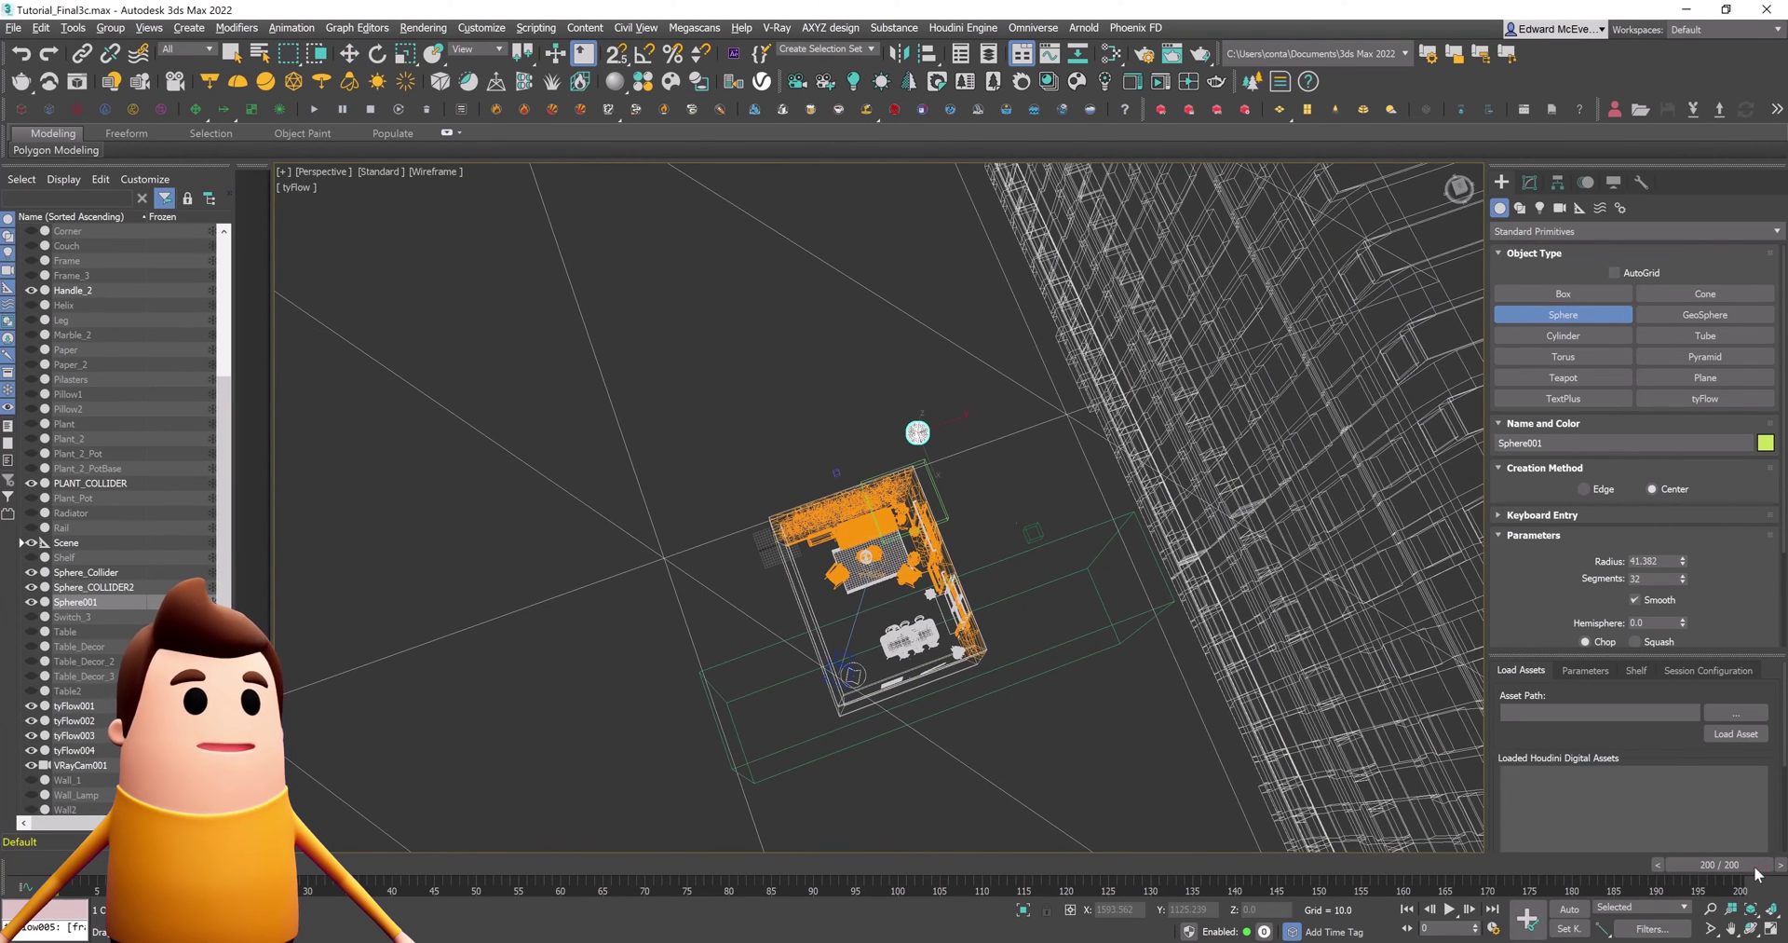
click(1534, 179)
click(1569, 908)
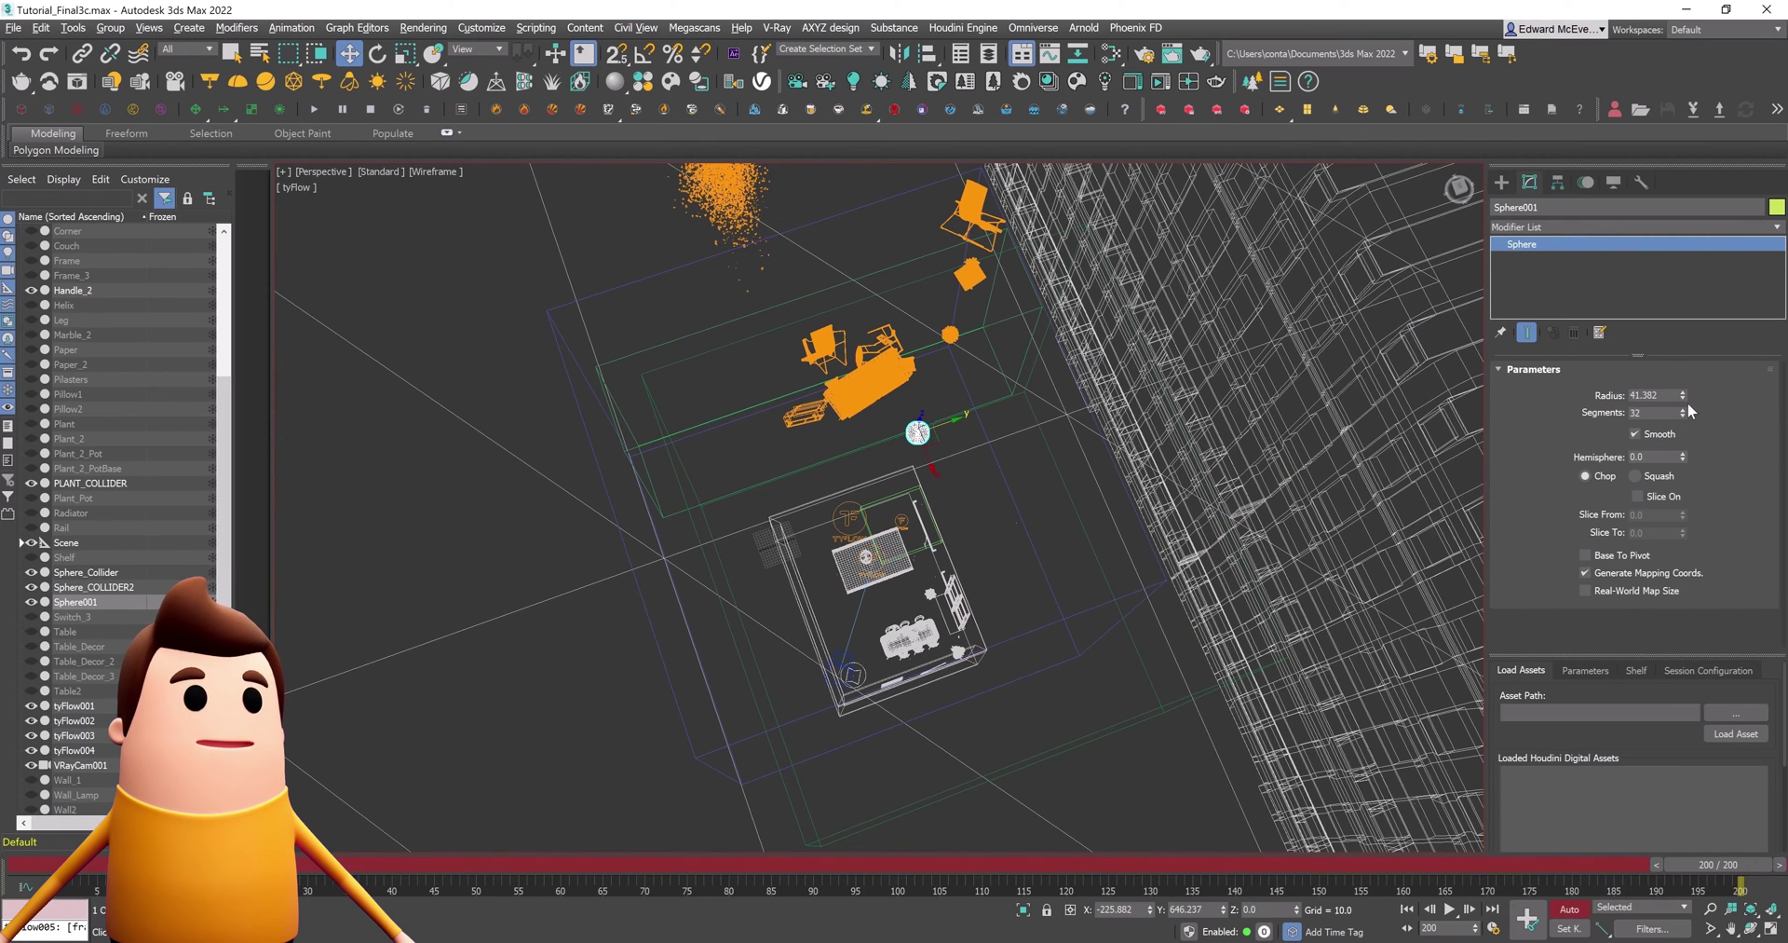
drag(1684, 395, 1664, 177)
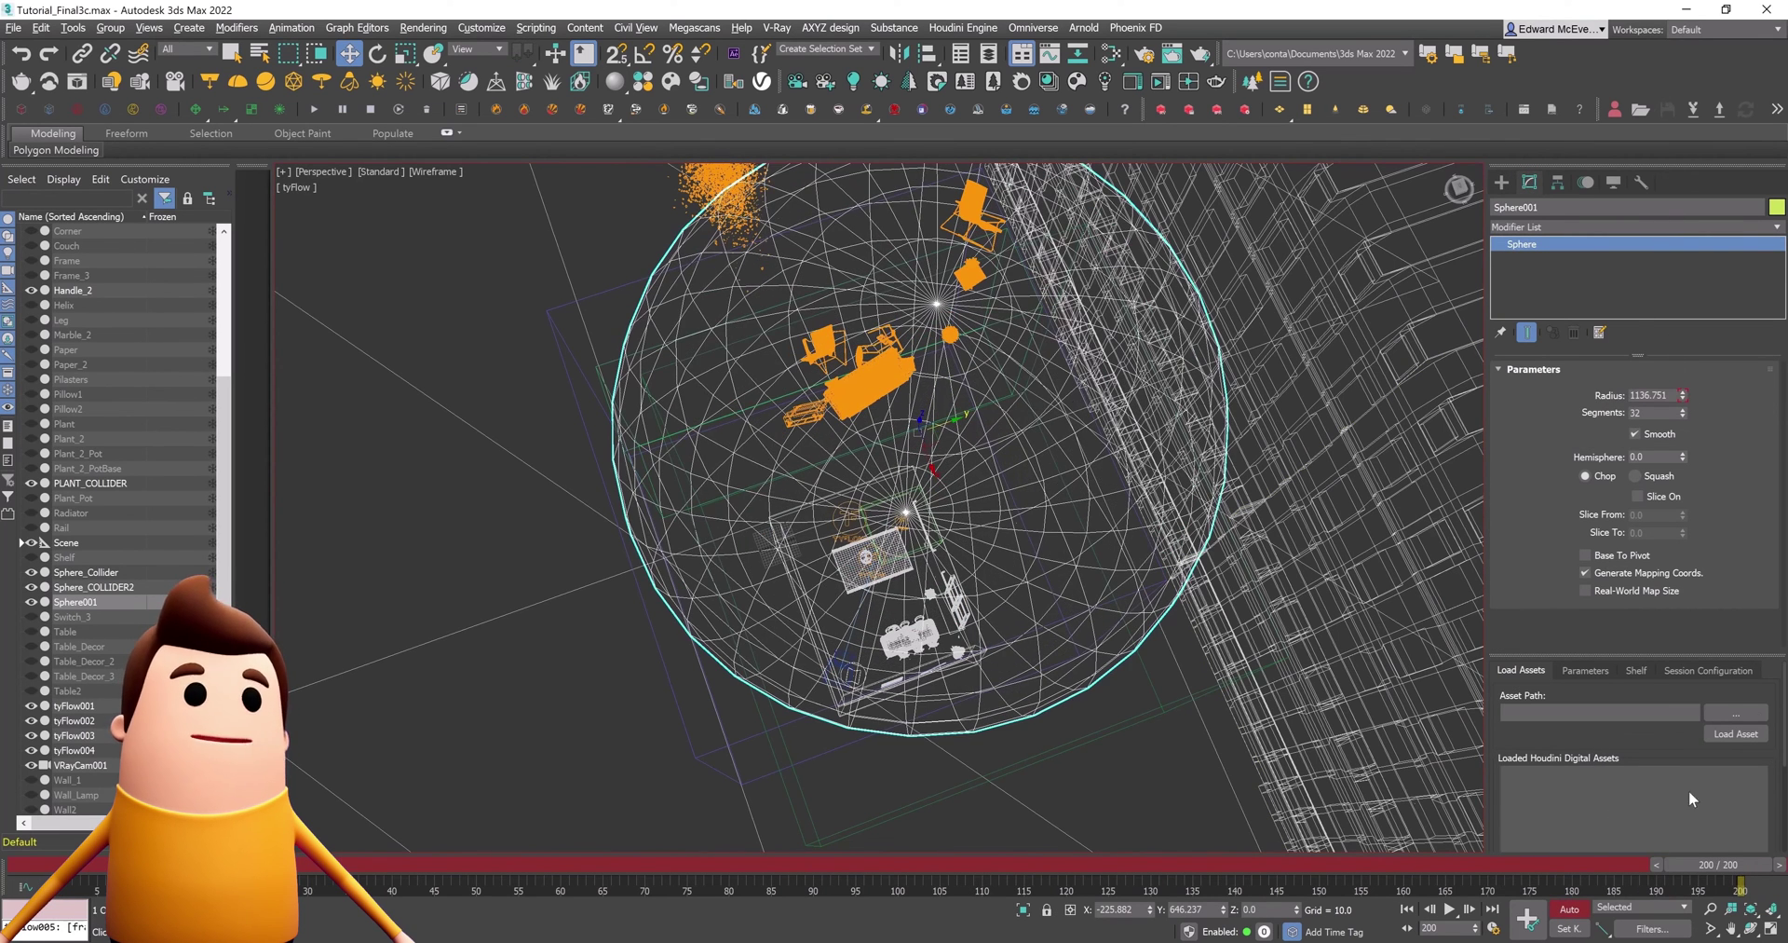
click(1569, 909)
click(69, 866)
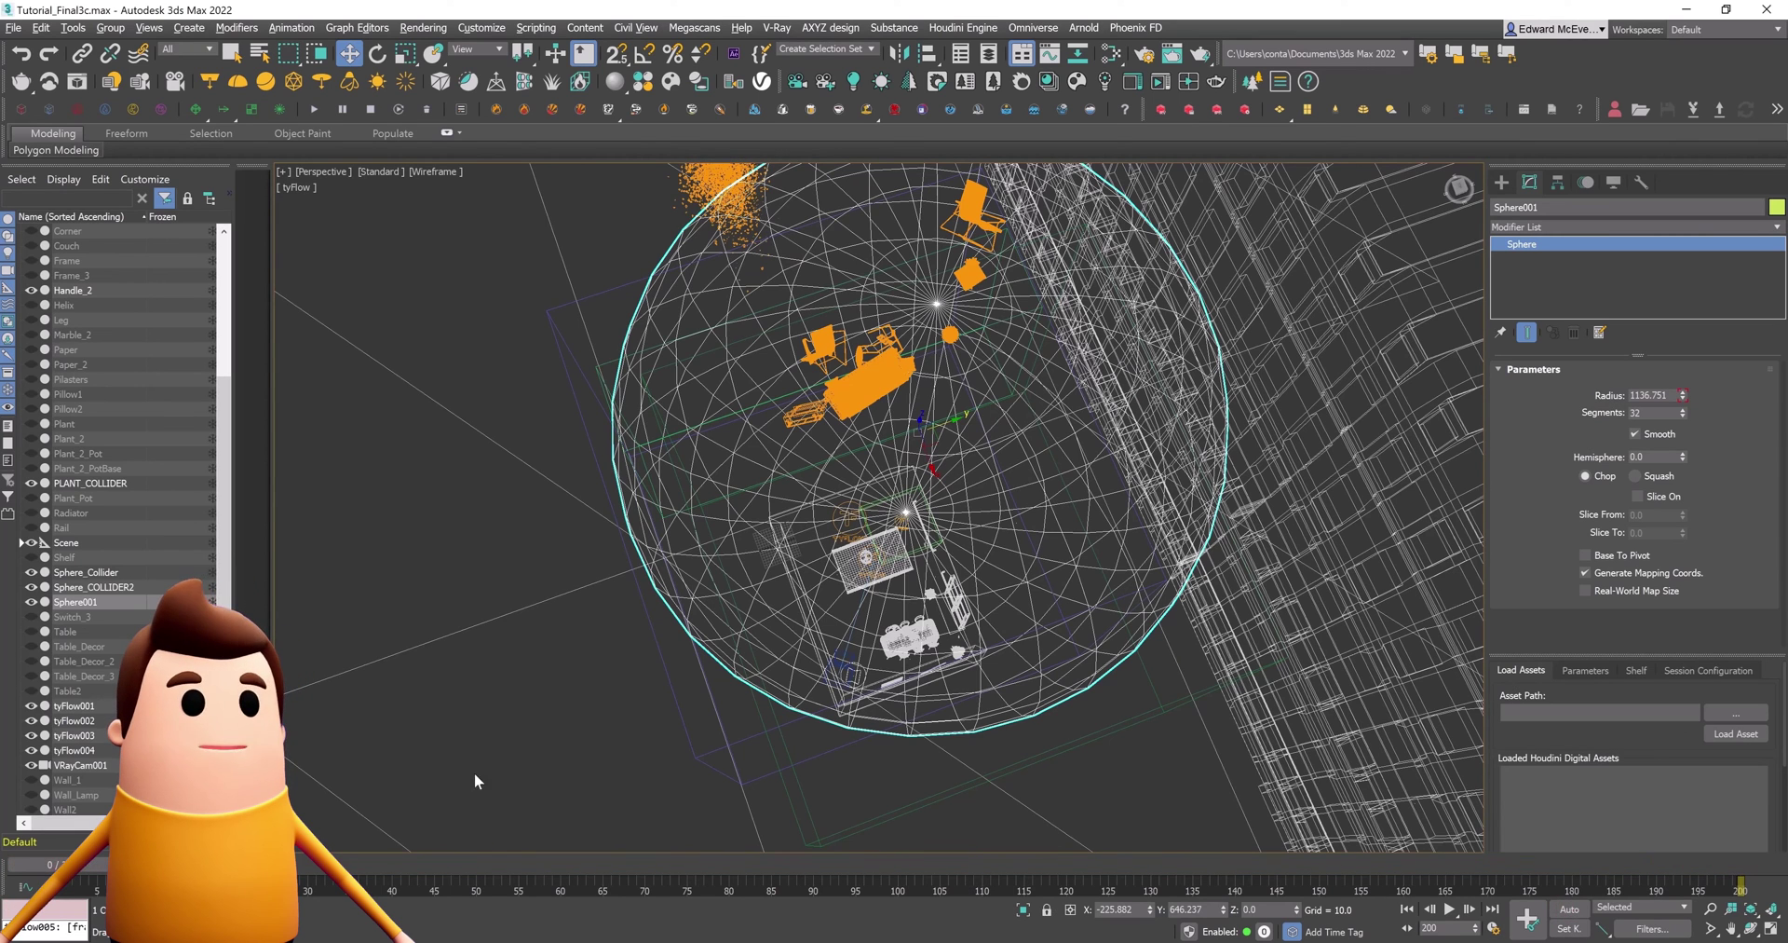
Rename the sphere as Sphere_COLLIDER3, deselect it and return to the camera view
drag(1565, 210, 1532, 229)
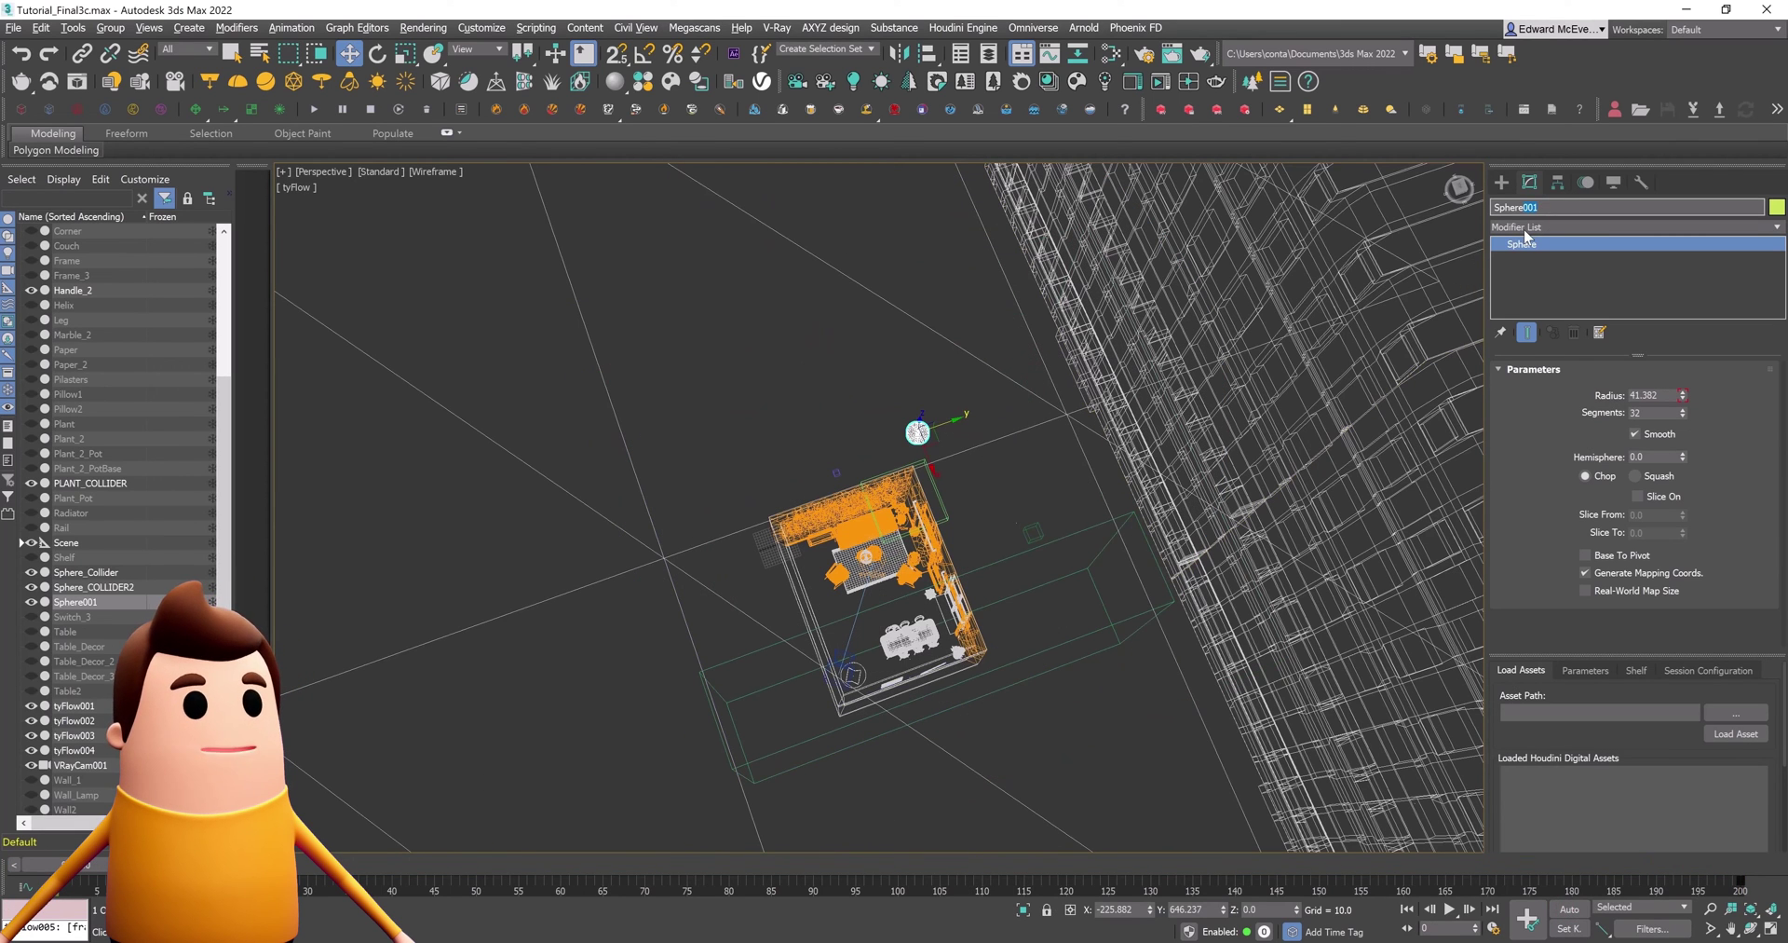
text(Sphere_COLLIDER3)
key(Return)
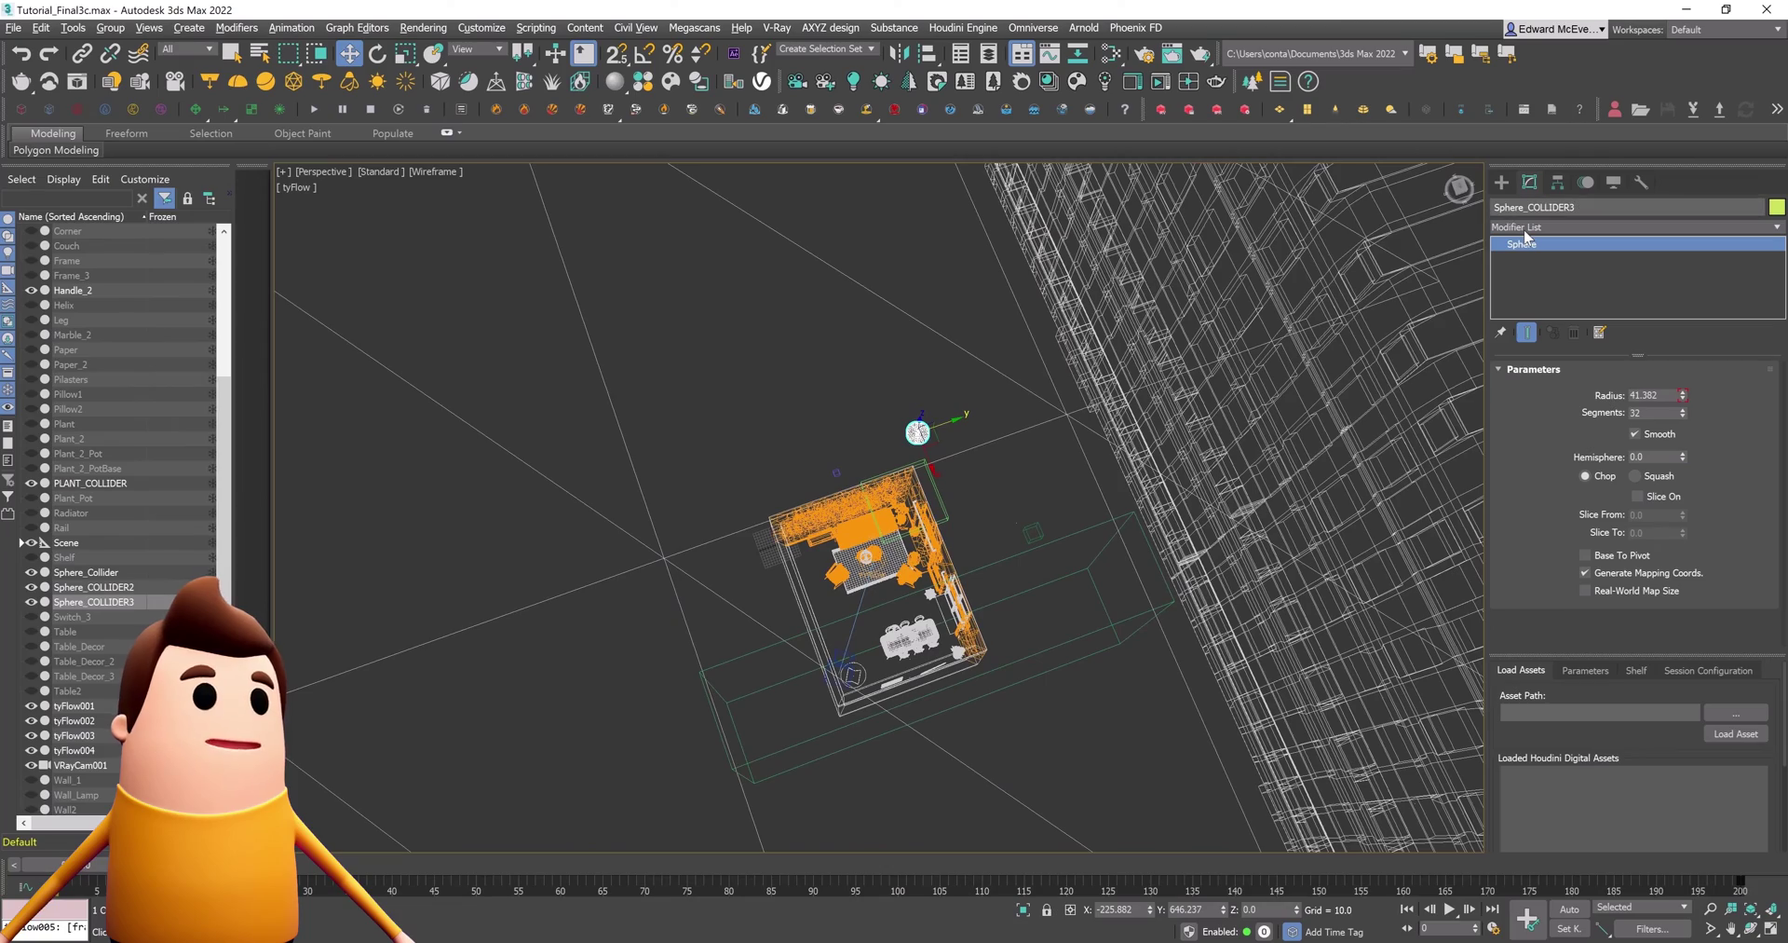
mouse_move(659, 556)
alt+middle_down()
mouse_move(847, 421)
mouse_move(857, 455)
mouse_move(747, 643)
alt+middle_up()
click(747, 643)
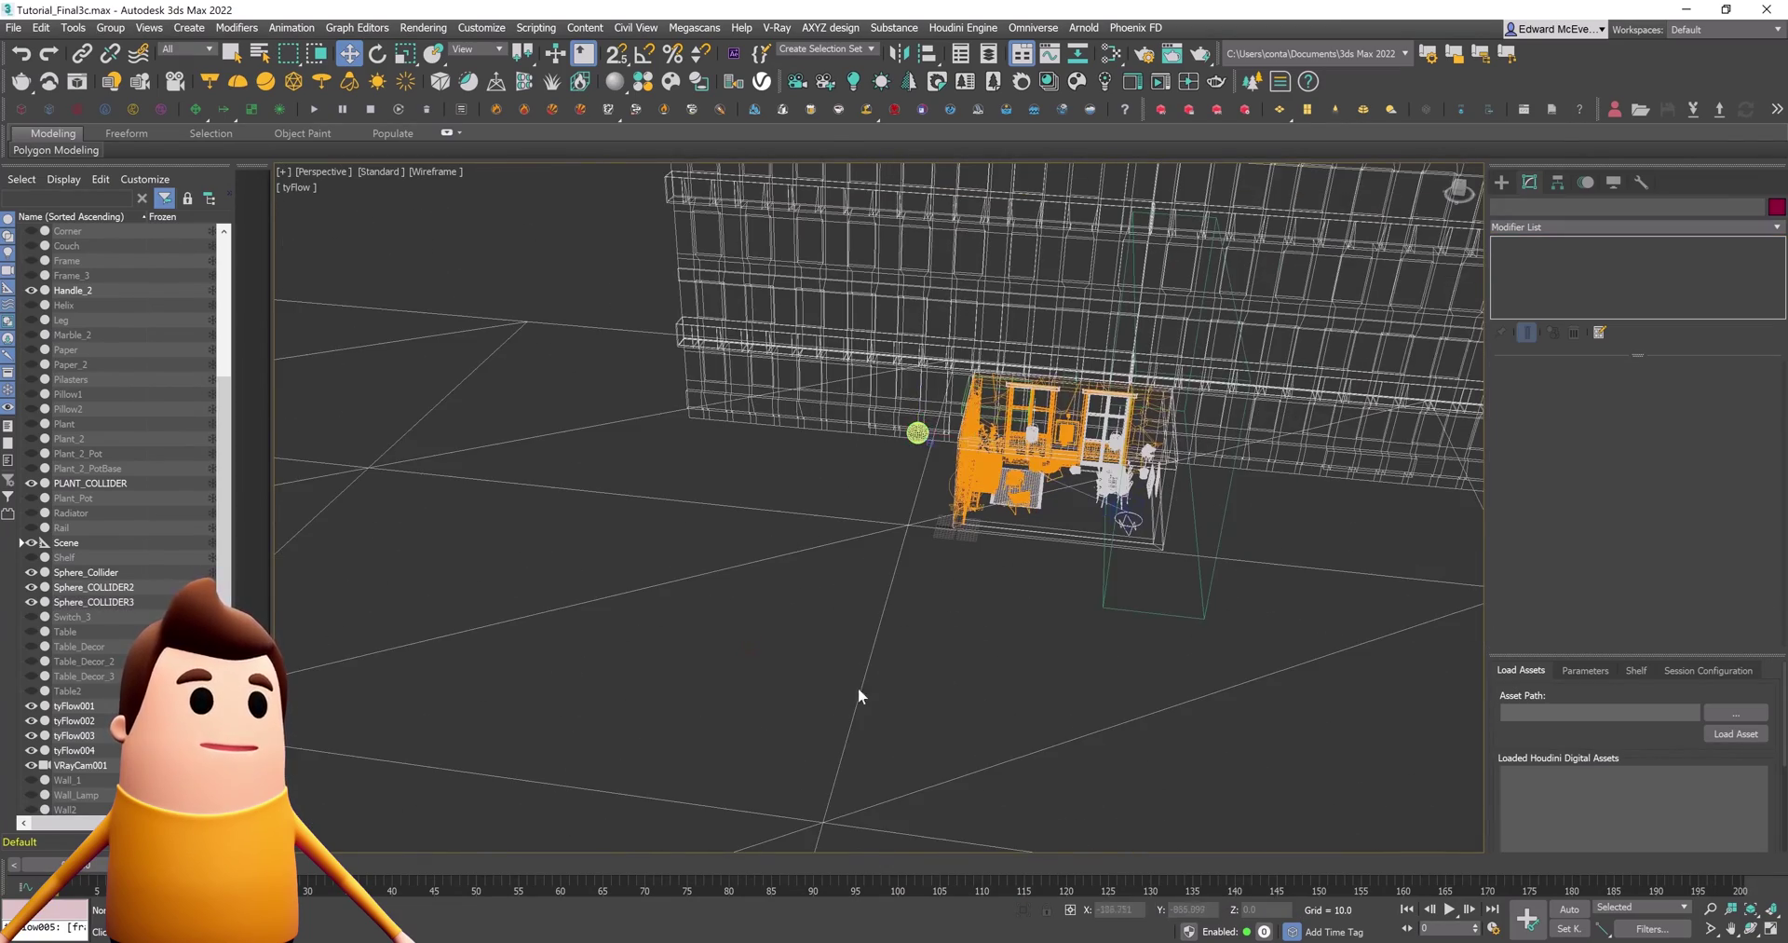
key(c)
Duplicate tyFlow004 and isolate the copy together with Sphere_COLLIDER3 and the floor
click(80, 752)
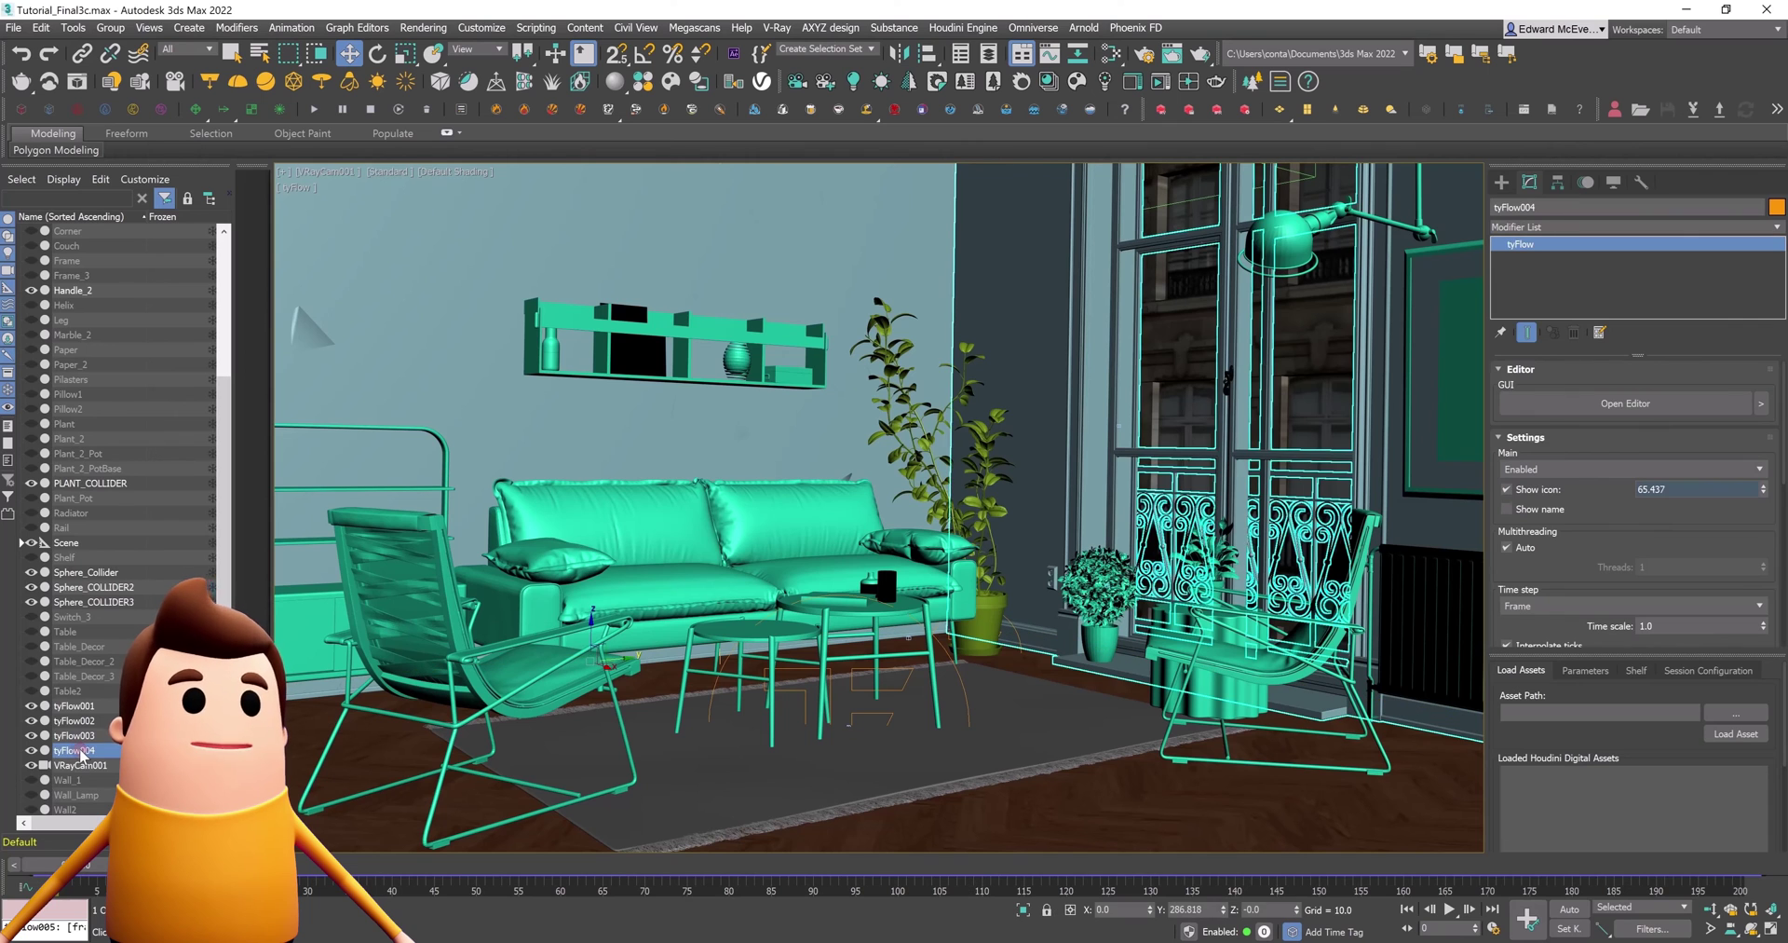
key(ctrl+v)
click(863, 541)
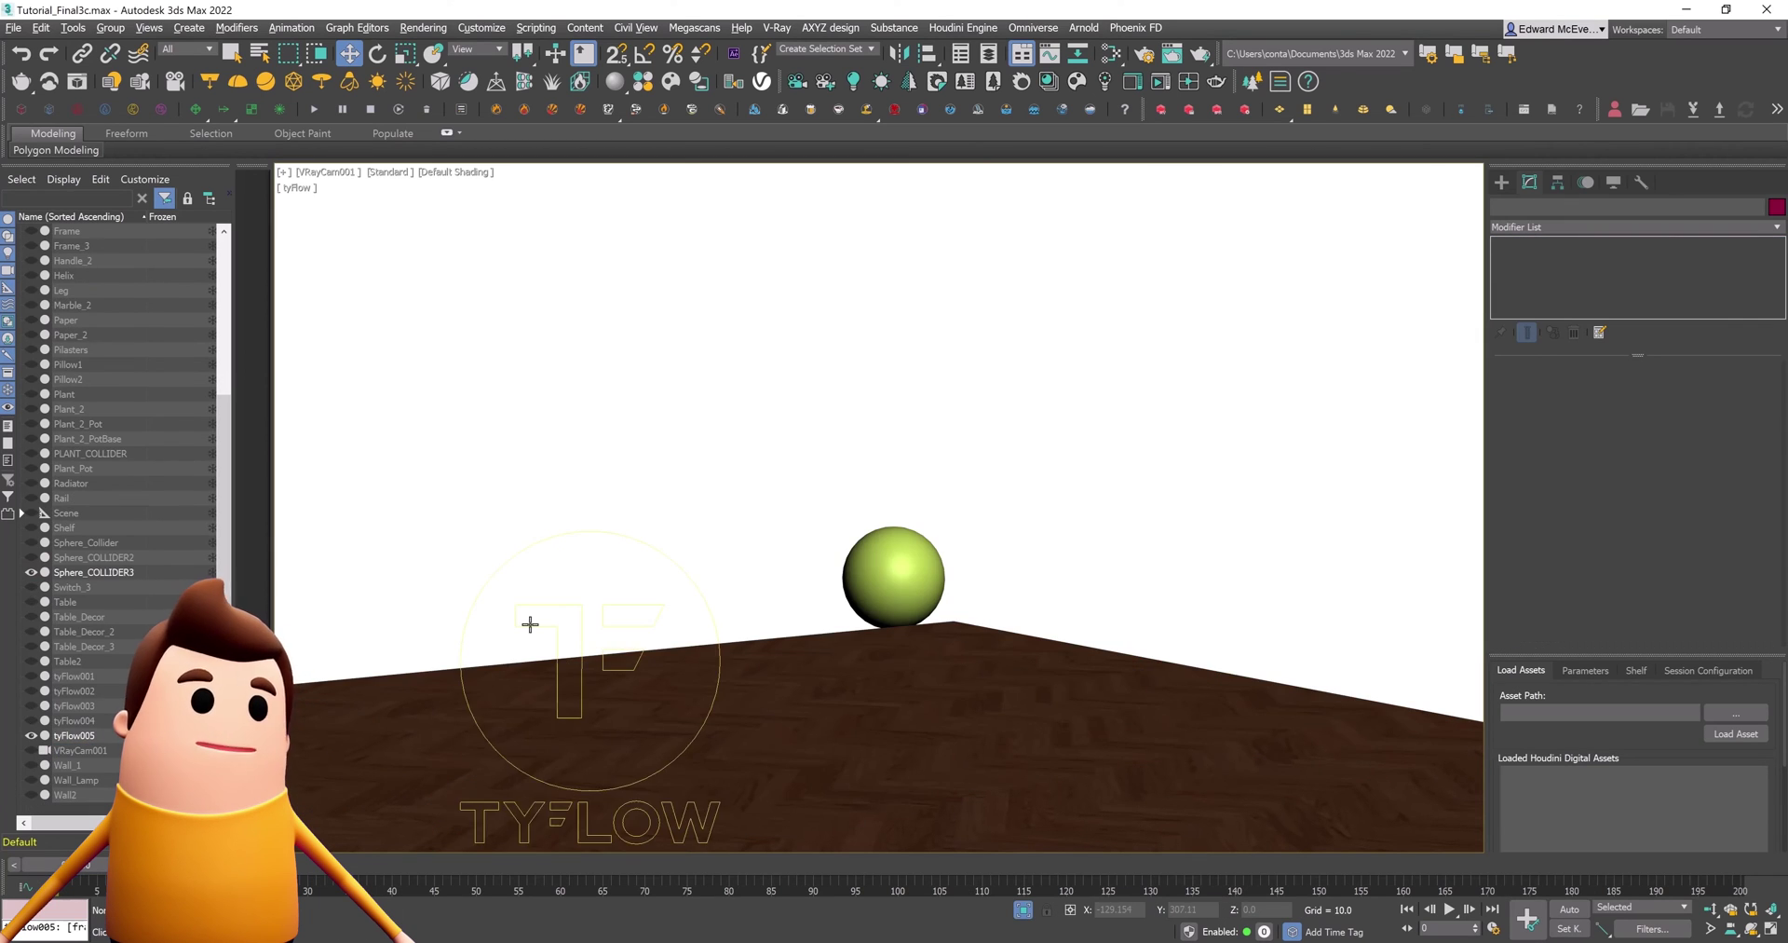
Open the flow editor of tyFlow005 and disable the flow while it is being edited
click(527, 619)
click(1529, 405)
click(1695, 470)
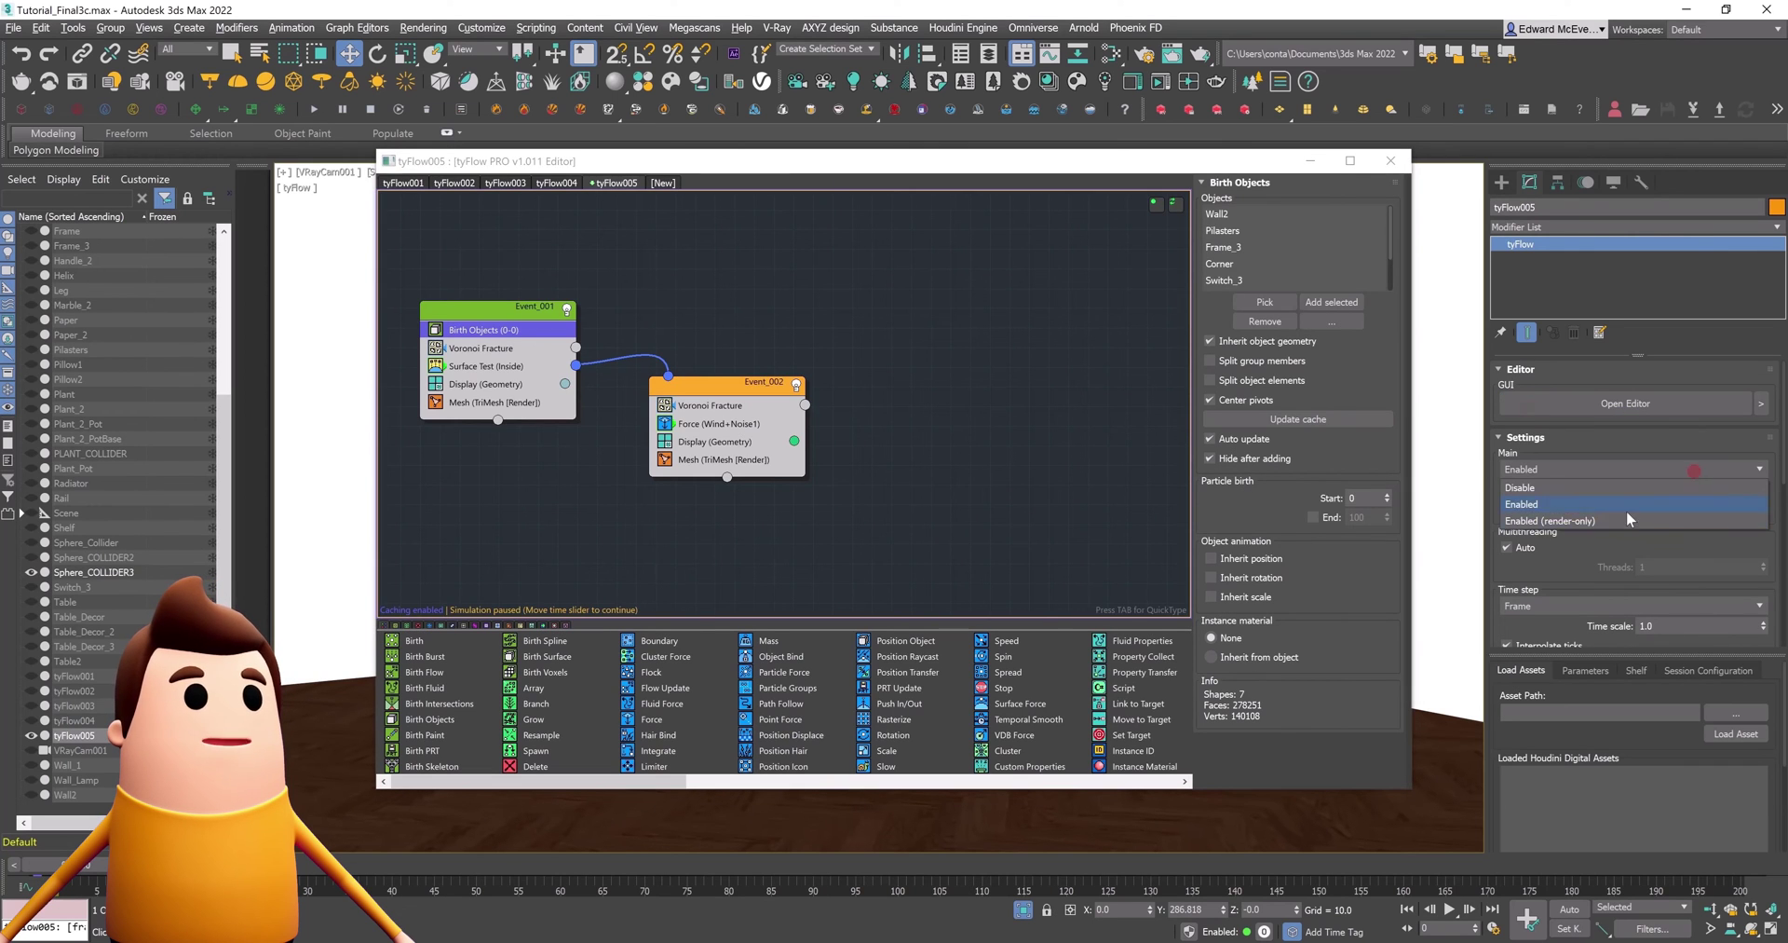
click(1593, 487)
Make the editor window smaller and replace the Birth Objects list of tyFlow005 with the wooden floor
drag(932, 160, 601, 133)
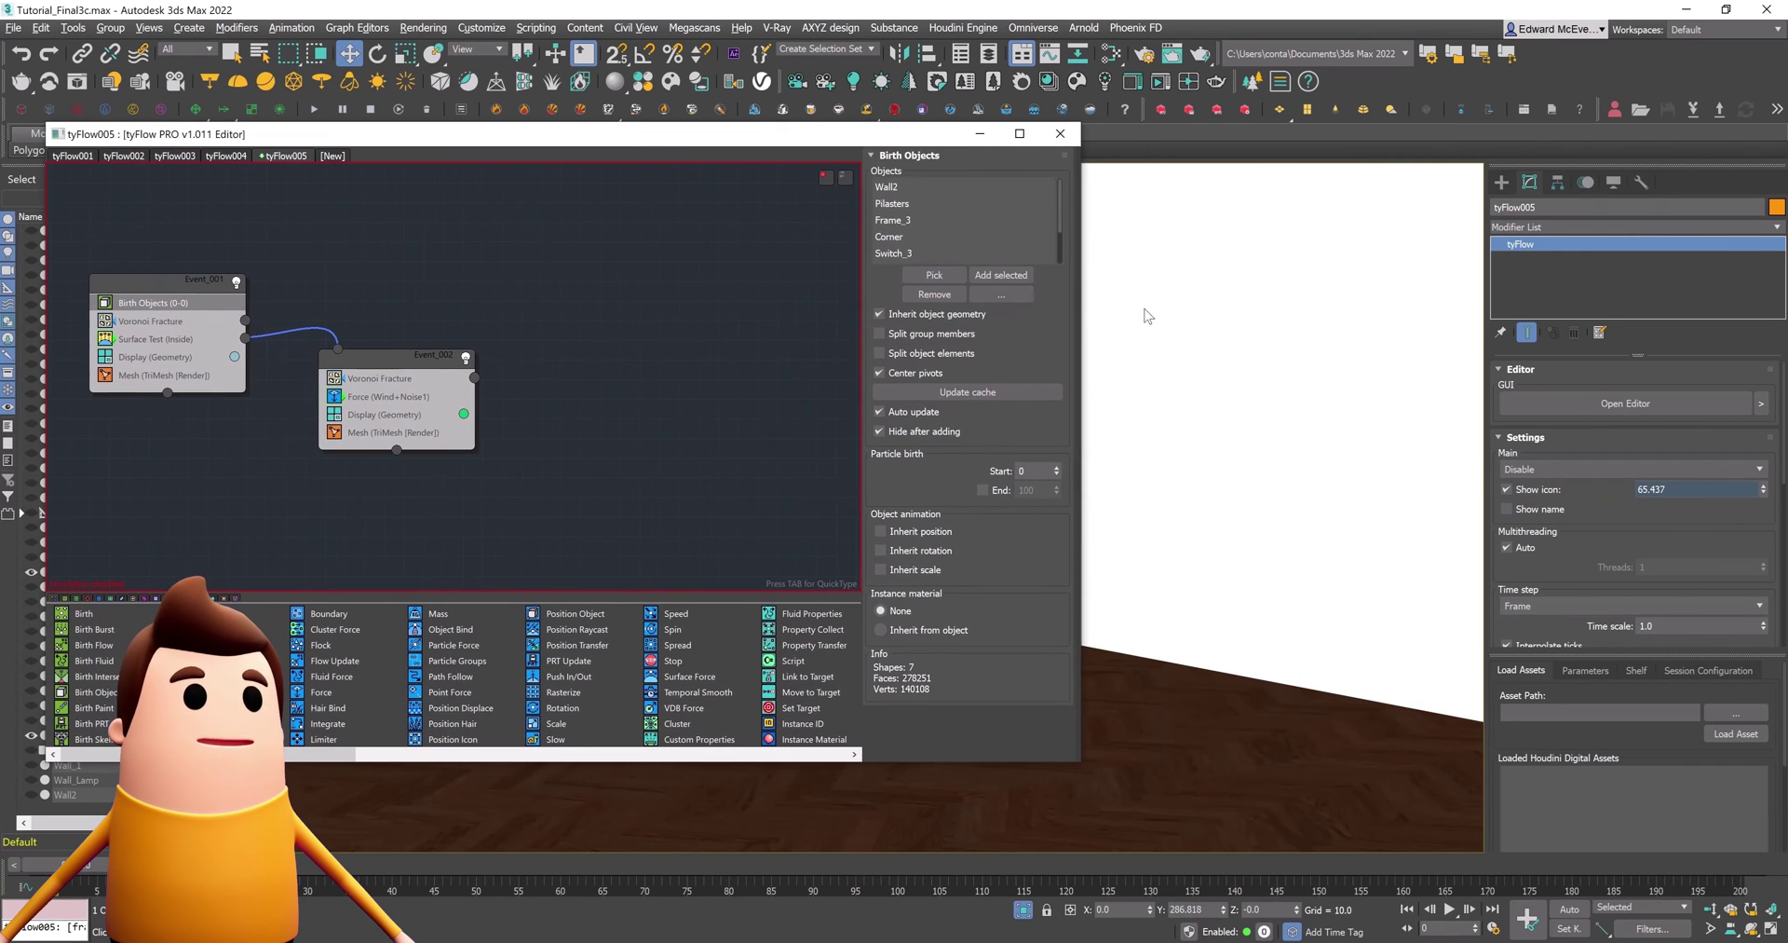
drag(1090, 321, 689, 369)
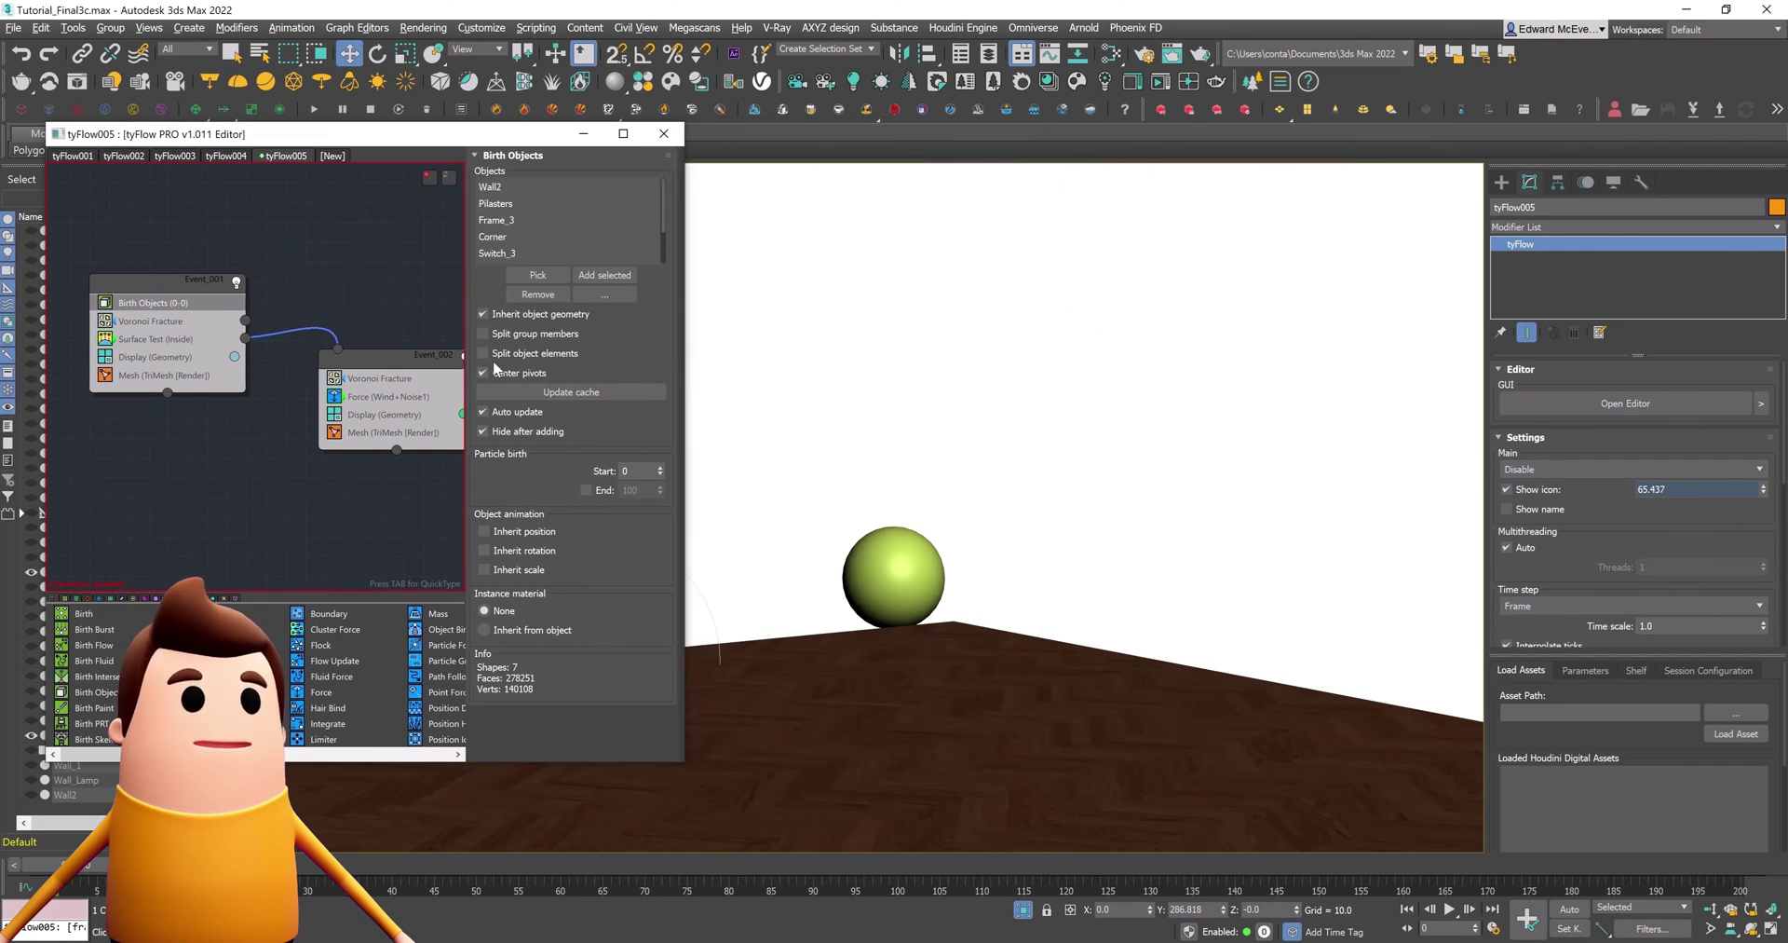
click(601, 296)
click(554, 274)
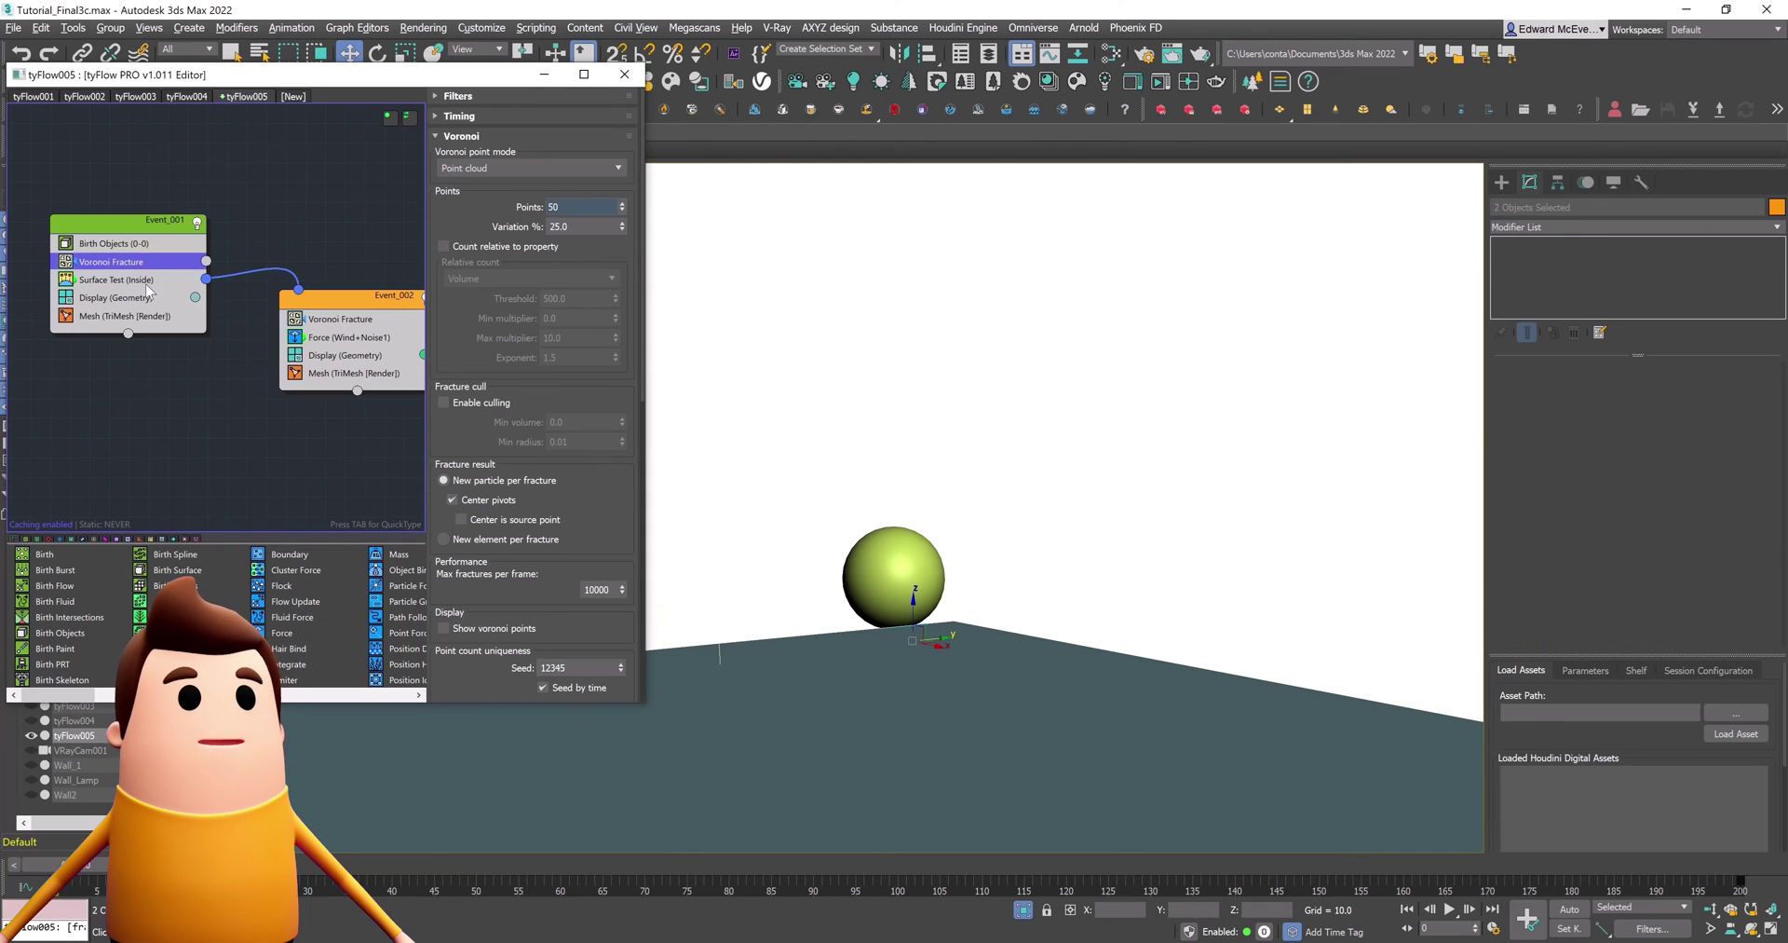
Replace the collider in Event_001's Surface Test with Sphere_COLLIDER3
click(140, 280)
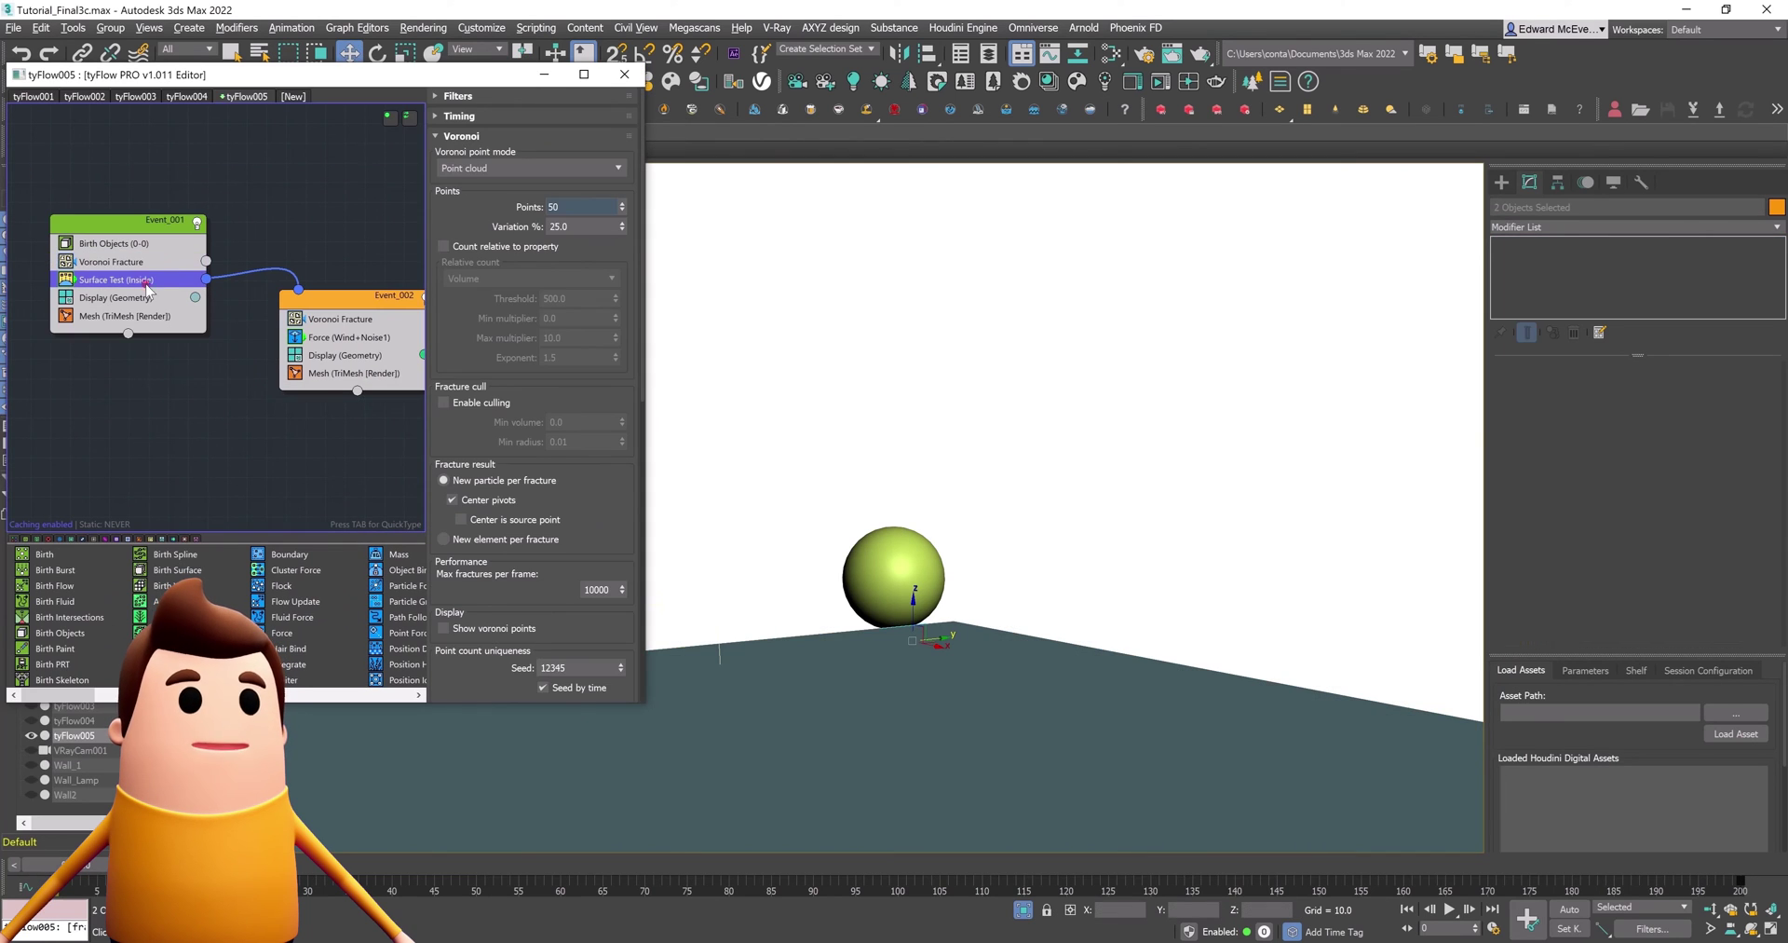
click(501, 266)
click(869, 632)
Set the built-in wind of Event_002's Force operator to Y 0 and Z -1, and close the flow editor
click(375, 321)
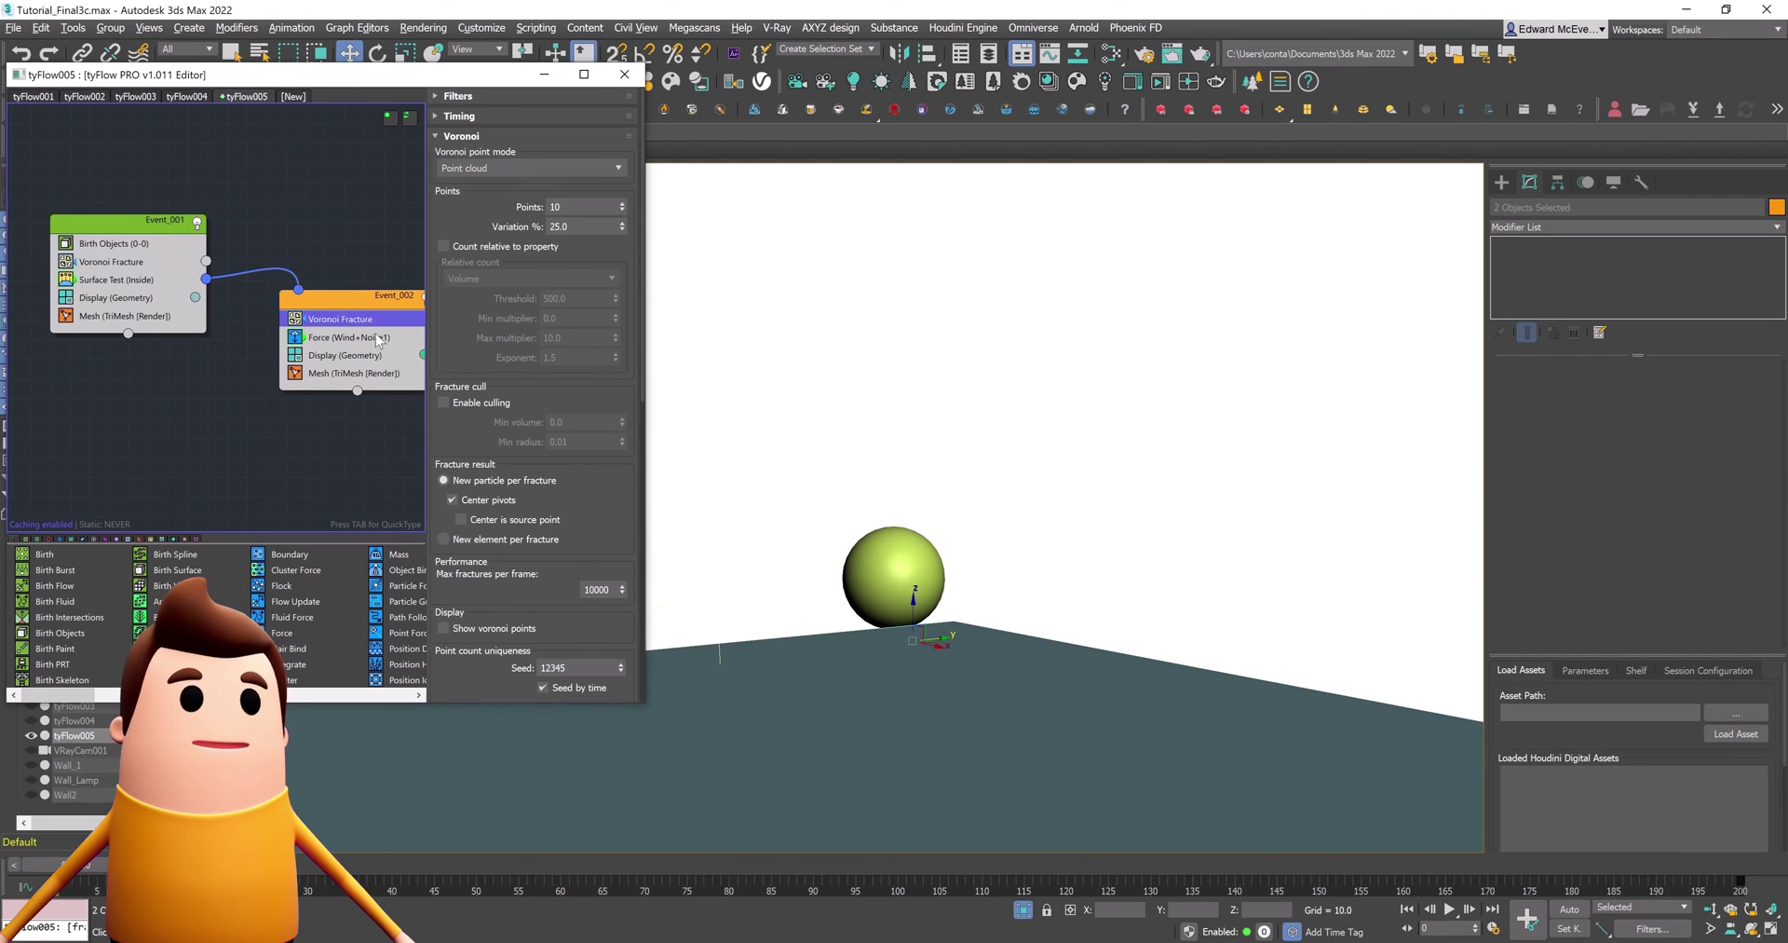
click(357, 338)
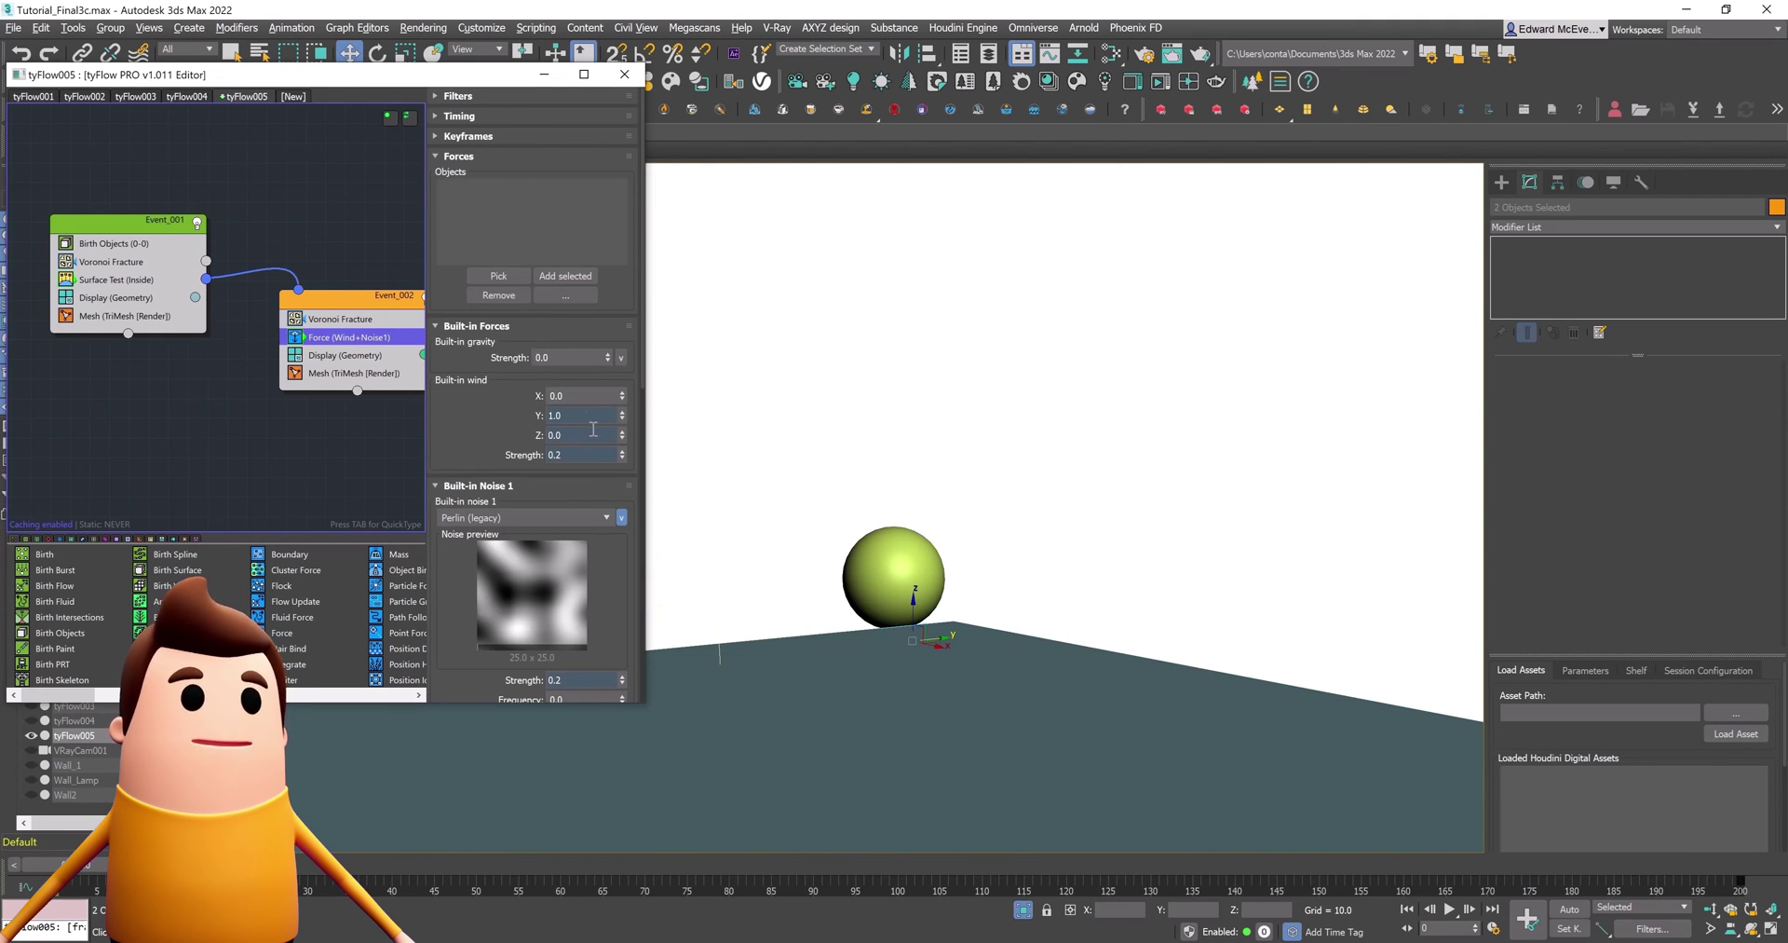
text(0)
key(Tab)
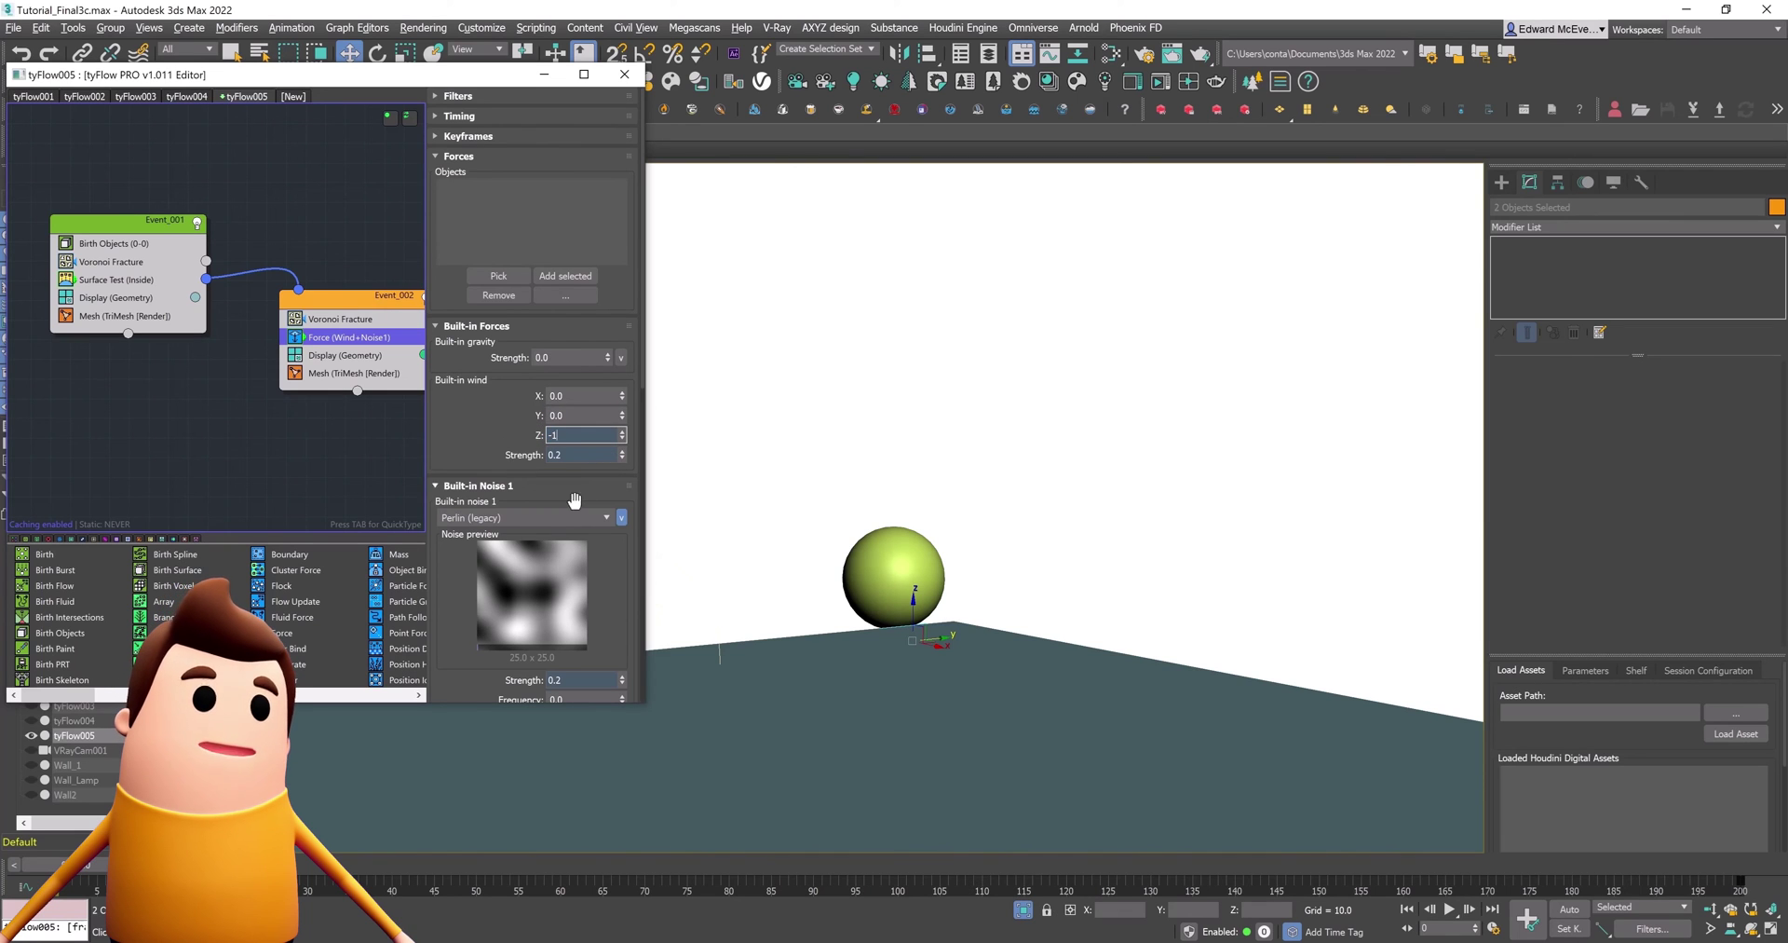
click(625, 74)
Make Sphere_COLLIDER3 non-renderable in its object properties and scrub the timeline to preview the floor simulation
click(880, 570)
right_click(916, 577)
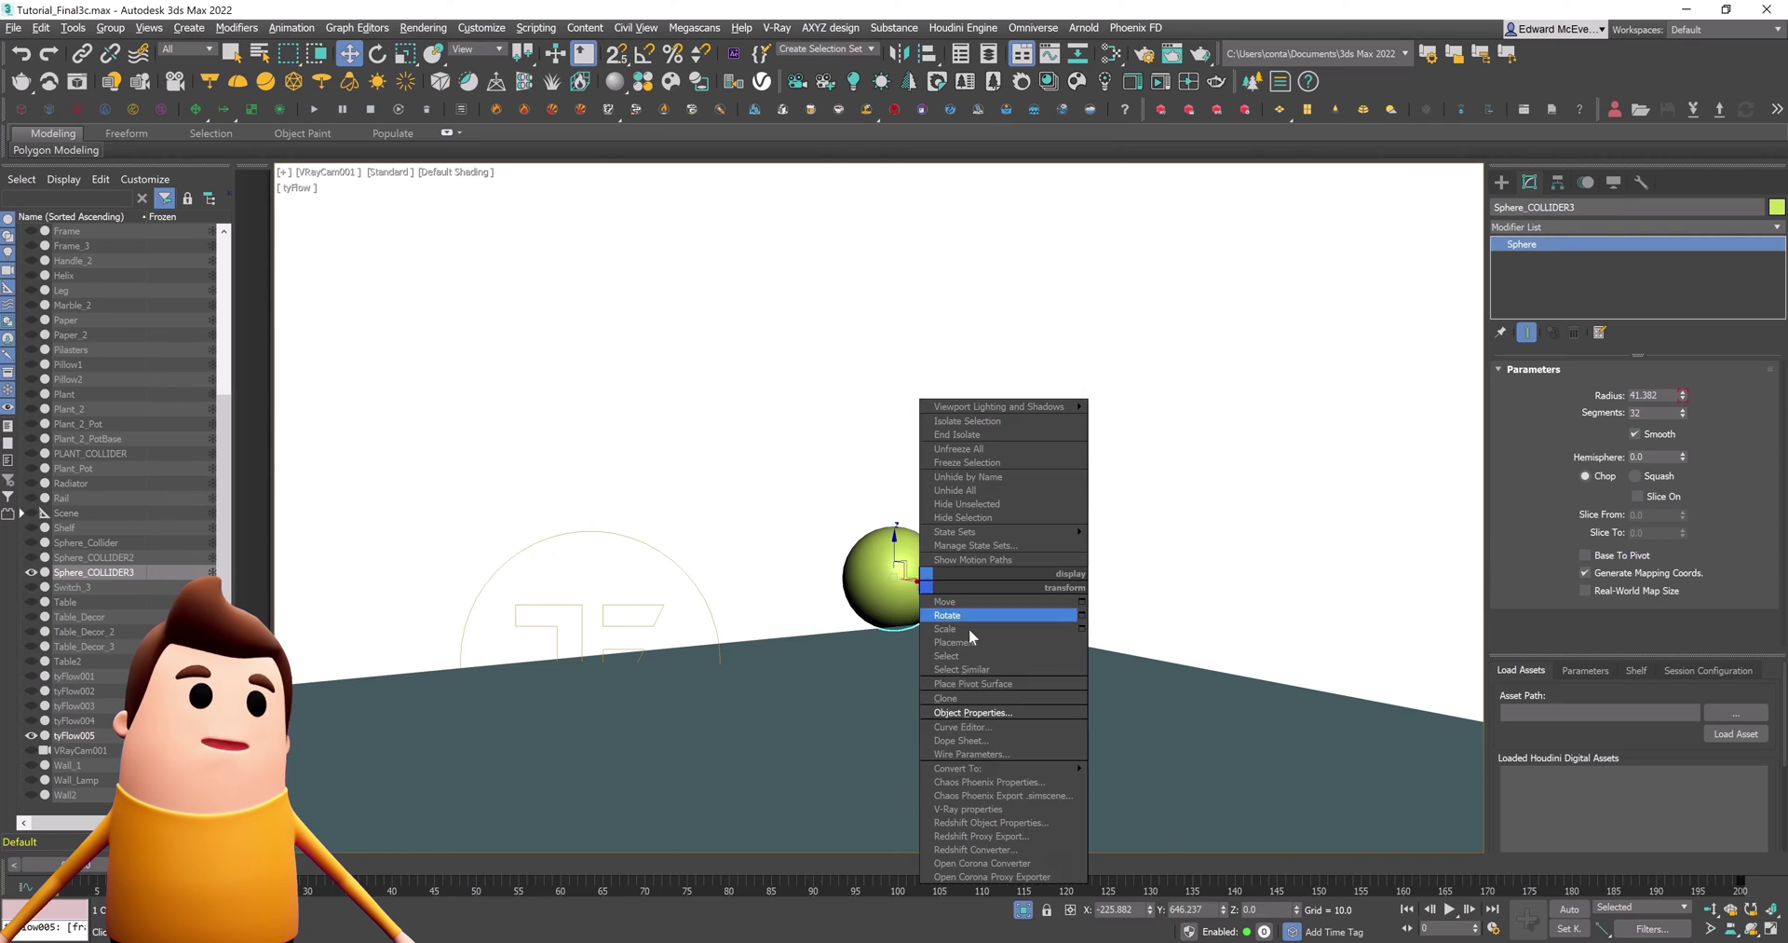
click(1004, 709)
click(905, 448)
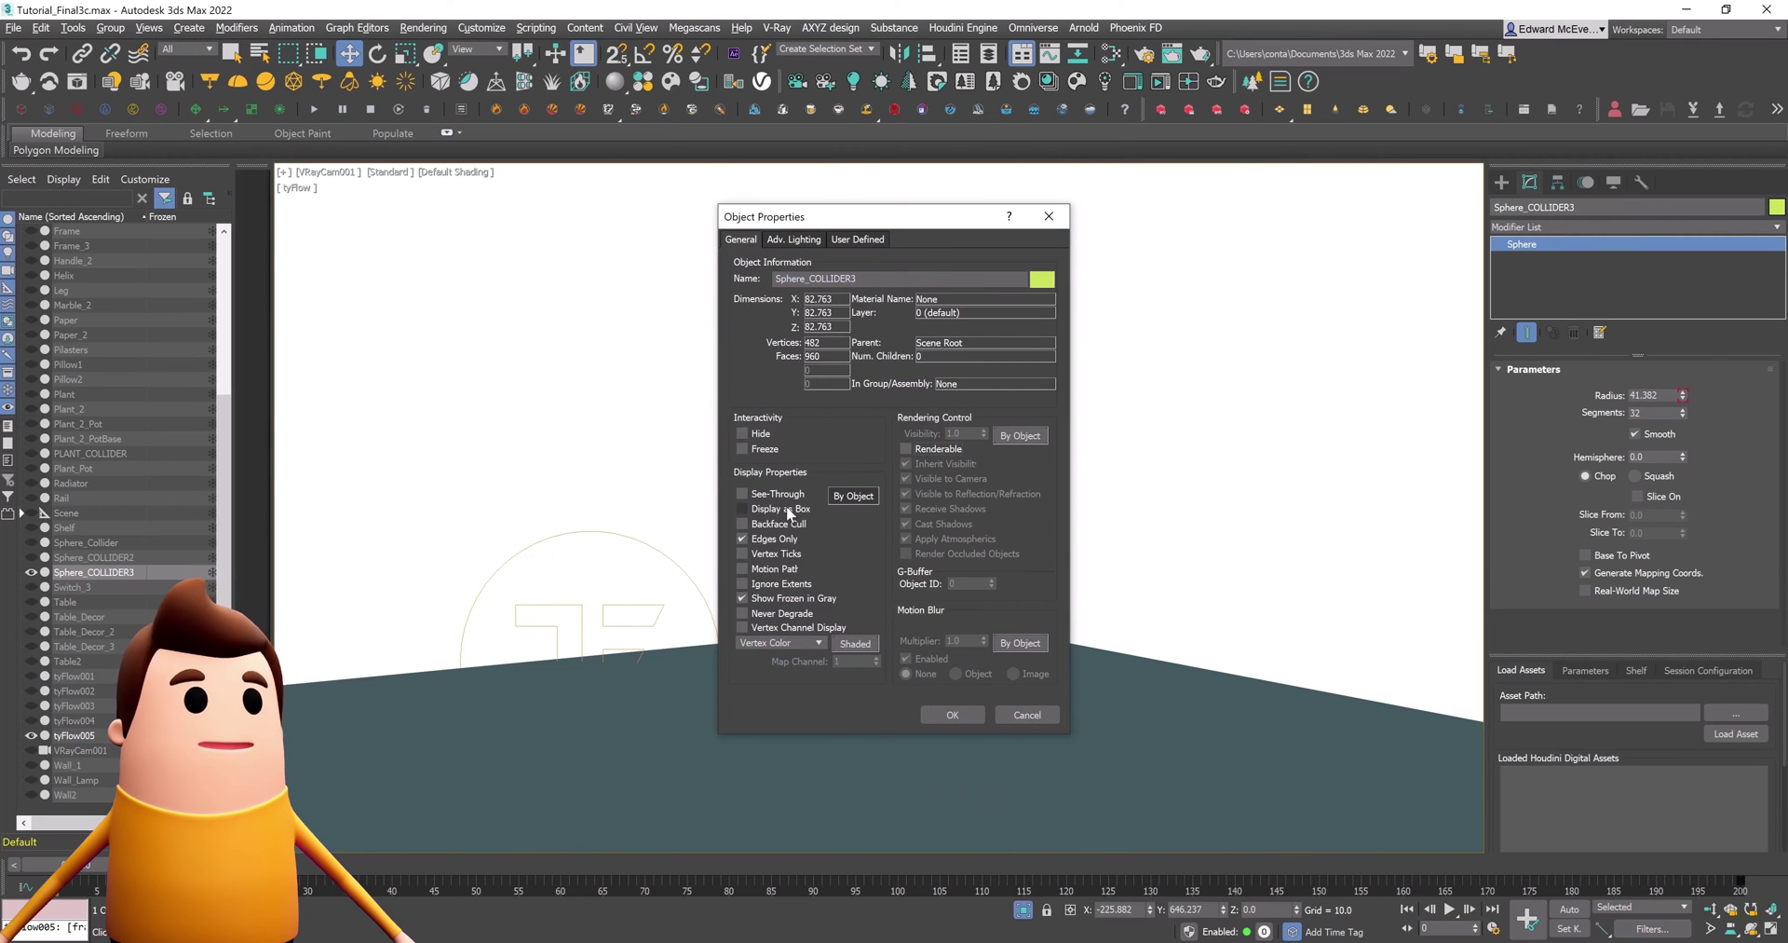
click(945, 712)
drag(97, 863, 643, 823)
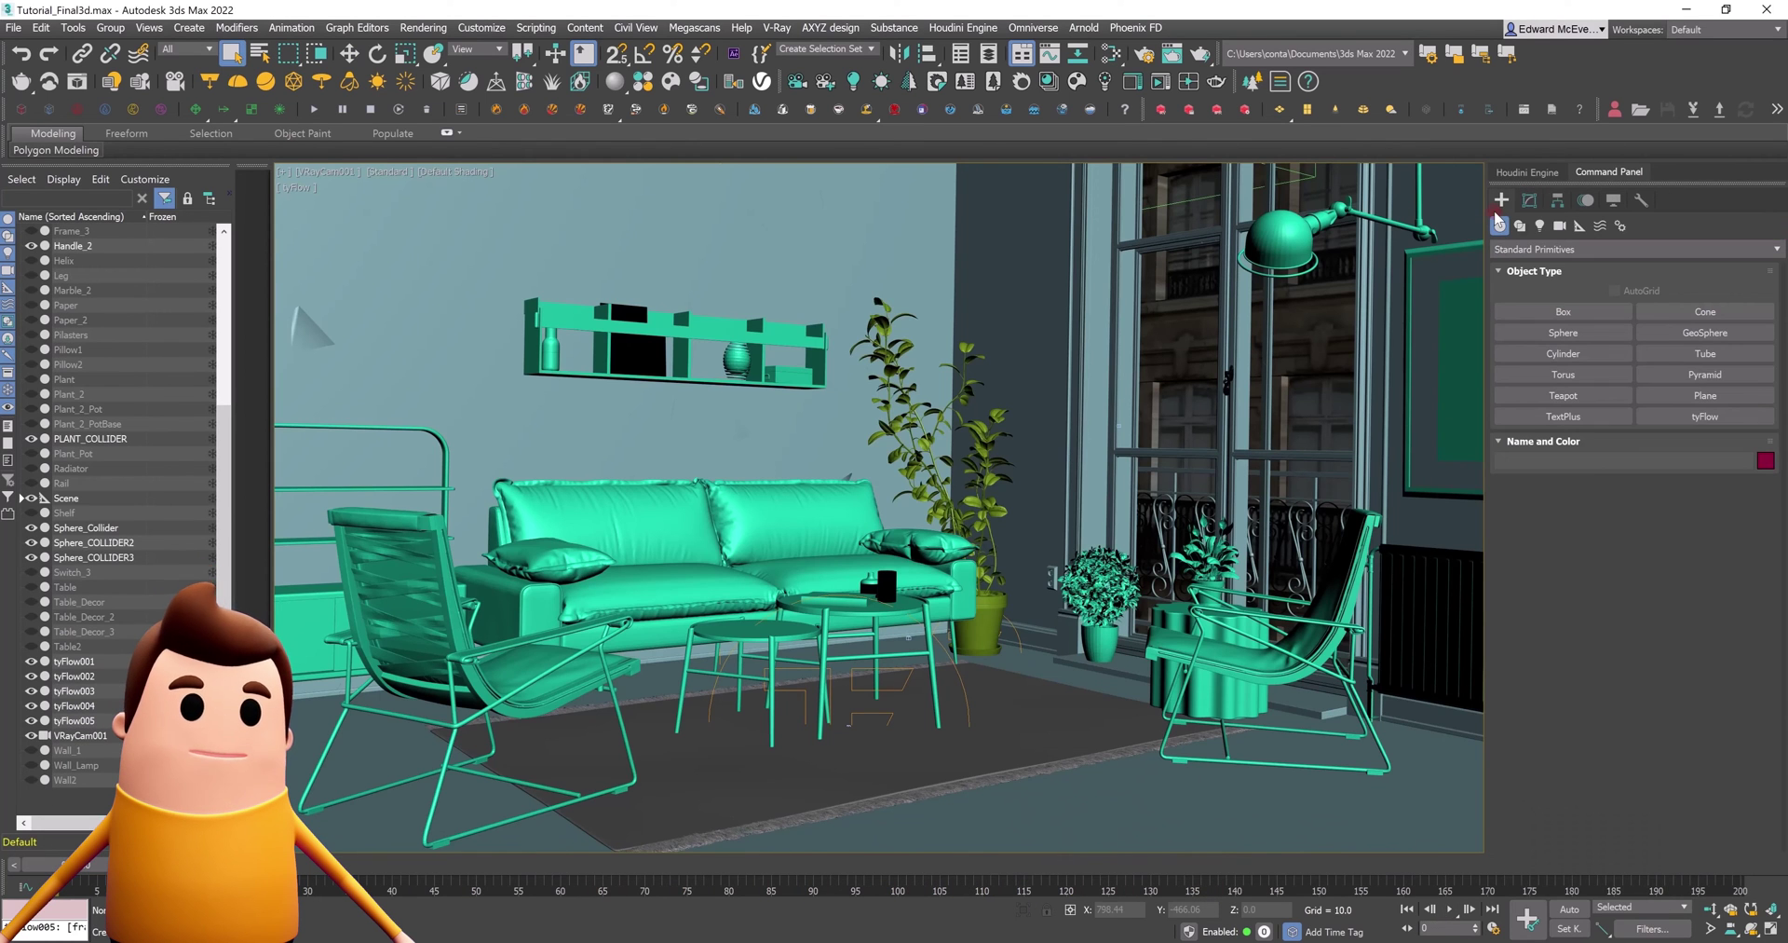
Create a new tyFlow object with an icon size of about 16 beside the carpet and open its editor
drag(1141, 787, 1190, 784)
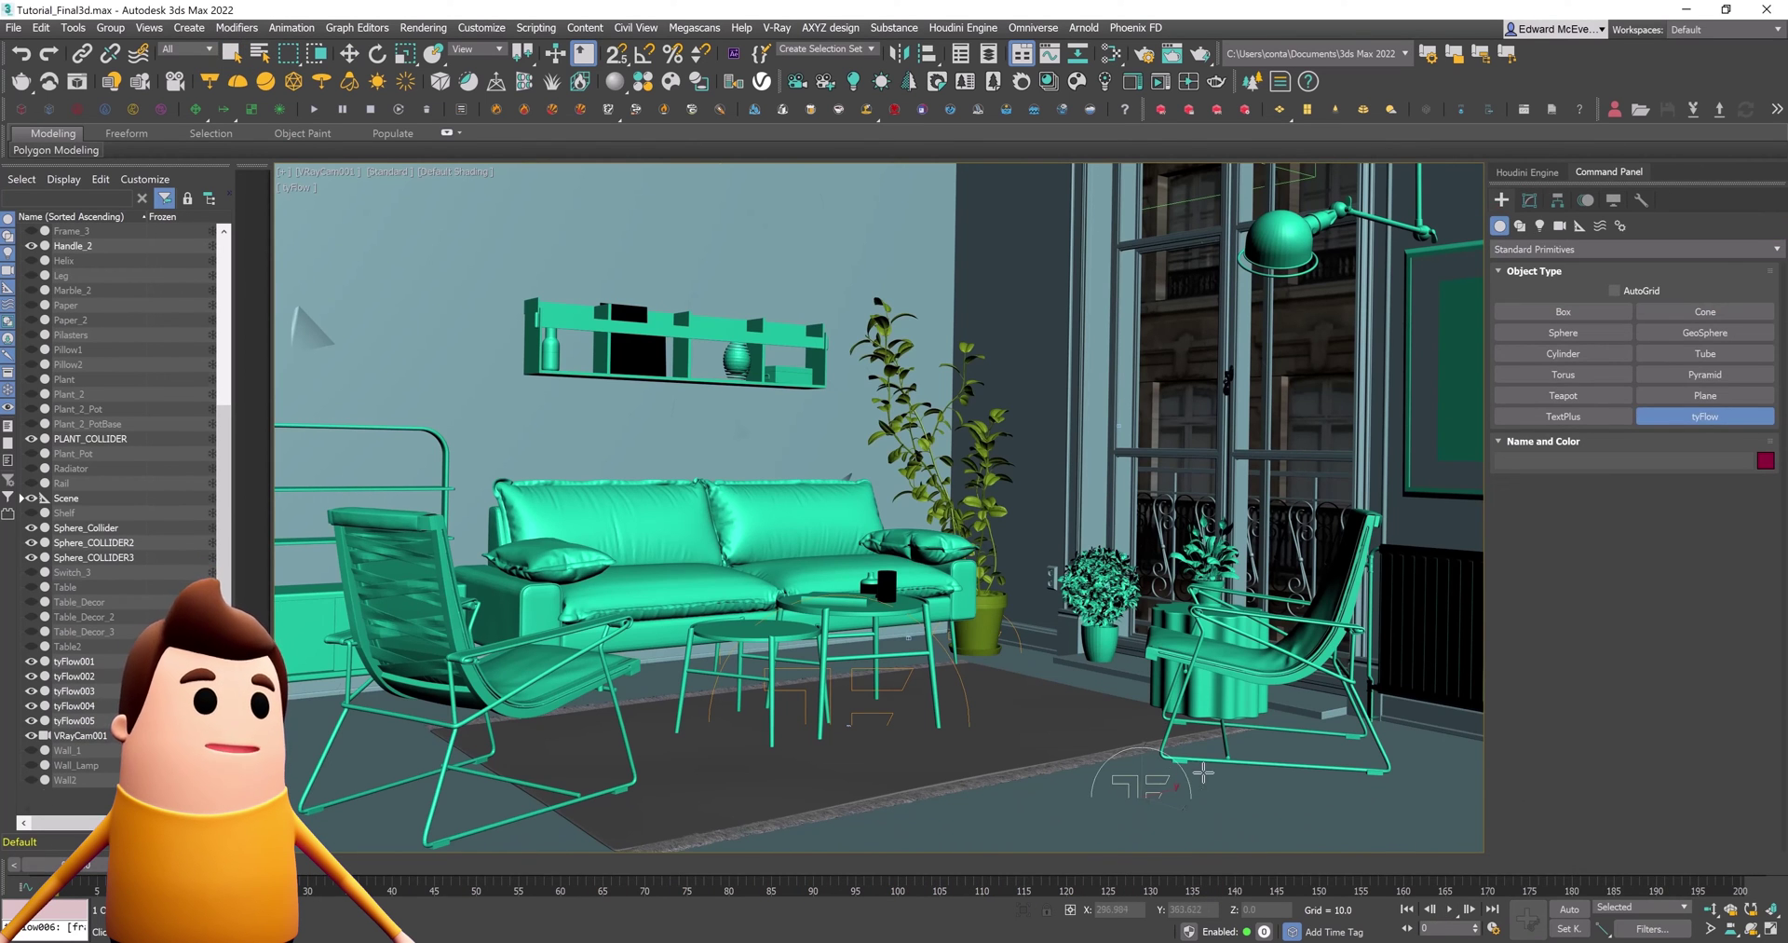
click(1530, 199)
click(1621, 421)
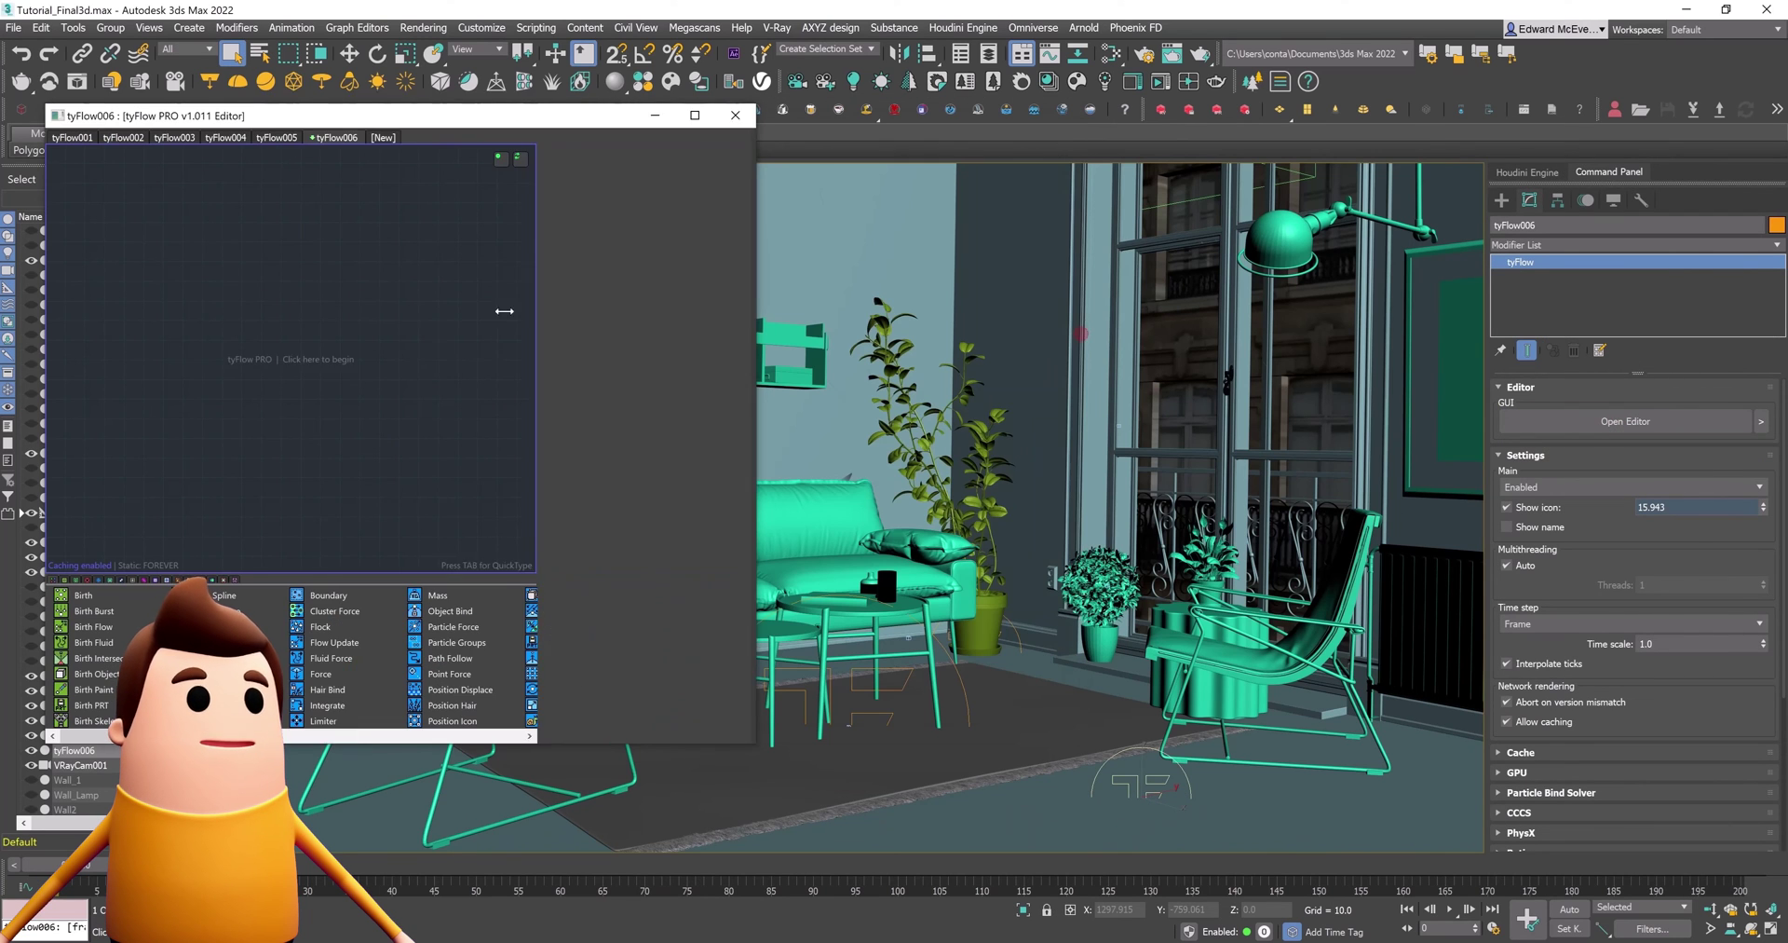
Add a Birth Objects operator in a new event, pick Carpet_2 as its object and inherit the instance material from the object
drag(504, 311, 459, 313)
drag(91, 674, 190, 373)
drag(183, 277, 114, 255)
click(297, 260)
click(835, 792)
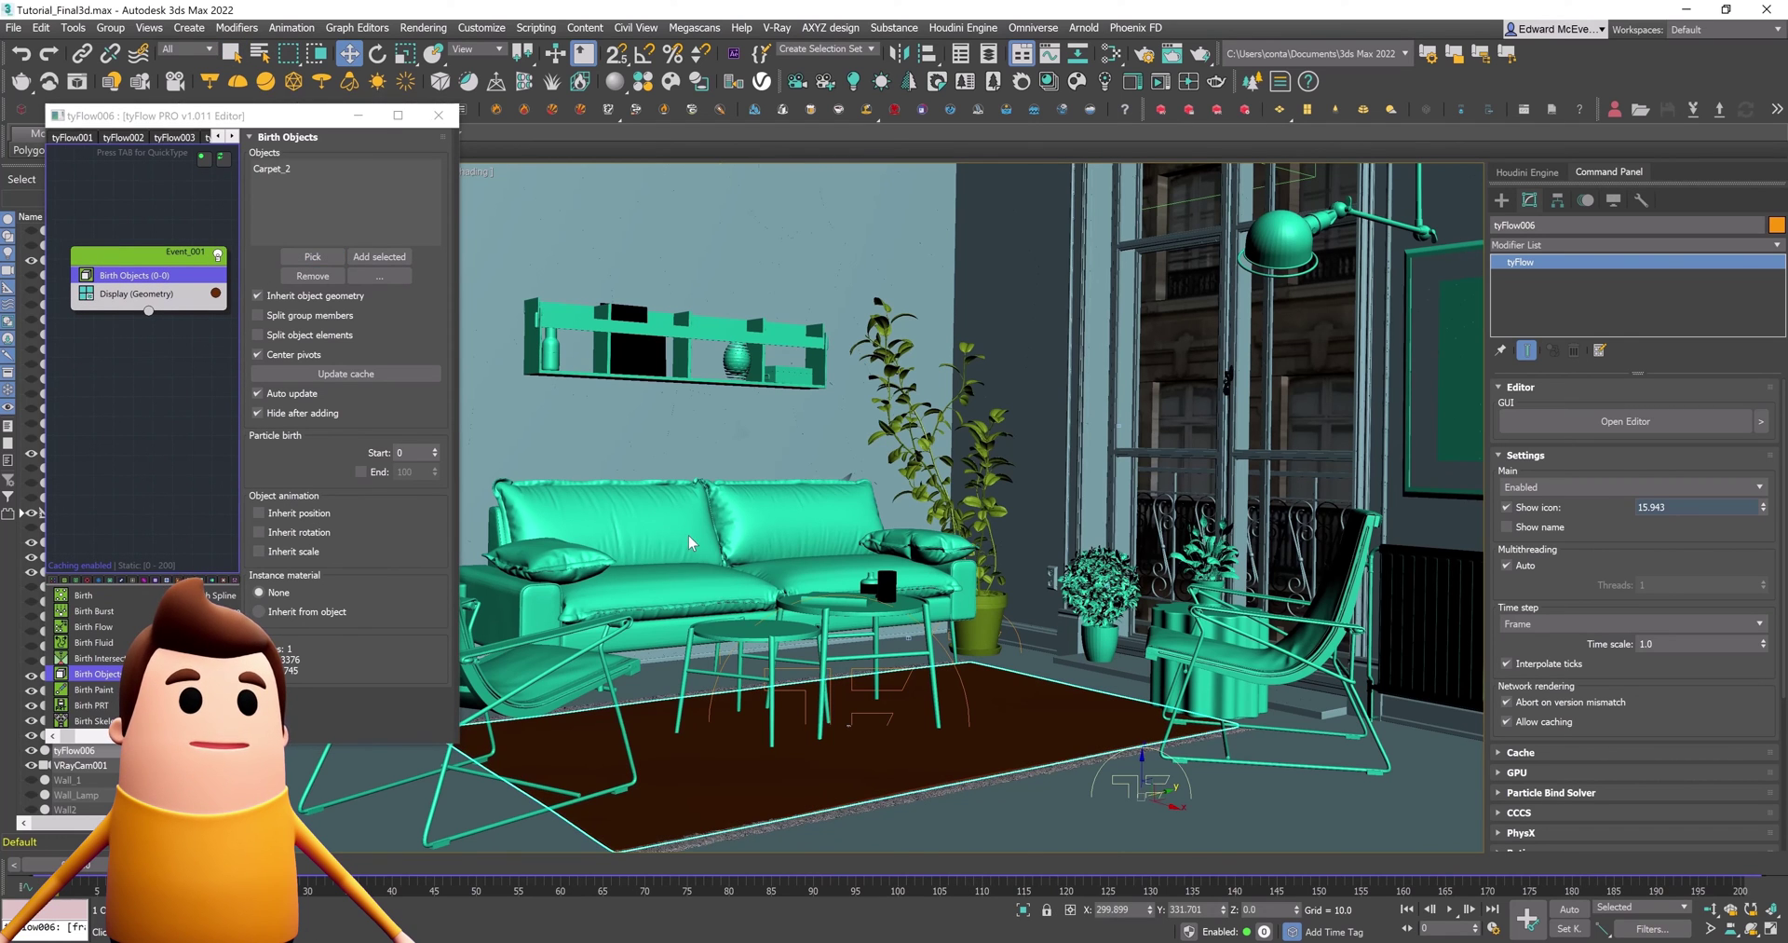
click(339, 611)
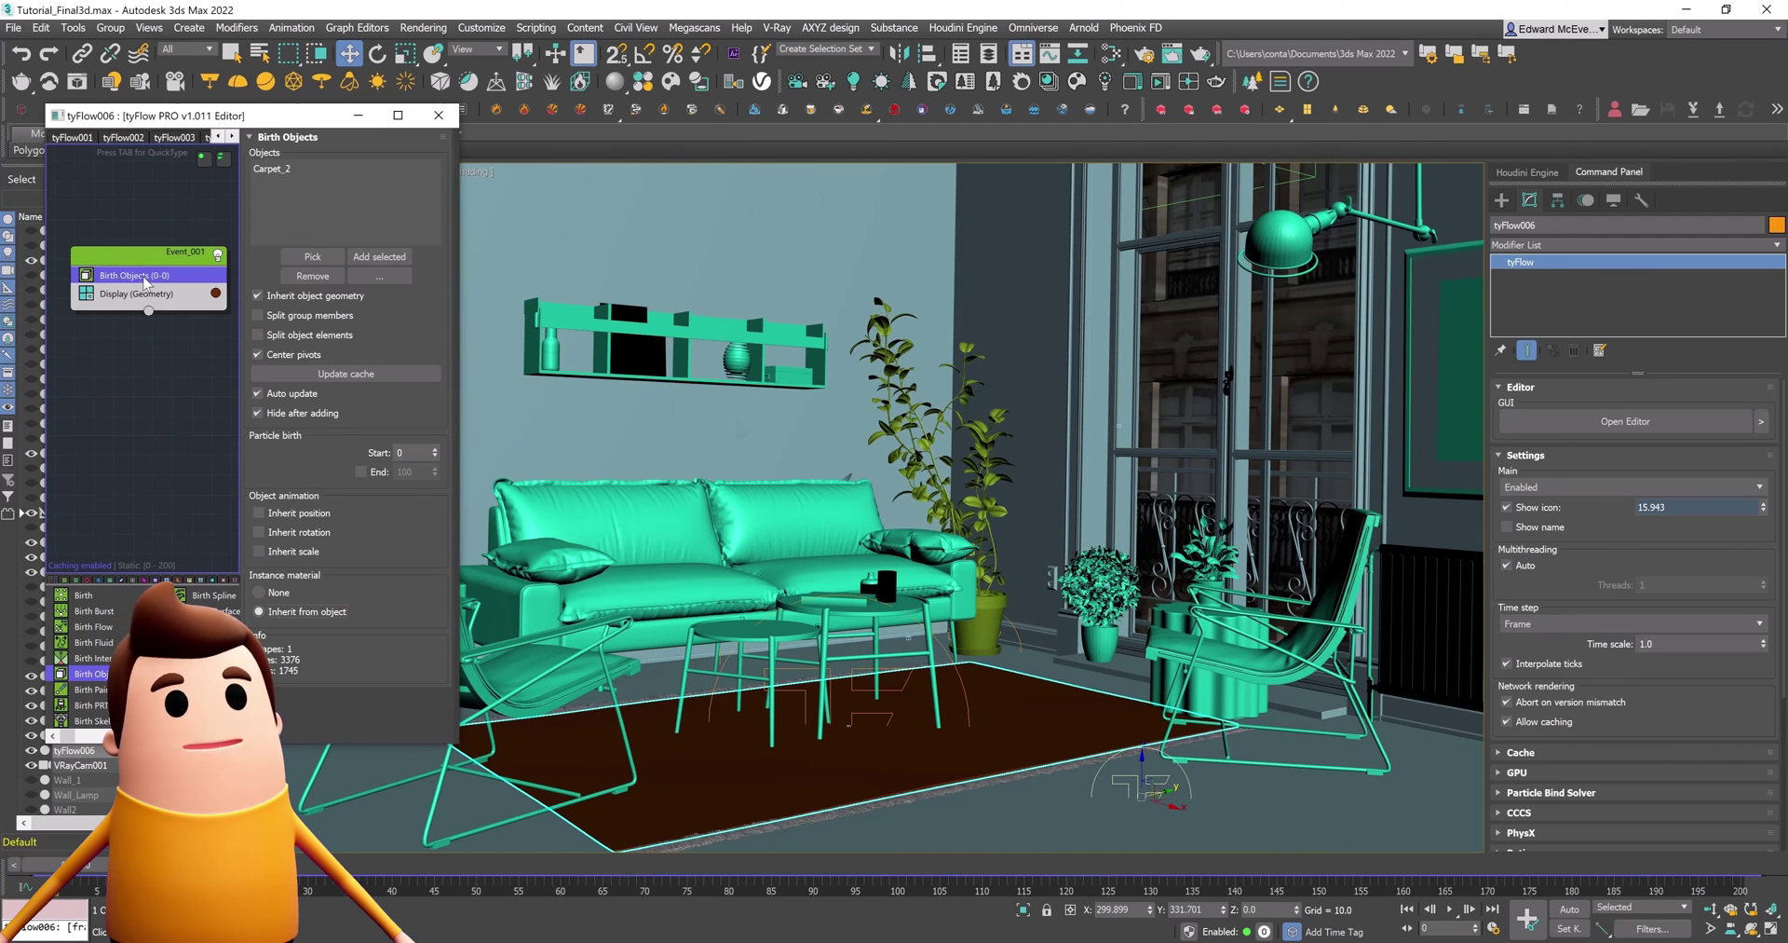
Add a Surface Test below Birth Objects in Event_001 with Sphere_COLLIDER3 as its test object
key(Tab)
text(surf)
key(Return)
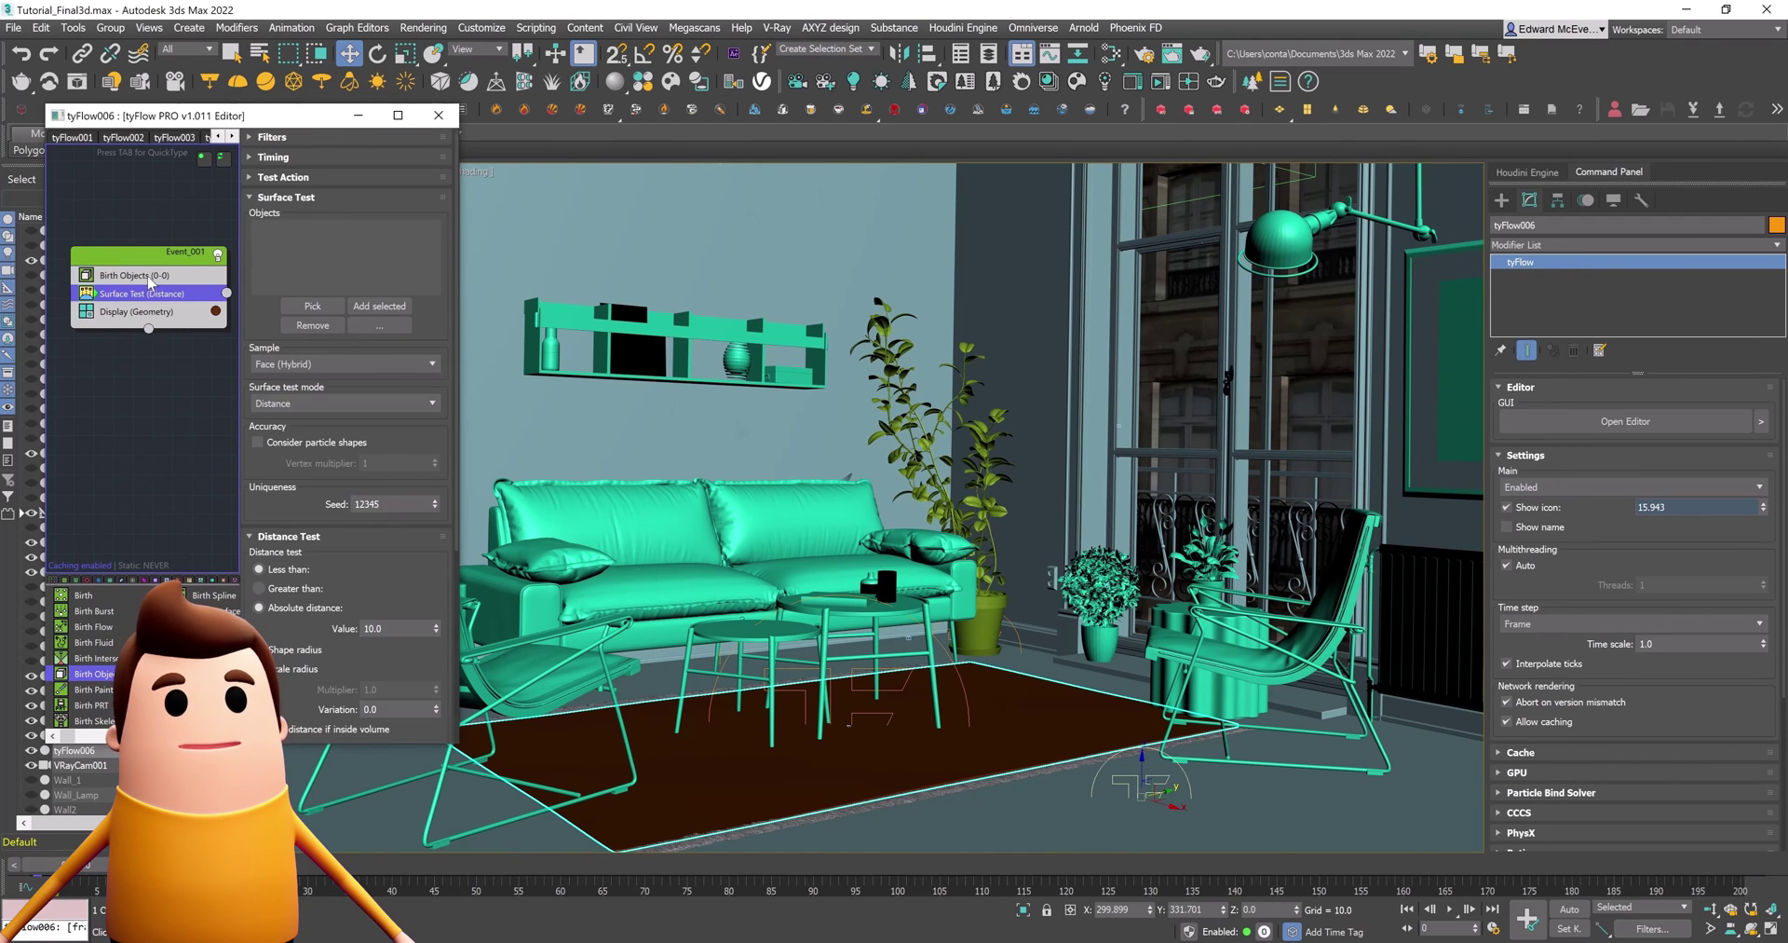
click(312, 305)
key(h)
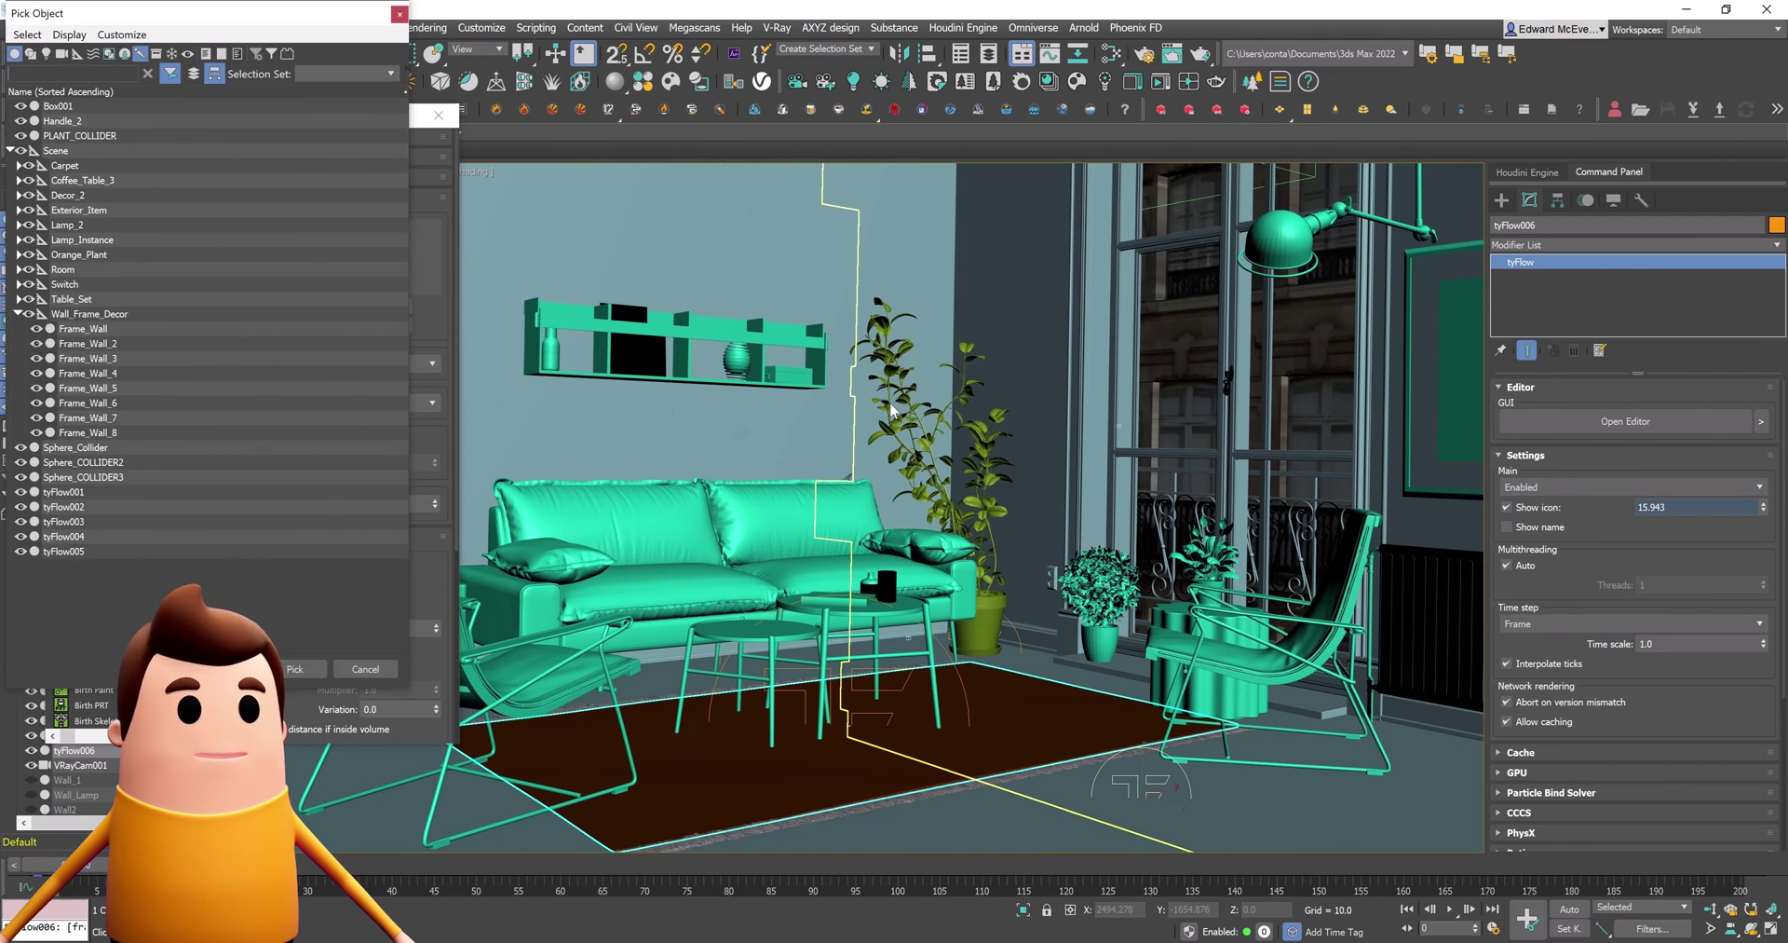
double_click(83, 477)
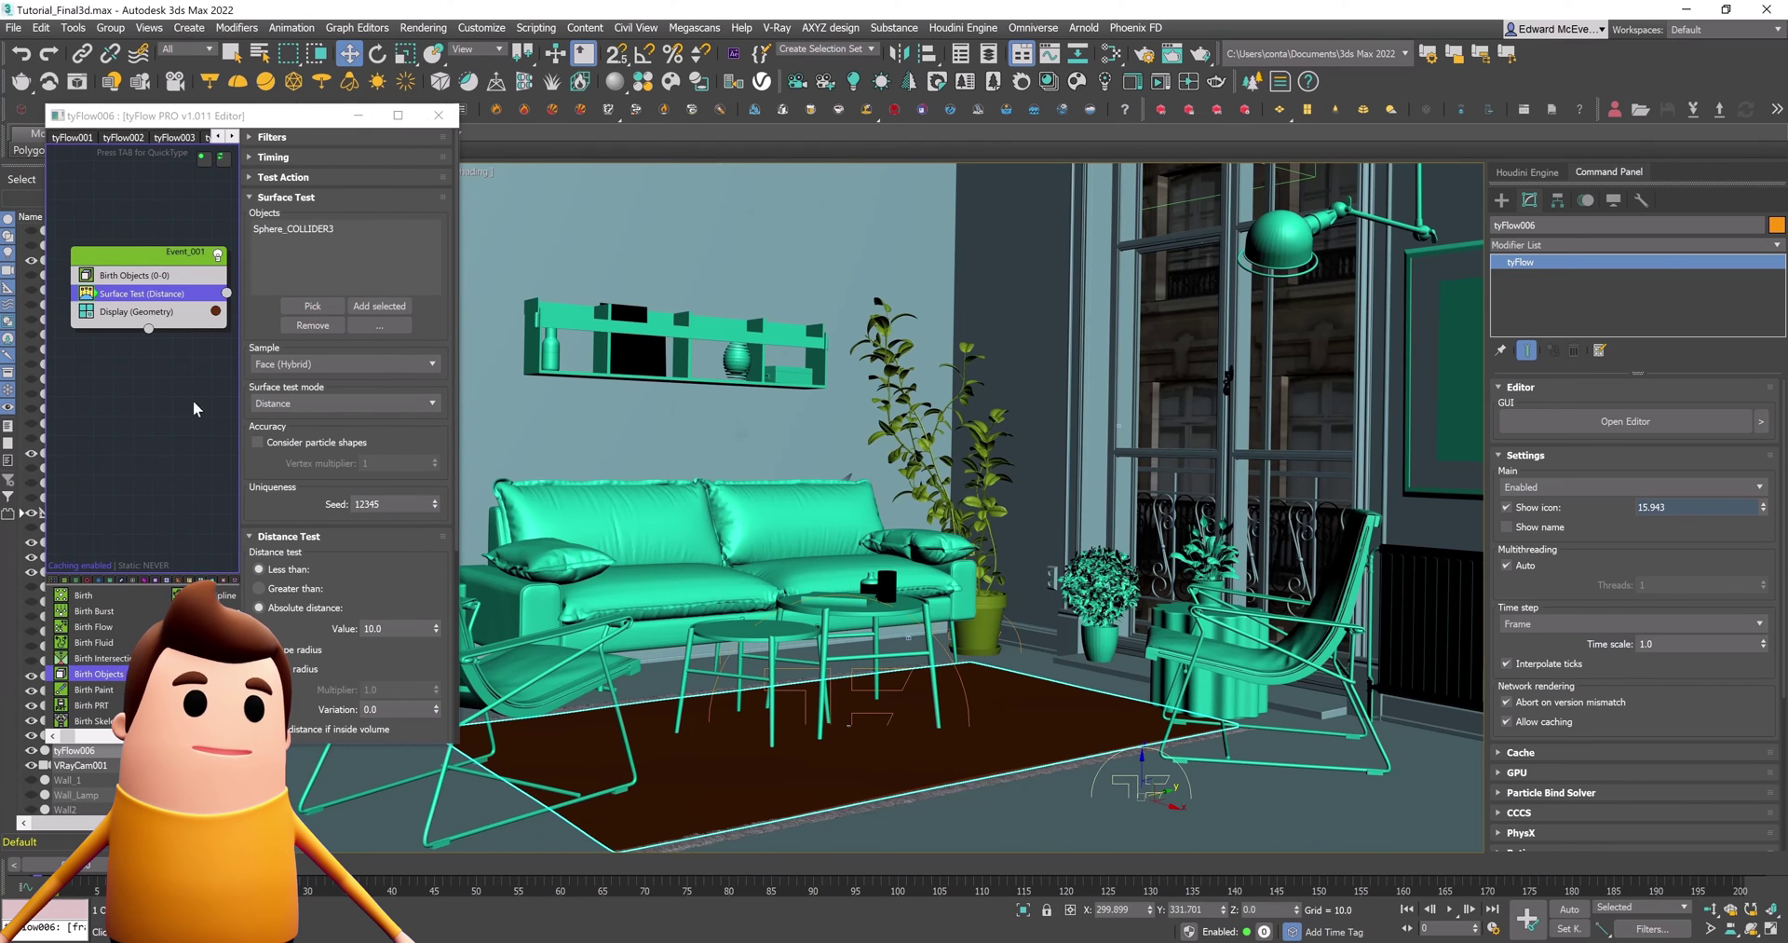
Maximize the flow editor and insert a Cloth Bind operator between Birth Objects and Surface Test in Event_001
click(398, 114)
middle_drag(203, 193, 505, 321)
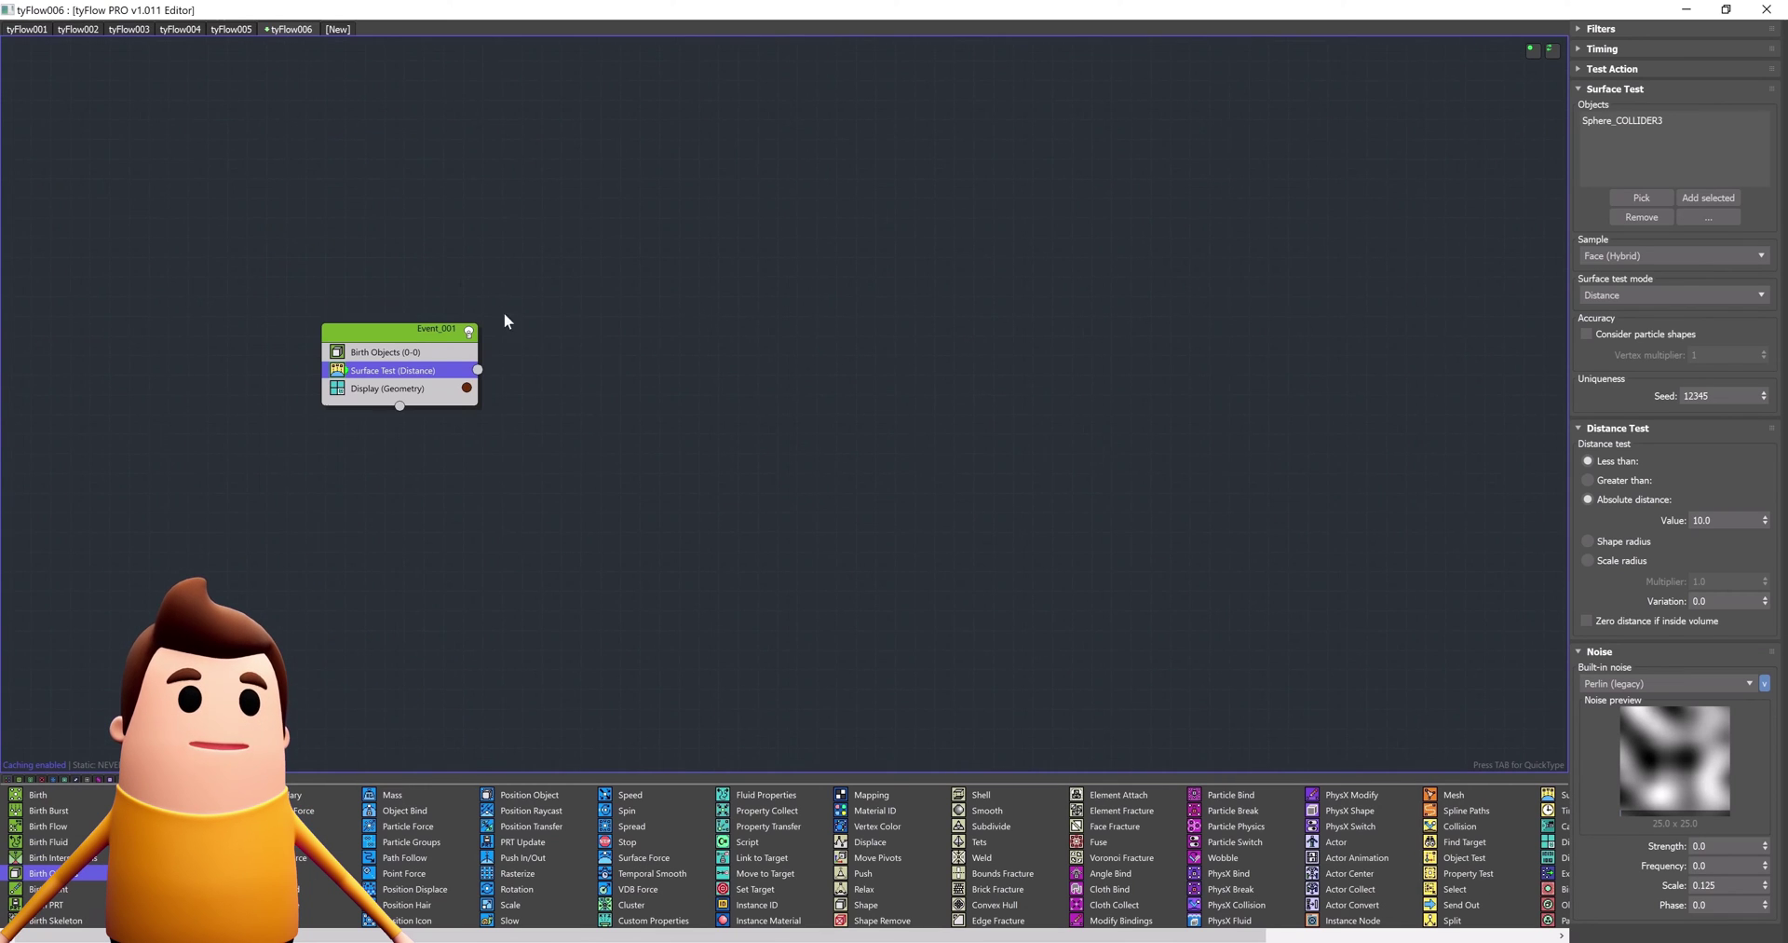
double_click(418, 353)
text(c)
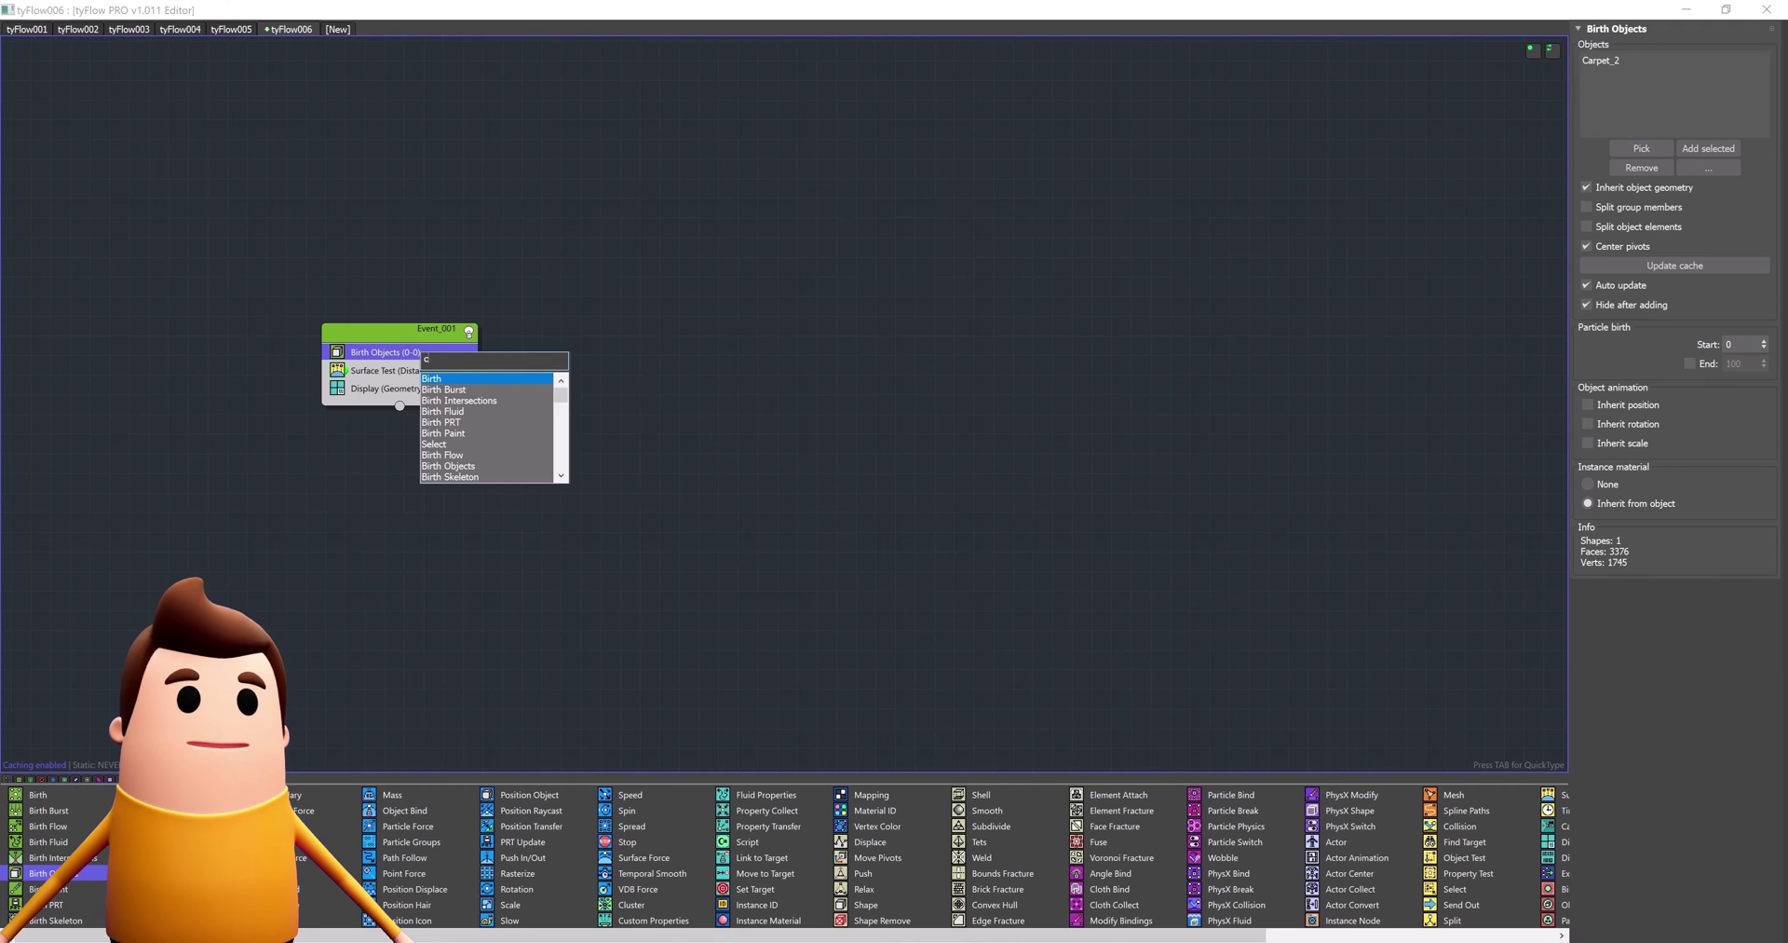
text(loth)
key(Return)
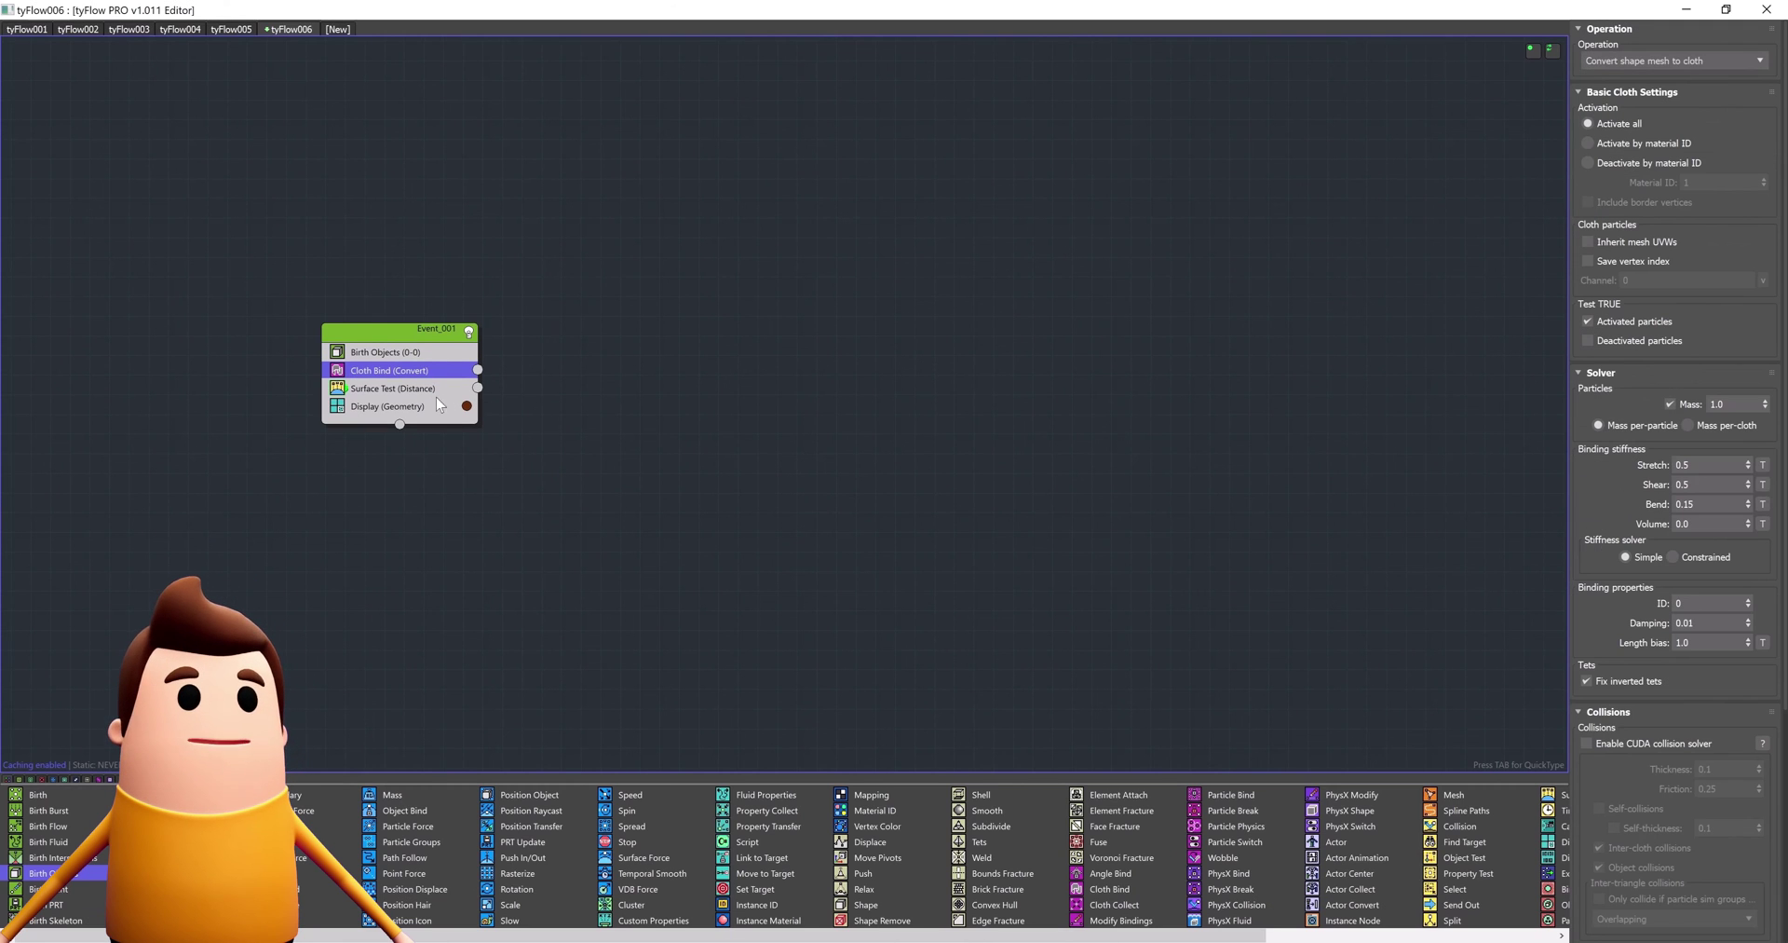
Add a Force operator in a new event and connect Event_001's Surface Test output to it
click(434, 388)
key(Tab)
text(for)
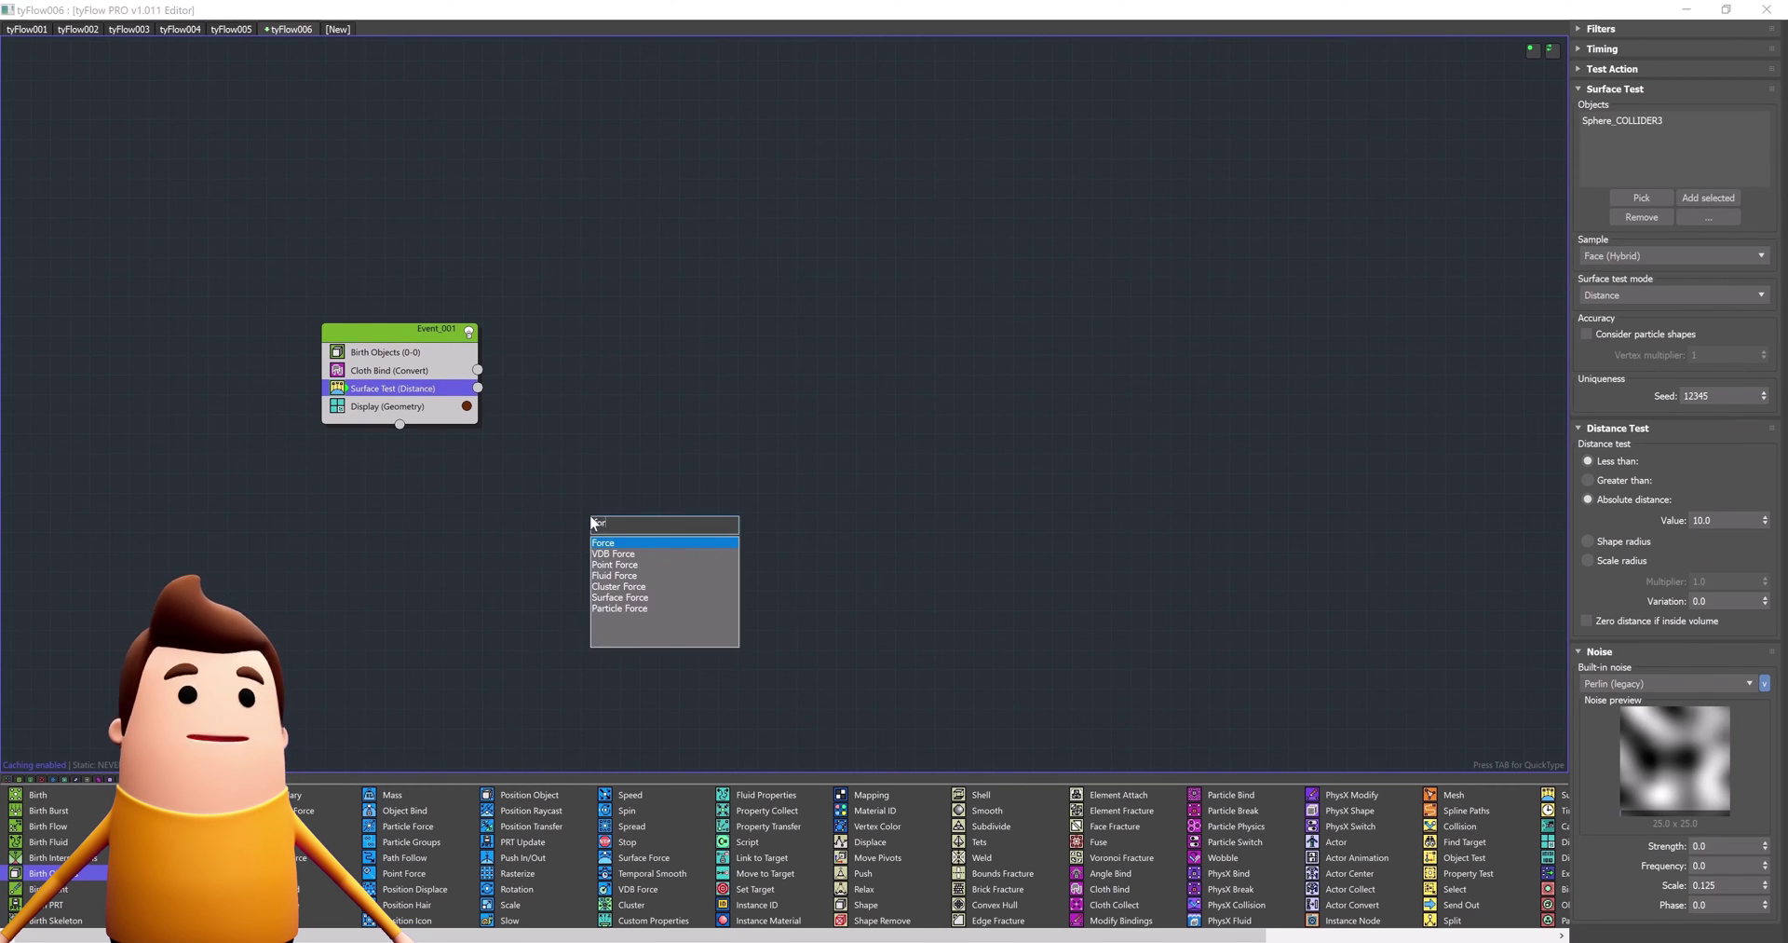
key(Return)
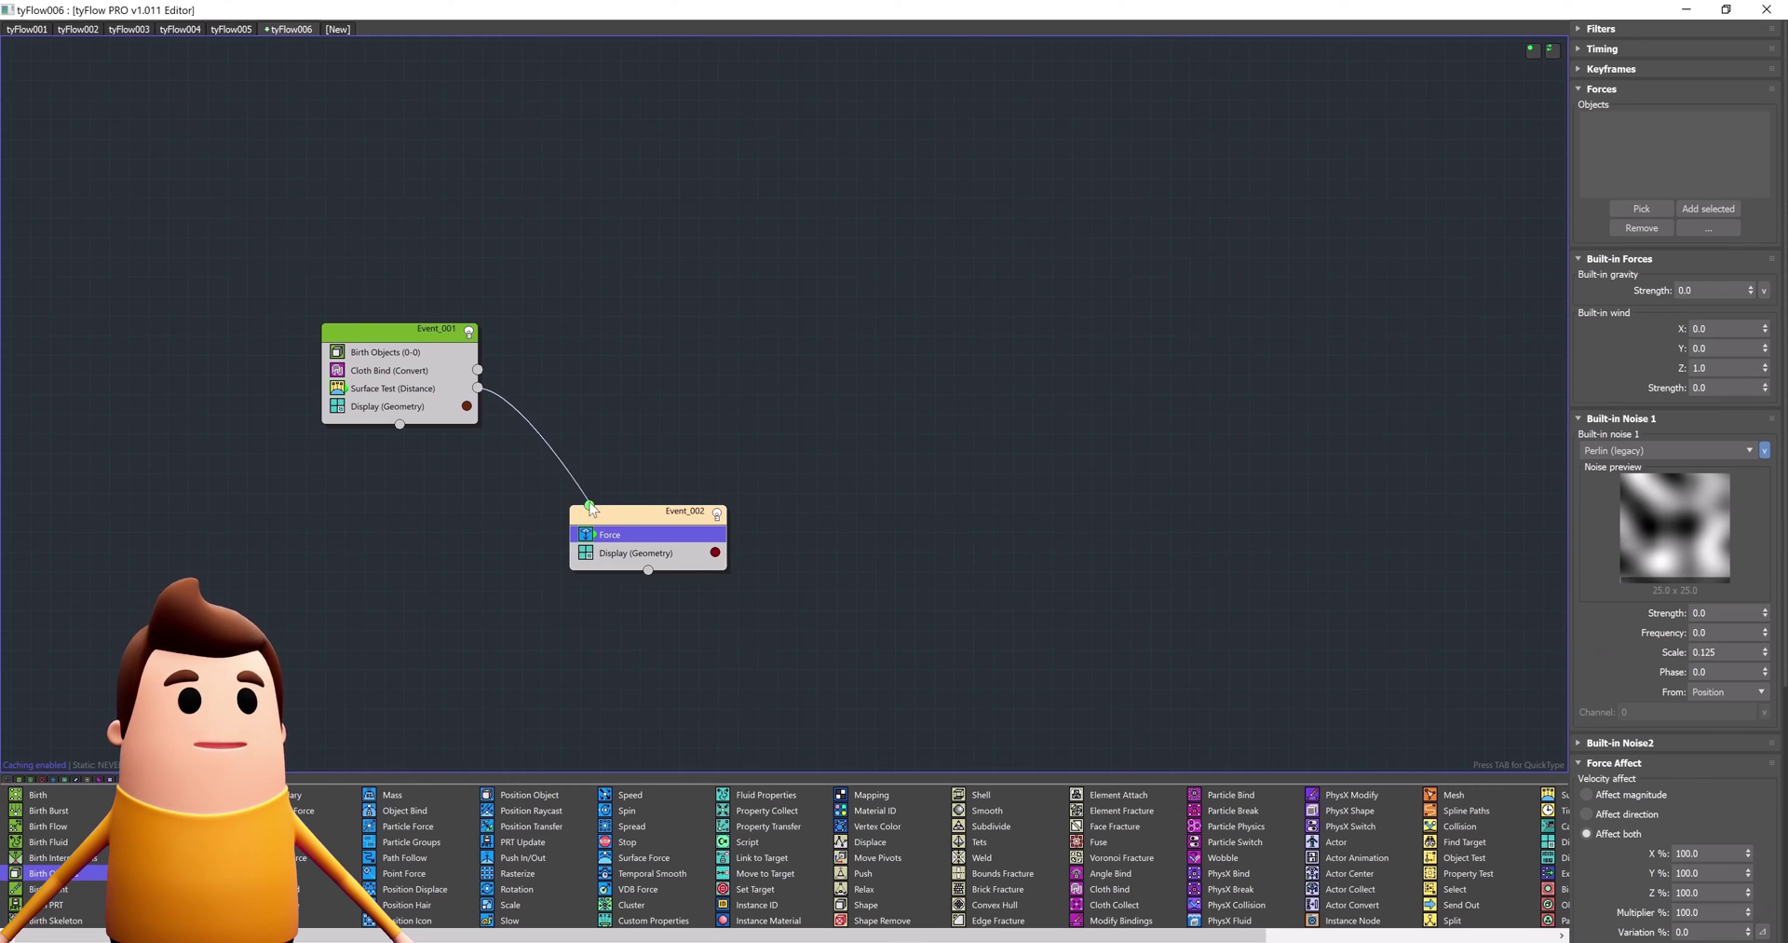
drag(589, 504, 591, 506)
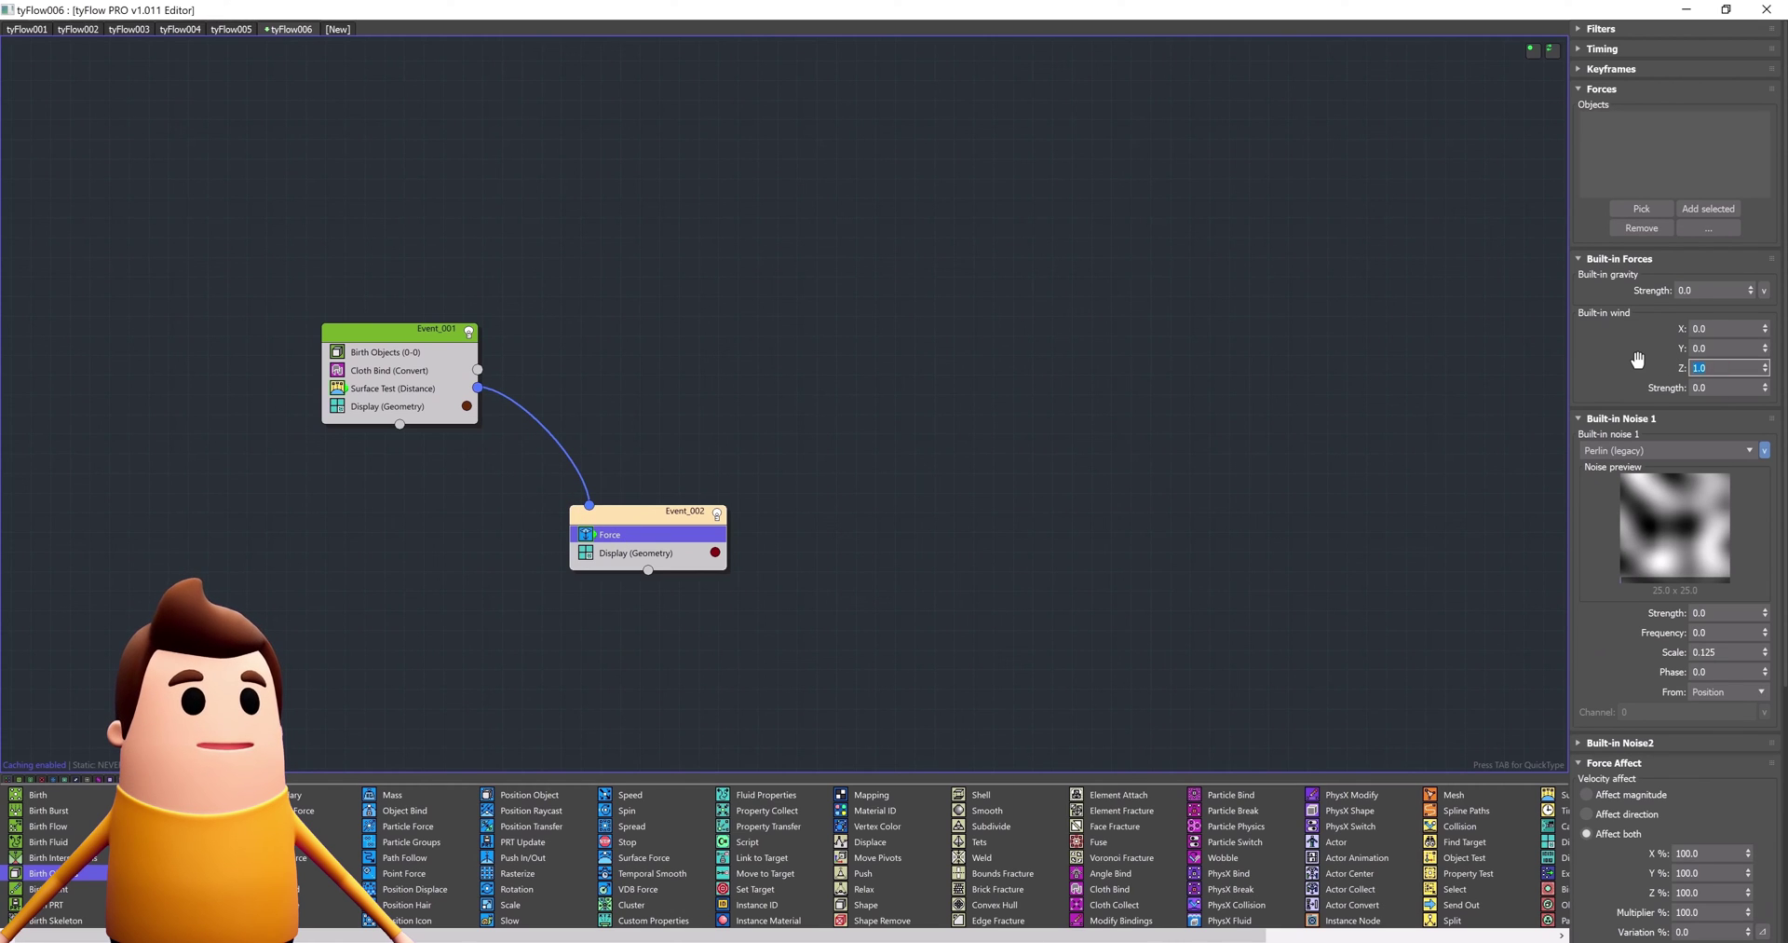
Set the Force operator's built-in wind to -1 in Z with a strength of 0.2
text(-1)
key(Tab)
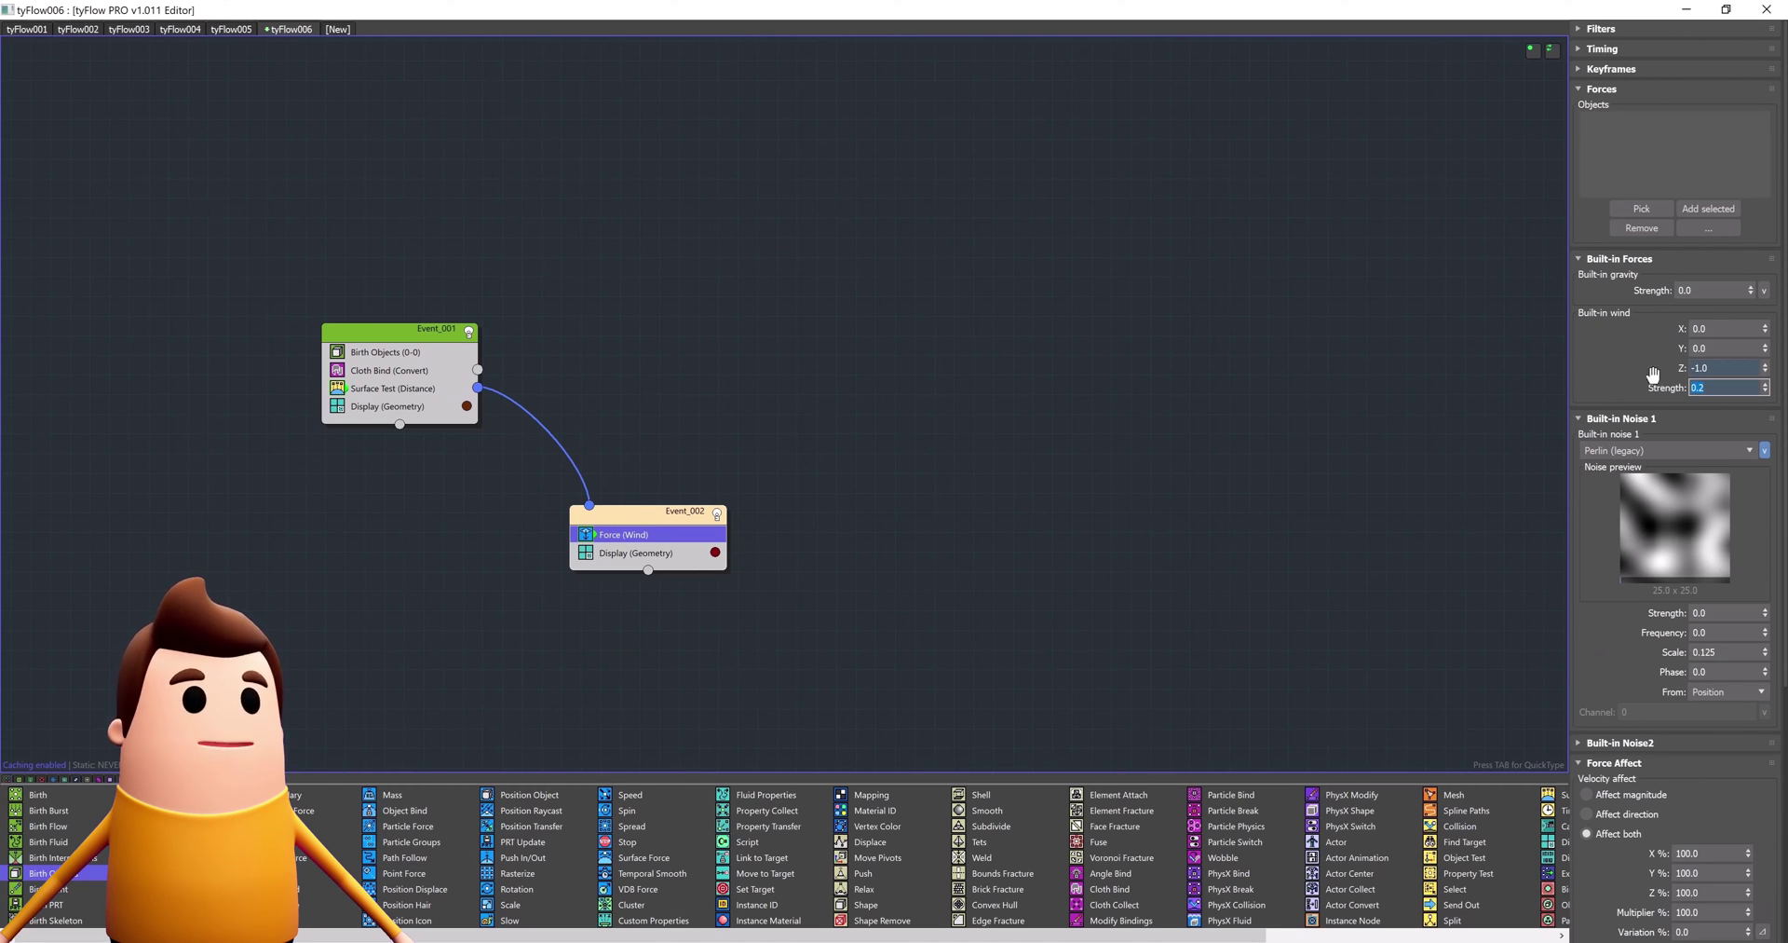
Add a render-only triangle Mesh operator below Display in both Event_001 and Event_002, and restore the flow editor to its smaller size
click(377, 407)
key(Tab)
text(mesh)
key(Return)
drag(376, 407, 424, 438)
drag(650, 561, 652, 567)
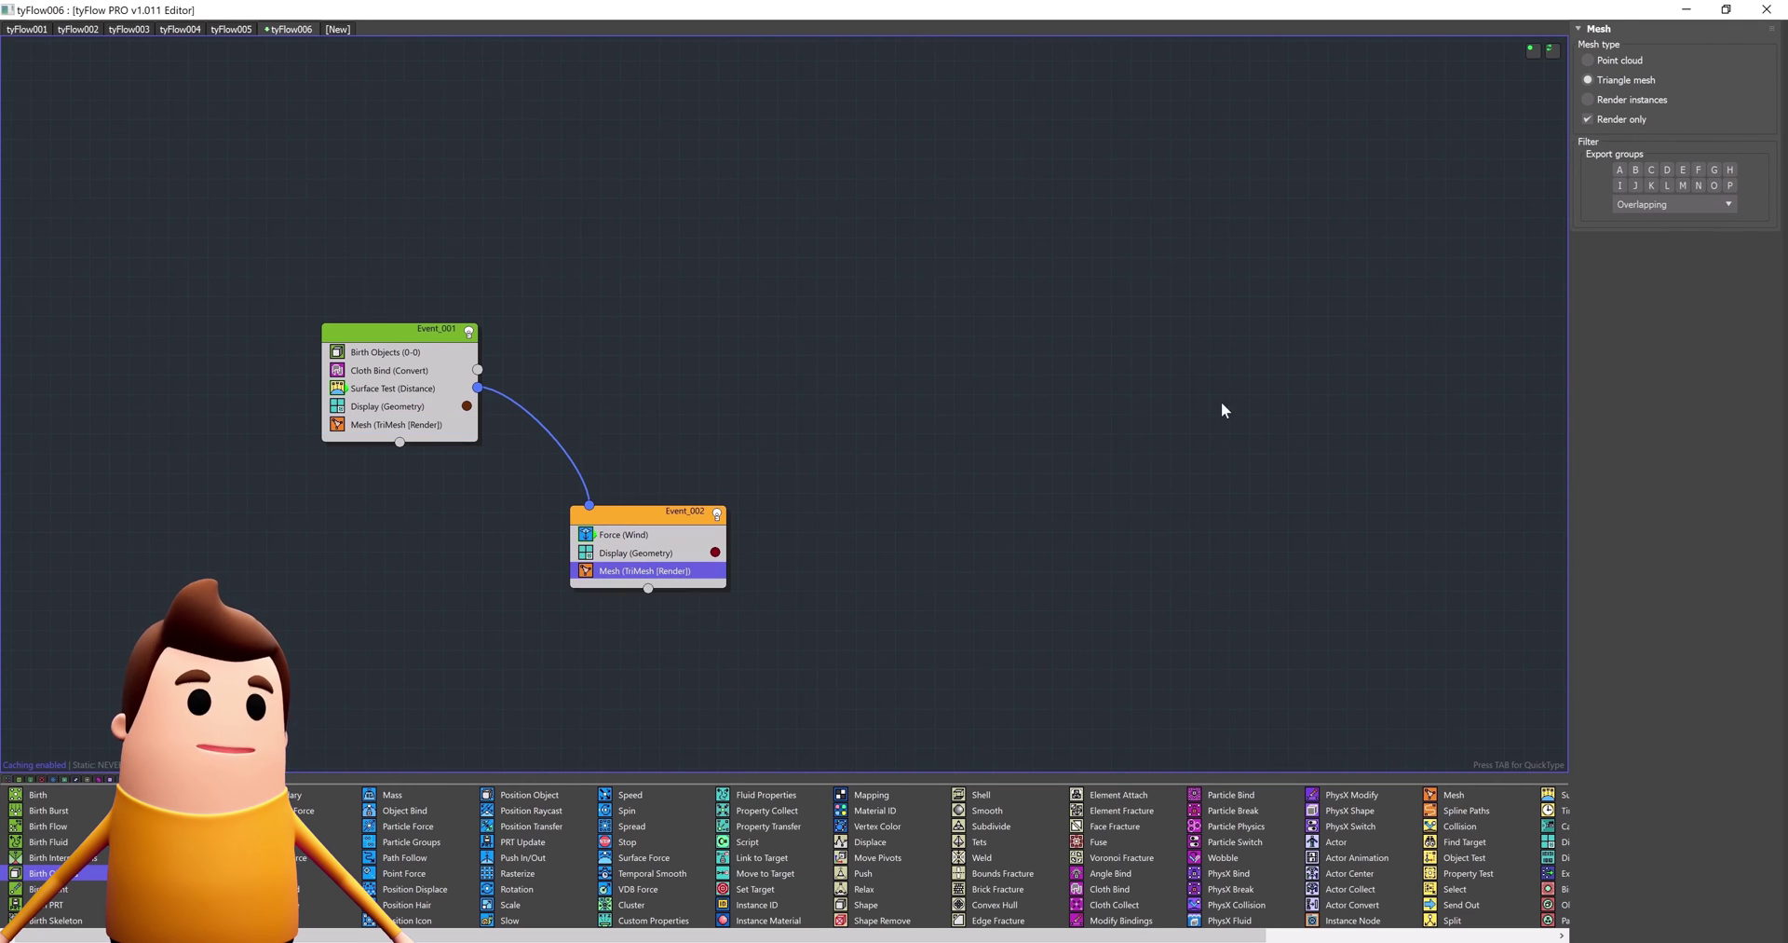
click(1726, 9)
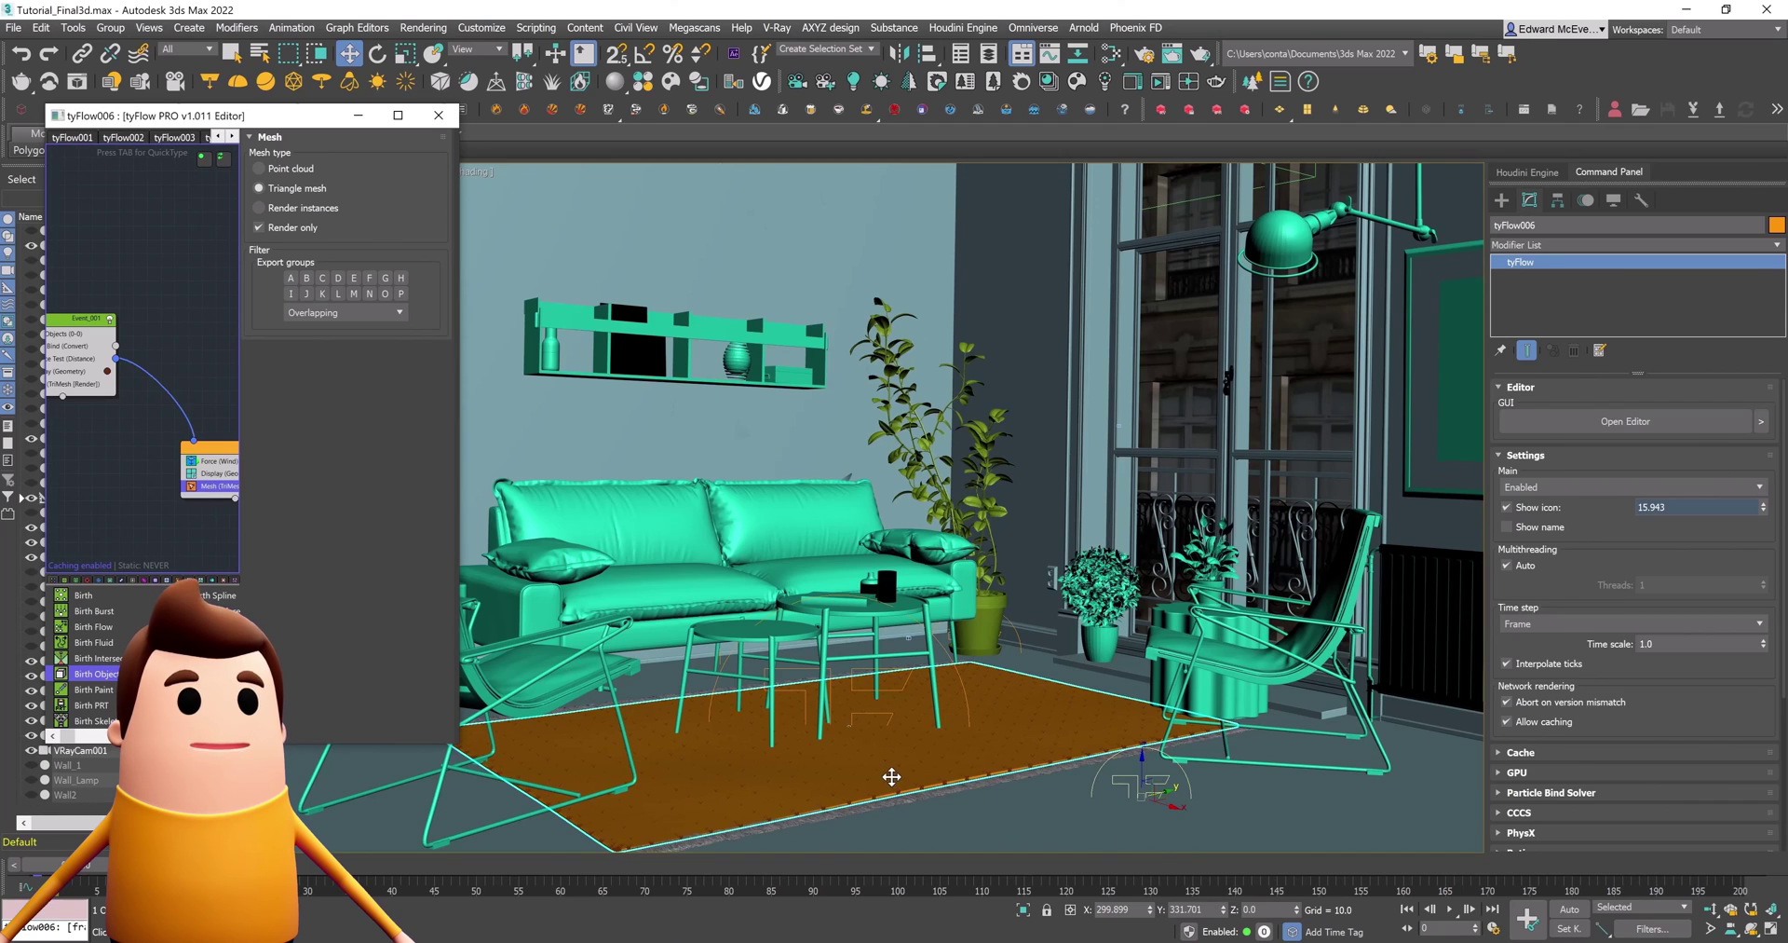
Isolate tyFlow006 and Sphere_COLLIDER3 and scrub the timeline in the perspective view to check the carpet simulation
key(alt+q)
drag(334, 879, 900, 865)
key(w)
key(p)
middle_drag(1069, 635, 1069, 579)
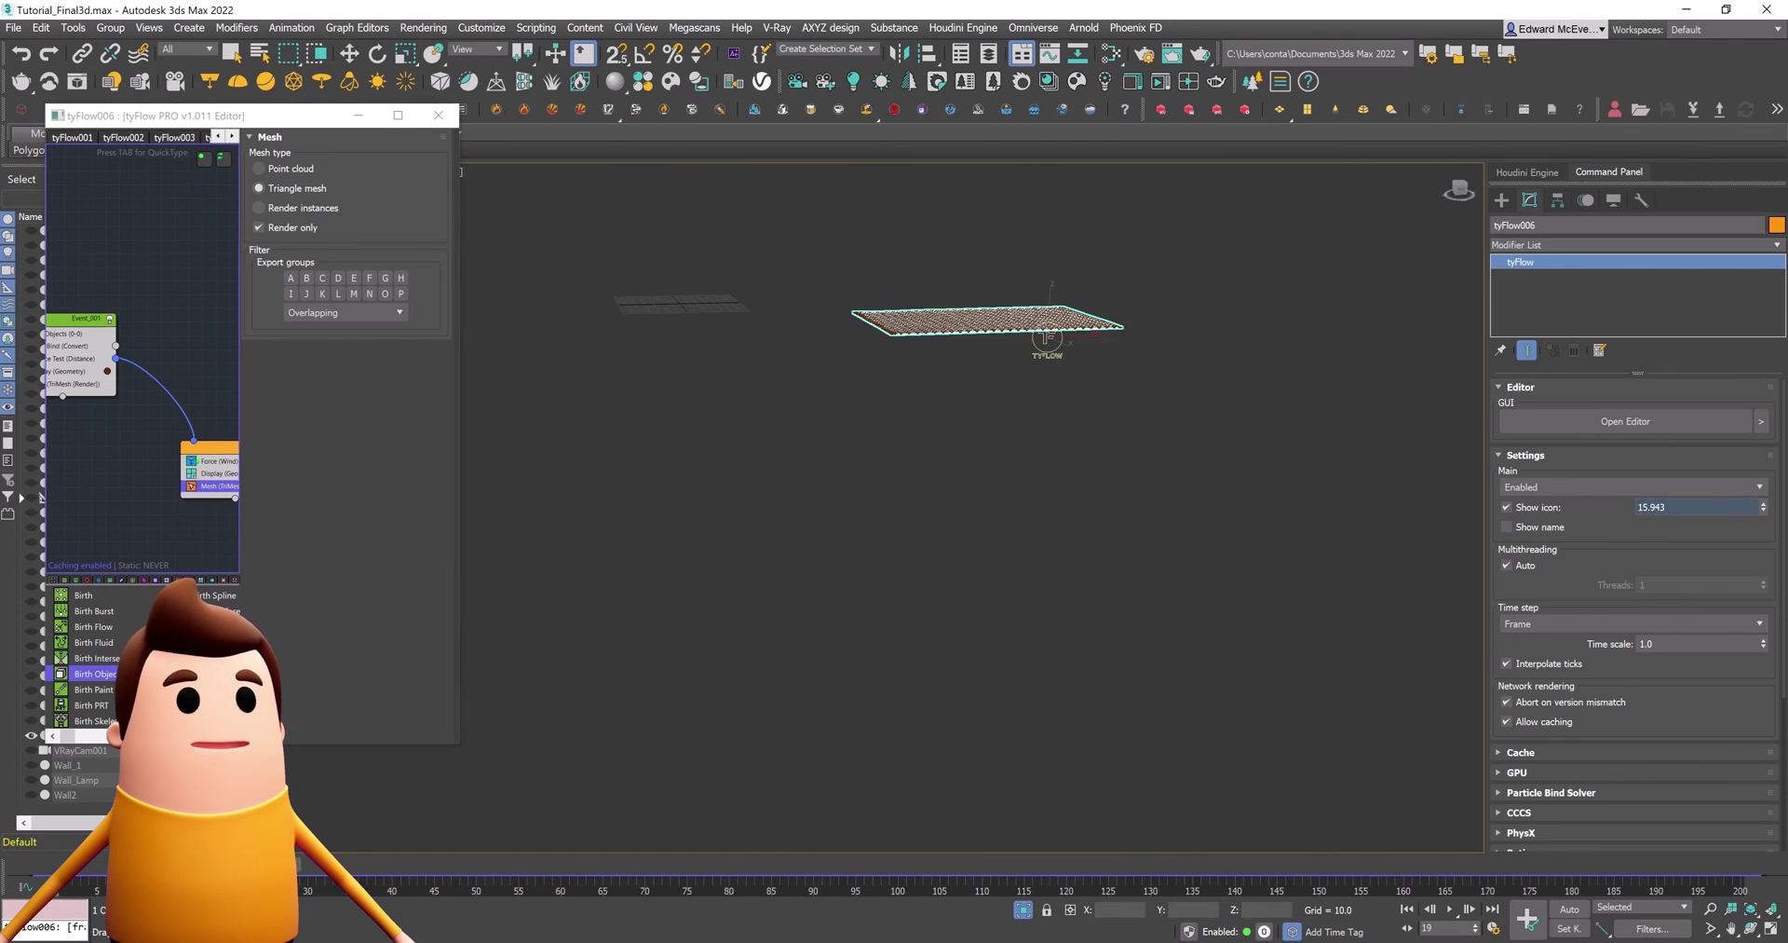
drag(321, 865, 56, 847)
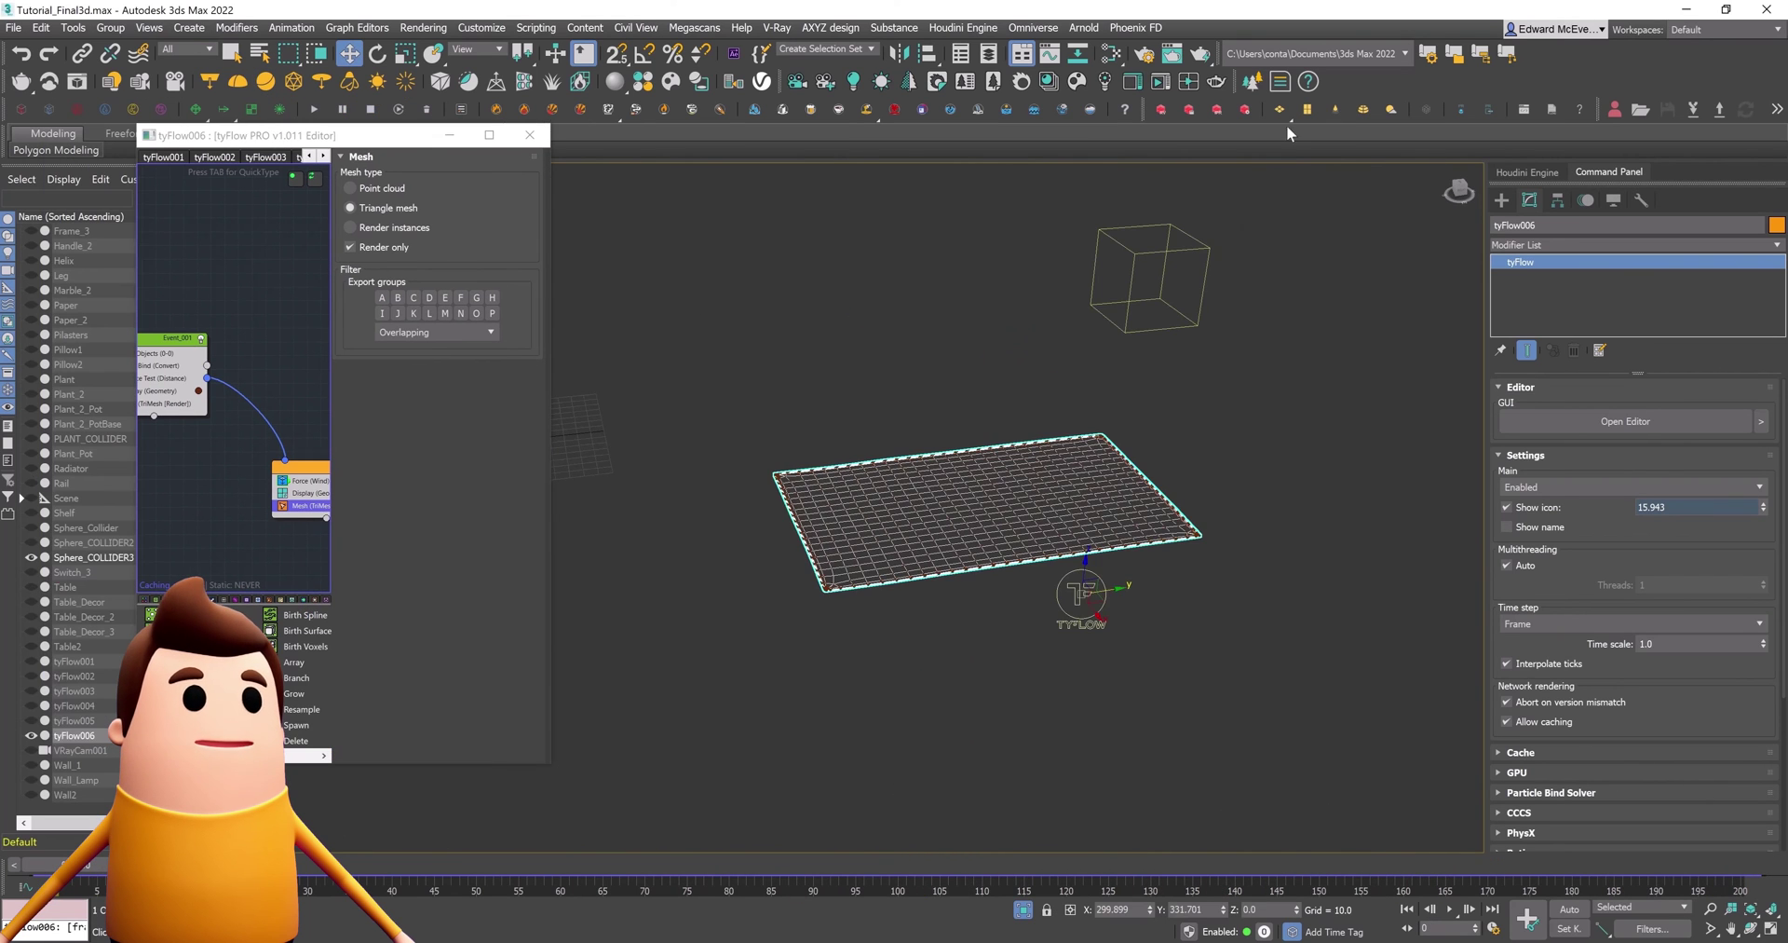
Turn off Display as Box in the object properties of Sphere_COLLIDER3
click(1145, 257)
right_click(1142, 259)
click(1230, 395)
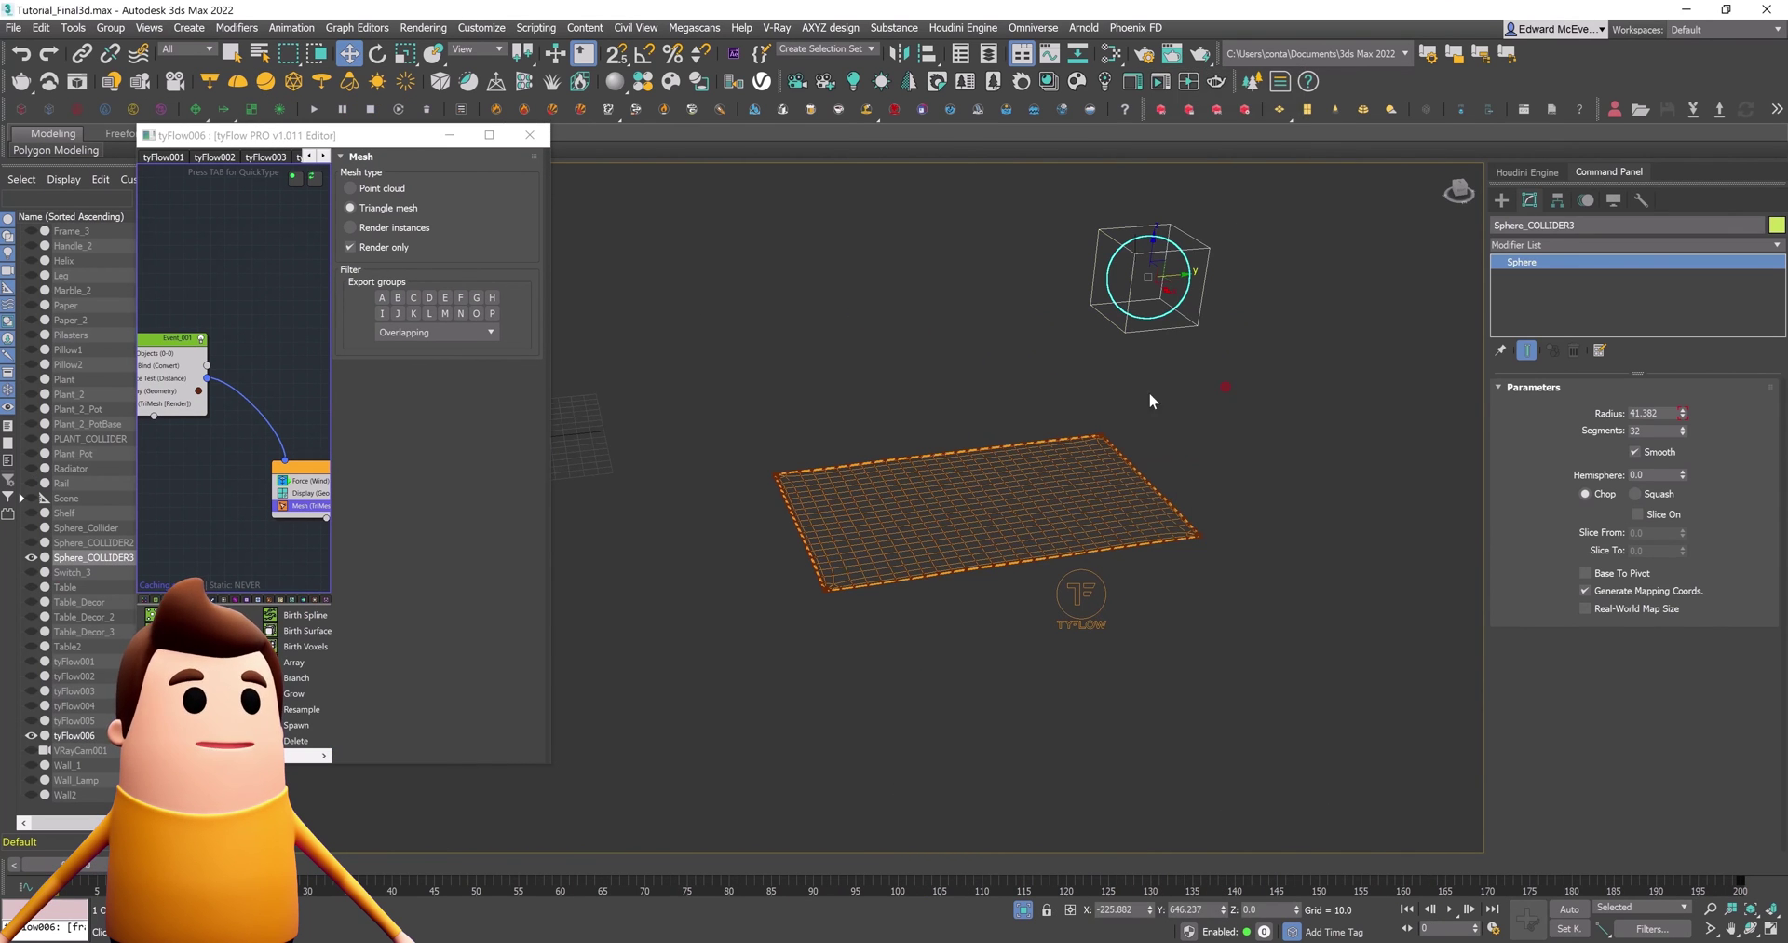
click(794, 510)
click(950, 715)
Scrub the timeline to examine the cloth carpet's reaction to the growing sphere collider, and return to the first frame
drag(113, 865, 531, 856)
alt+middle_drag(1253, 589, 641, 782)
drag(487, 862, 945, 863)
middle_drag(1018, 604, 1253, 542)
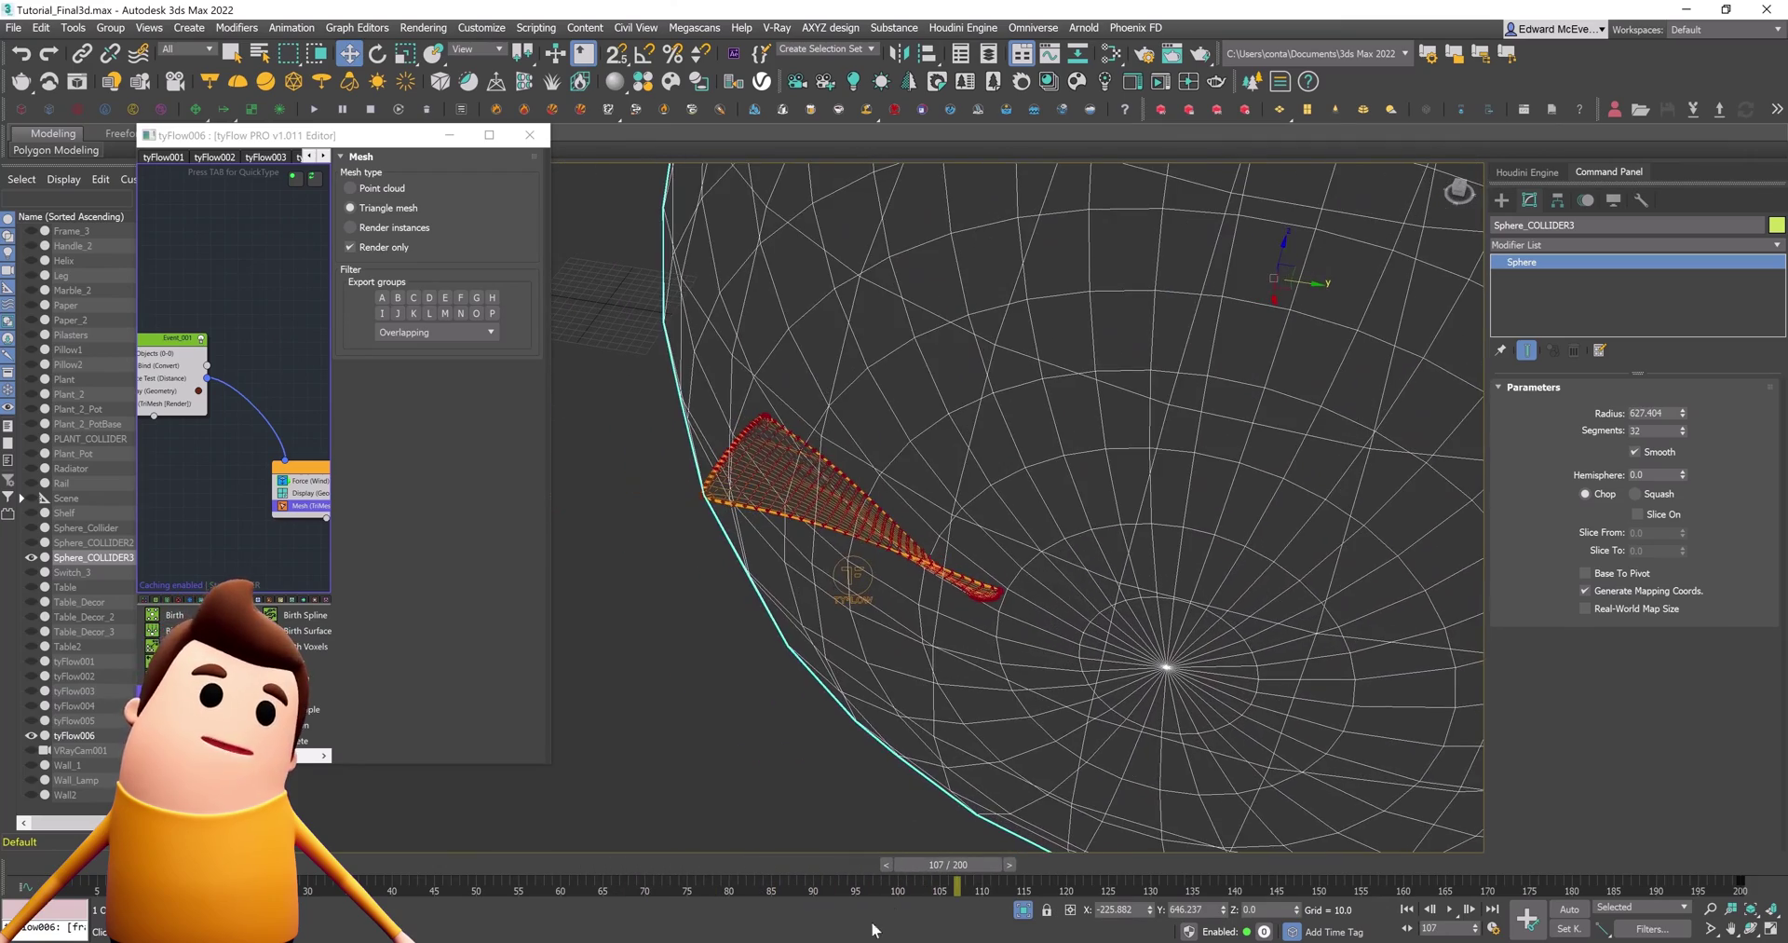
drag(904, 876, 1481, 885)
scroll(1109, 659, down, 2)
alt+middle_drag(1105, 658, 1048, 545)
scroll(1062, 705, down, 4)
key(Home)
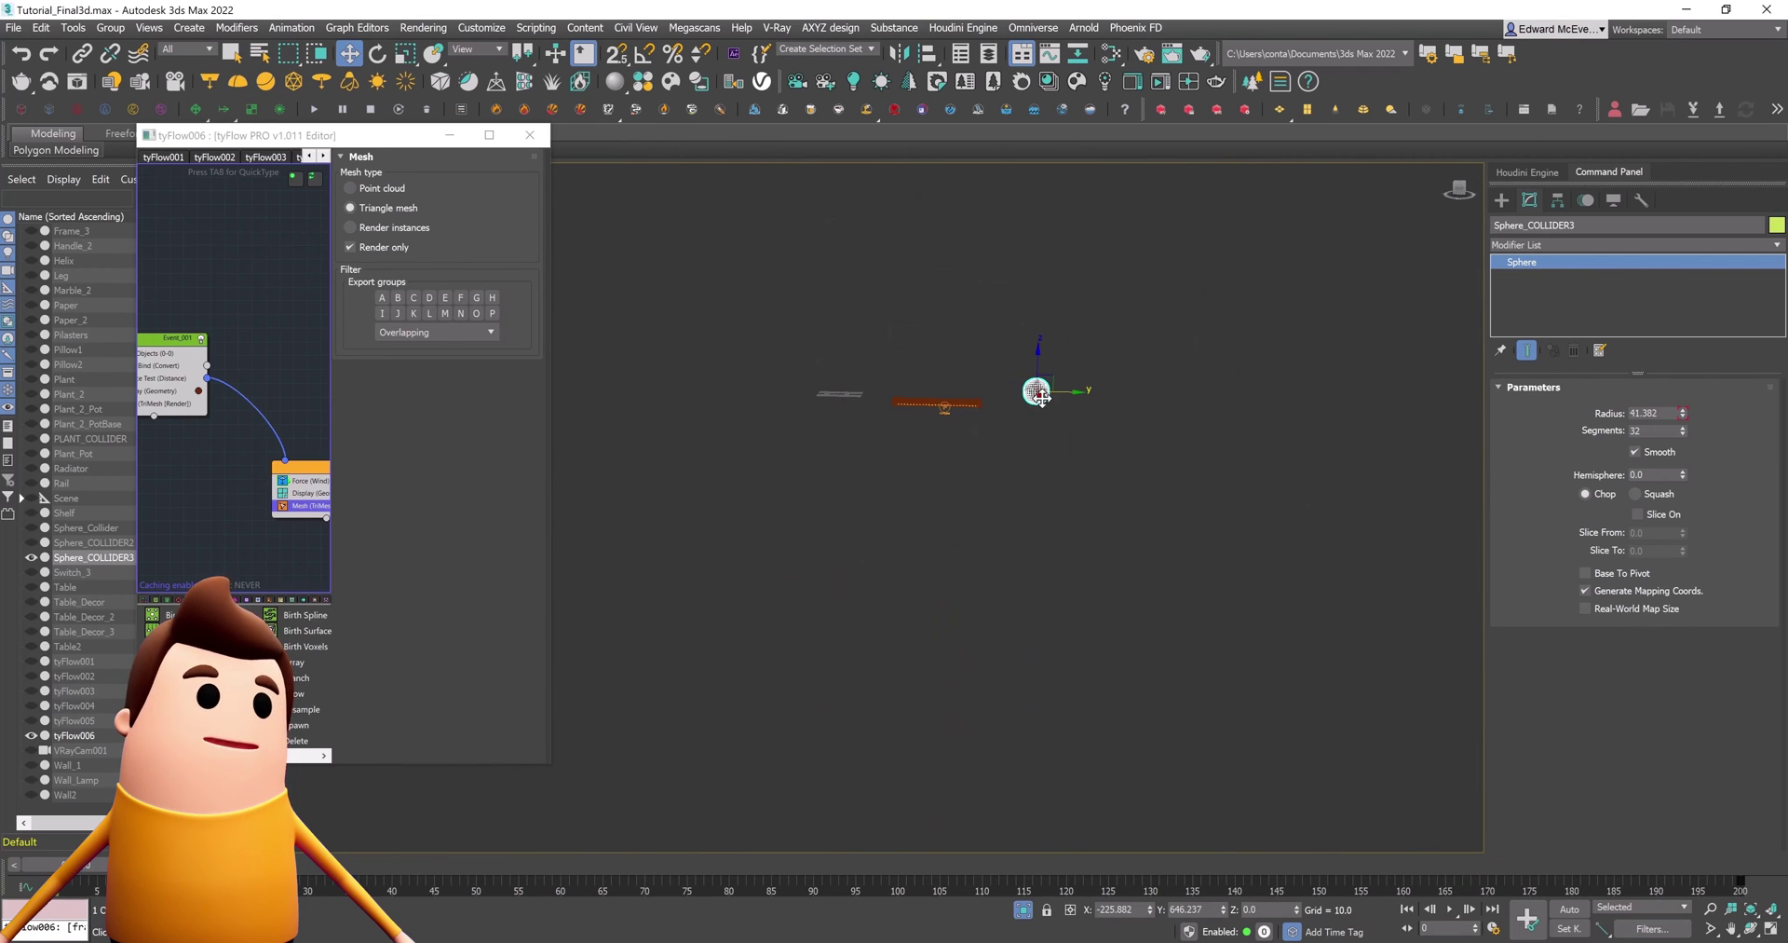
Turn on Display as Box for Sphere_COLLIDER3 and end isolation to bring back the whole room
right_click(1036, 392)
click(1107, 524)
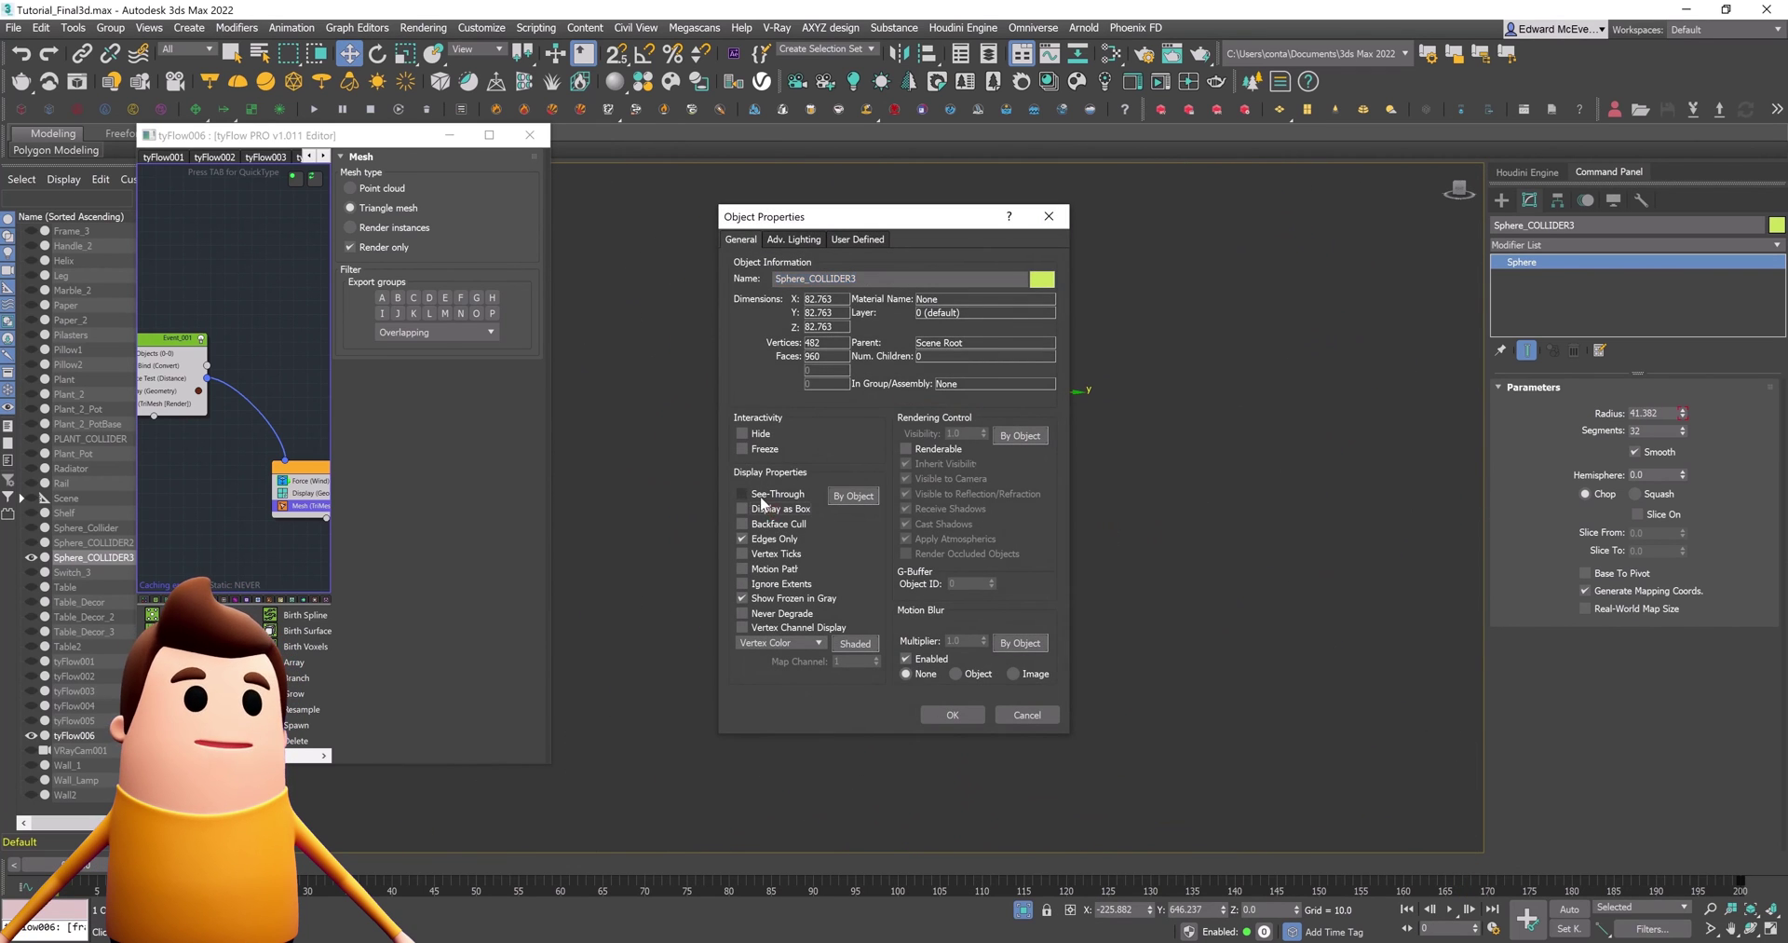
click(952, 714)
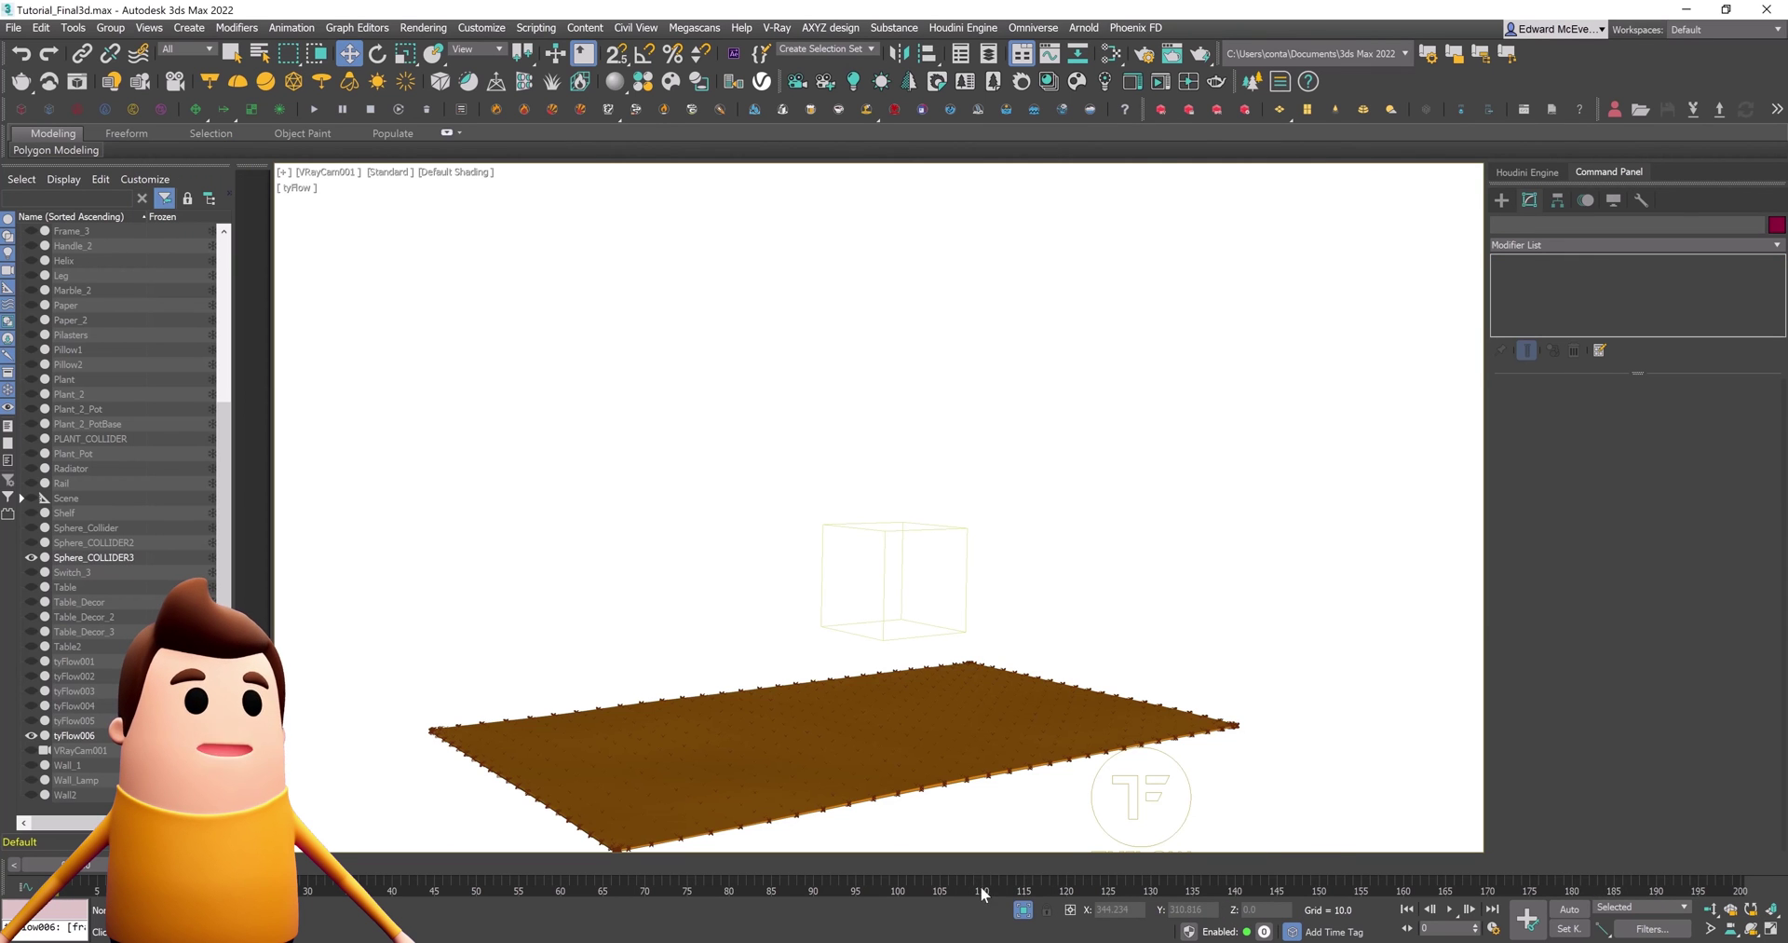
click(1018, 909)
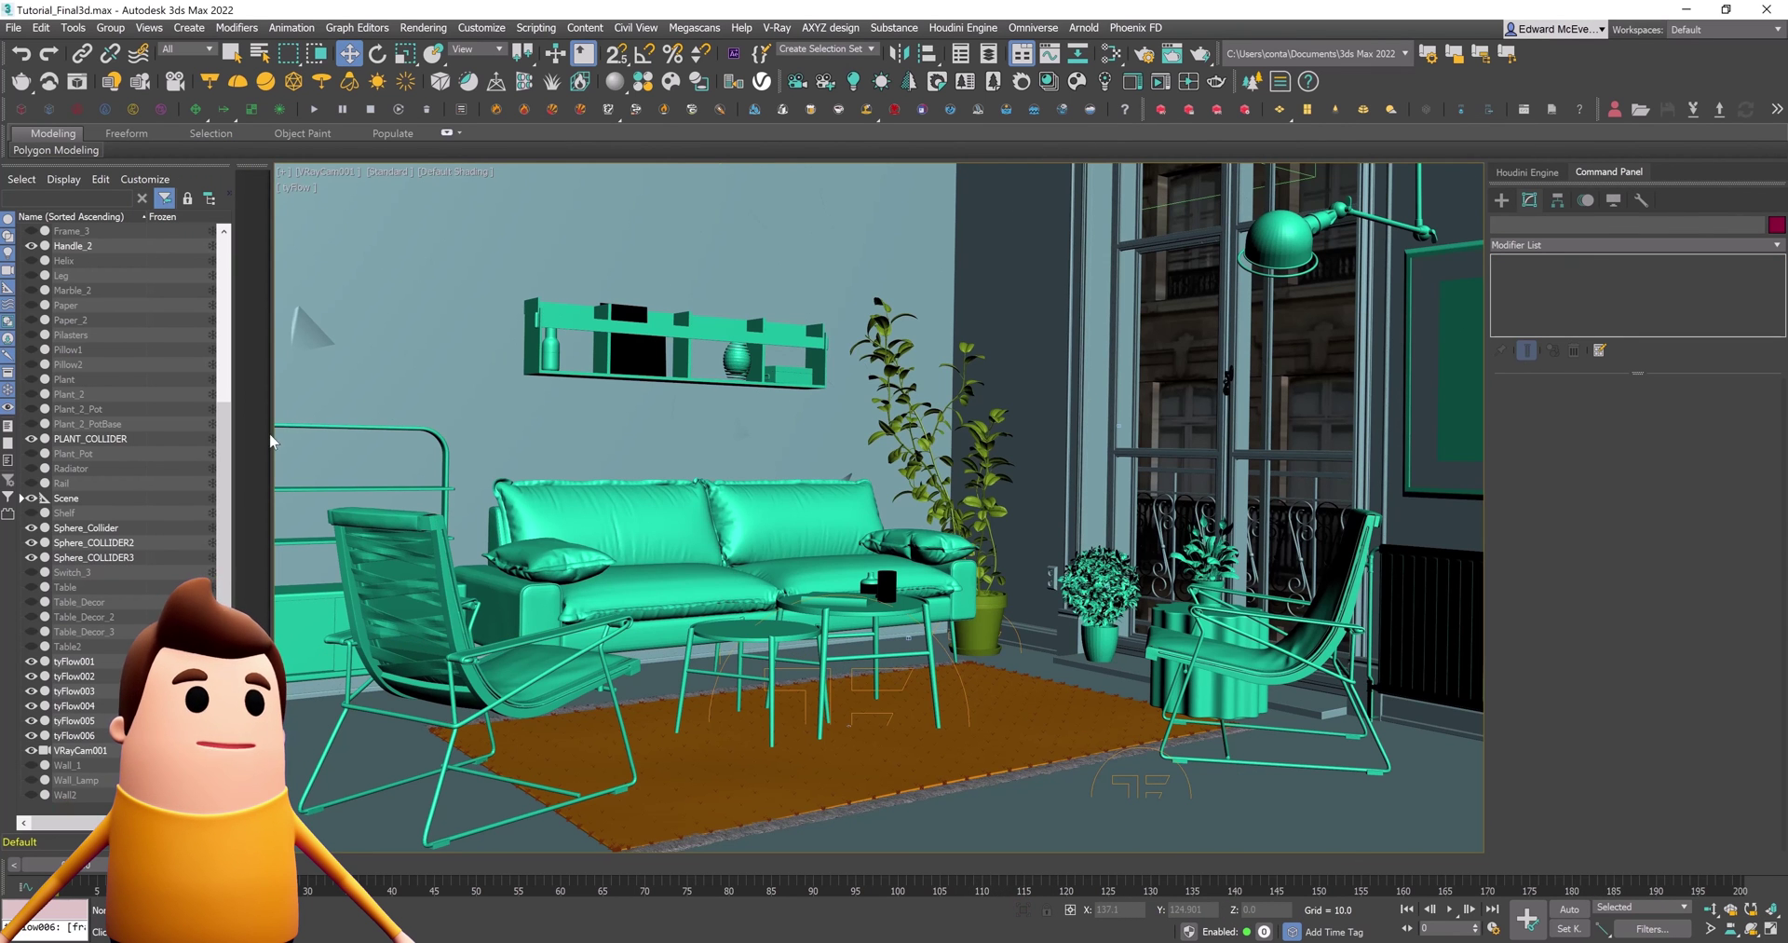